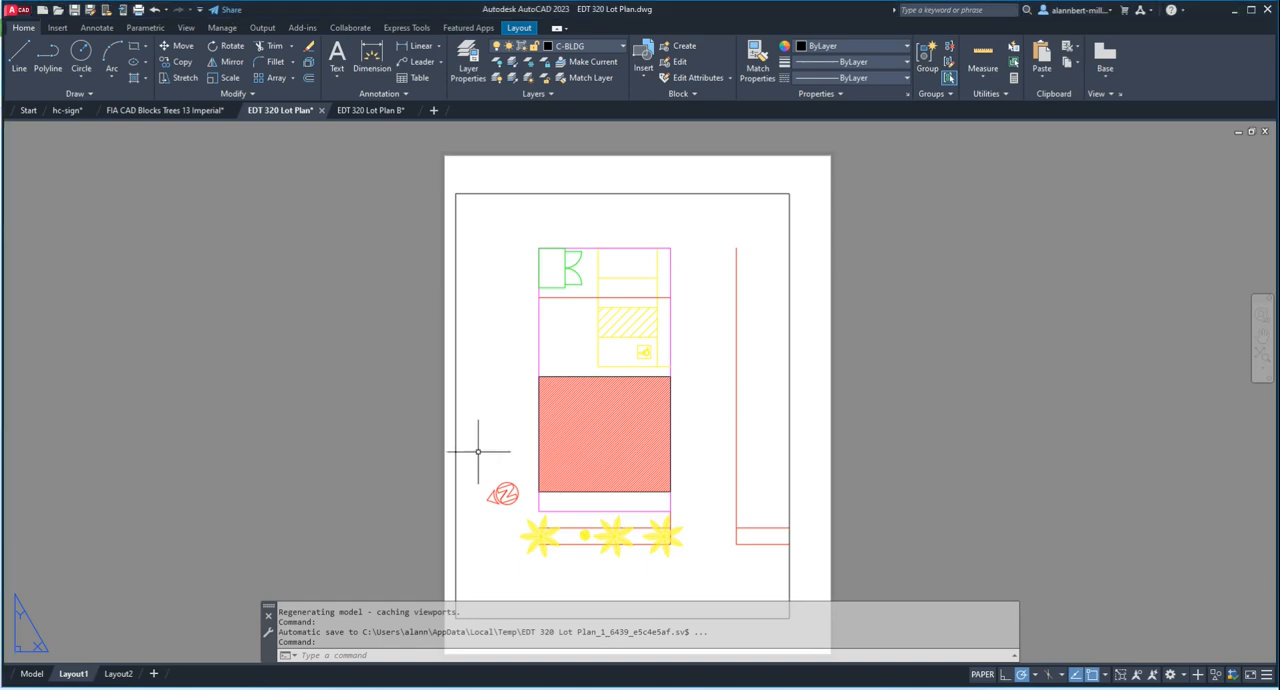
Step: Review the 8x11 page setup for Layout1, preview its plot, and close the page setup manager
{"action": "type", "text": "pagese"}
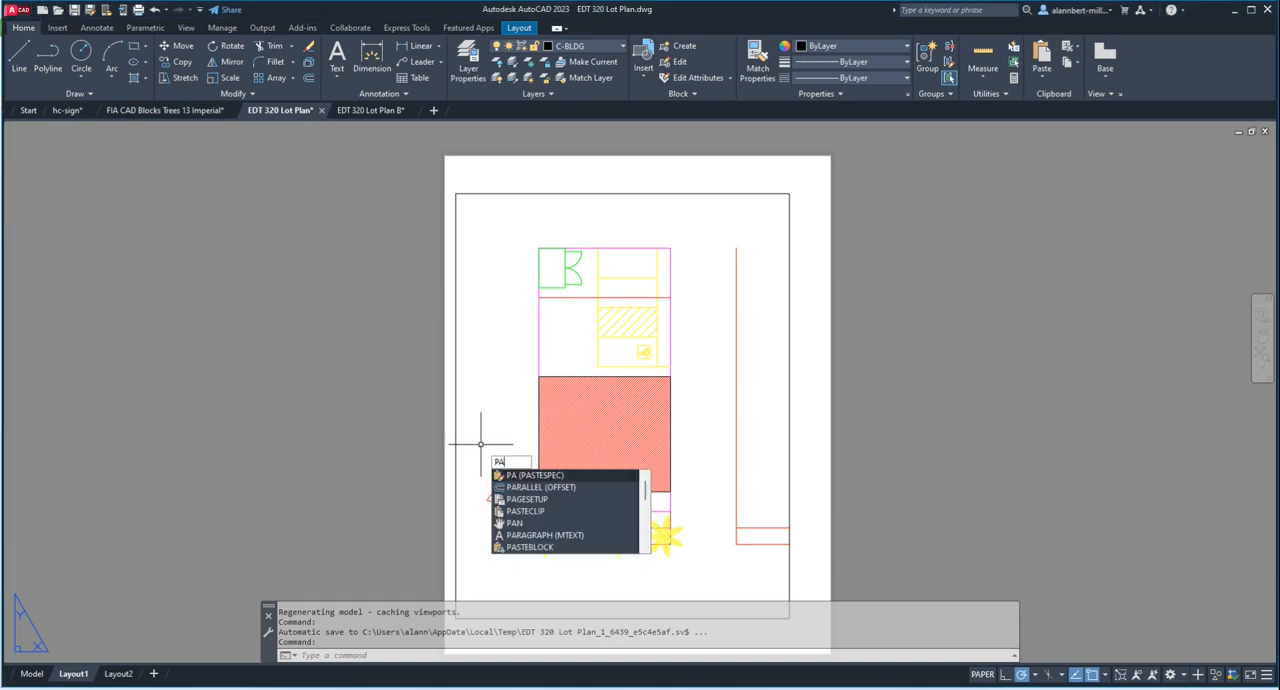
{"action": "key", "text": "Return"}
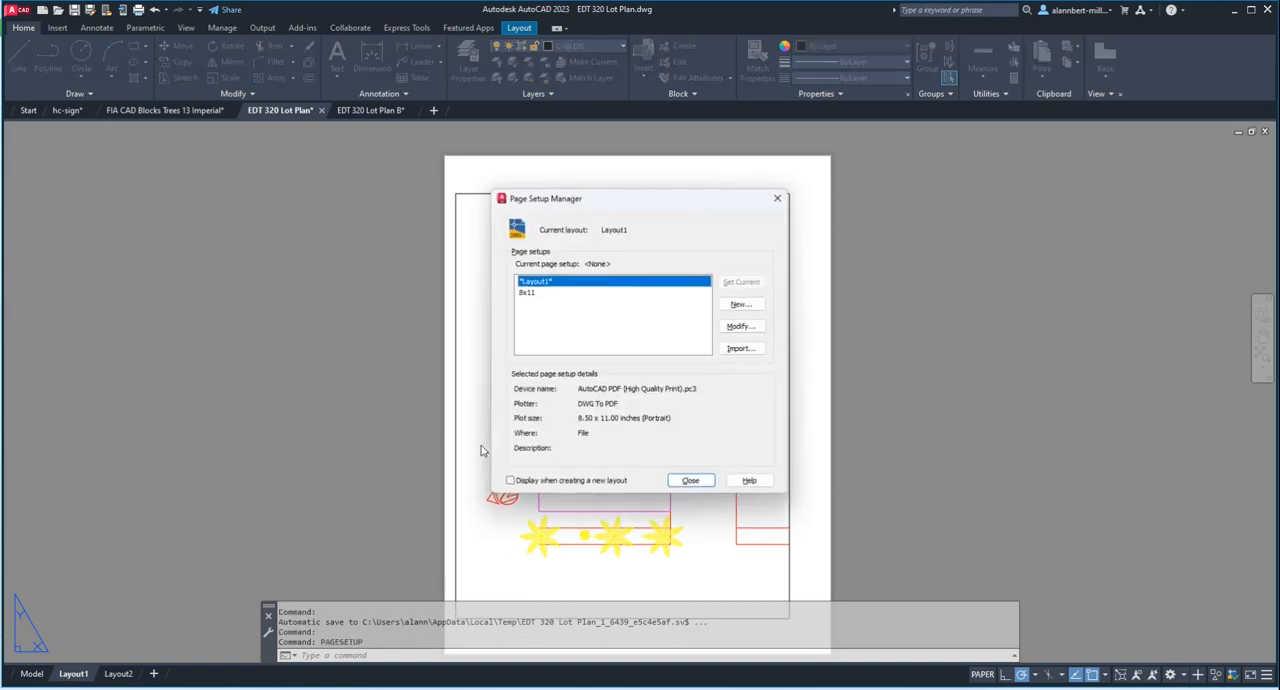
{"action": "left_click", "coordinate": [524, 293]}
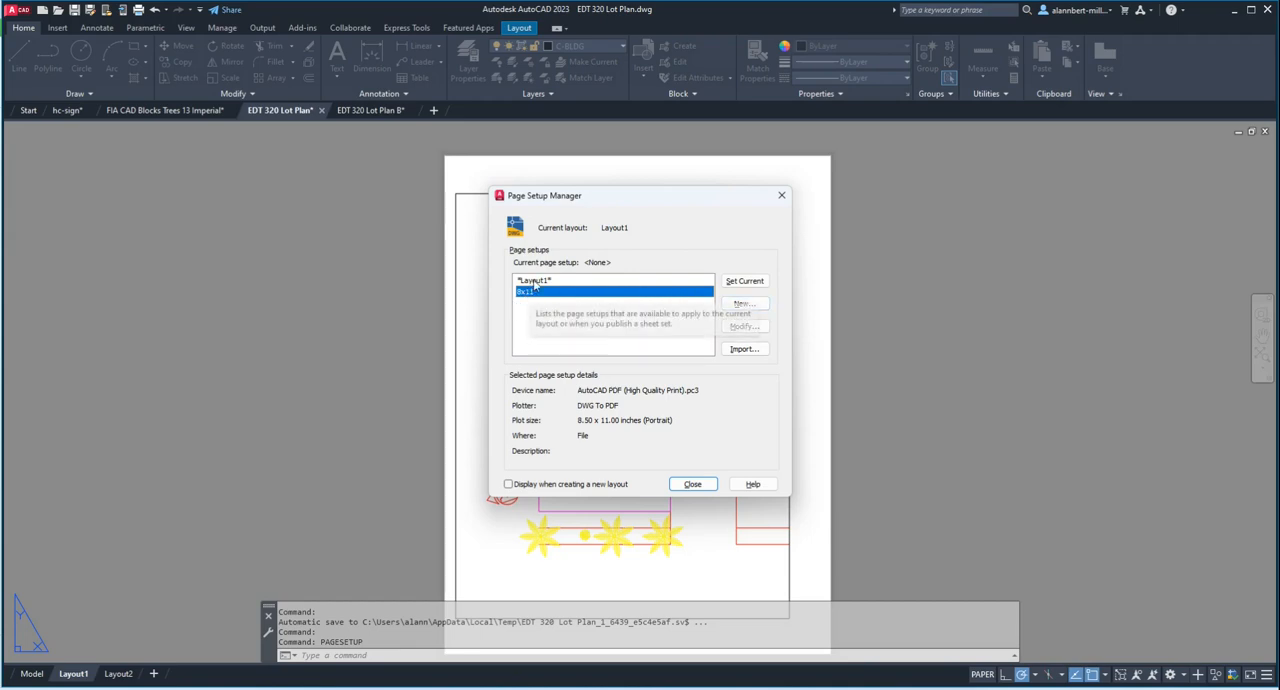
{"action": "left_click", "coordinate": [613, 279]}
{"action": "left_click", "coordinate": [535, 294]}
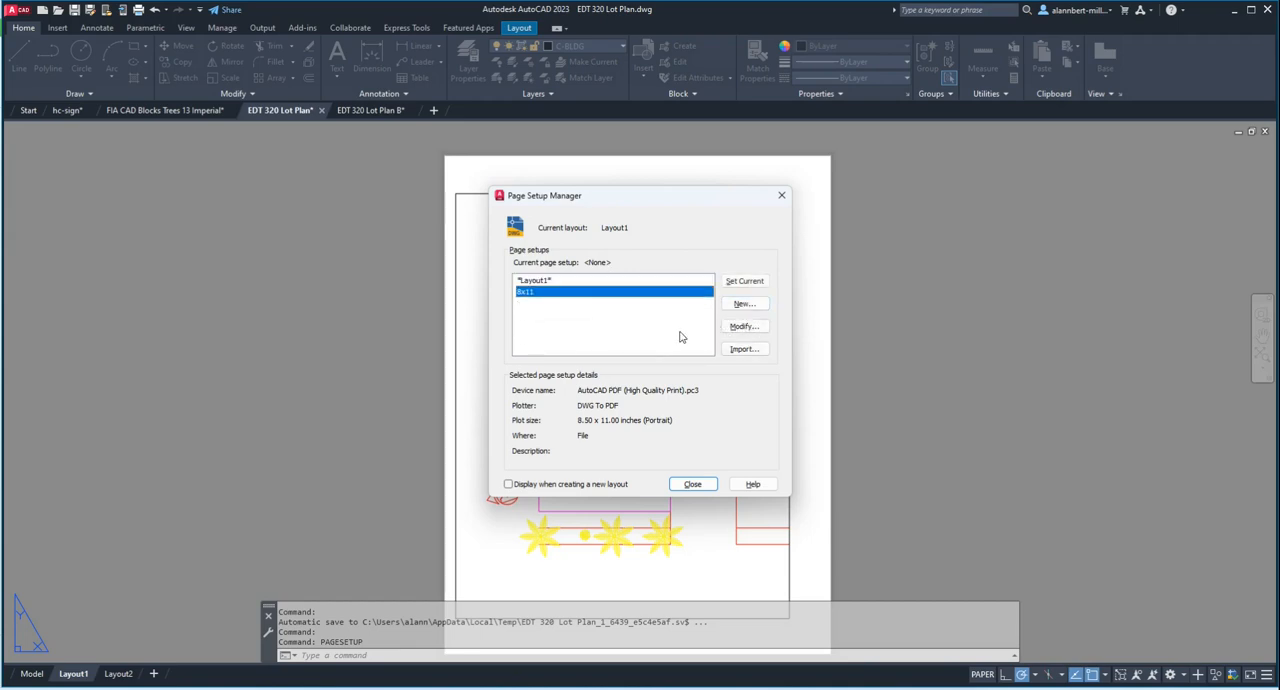
{"action": "left_click", "coordinate": [744, 326]}
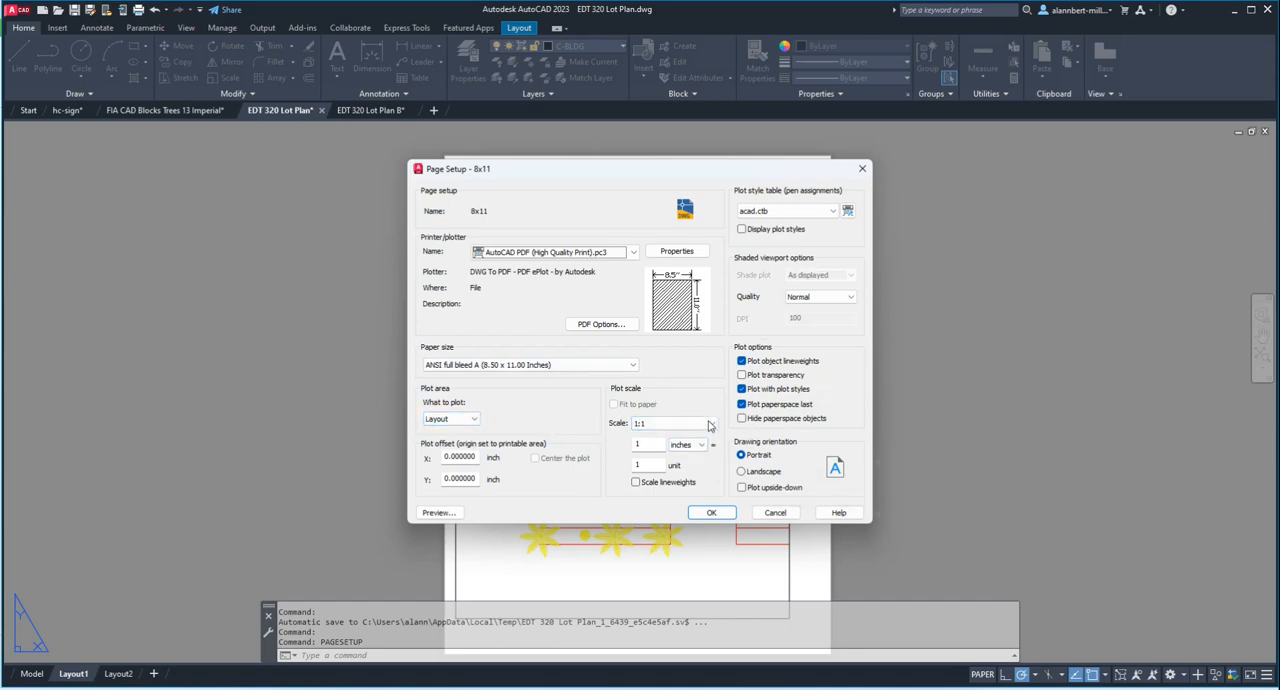
{"action": "left_click", "coordinate": [440, 512]}
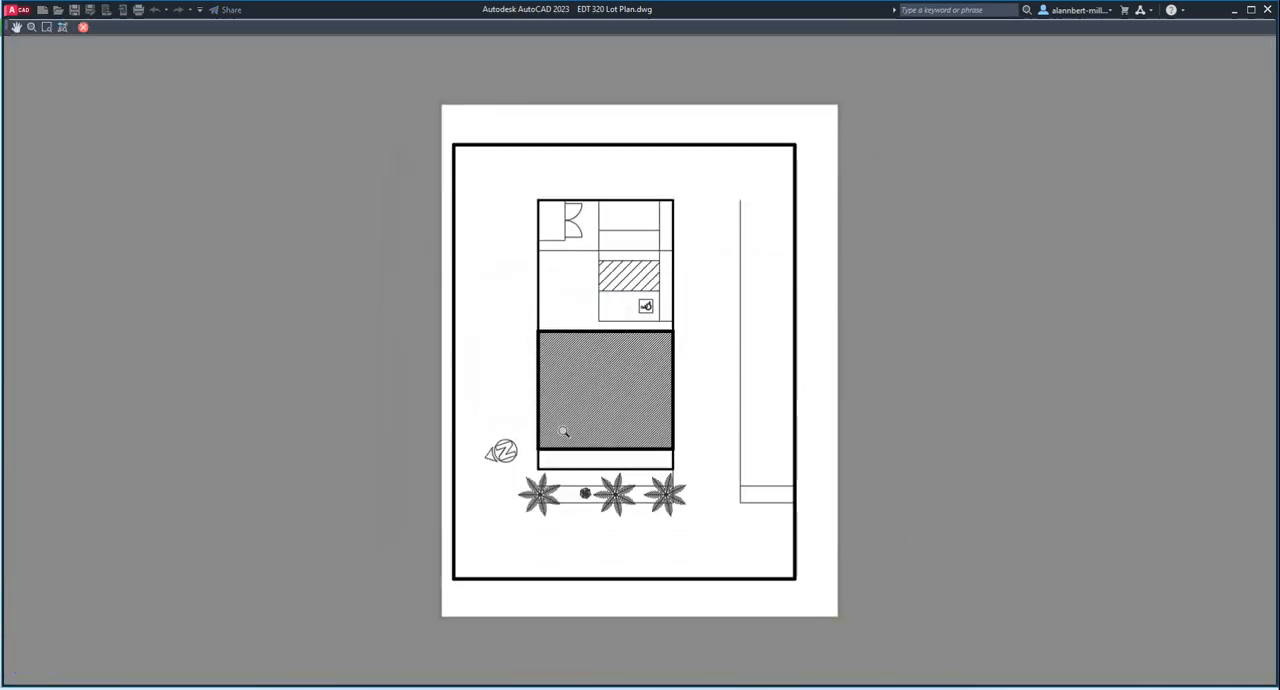
{"action": "left_click", "coordinate": [83, 27]}
{"action": "left_click", "coordinate": [712, 512]}
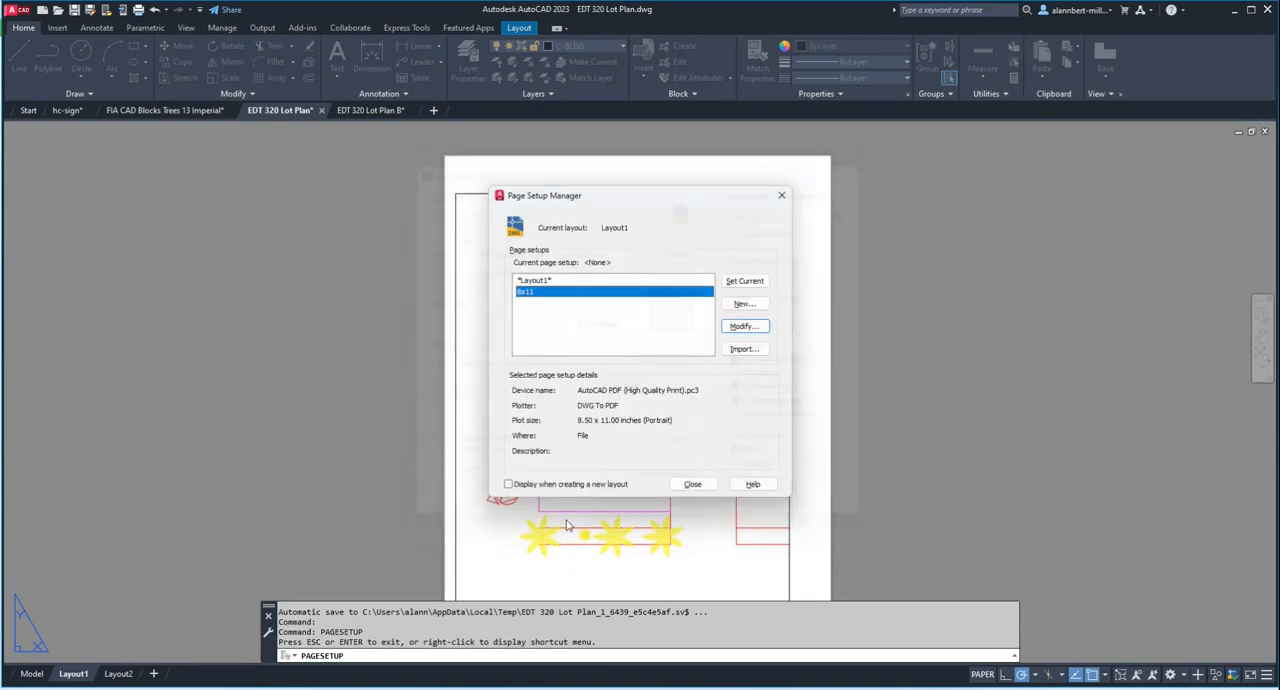
{"action": "left_click", "coordinate": [692, 484]}
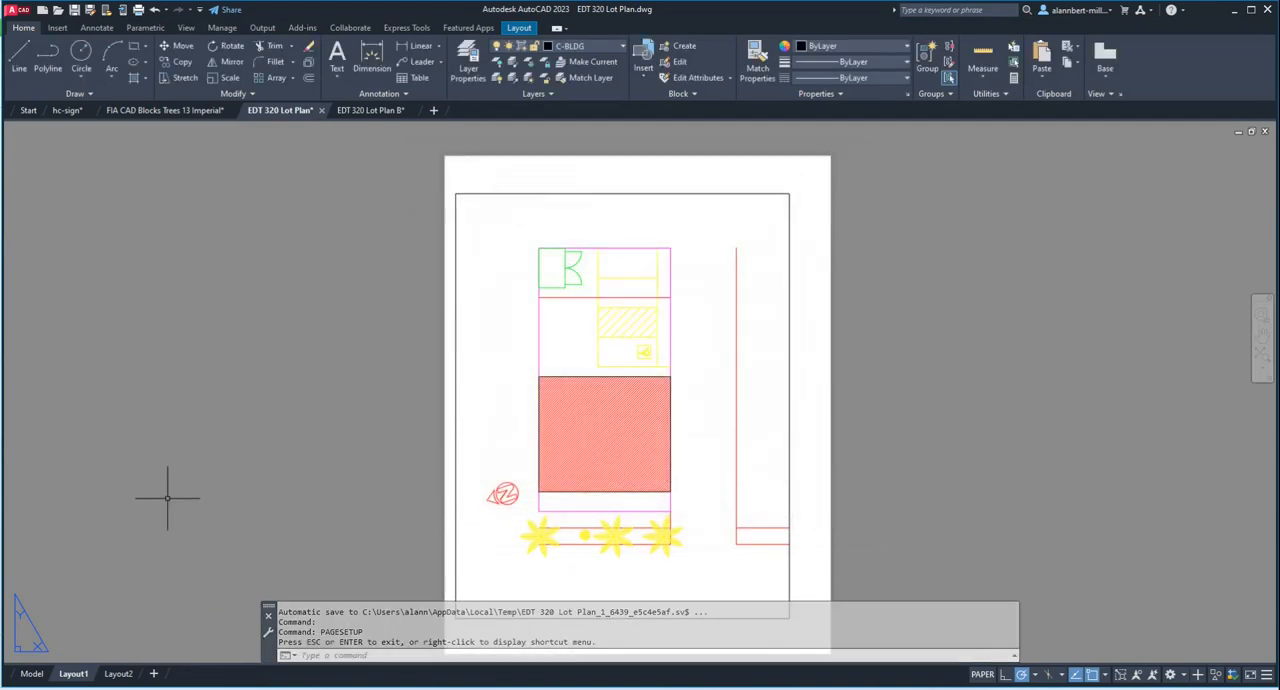
Step: Run the plot preview of Layout1 twice to examine lineweights and sheet placement, returning to the layout each time
{"action": "type", "text": "pre"}
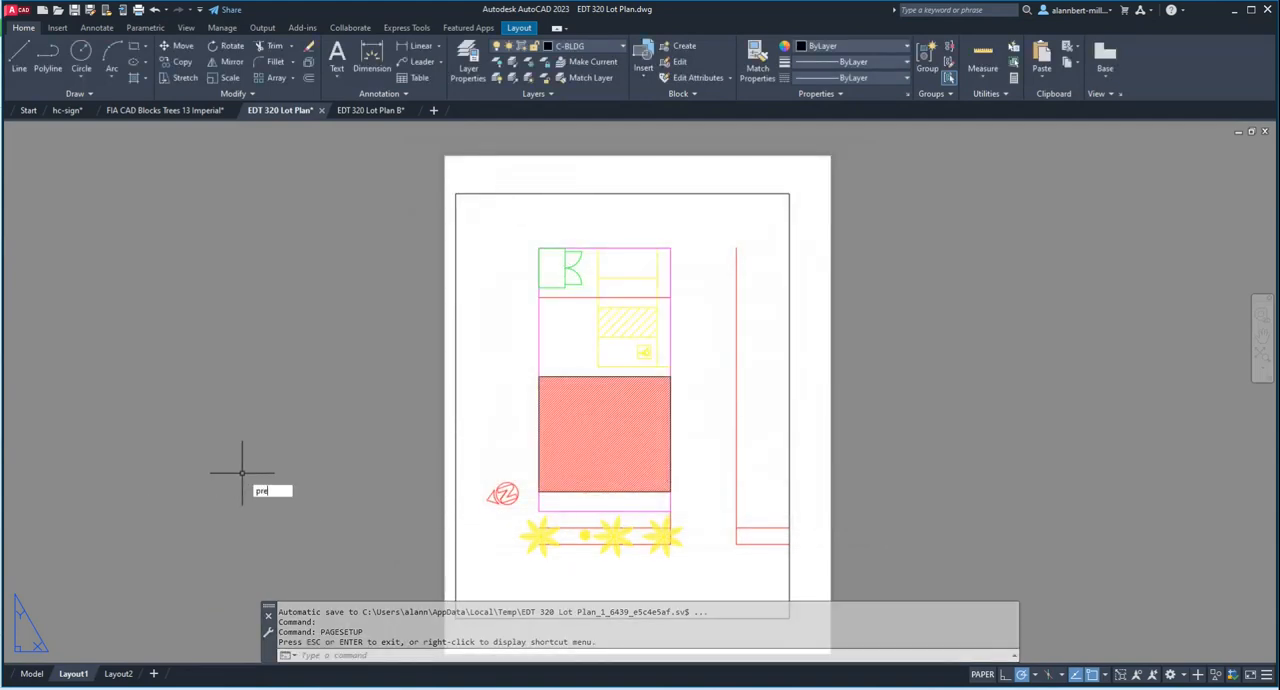
{"action": "type", "text": "view"}
{"action": "key", "text": "Return"}
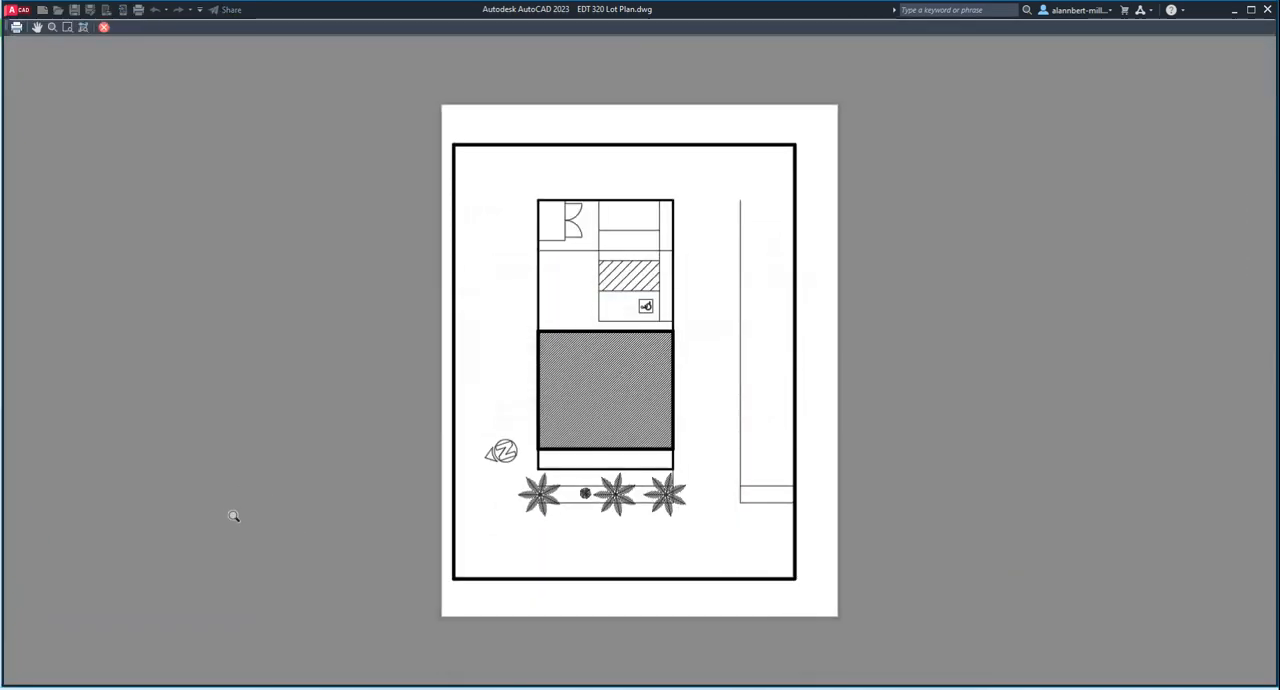
{"action": "left_click", "coordinate": [103, 27]}
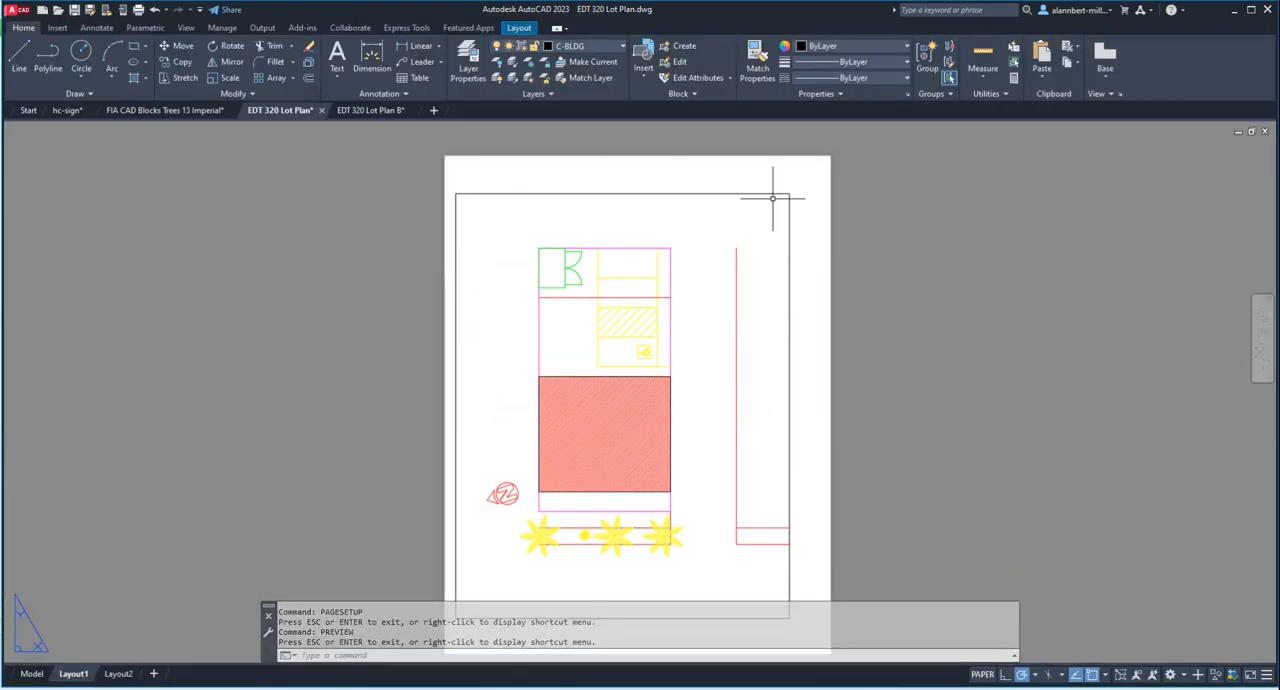
{"action": "type", "text": "previe"}
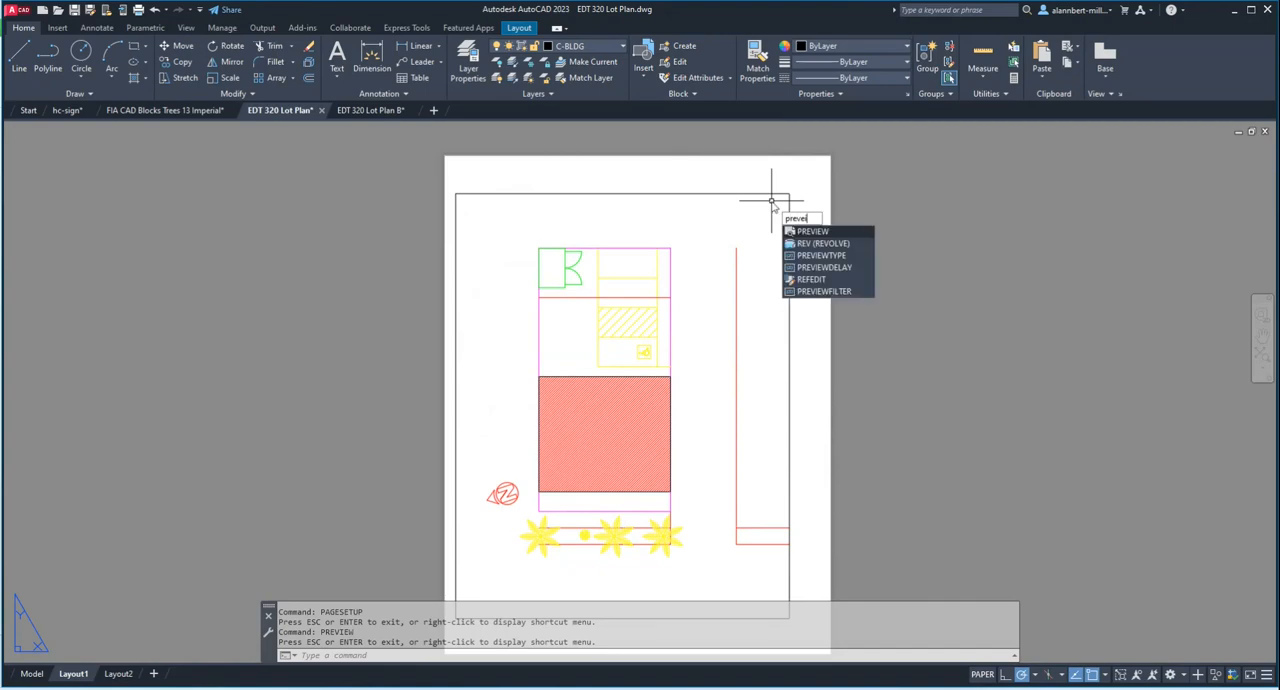
{"action": "key", "text": "Return"}
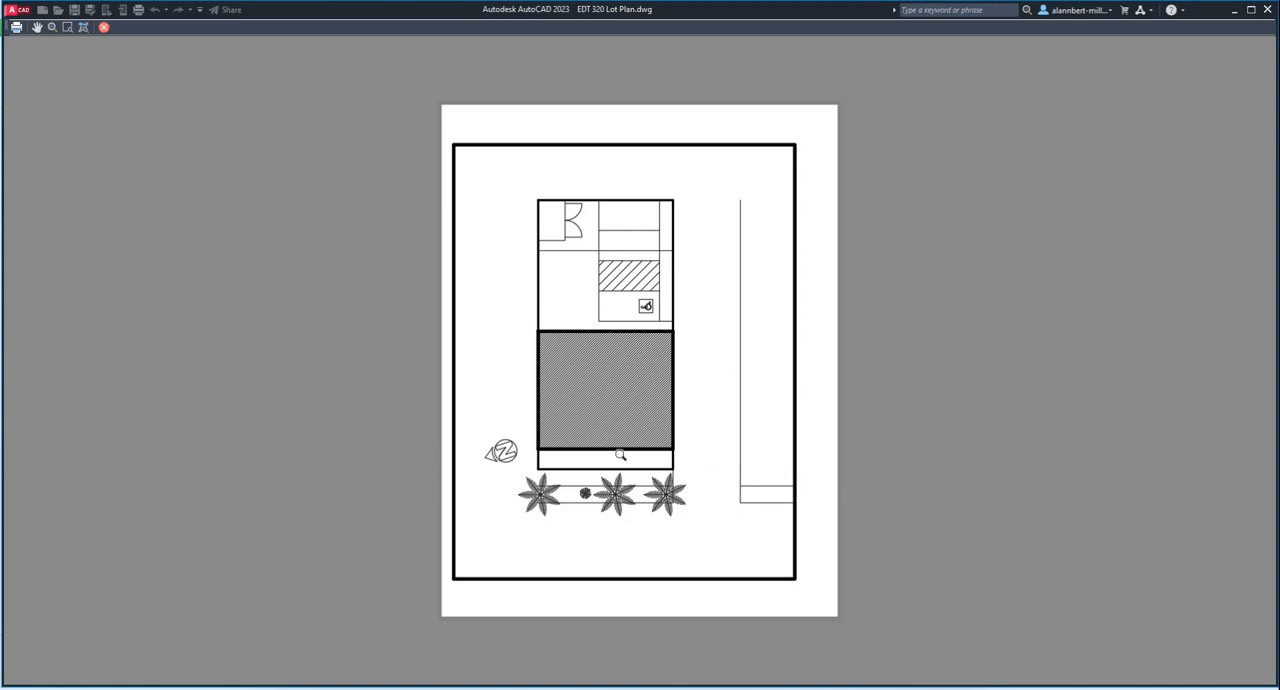
{"action": "left_click", "coordinate": [106, 29]}
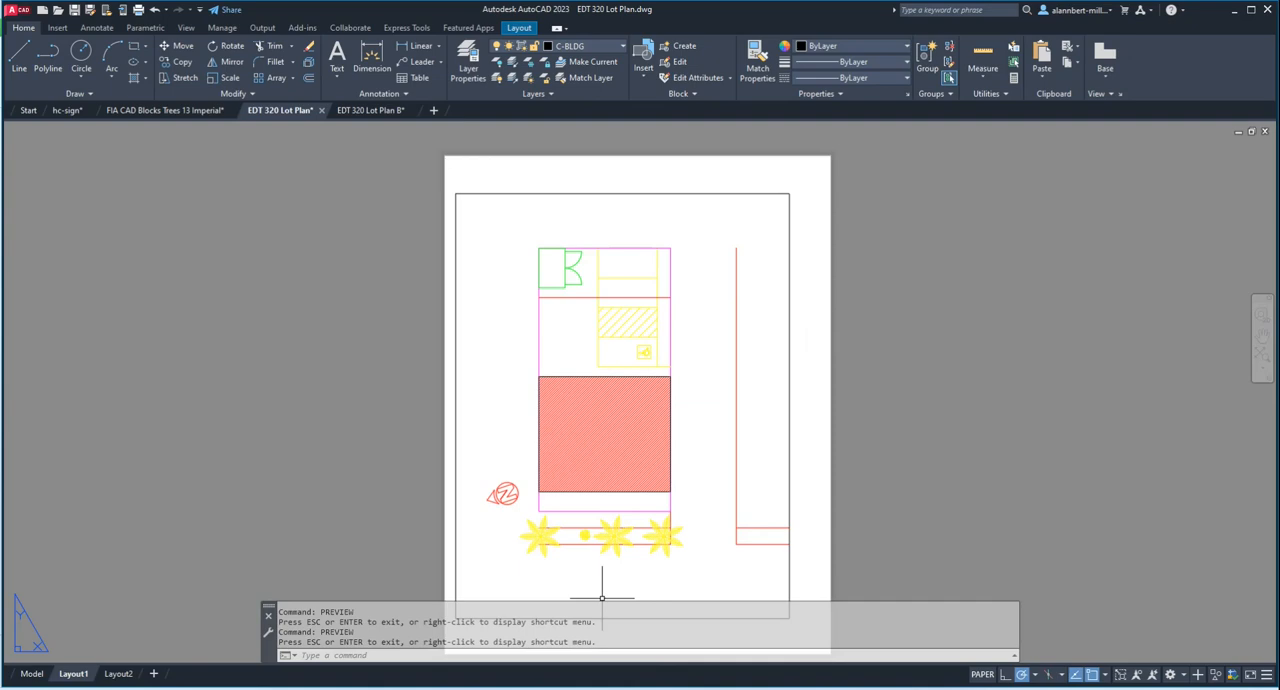
Step: Switch to the IPEVO Visualizer to examine the hand-drawn lot sketch, and return to the AutoCAD layout
{"action": "left_click", "coordinate": [785, 688]}
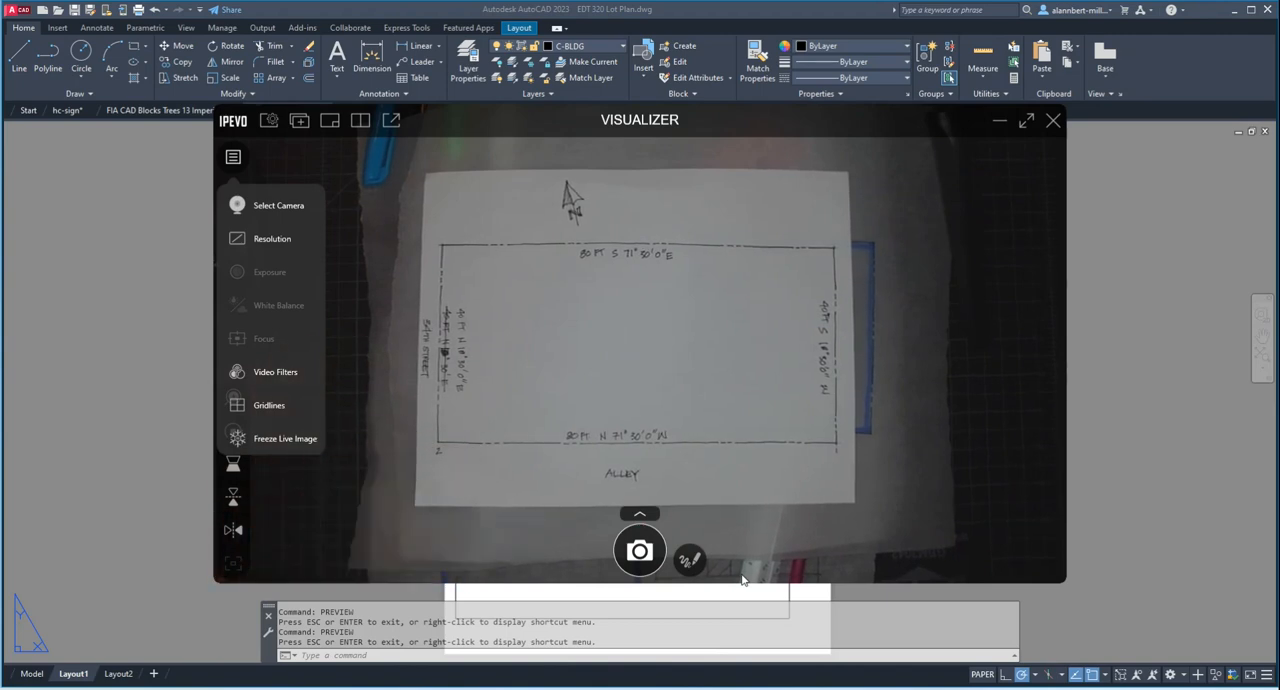
{"action": "left_click", "coordinate": [250, 612]}
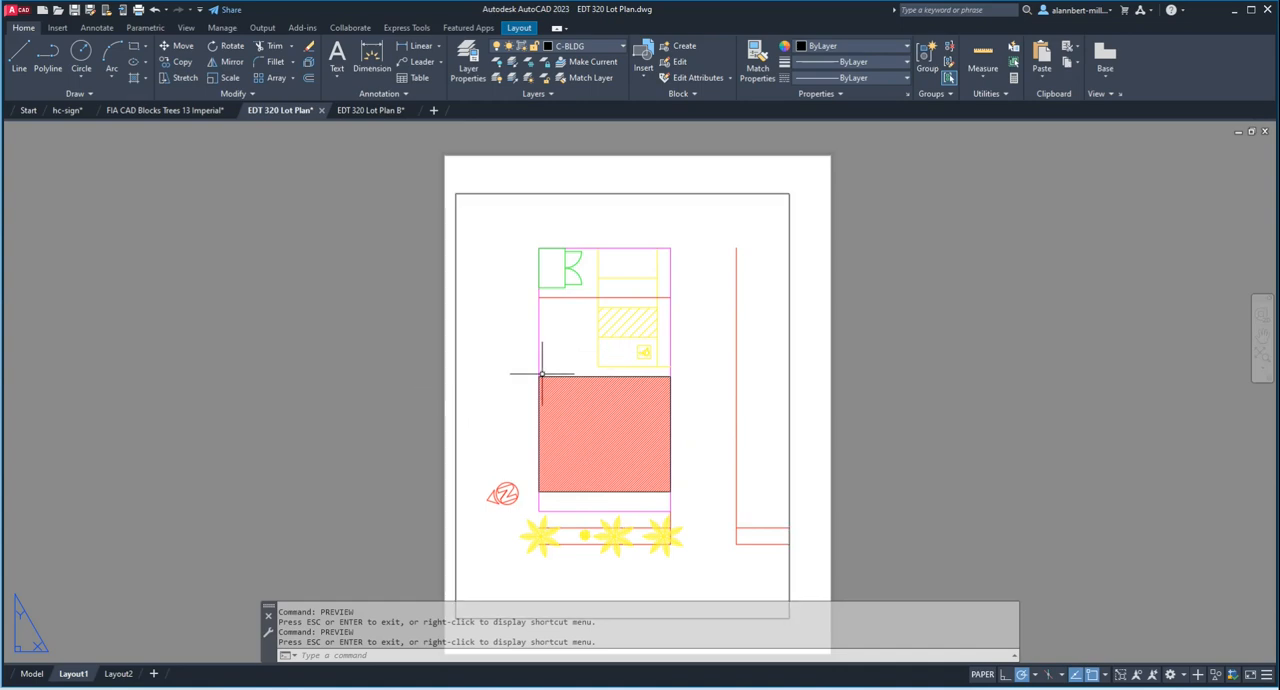
Step: Activate the layout viewport and set its scale to 1/8" = 1'-0"
{"action": "double_click", "coordinate": [703, 386]}
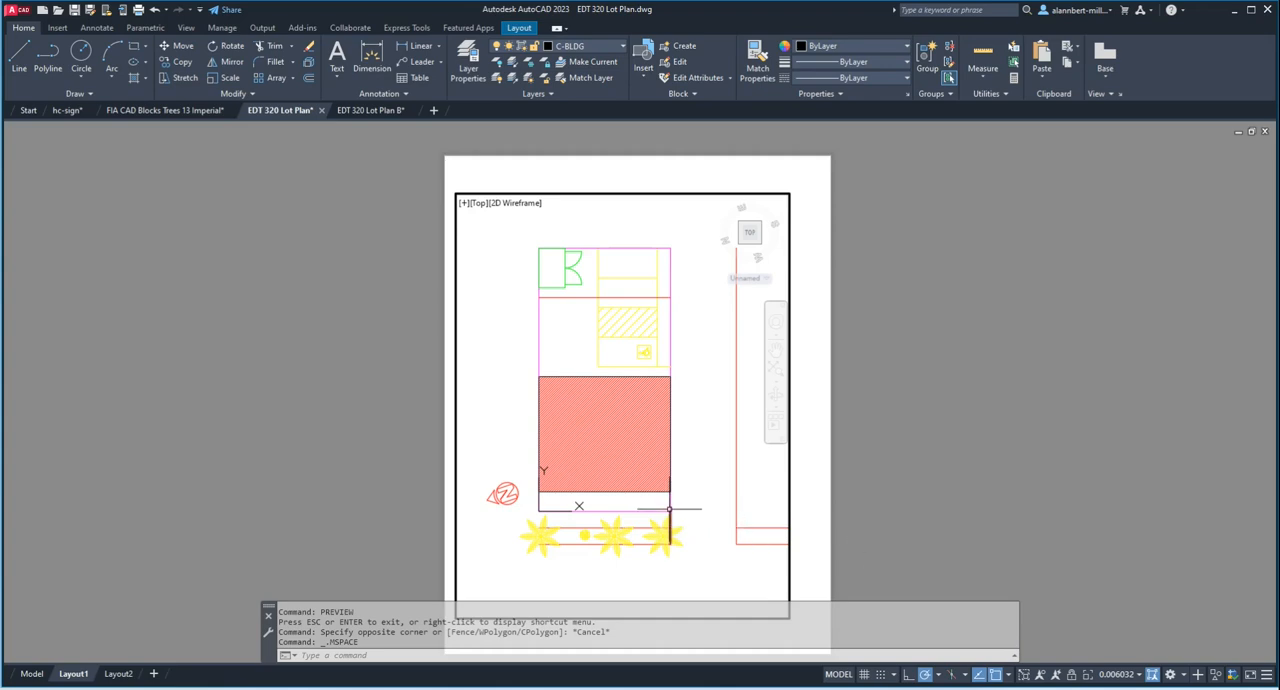
{"action": "left_click", "coordinate": [1136, 679]}
{"action": "left_click", "coordinate": [1131, 679]}
{"action": "left_click", "coordinate": [1131, 678]}
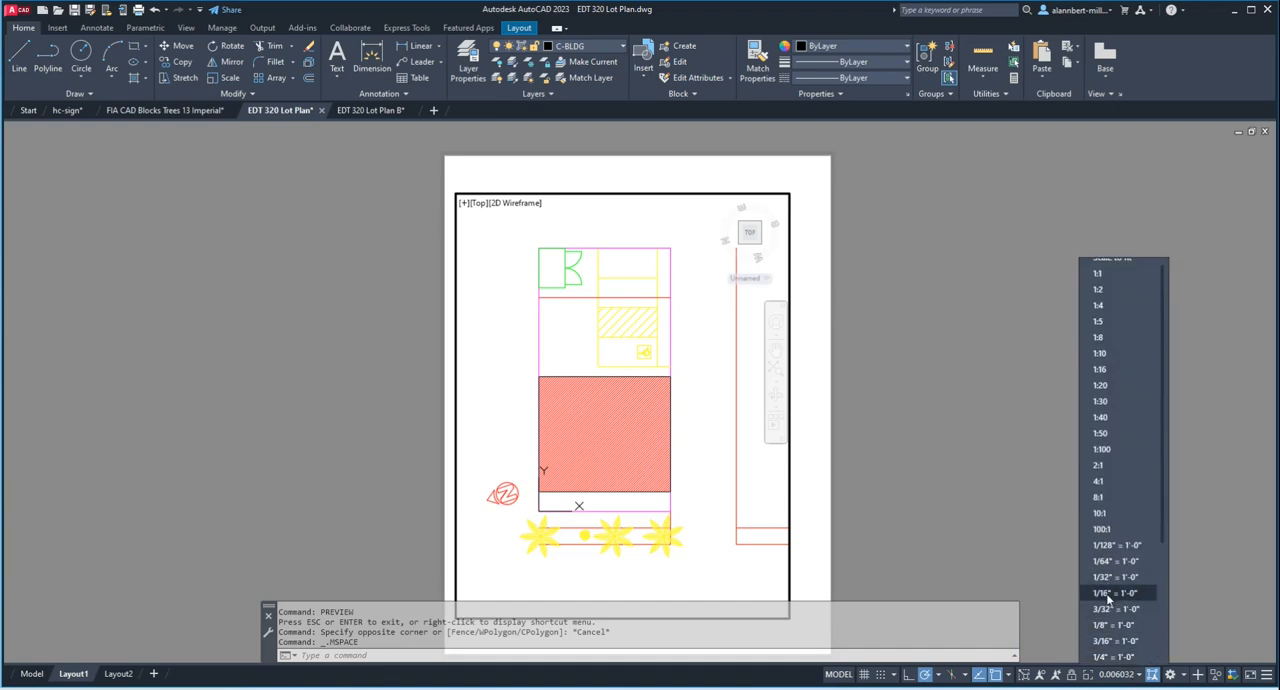
{"action": "left_click", "coordinate": [1106, 624]}
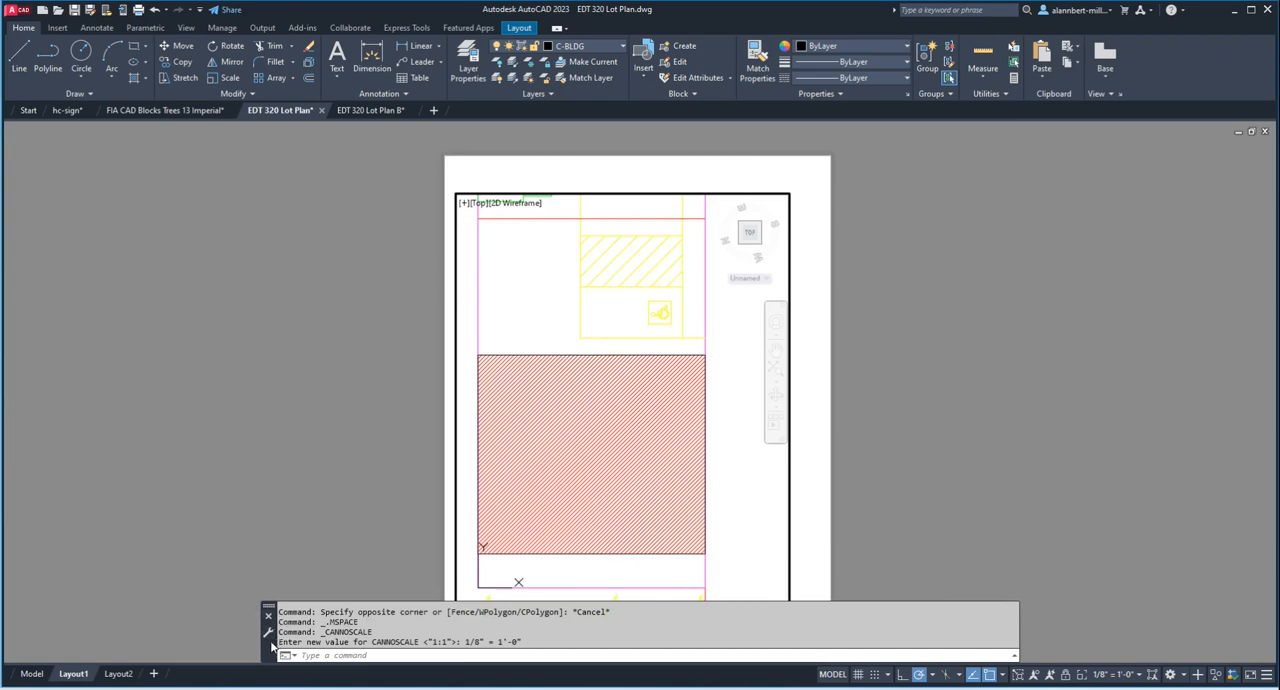
Step: Dock the command window along the lower edge of the drawing area and return to paper space
{"action": "left_click_drag", "start_coordinate": [265, 633], "coordinate": [10, 665]}
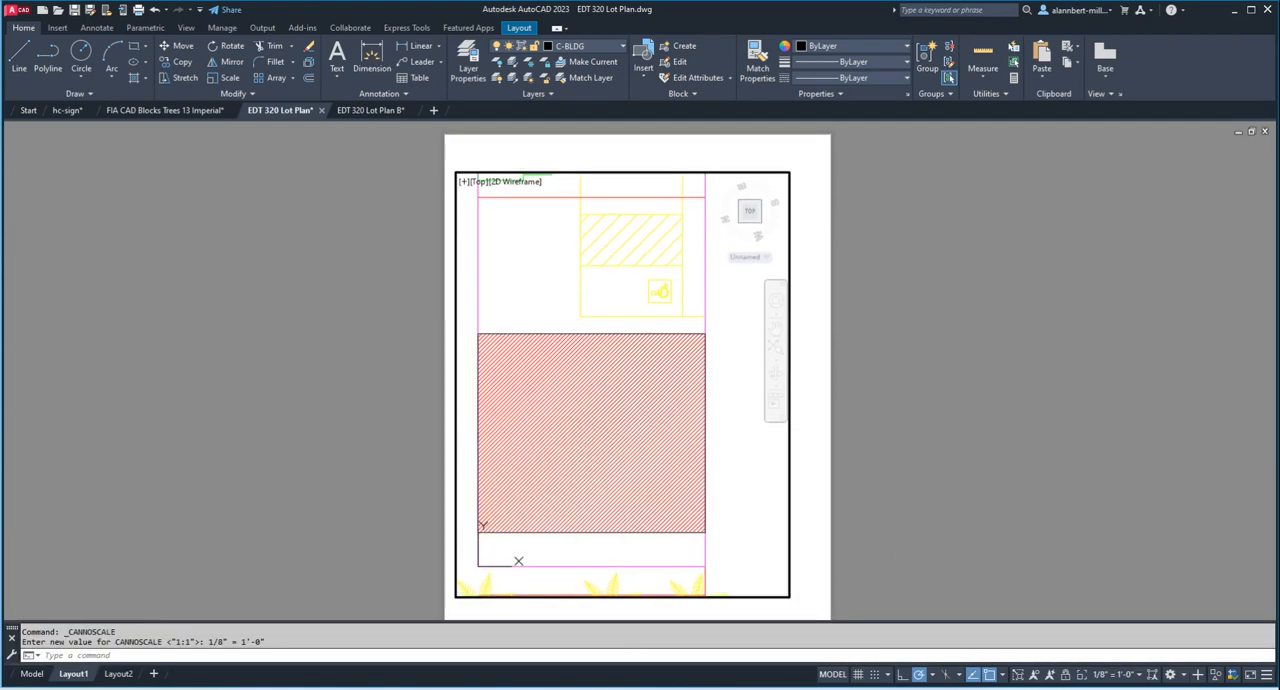
{"action": "double_click", "coordinate": [917, 455]}
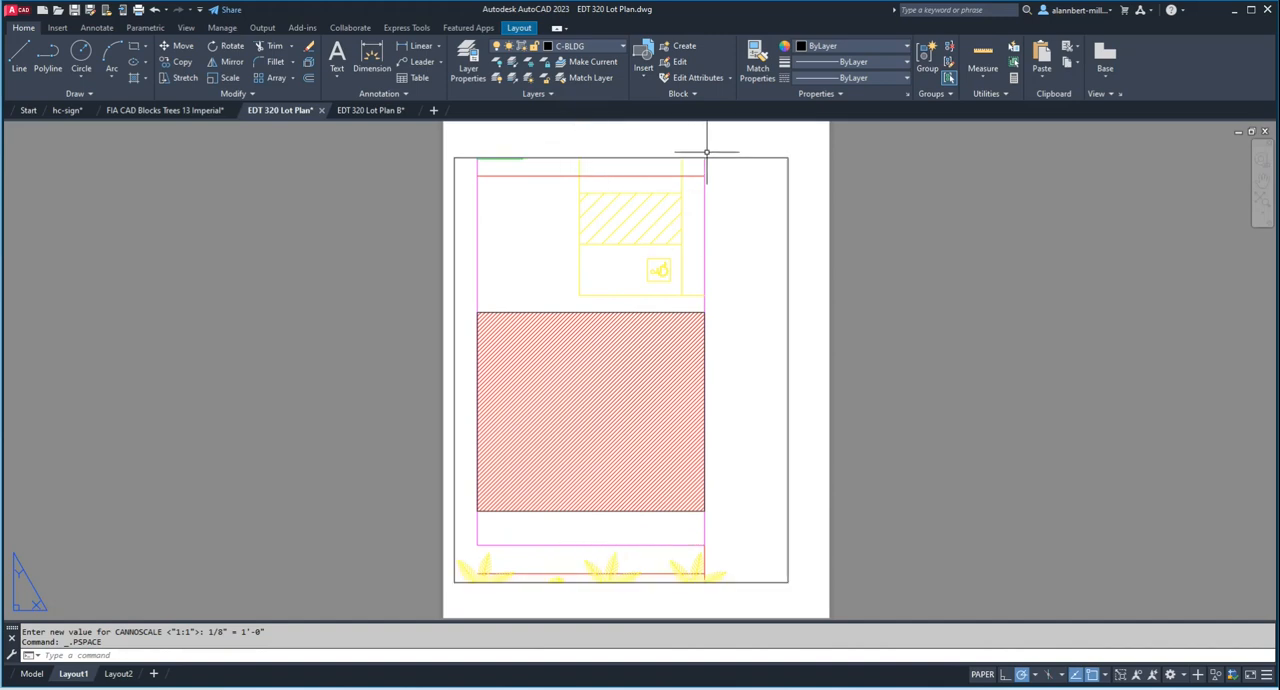
{"action": "left_click", "coordinate": [882, 224]}
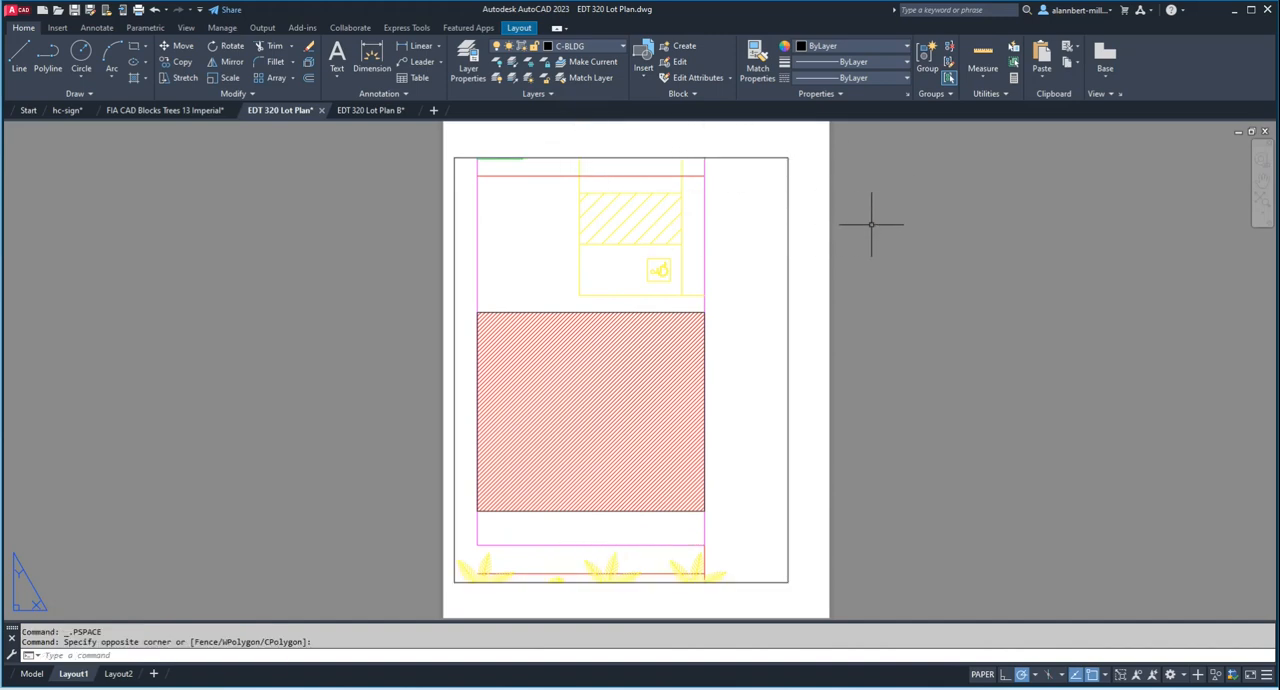
Step: Stretch the viewport's upper edge up about 9/16" and its lower edge down to near the sheet's bottom margin
{"action": "left_click", "coordinate": [773, 156]}
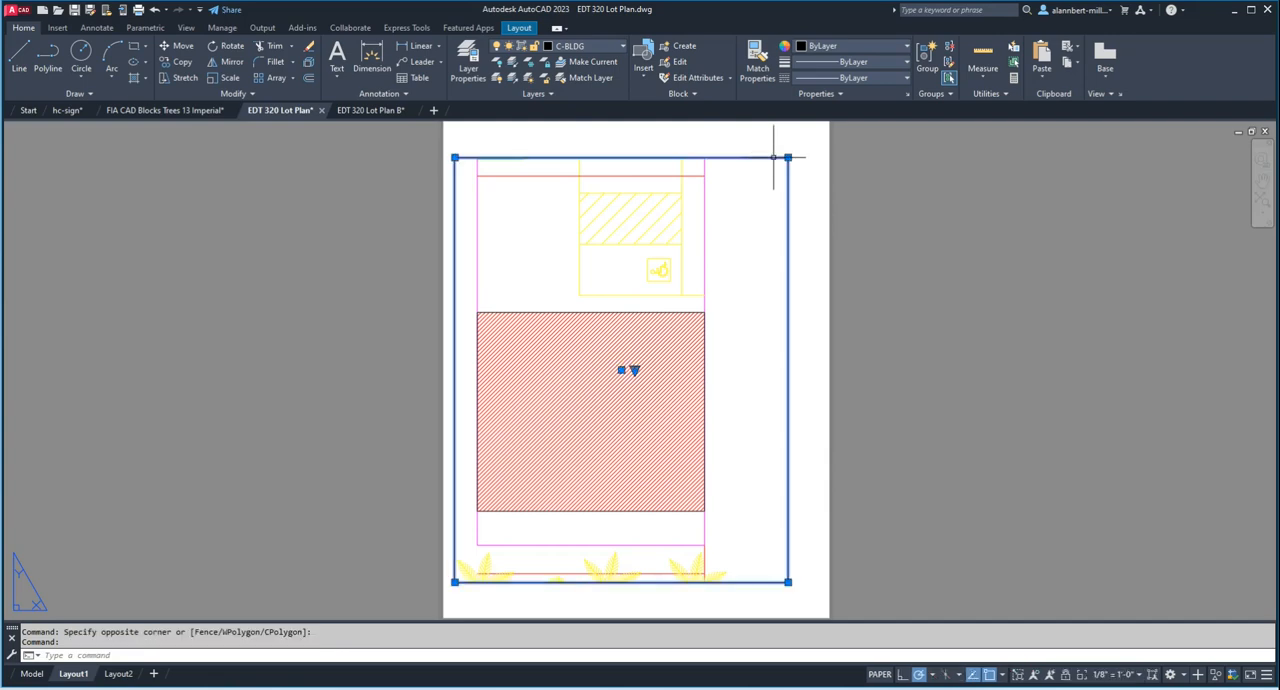
{"action": "left_click", "coordinate": [788, 157]}
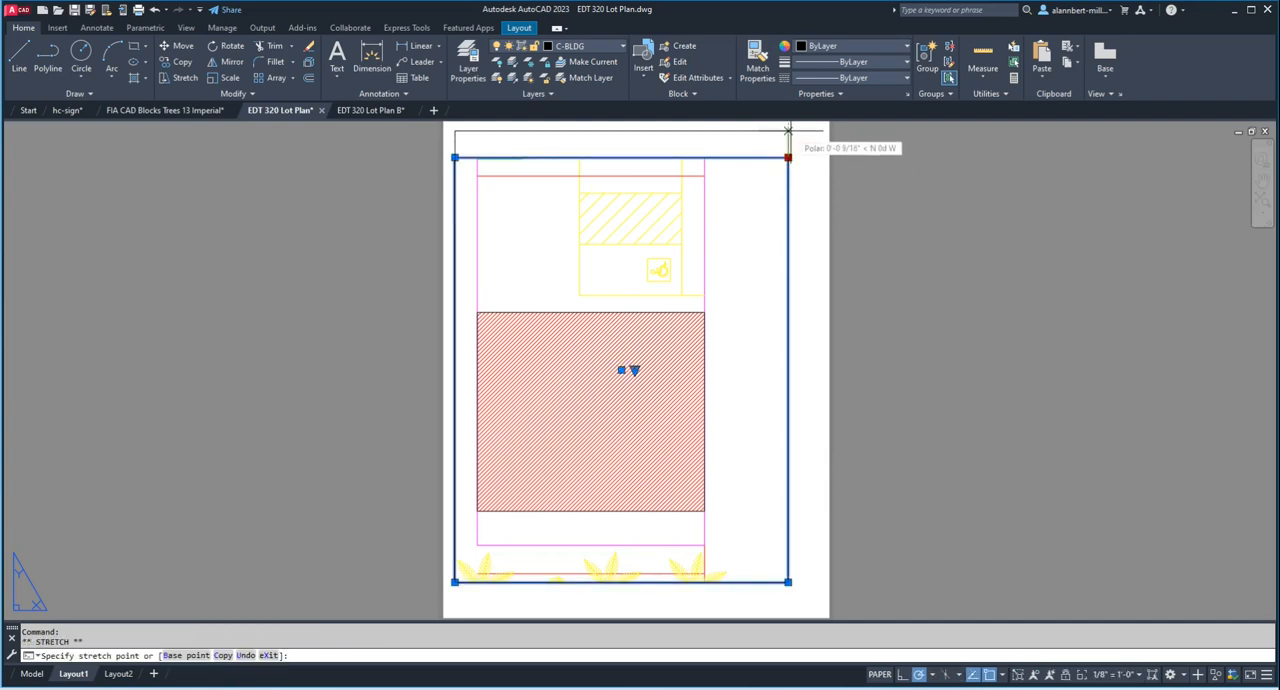
{"action": "left_click", "coordinate": [788, 131]}
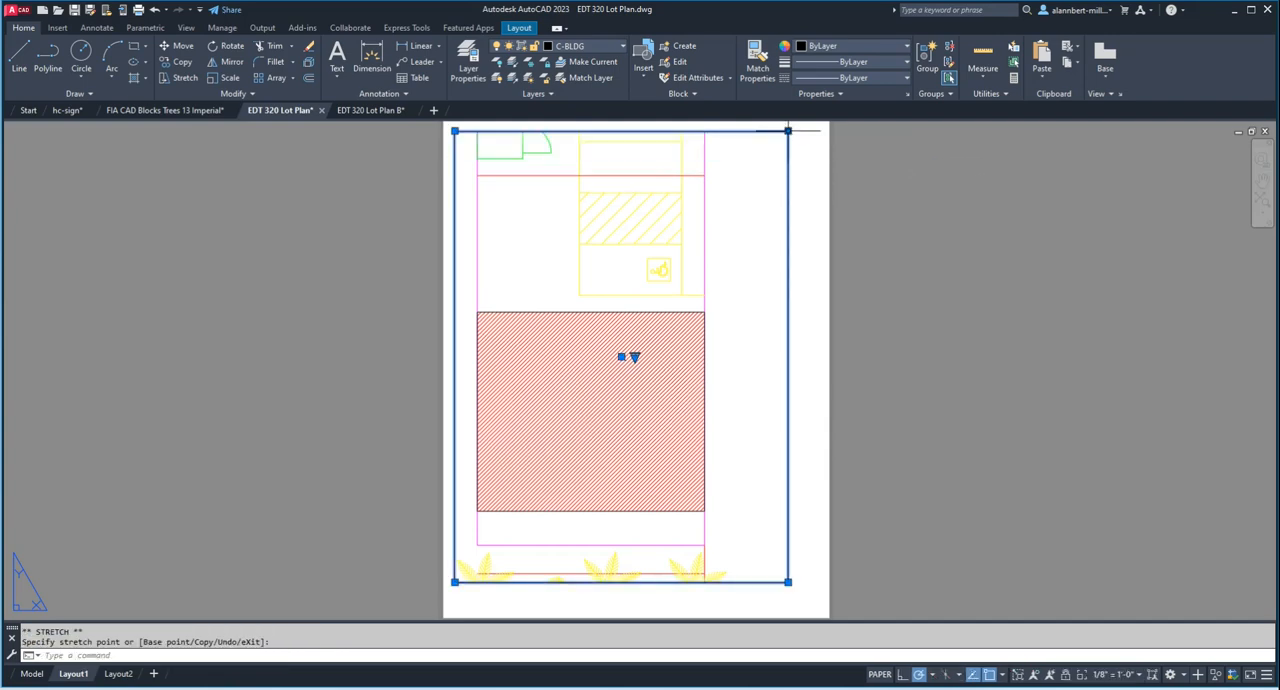
{"action": "left_click", "coordinate": [788, 581]}
{"action": "left_click", "coordinate": [788, 605]}
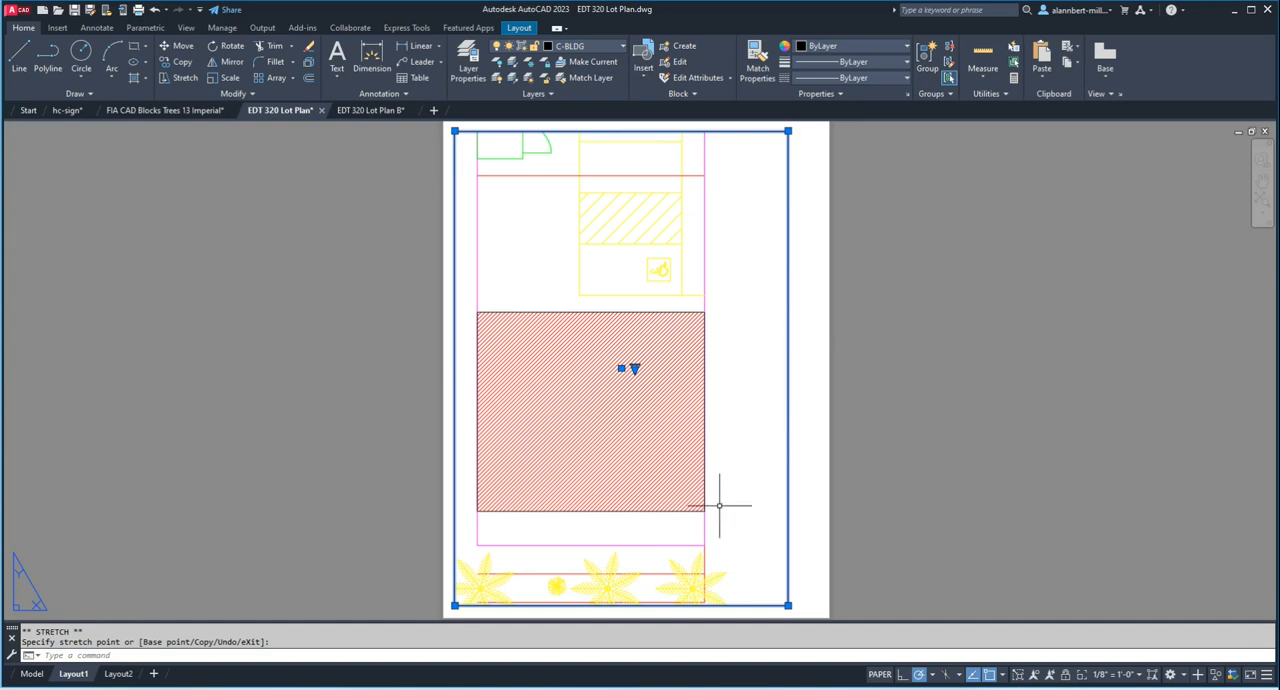
Step: Set the viewport scale to 3/32" = 1'-0" and reposition the plan so all trees fit inside the viewport
{"action": "left_click", "coordinate": [750, 422]}
{"action": "double_click", "coordinate": [750, 422]}
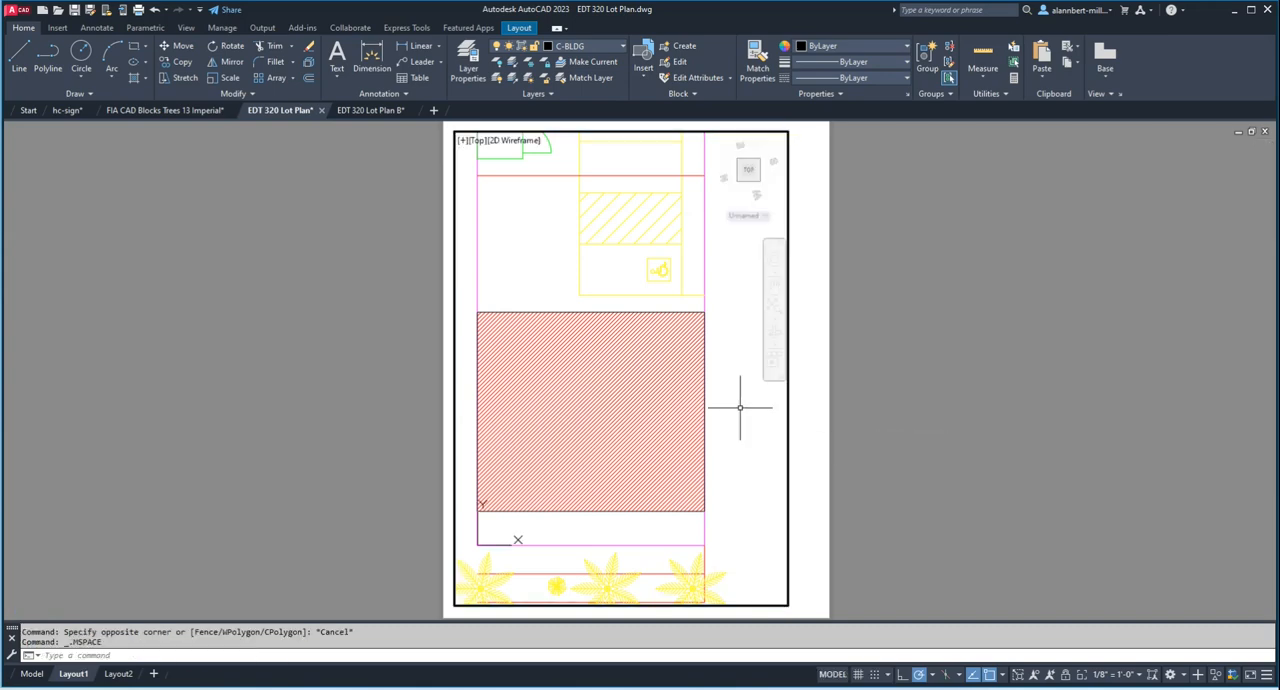
{"action": "middle_click_drag", "start_coordinate": [746, 418], "coordinate": [743, 460]}
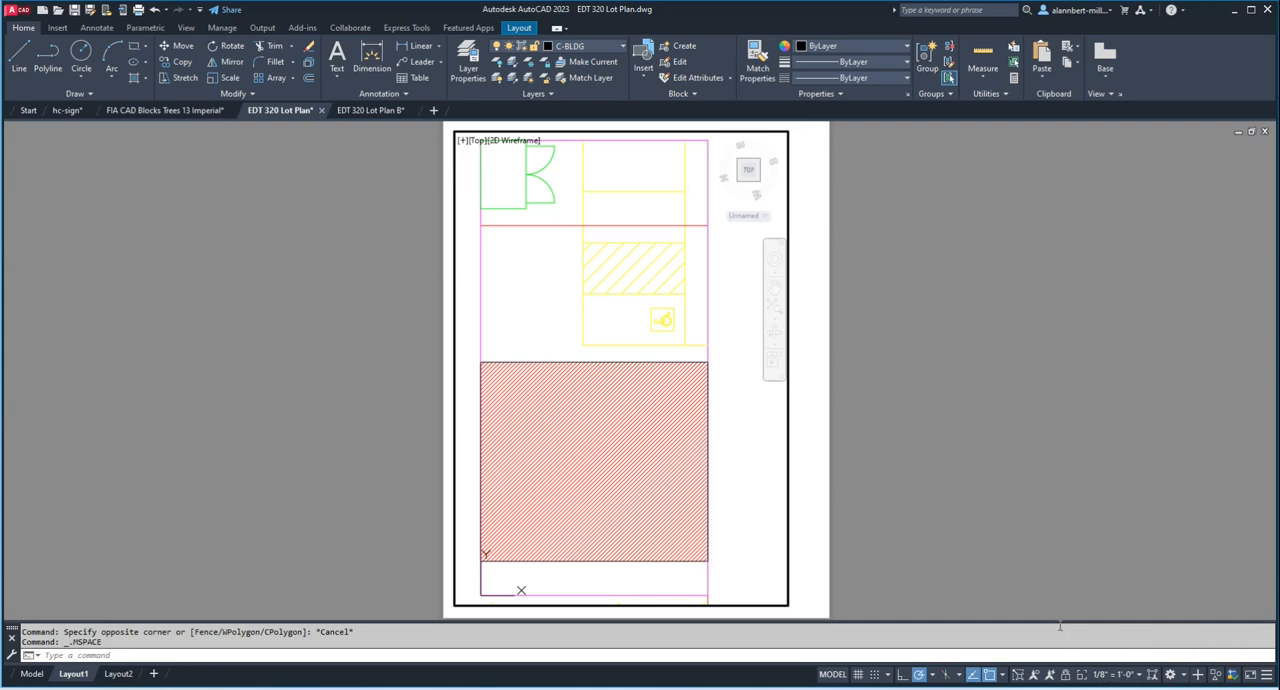
{"action": "left_click", "coordinate": [1137, 676]}
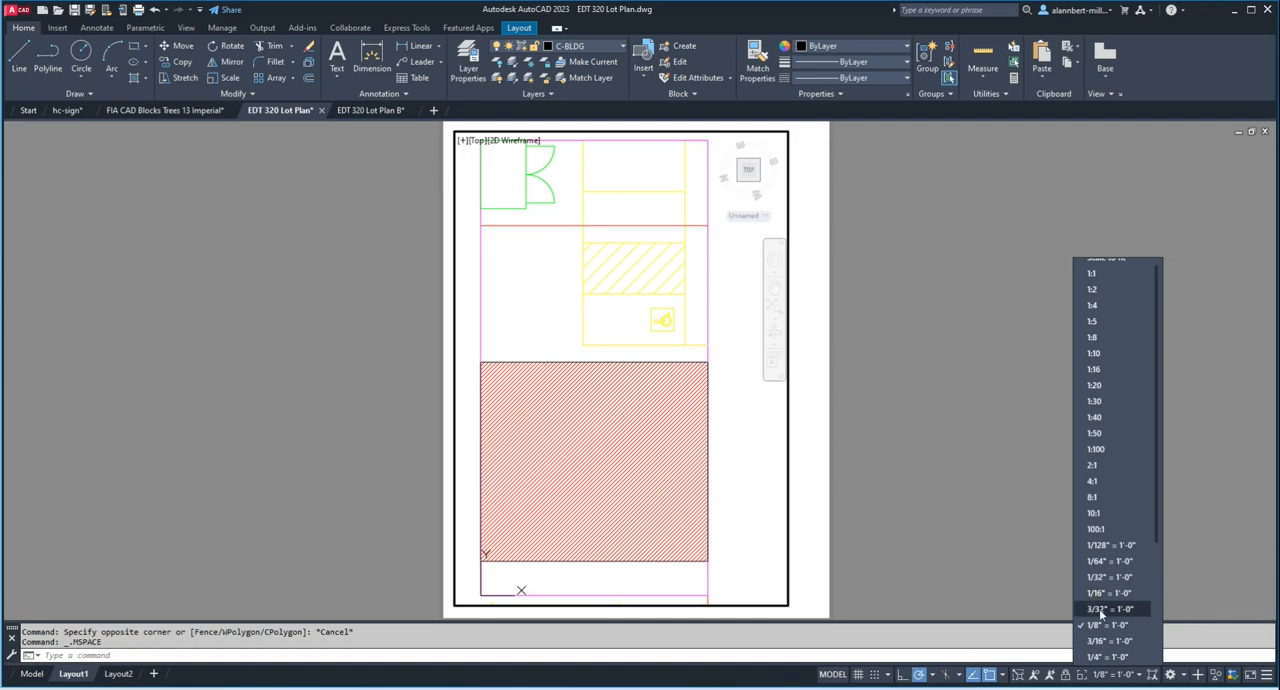
{"action": "left_click", "coordinate": [1098, 609]}
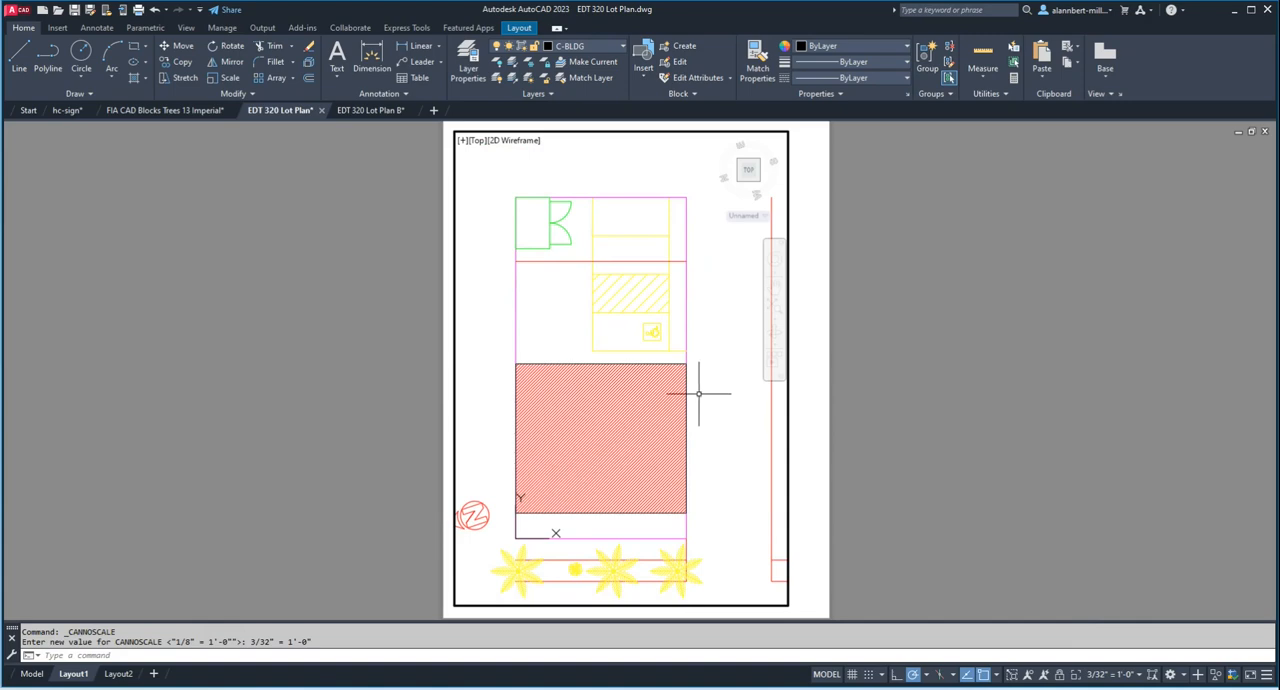
{"action": "middle_click_drag", "start_coordinate": [729, 387], "coordinate": [726, 349]}
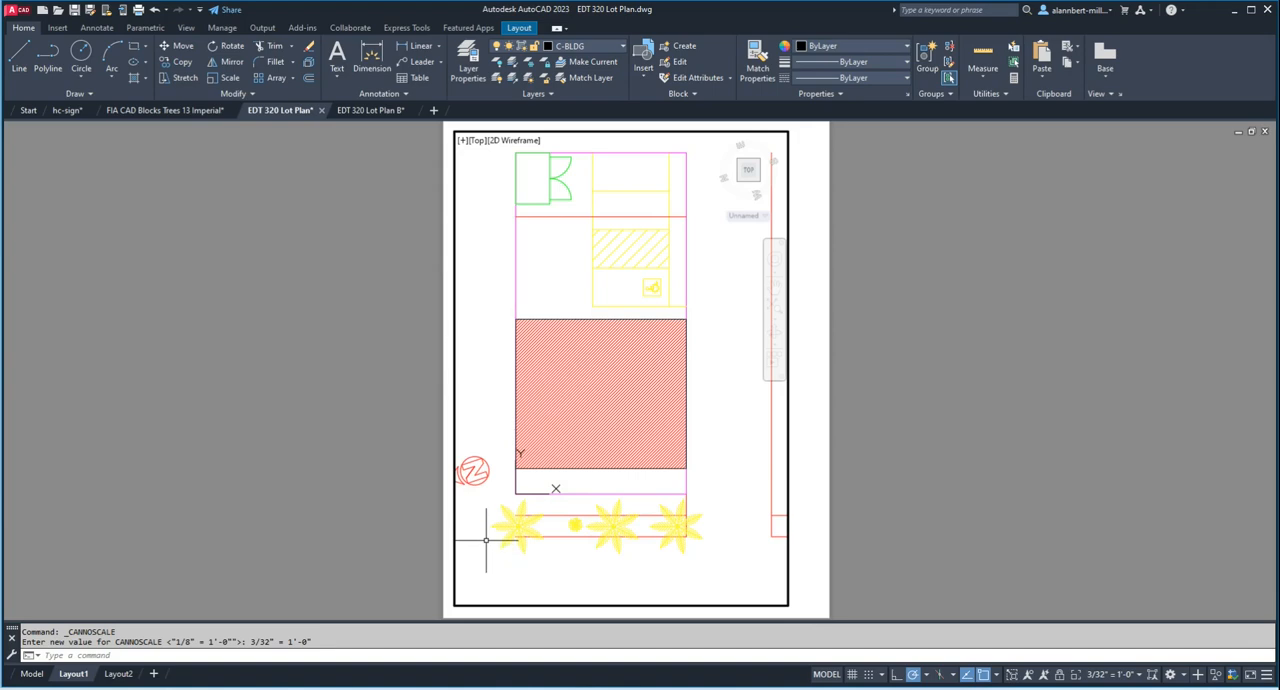
Step: Move the north arrow slightly toward the lot so it sits fully inside the viewport, and return to paper space
{"action": "key", "text": "Return"}
{"action": "left_click", "coordinate": [474, 472]}
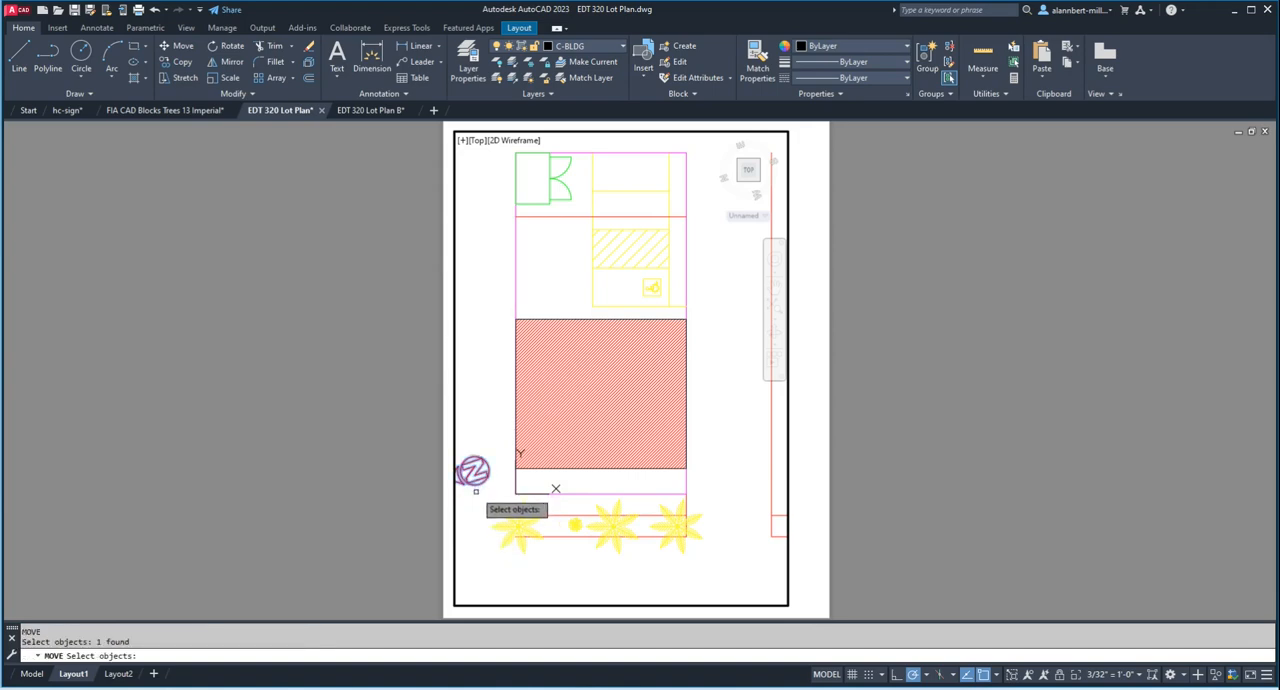
{"action": "key", "text": "Return"}
{"action": "left_click", "coordinate": [477, 494]}
{"action": "left_click", "coordinate": [482, 494]}
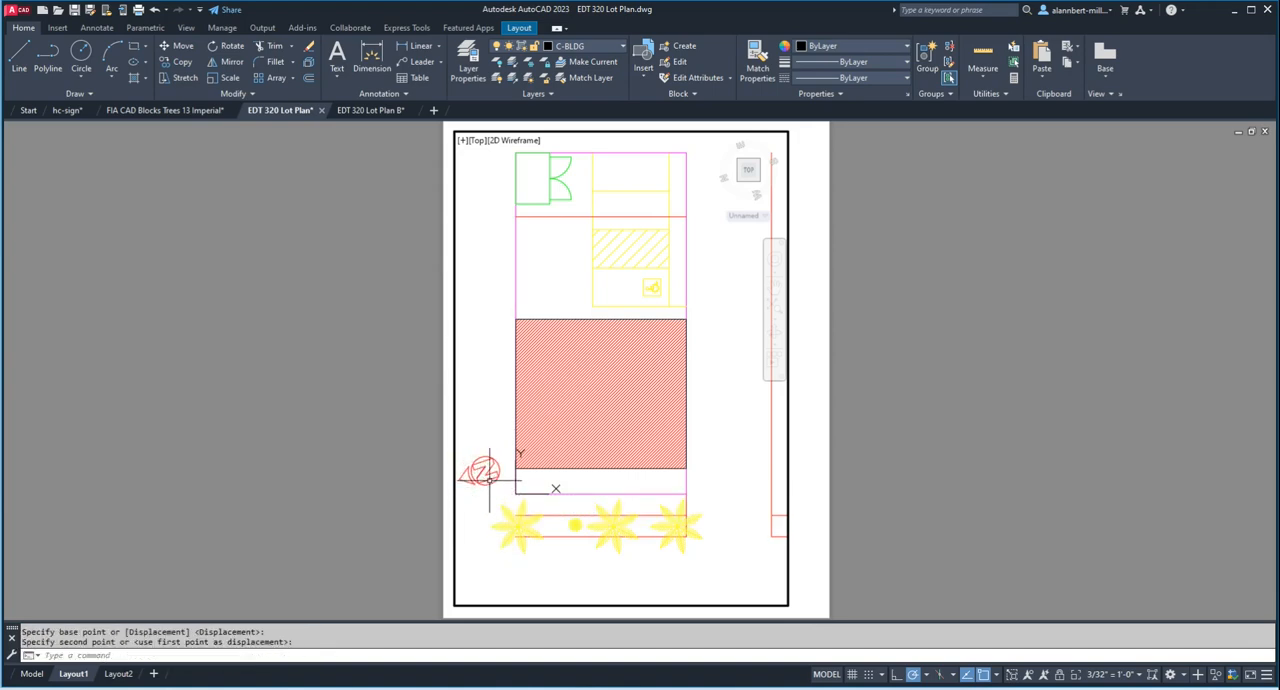
{"action": "double_click", "coordinate": [412, 388]}
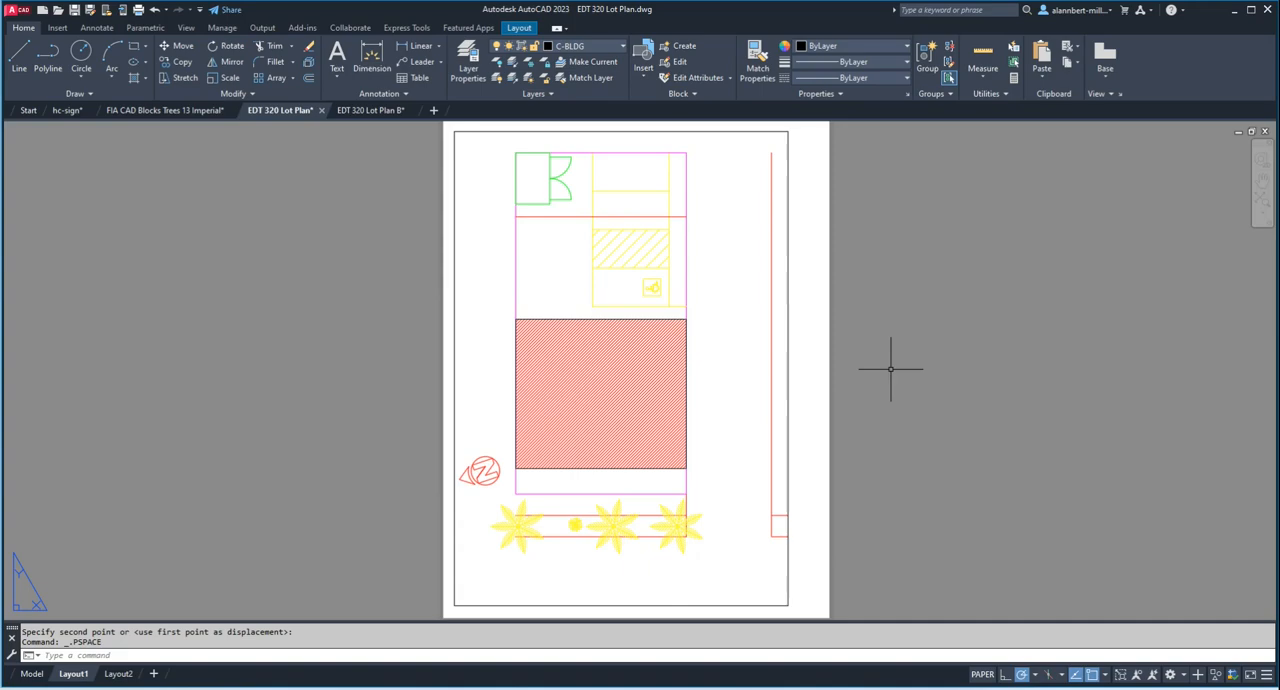
{"action": "scroll", "coordinate": [890, 368], "scroll_direction": "down", "scroll_amount": 6}
{"action": "scroll", "coordinate": [890, 368], "scroll_direction": "up", "scroll_amount": 6}
{"action": "scroll", "coordinate": [890, 368], "scroll_direction": "down", "scroll_amount": 3}
{"action": "scroll", "coordinate": [890, 368], "scroll_direction": "up", "scroll_amount": 3}
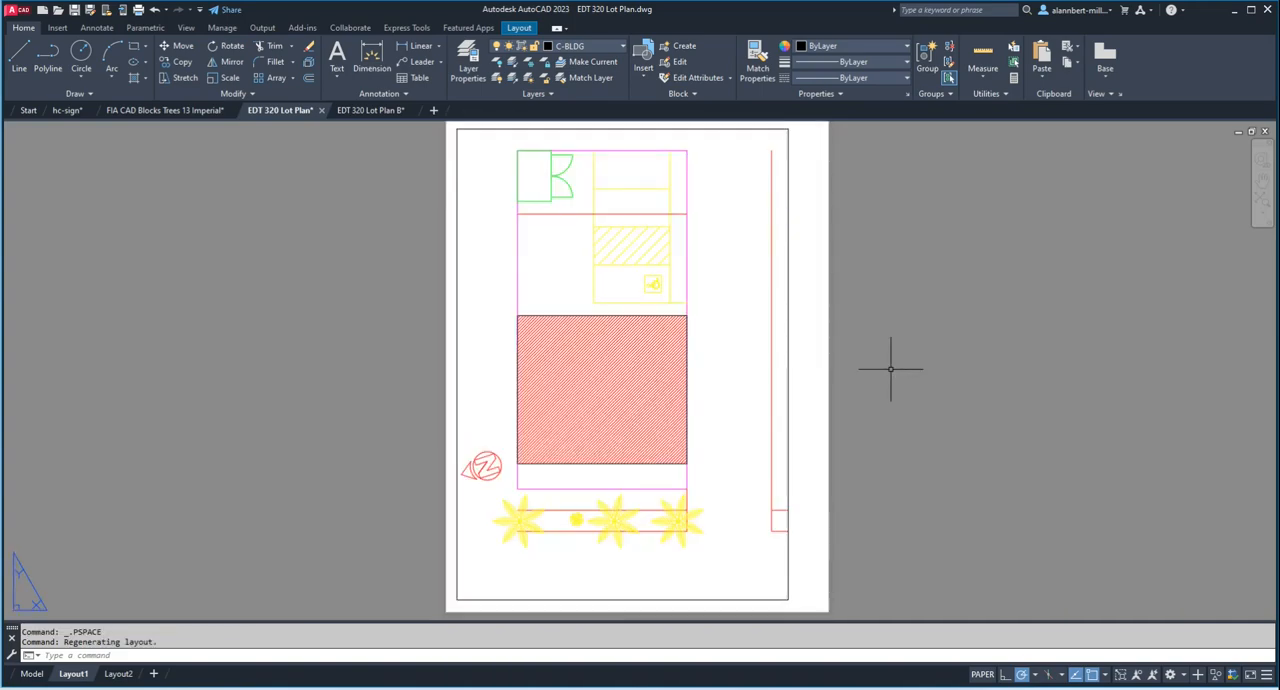
Step: Zoom the plan out and in inside the viewport, and restore the viewport scale to 3/32" = 1'-0"
{"action": "double_click", "coordinate": [728, 365]}
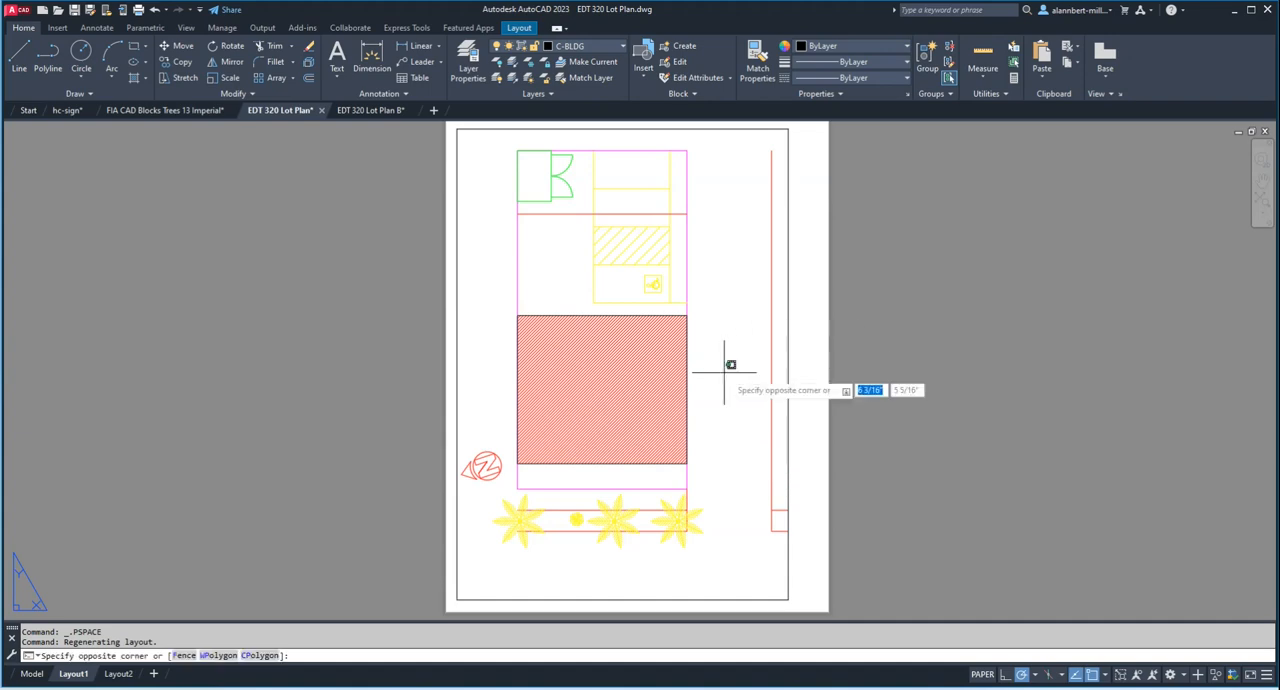
{"action": "scroll", "coordinate": [724, 372], "scroll_direction": "down", "scroll_amount": 2}
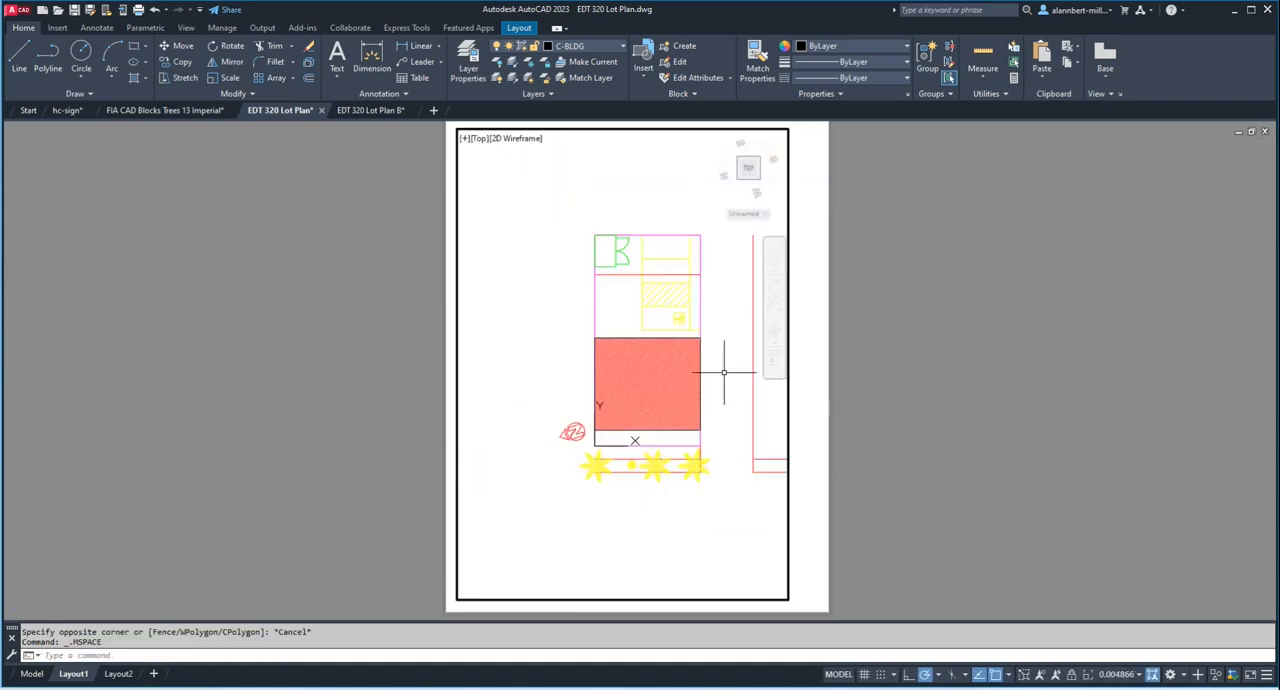
{"action": "scroll", "coordinate": [724, 372], "scroll_direction": "up", "scroll_amount": 2}
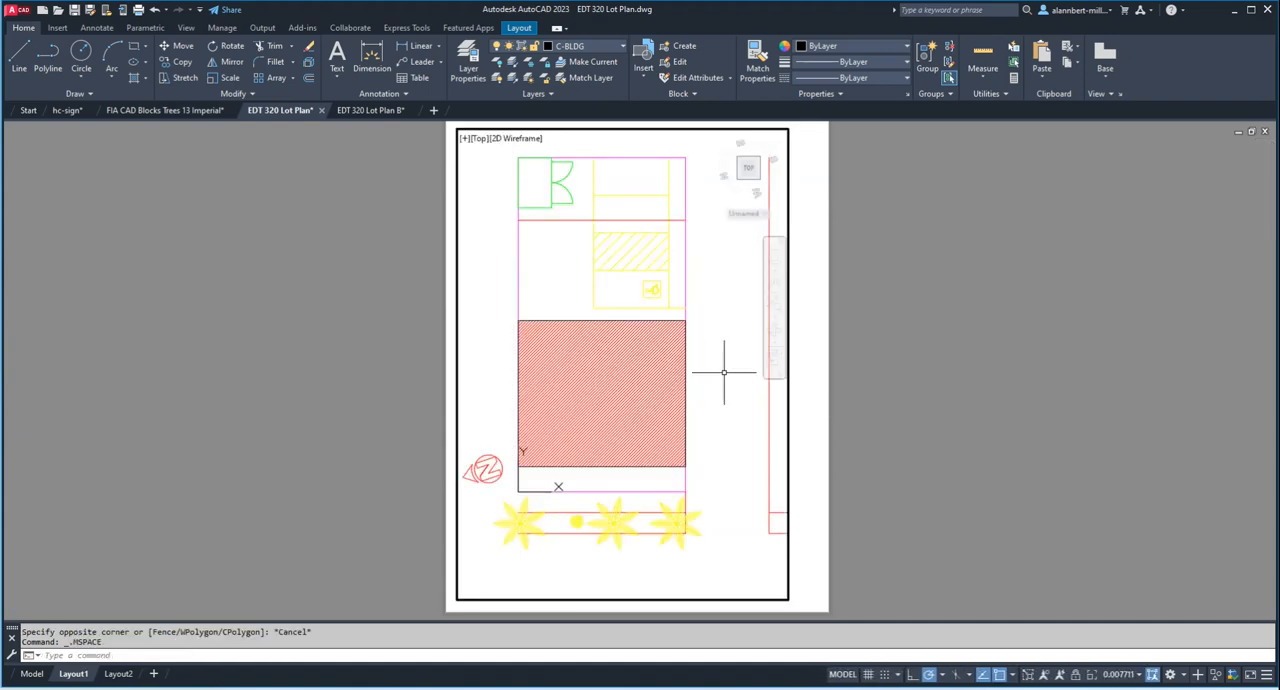
{"action": "left_click", "coordinate": [1140, 676]}
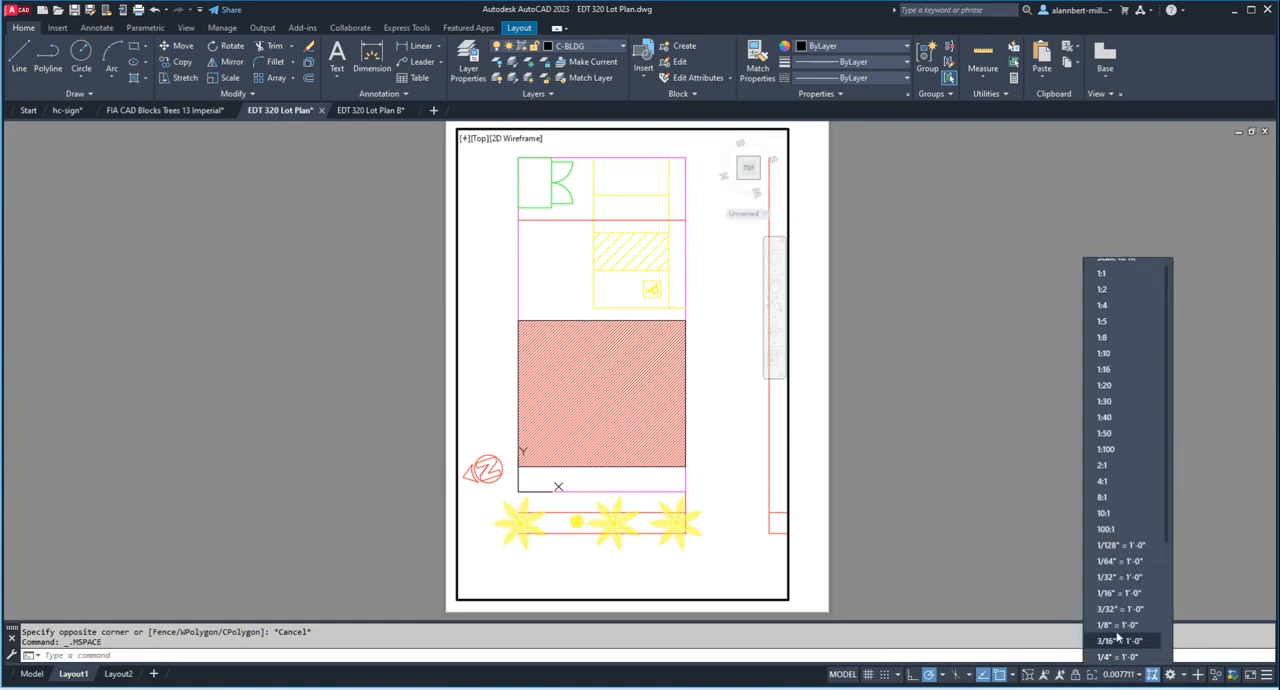
{"action": "left_click", "coordinate": [1119, 611]}
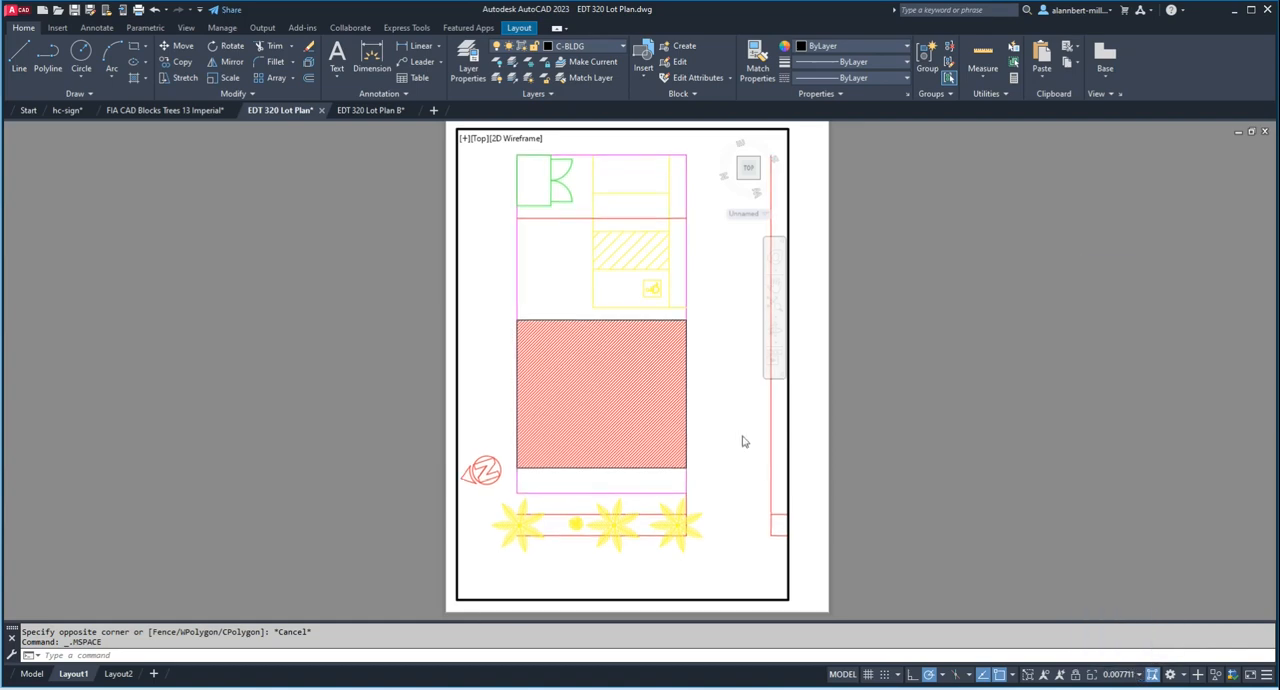
{"action": "middle_click_drag", "start_coordinate": [729, 368], "coordinate": [731, 374]}
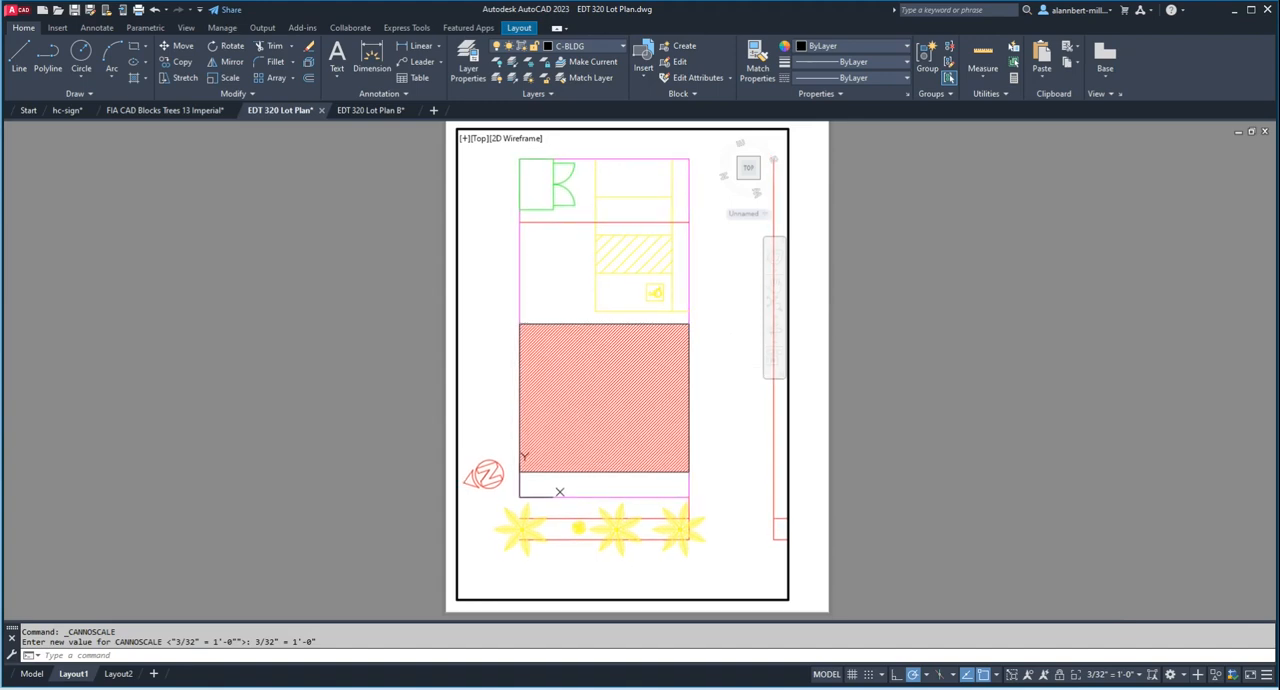
{"action": "double_click", "coordinate": [900, 376]}
Step: Stretch the viewport's right edge outward about 5/8" toward the sheet's right margin
{"action": "left_click", "coordinate": [789, 391]}
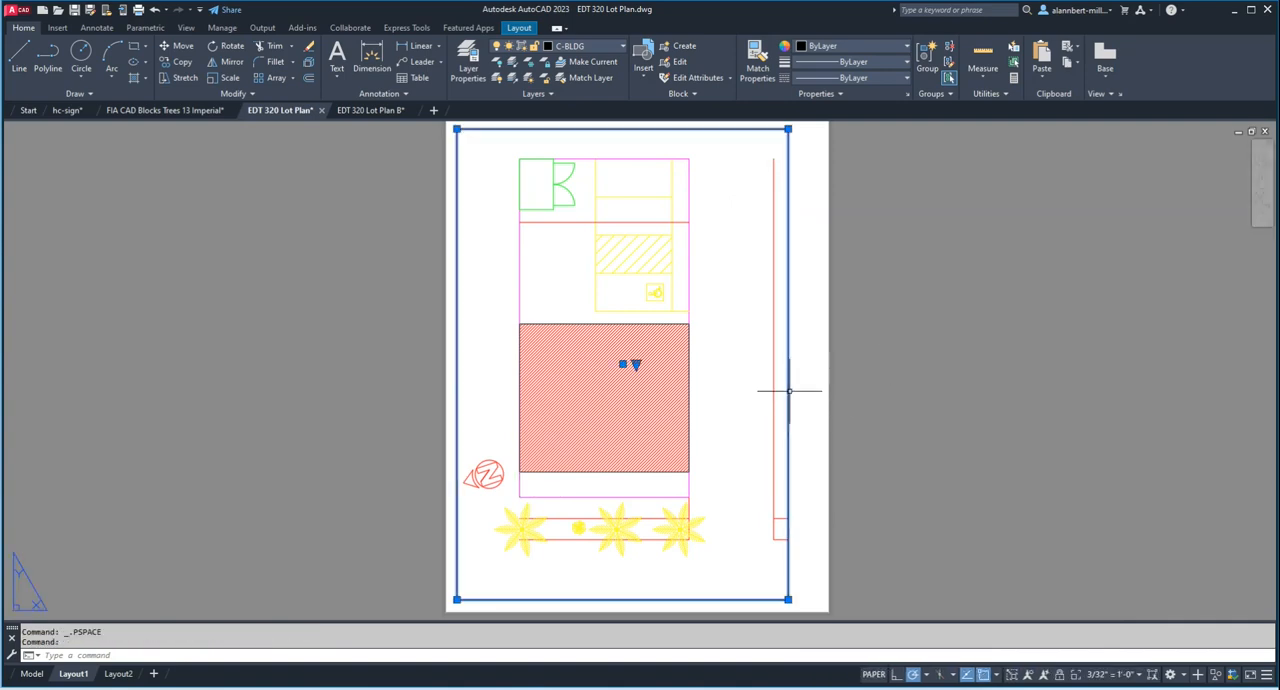
{"action": "left_click", "coordinate": [788, 600]}
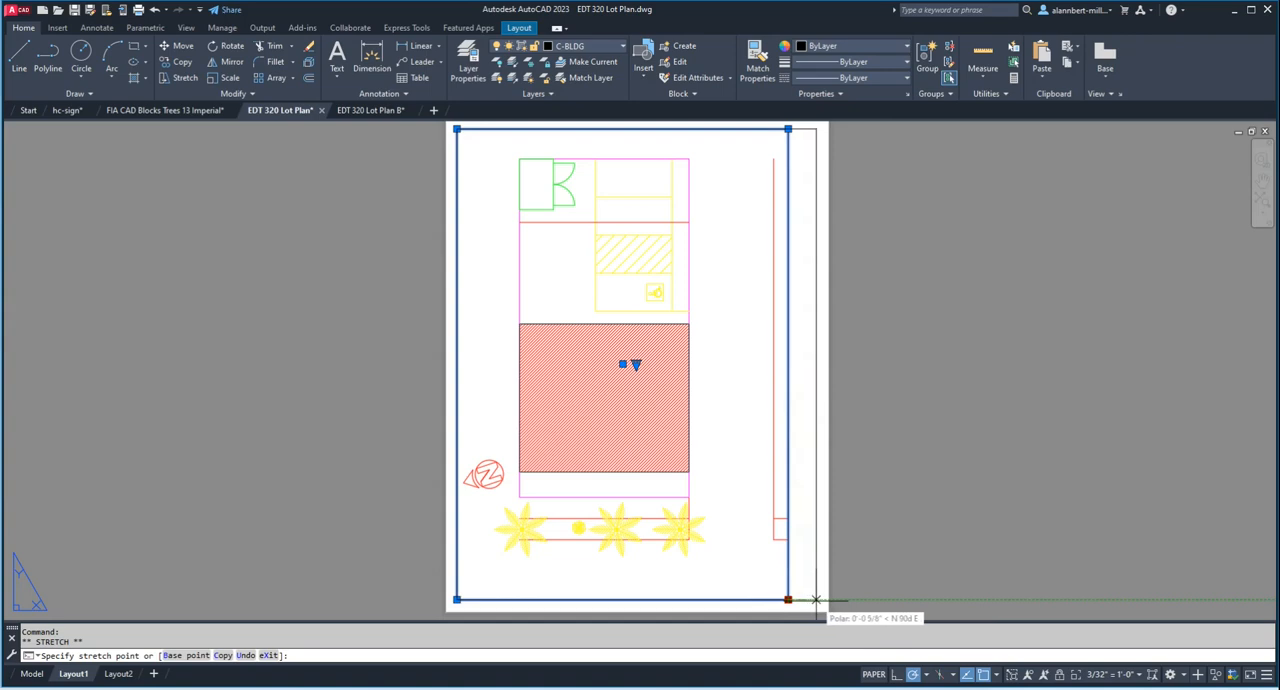
{"action": "left_click", "coordinate": [818, 600]}
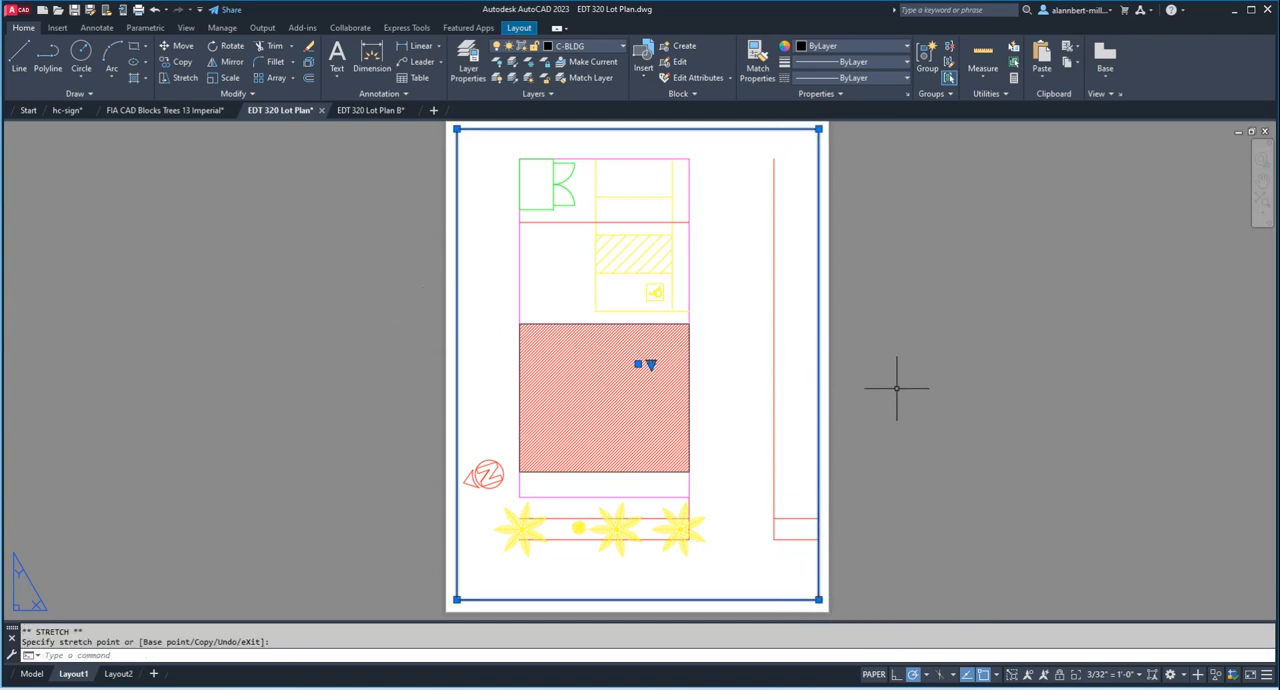
Step: Shift the plan slightly right and up inside the widened viewport to center it, and return to paper space
{"action": "double_click", "coordinate": [741, 399]}
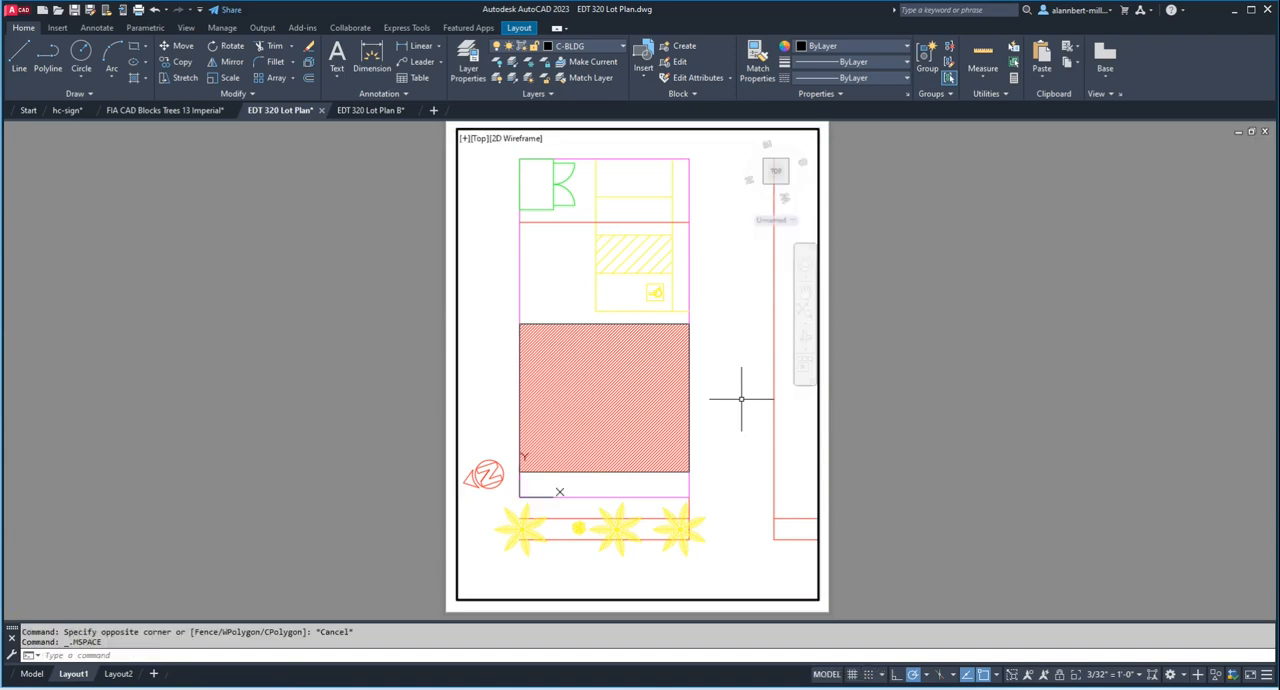
{"action": "middle_click_drag", "start_coordinate": [729, 400], "coordinate": [755, 394]}
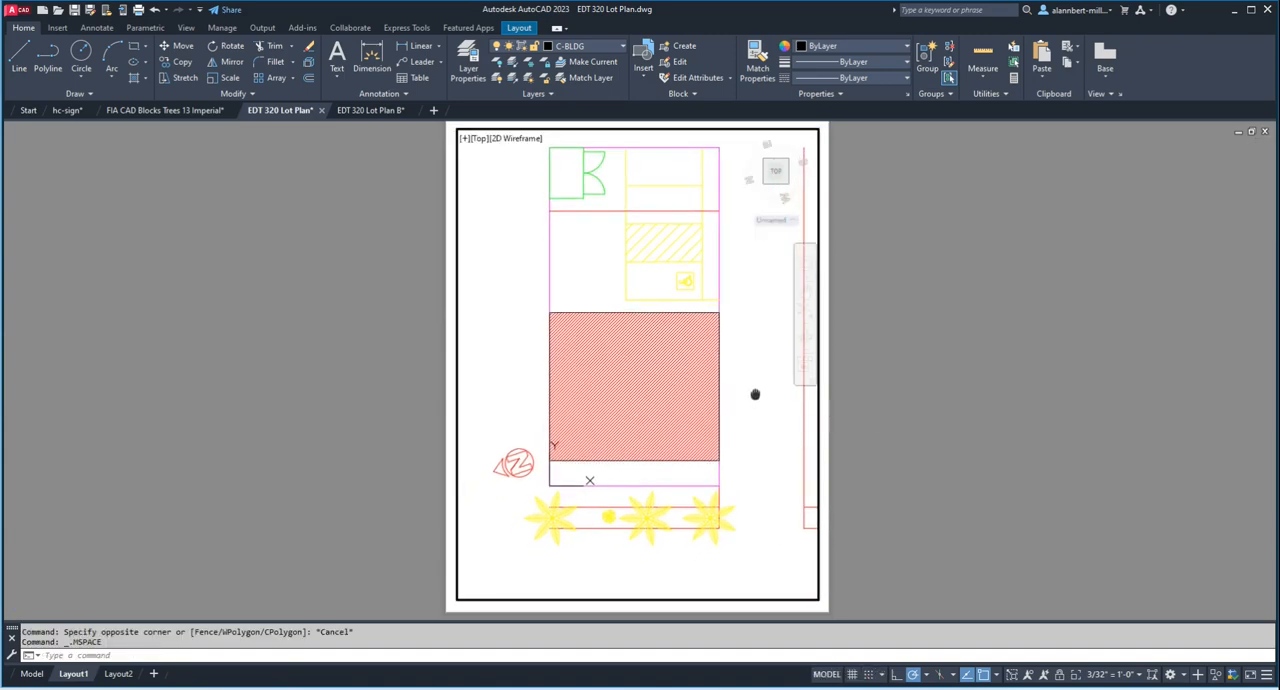
{"action": "double_click", "coordinate": [970, 378]}
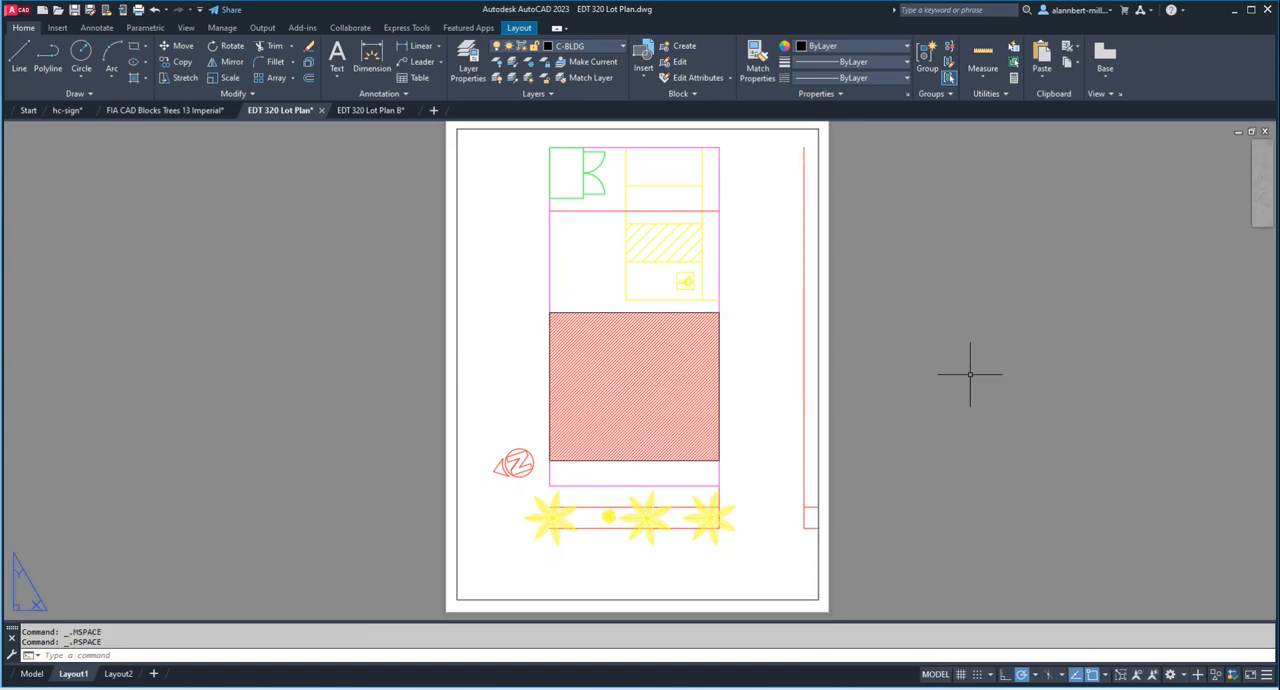
Step: Activate the viewport and lock its display
{"action": "double_click", "coordinate": [742, 562]}
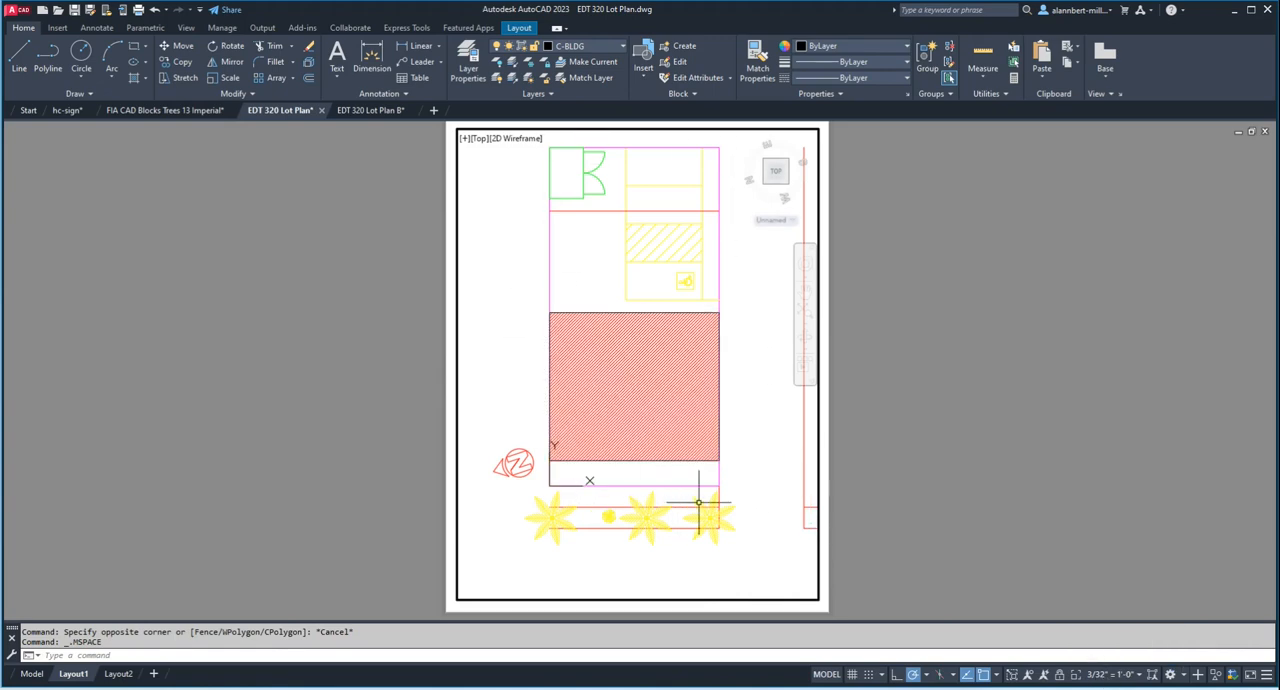
{"action": "left_click", "coordinate": [1060, 678]}
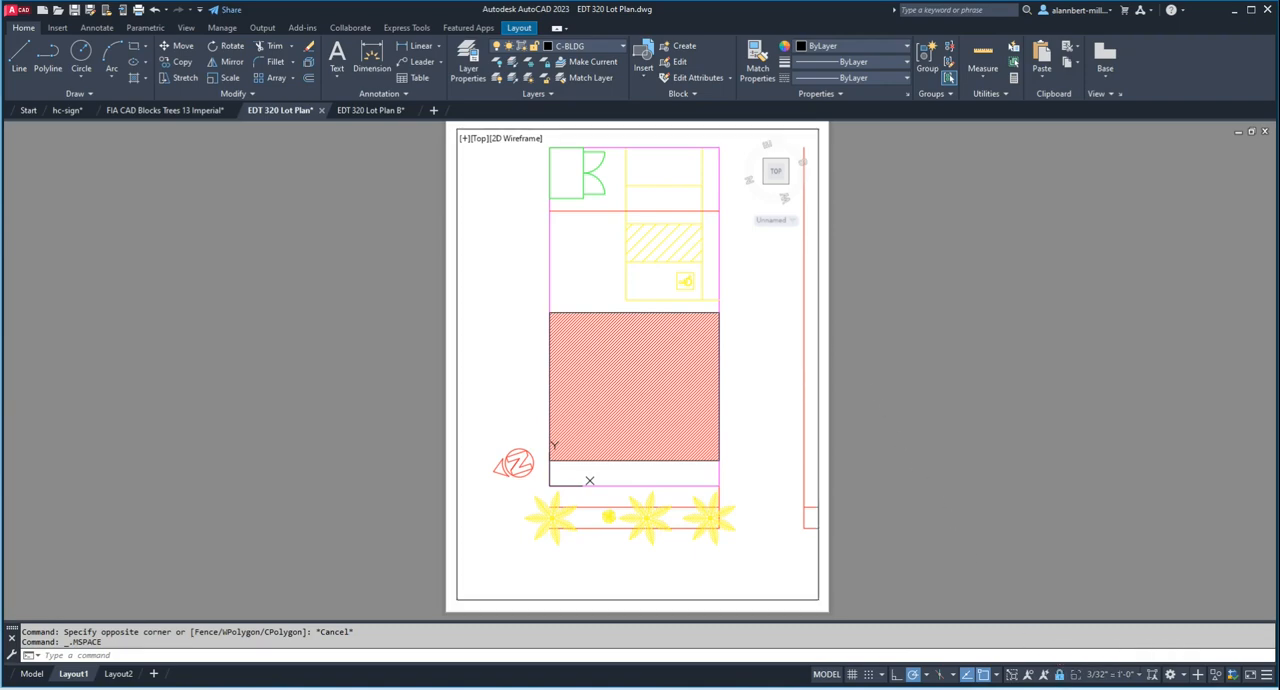
Step: Test zooming with the locked viewport active and in paper space to check that the plan and sheet zoom together
{"action": "scroll", "coordinate": [760, 393], "scroll_direction": "down", "scroll_amount": 3}
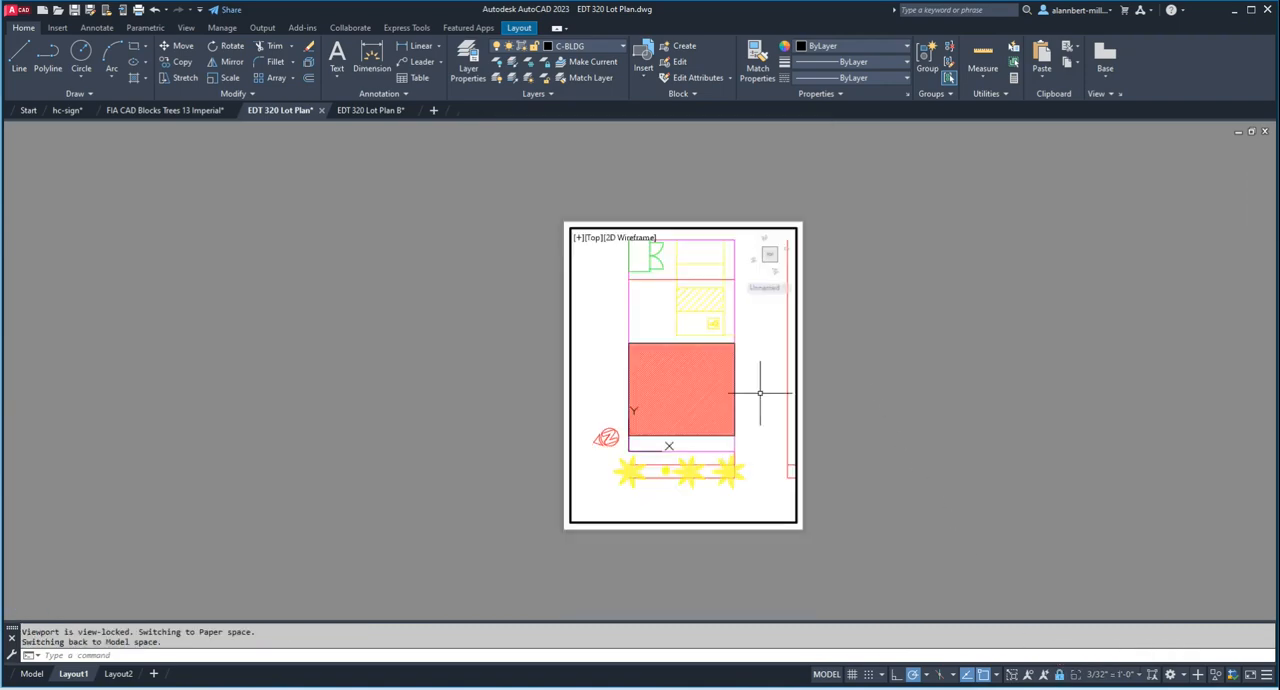
{"action": "scroll", "coordinate": [757, 386], "scroll_direction": "up", "scroll_amount": 4}
{"action": "scroll", "coordinate": [760, 393], "scroll_direction": "down", "scroll_amount": 4}
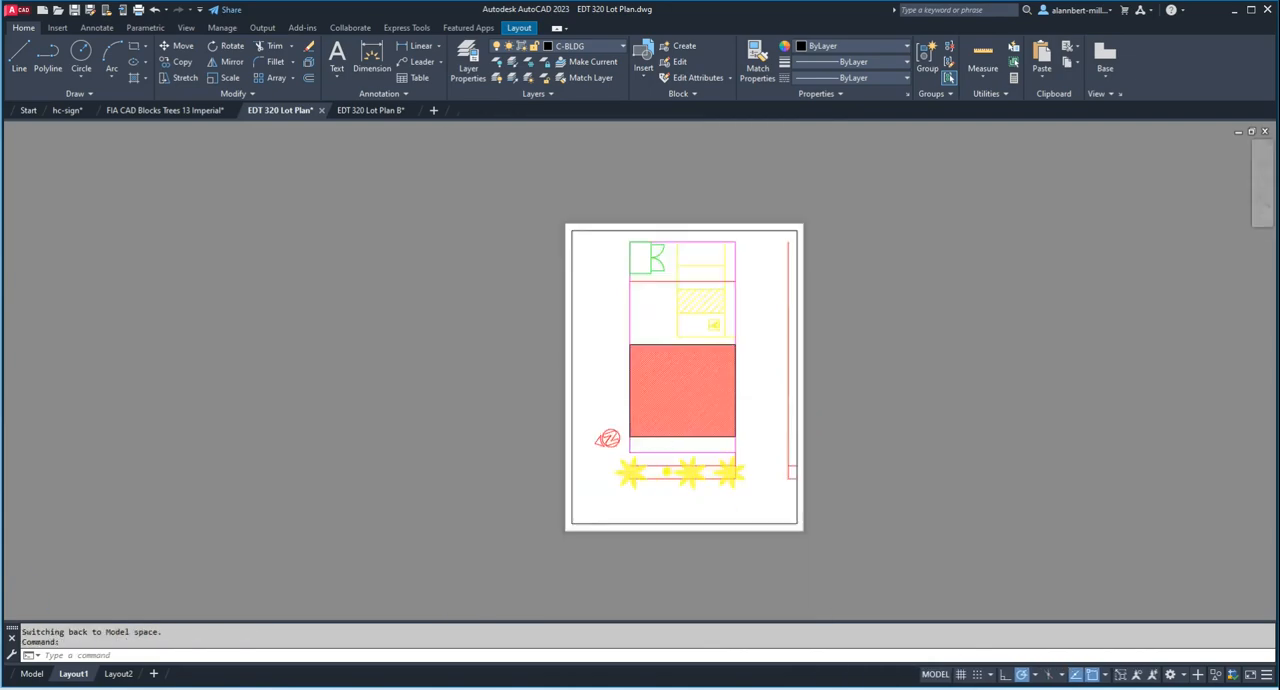
{"action": "scroll", "coordinate": [760, 391], "scroll_direction": "up", "scroll_amount": 6}
{"action": "scroll", "coordinate": [760, 393], "scroll_direction": "down", "scroll_amount": 6}
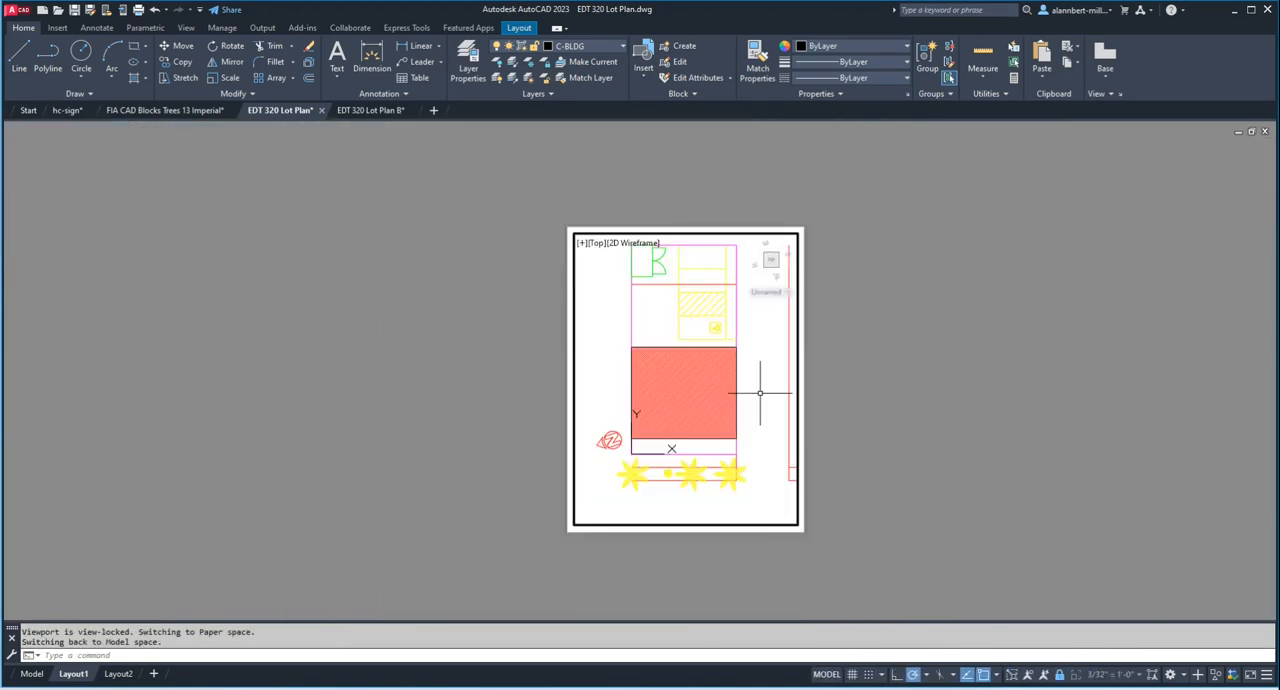
{"action": "double_click", "coordinate": [873, 371]}
{"action": "scroll", "coordinate": [873, 371], "scroll_direction": "up", "scroll_amount": 4}
{"action": "scroll", "coordinate": [873, 371], "scroll_direction": "down", "scroll_amount": 4}
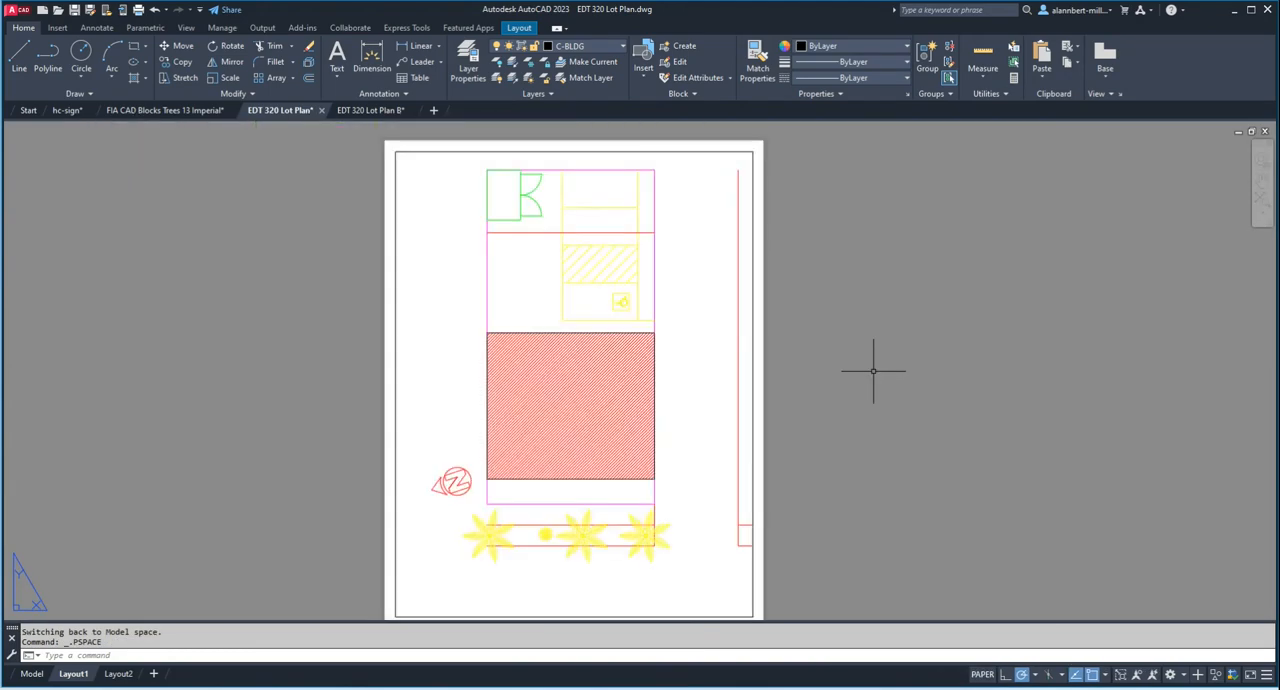
{"action": "double_click", "coordinate": [756, 391]}
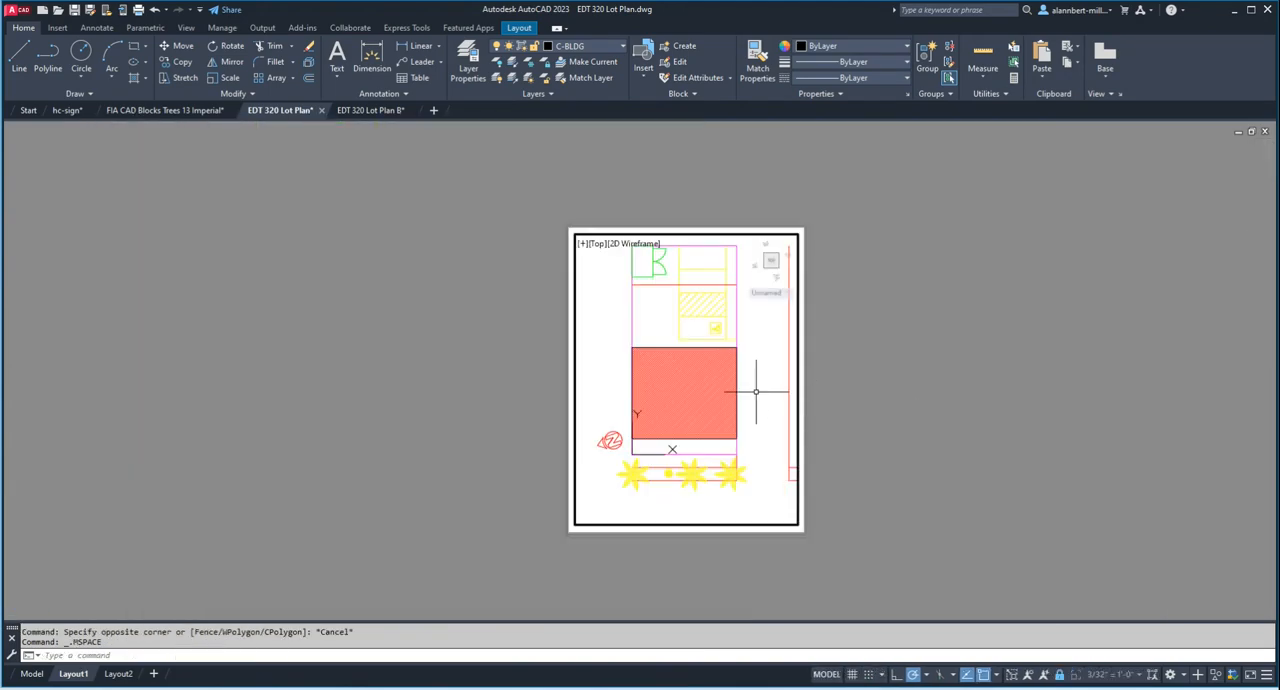
{"action": "scroll", "coordinate": [756, 391], "scroll_direction": "up", "scroll_amount": 4}
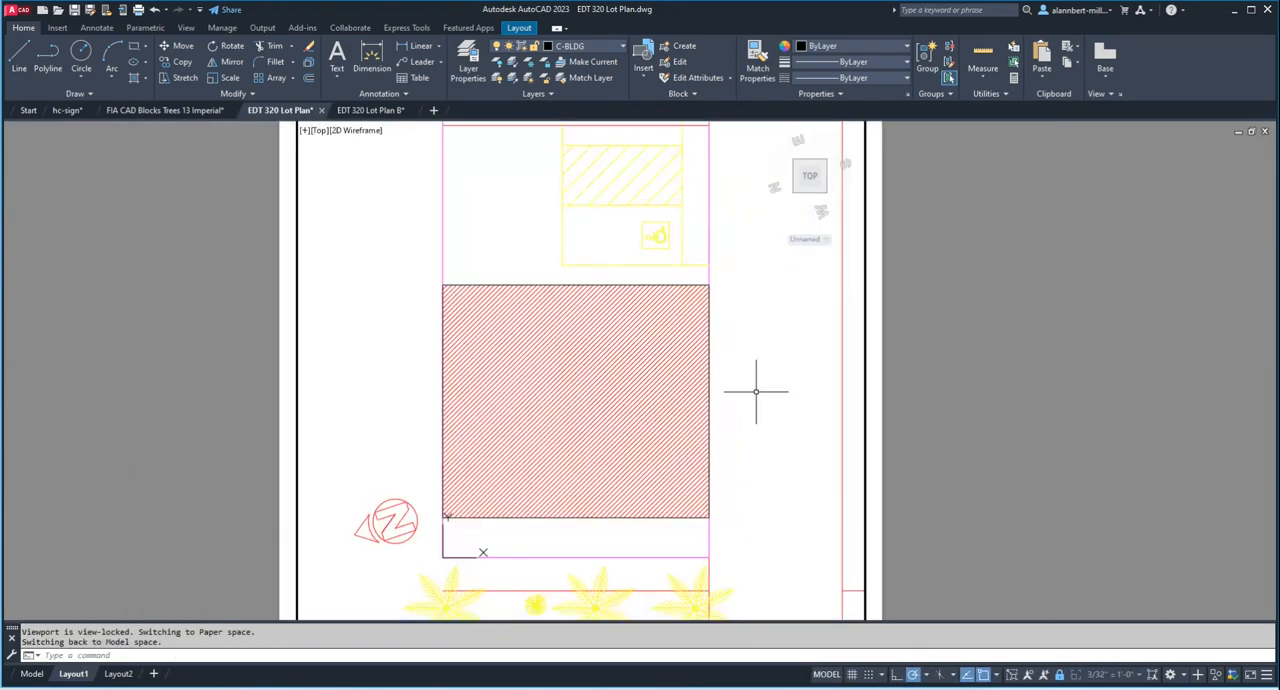
{"action": "scroll", "coordinate": [756, 391], "scroll_direction": "down", "scroll_amount": 2}
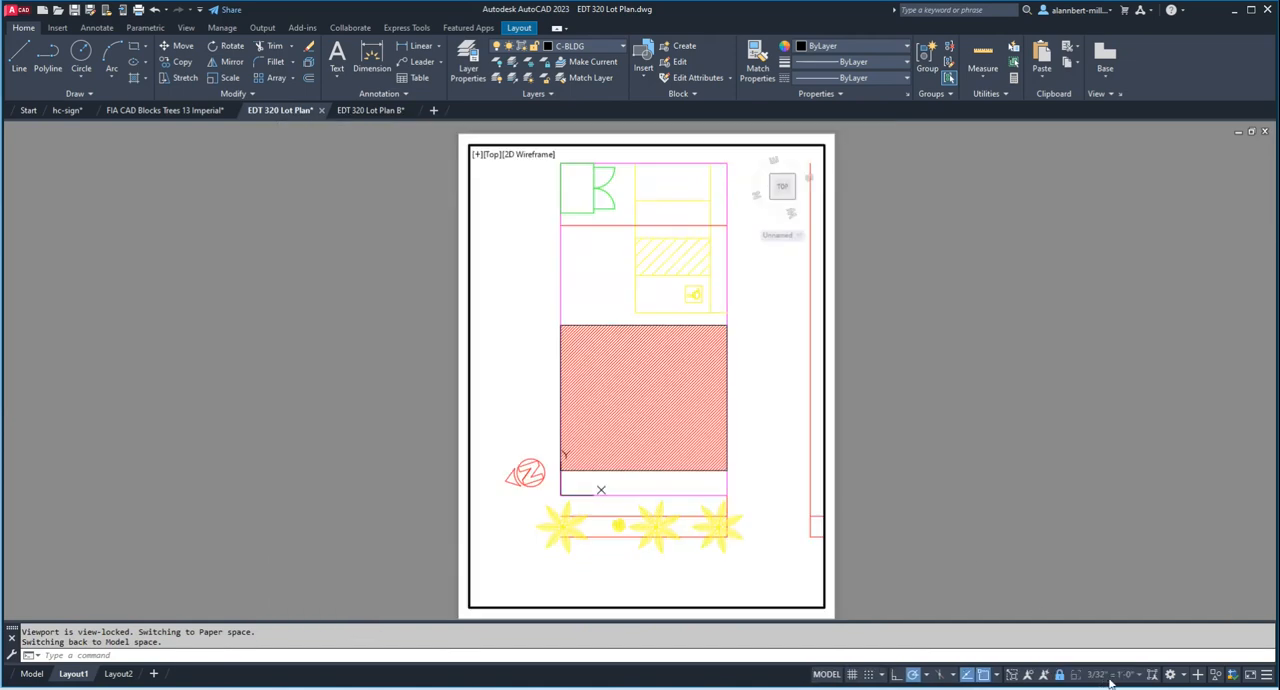
{"action": "double_click", "coordinate": [912, 446]}
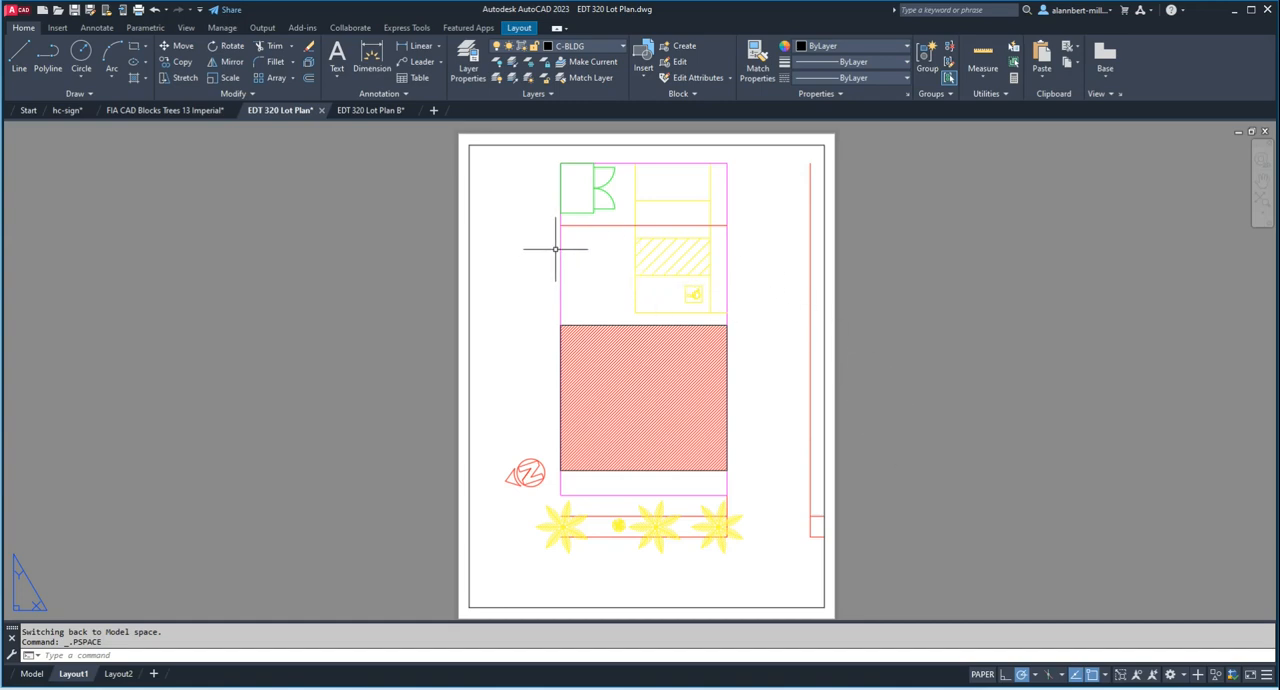
Step: Activate the viewport's model space and set the linetype scale factor (LTSCALE) to 24
{"action": "double_click", "coordinate": [521, 316]}
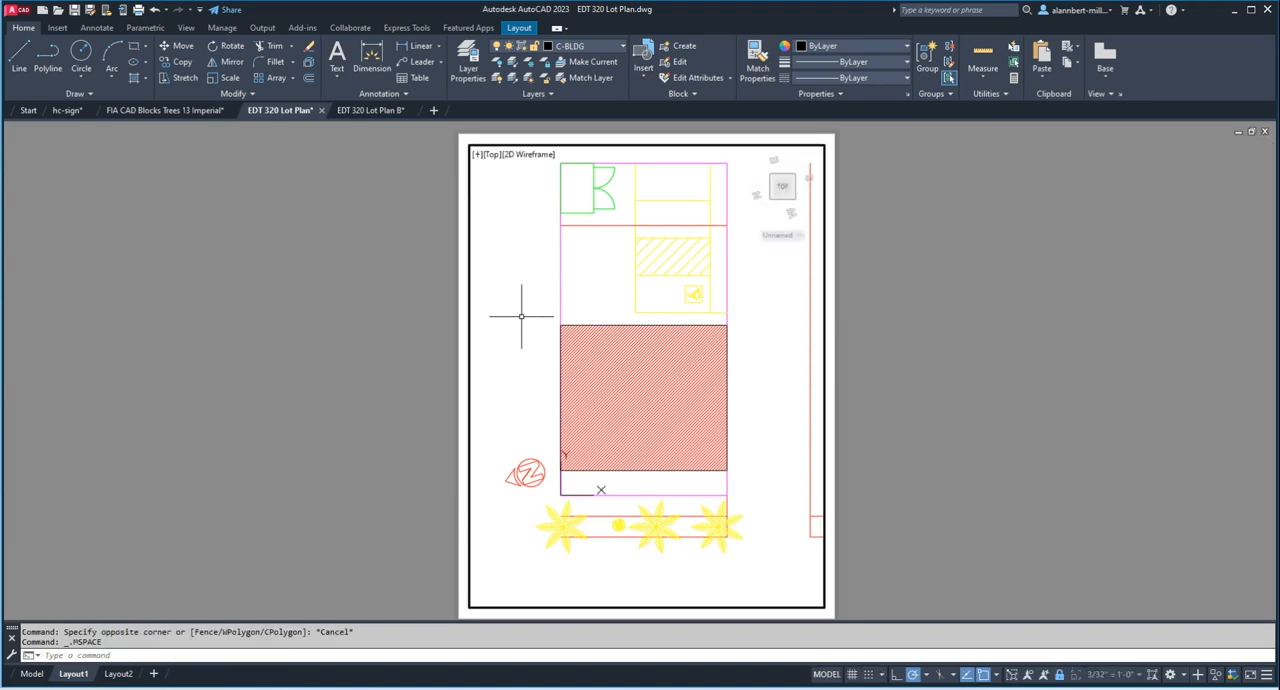
{"action": "type", "text": "ltscale"}
{"action": "key", "text": "Return"}
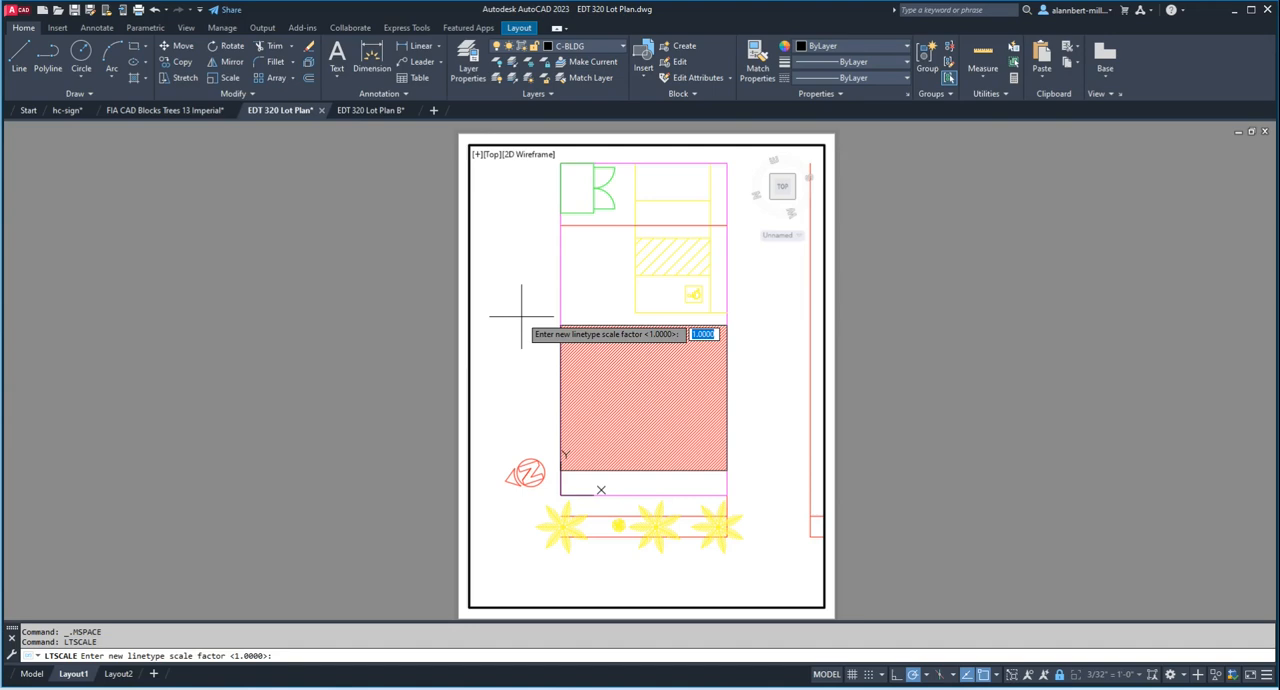
{"action": "type", "text": ".5"}
{"action": "key", "text": "Return"}
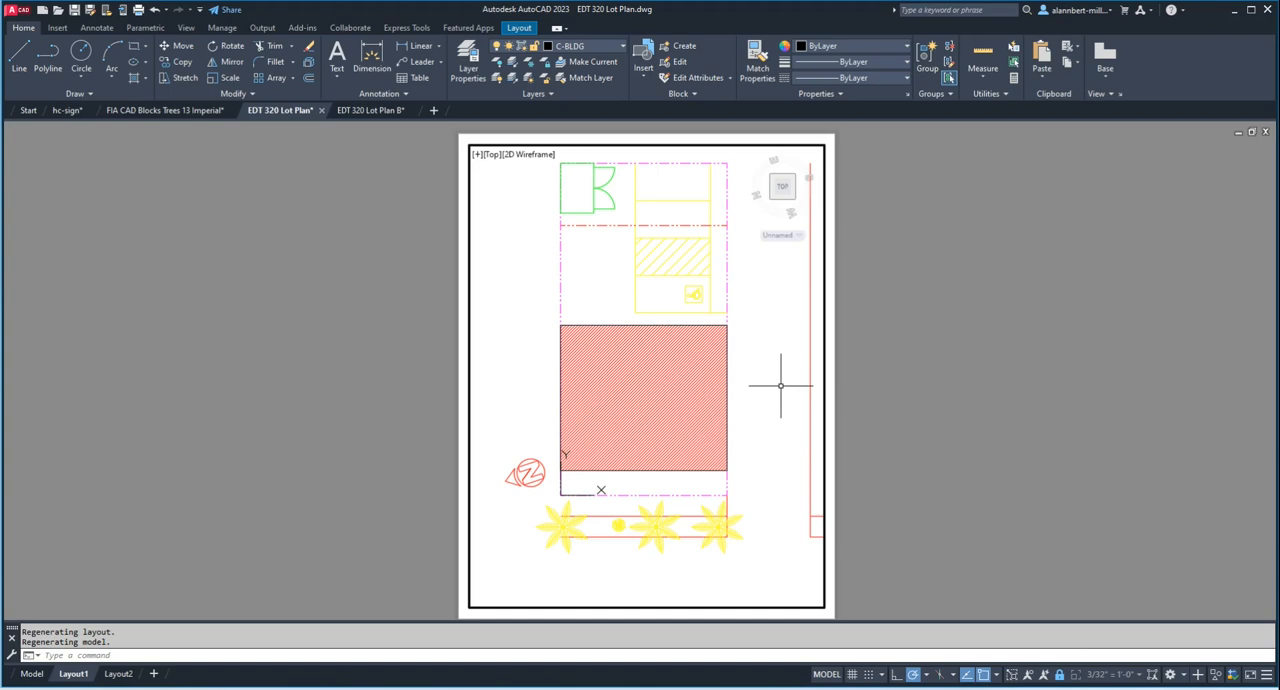
Step: Check the current linetype scale factor with LTSCALE, keeping the existing value
{"action": "type", "text": "re"}
{"action": "key", "text": "BackSpace"}
{"action": "key", "text": "BackSpace"}
{"action": "type", "text": "lts"}
{"action": "key", "text": "Return"}
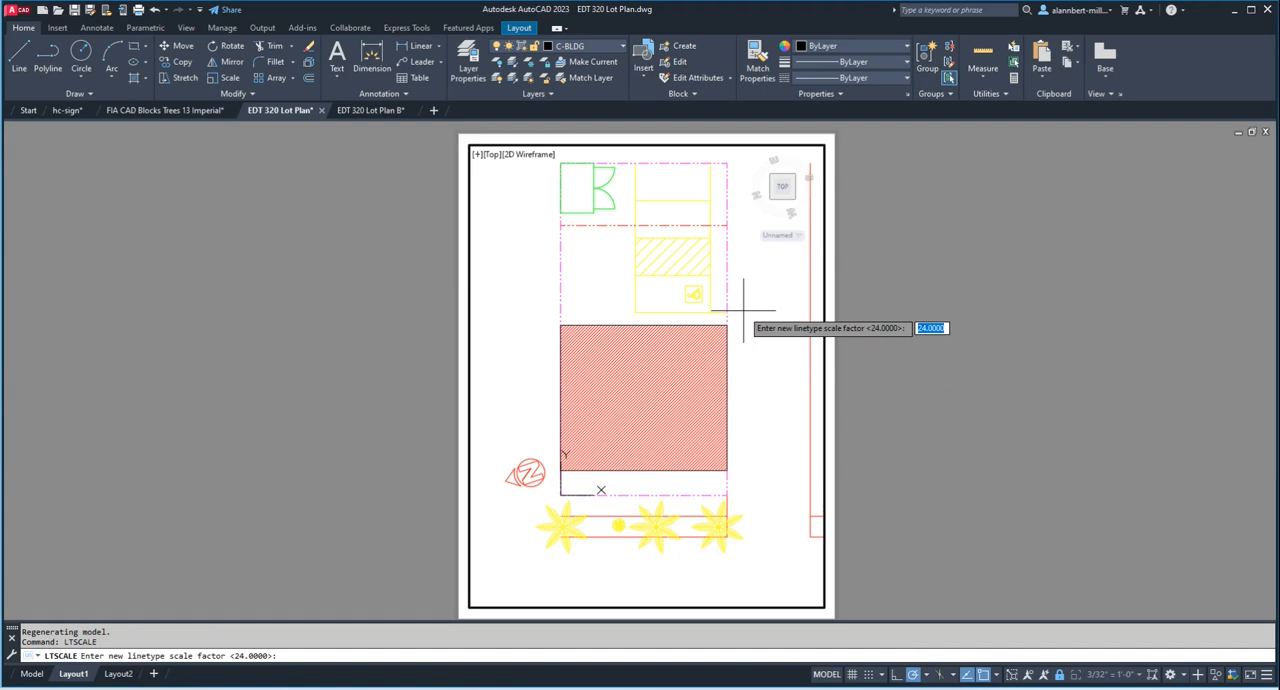
{"action": "key", "text": "Return"}
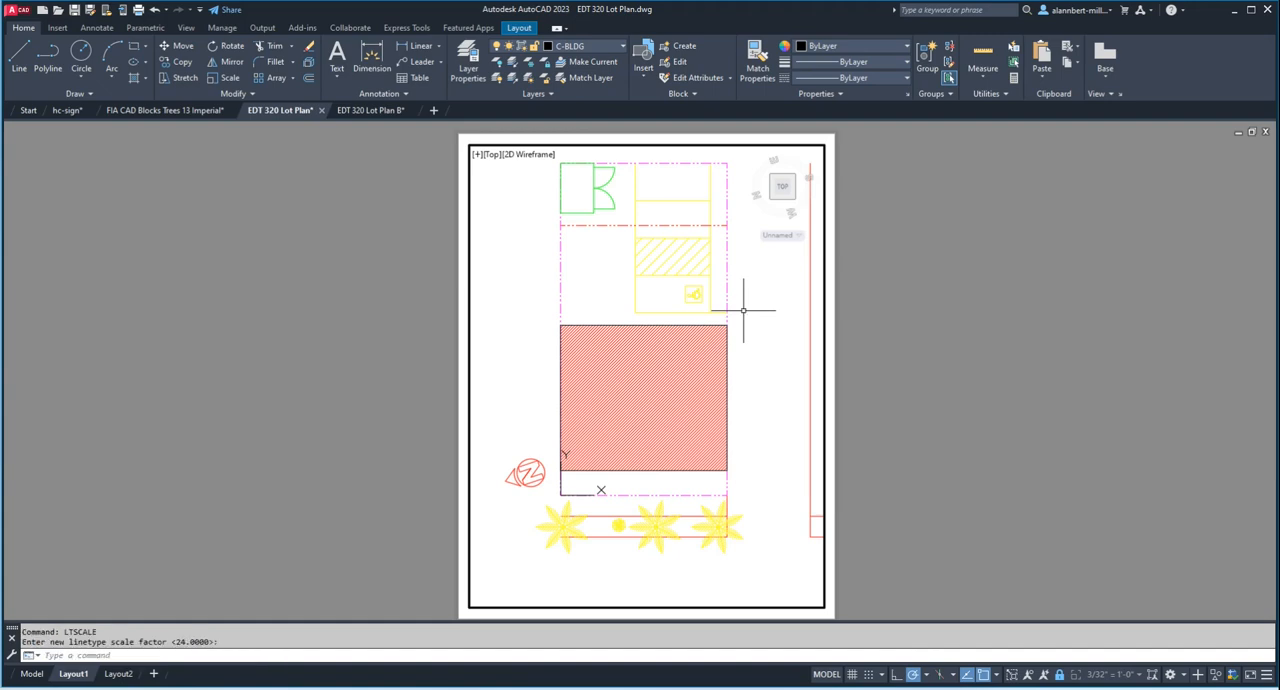
{"action": "key", "text": "Escape"}
{"action": "key", "text": "Escape"}
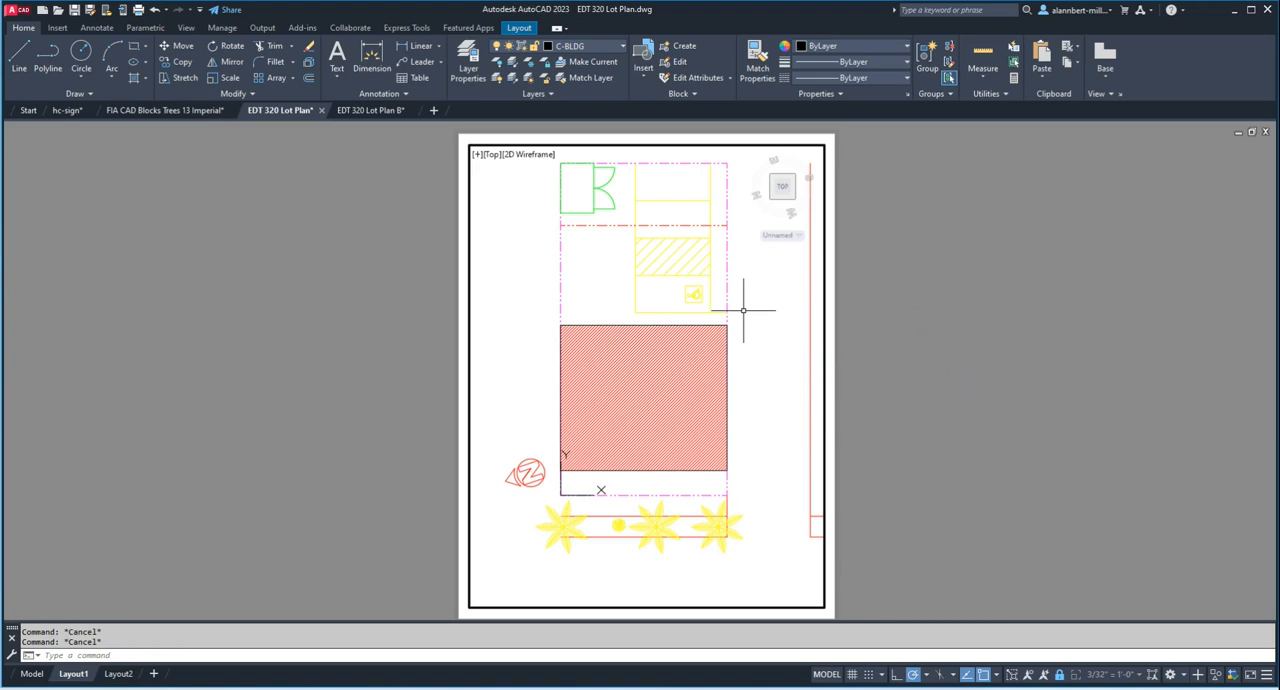
Step: Set the paper space linetype scaling variable PSLTSCALE to 1 and regenerate the viewport
{"action": "type", "text": "PS"}
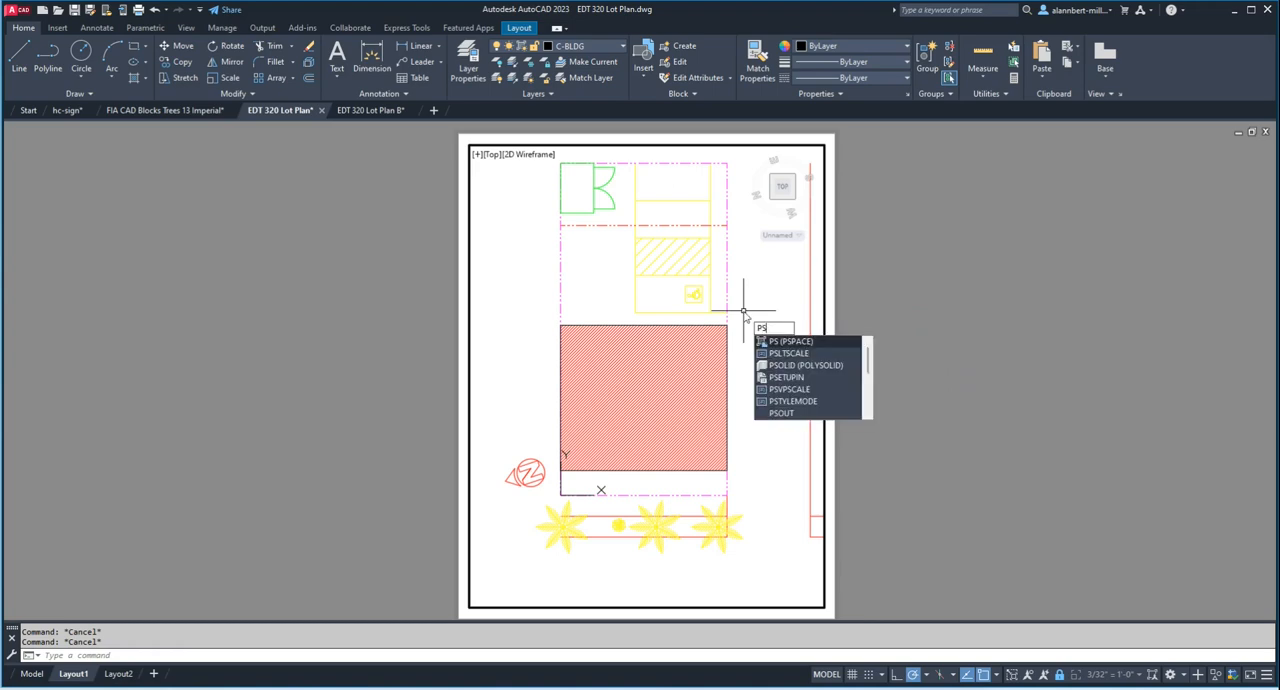
{"action": "key", "text": "Down"}
{"action": "left_click", "coordinate": [785, 352]}
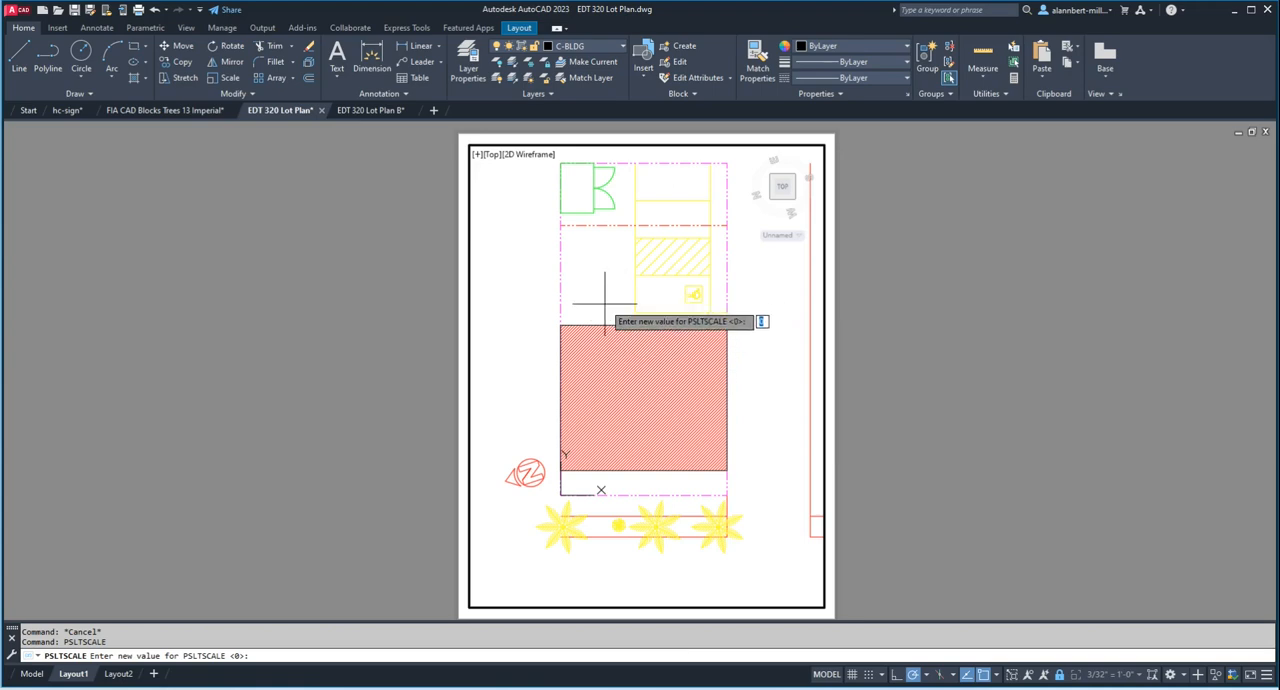
{"action": "type", "text": "1"}
{"action": "key", "text": "Return"}
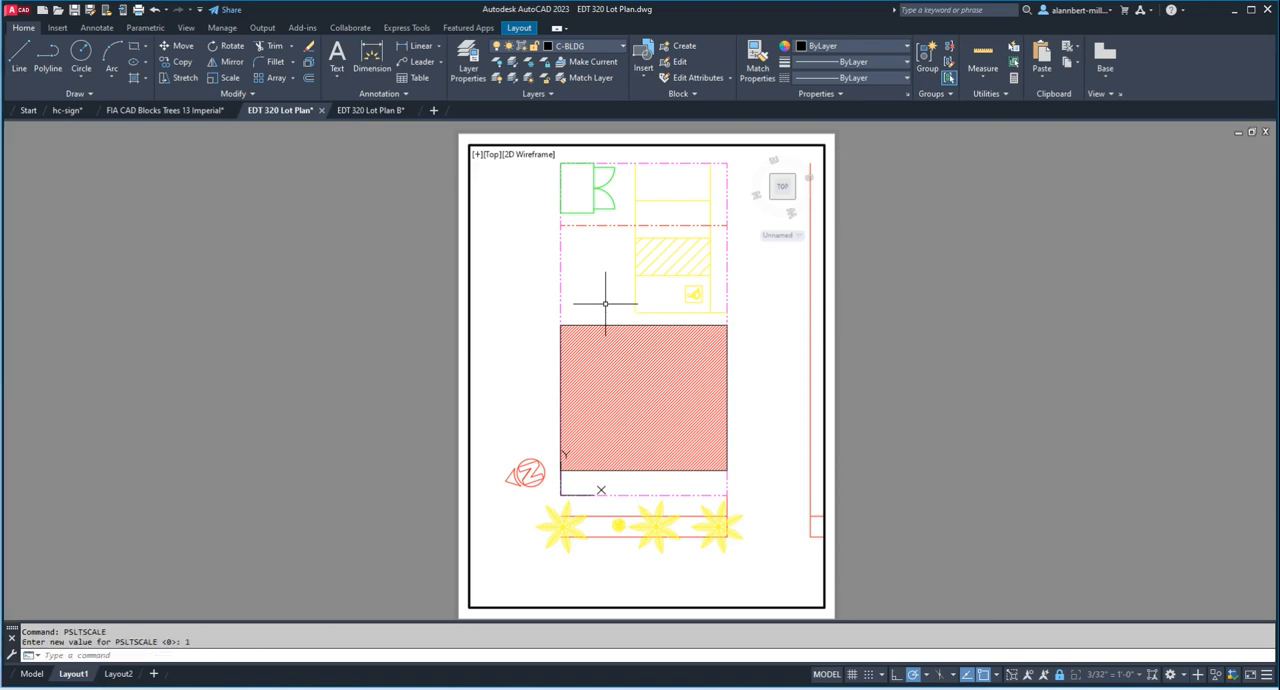
{"action": "type", "text": "regen"}
{"action": "key", "text": "Return"}
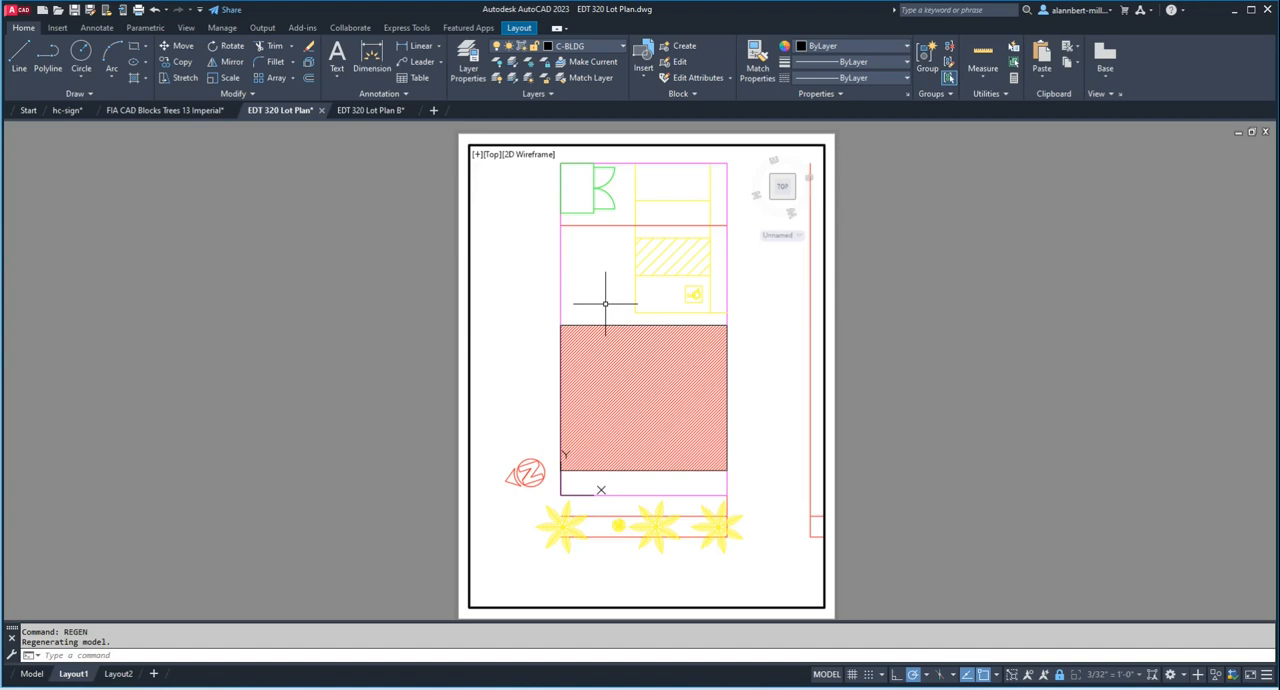
Step: Set the linetype scale factor (LTSCALE) to 1
{"action": "type", "text": "lts"}
{"action": "key", "text": "Return"}
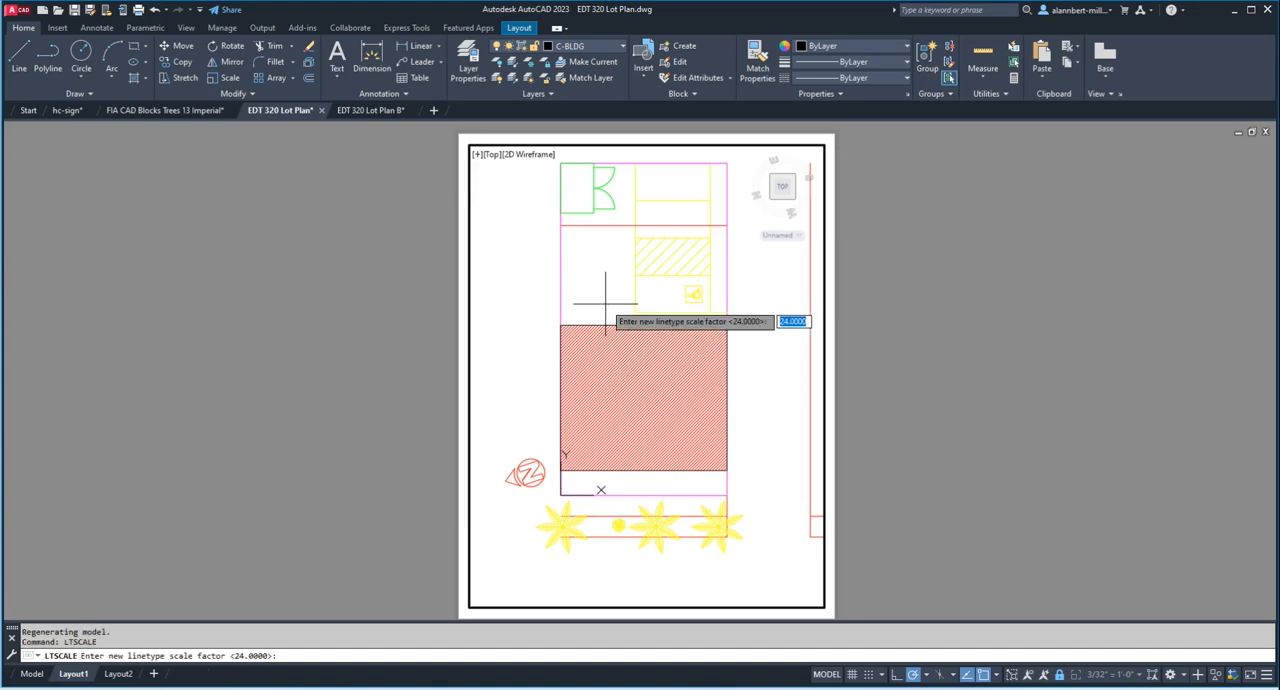
{"action": "type", "text": "1"}
{"action": "key", "text": "Return"}
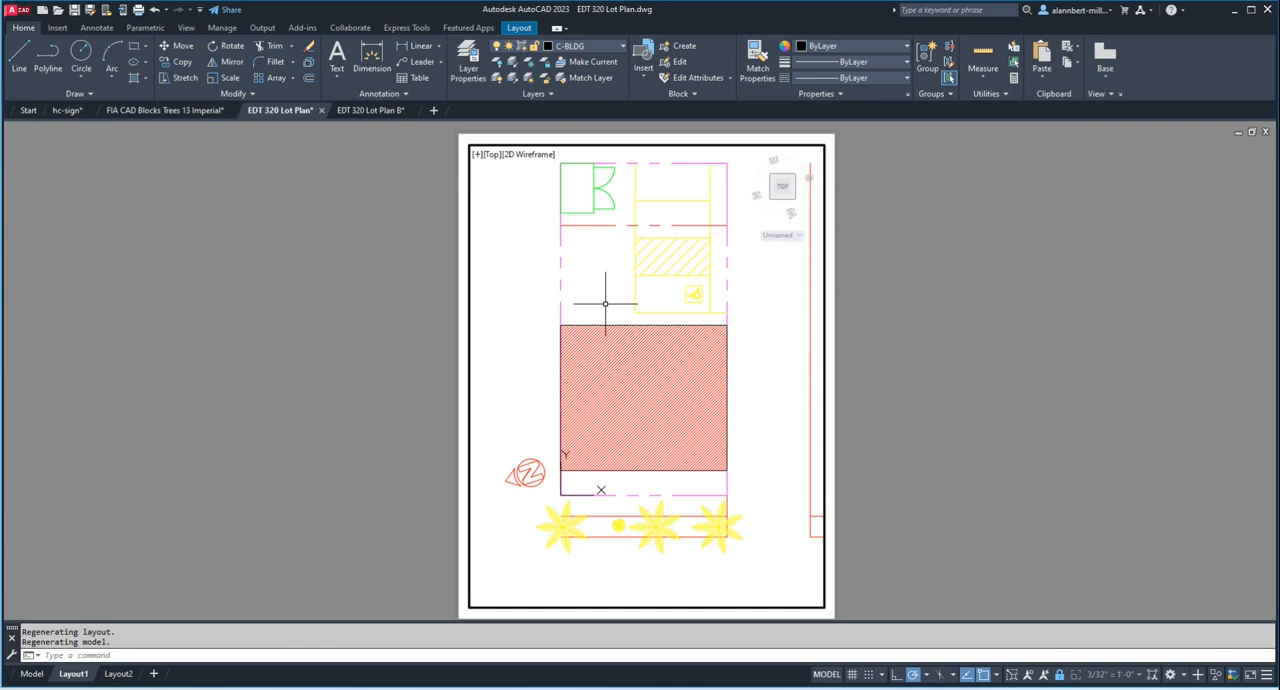
Step: Set the paper space linetype scaling variable PSLTSCALE to 1
{"action": "type", "text": "psltscale"}
{"action": "key", "text": "Return"}
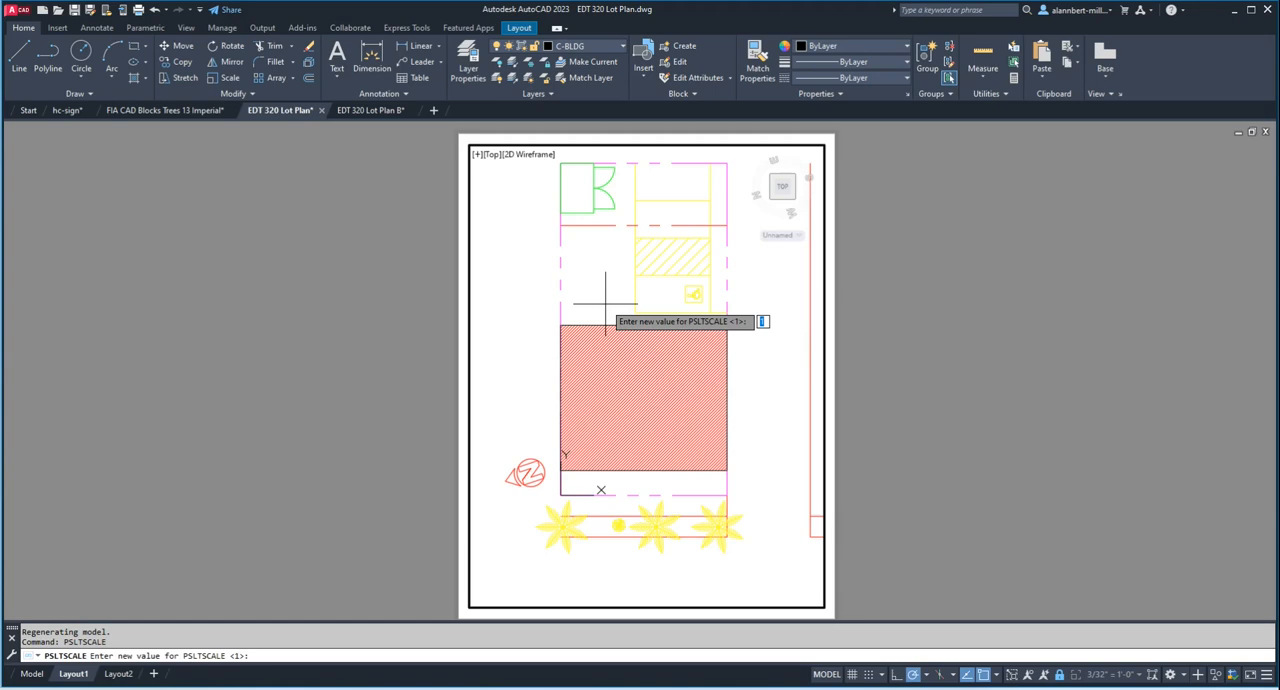
{"action": "type", "text": "1"}
{"action": "key", "text": "Return"}
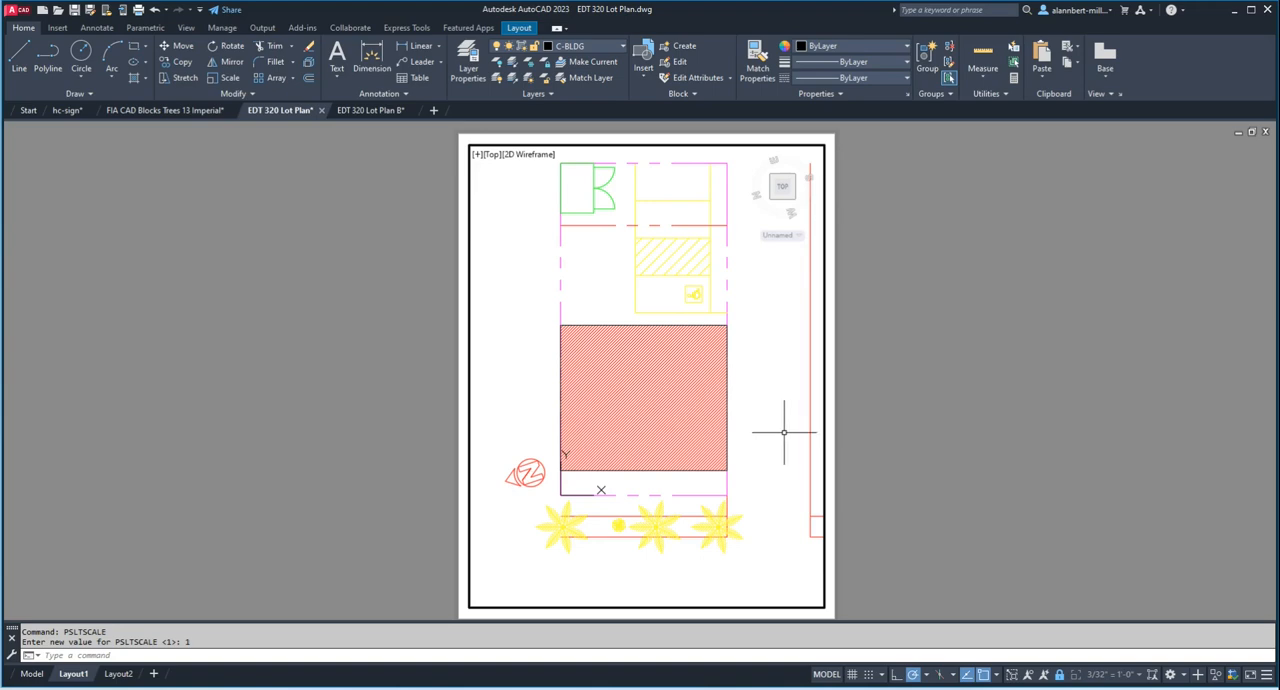
Step: Set the paper space linetype scaling variable PSLTSCALE to 0 and regenerate the viewport
{"action": "type", "text": "PSLTSCALE"}
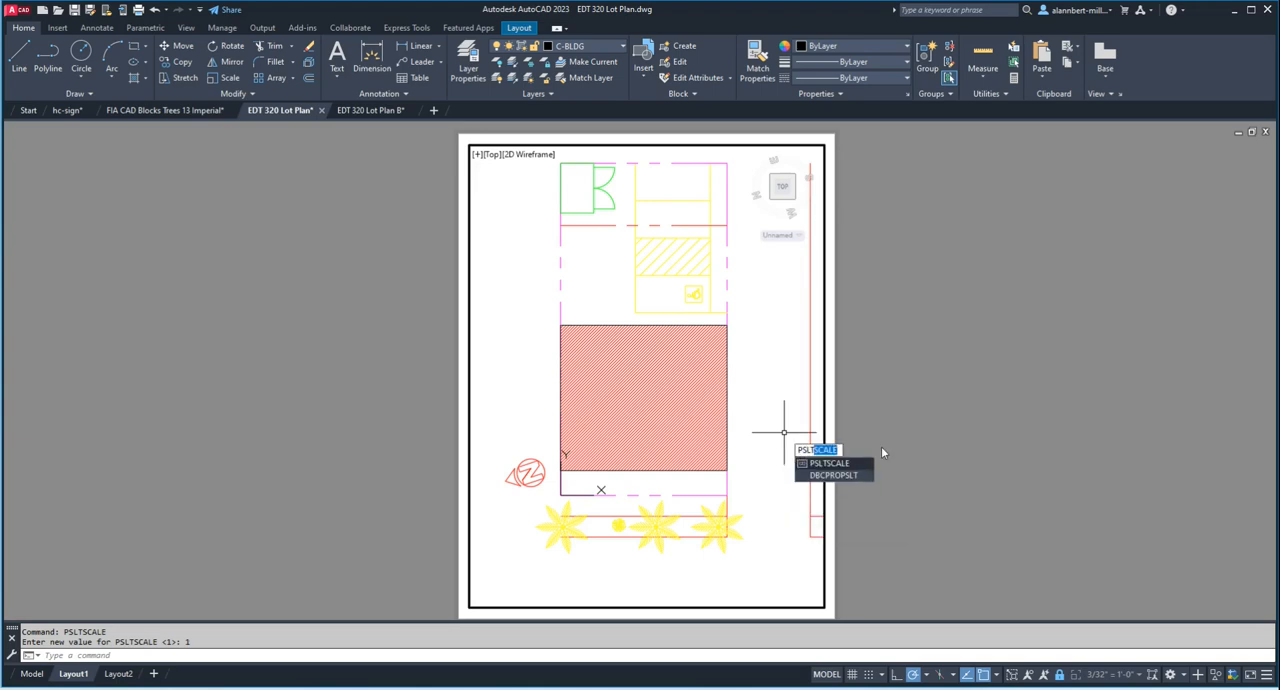
{"action": "key", "text": "Return"}
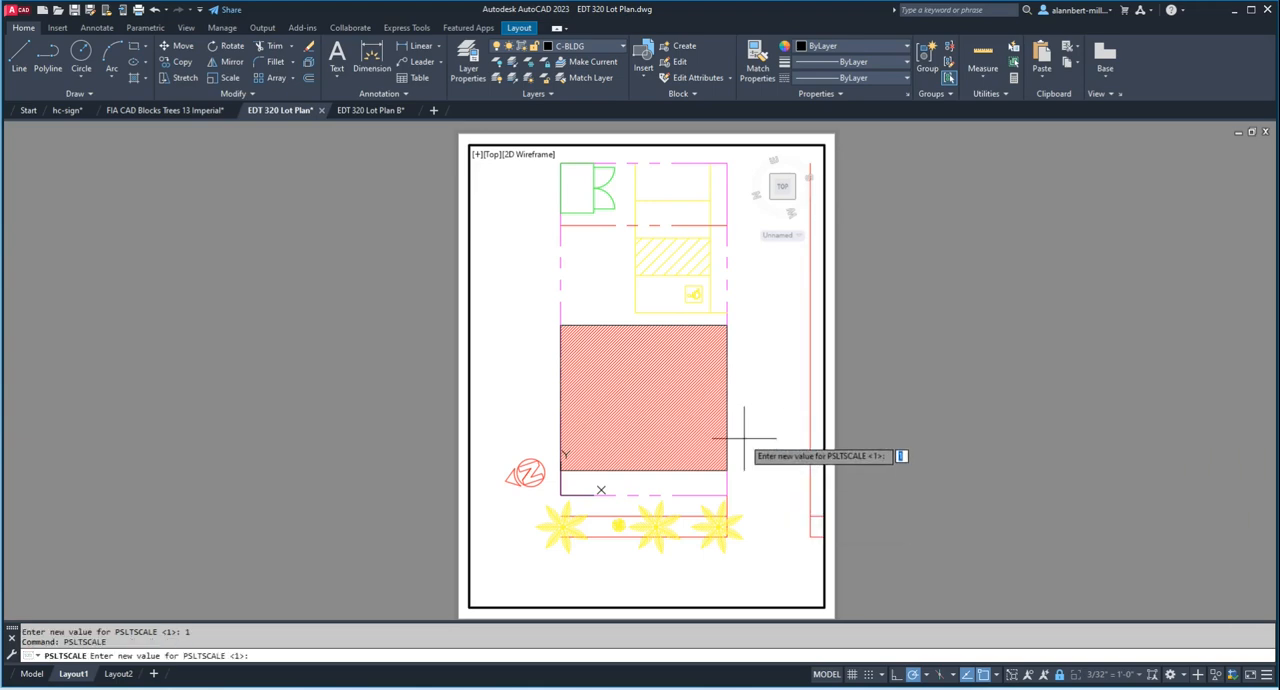
{"action": "type", "text": "0"}
{"action": "key", "text": "Return"}
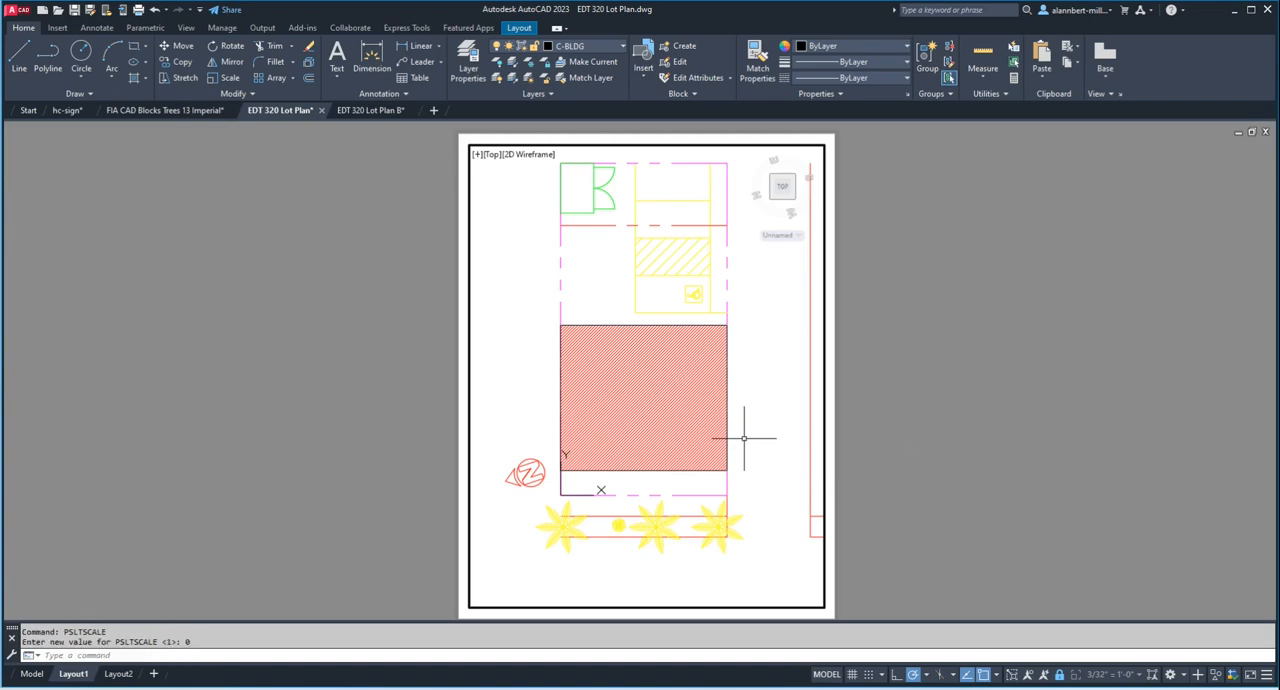
{"action": "type", "text": "regen"}
{"action": "key", "text": "Return"}
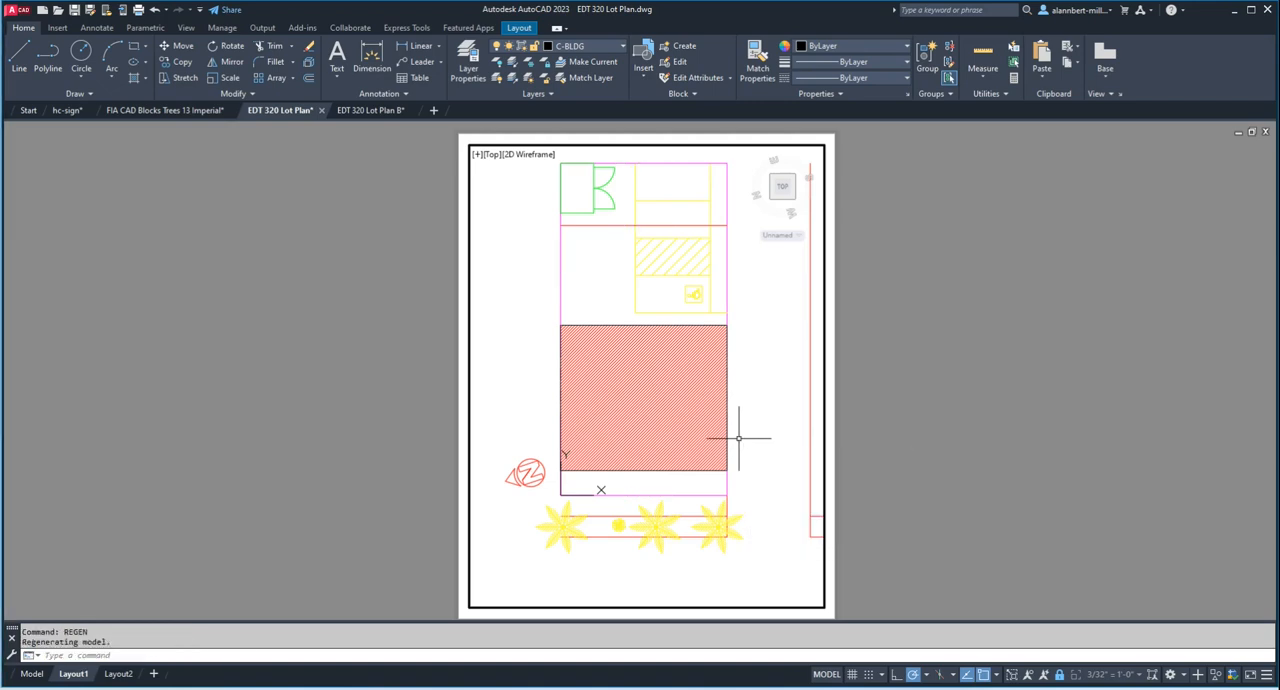
Step: Set the linetype scale factor (LTSCALE) to 24 with the viewport's model space active
{"action": "type", "text": "ltscale"}
{"action": "key", "text": "Return"}
{"action": "type", "text": "24"}
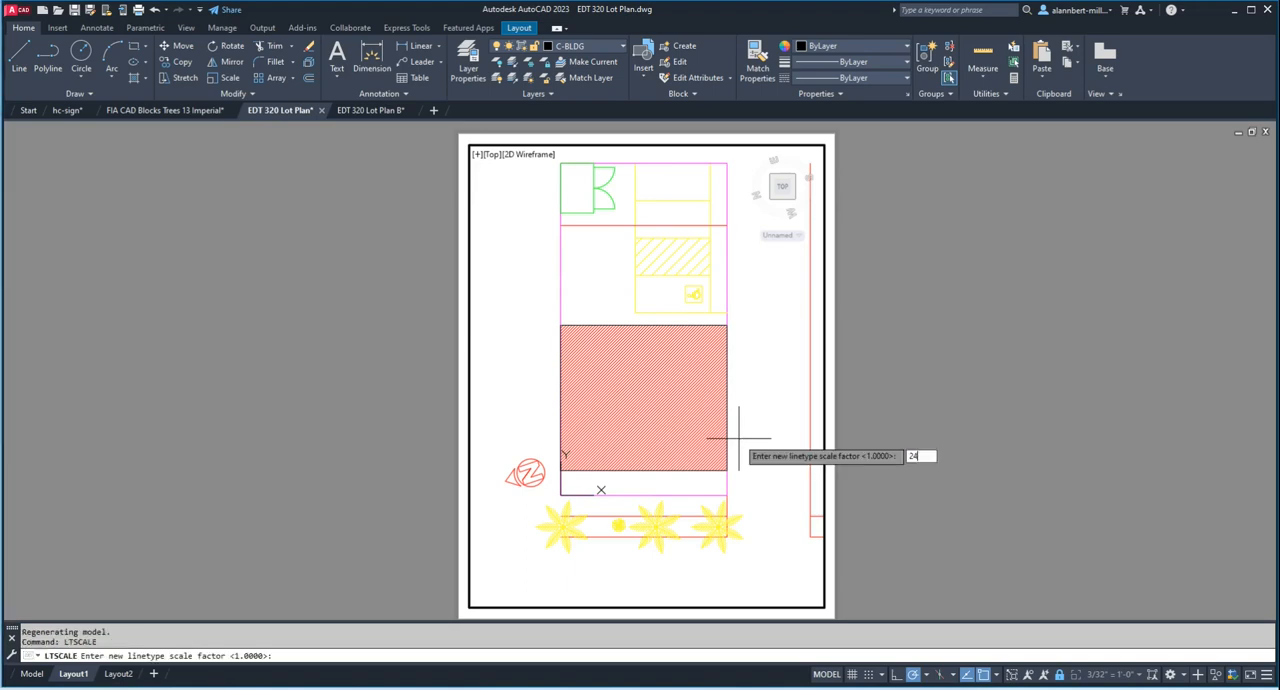
{"action": "key", "text": "Return"}
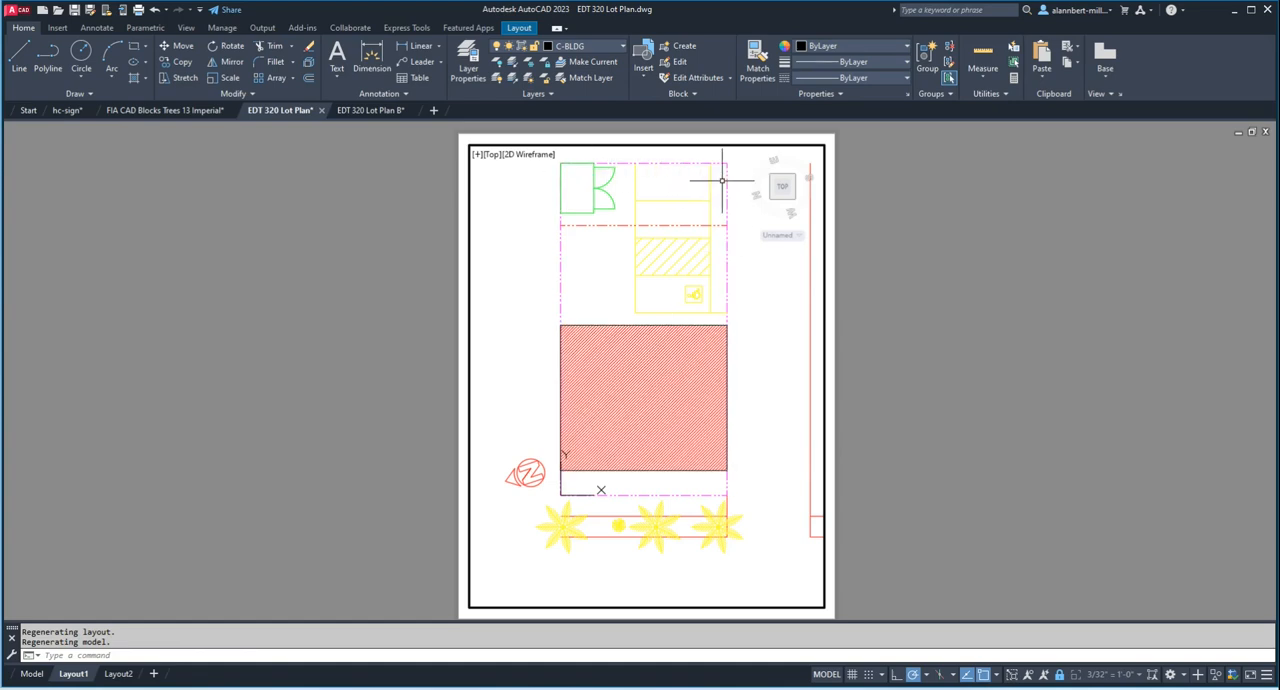
Step: Return to paper space and examine the property line and centerline dashes closely in a plot preview
{"action": "double_click", "coordinate": [873, 424]}
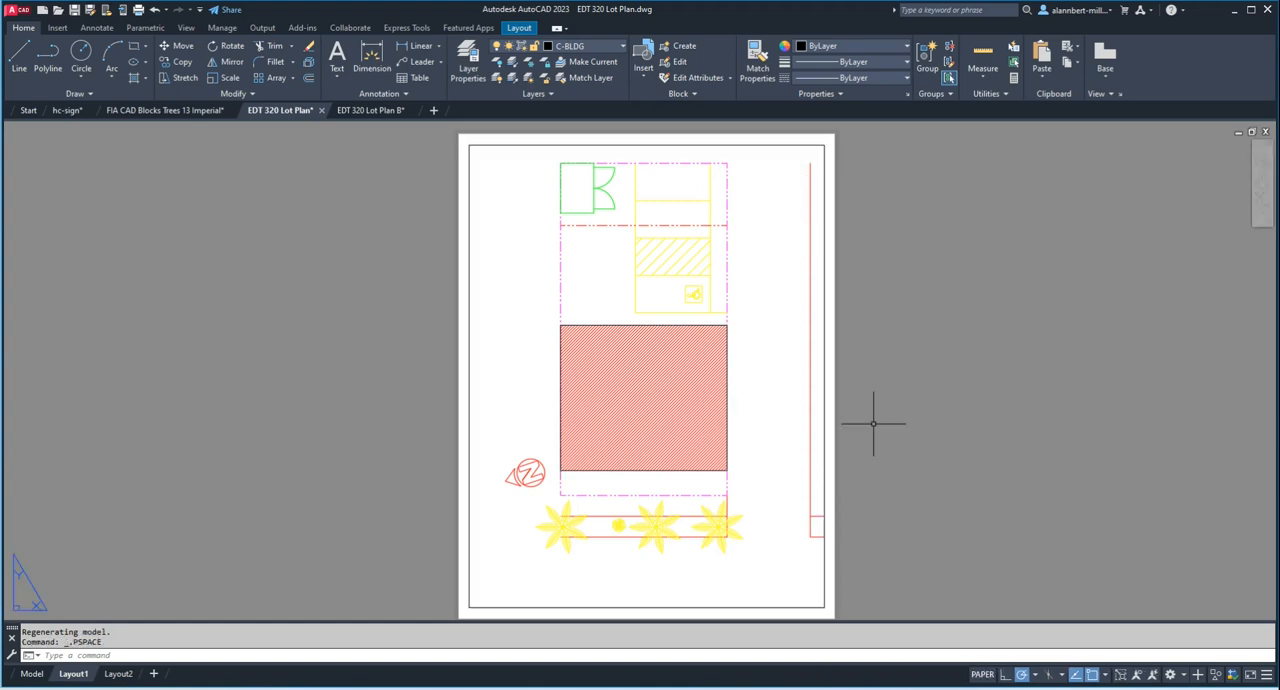
{"action": "type", "text": "pre"}
{"action": "type", "text": "ew"}
{"action": "key", "text": "Return"}
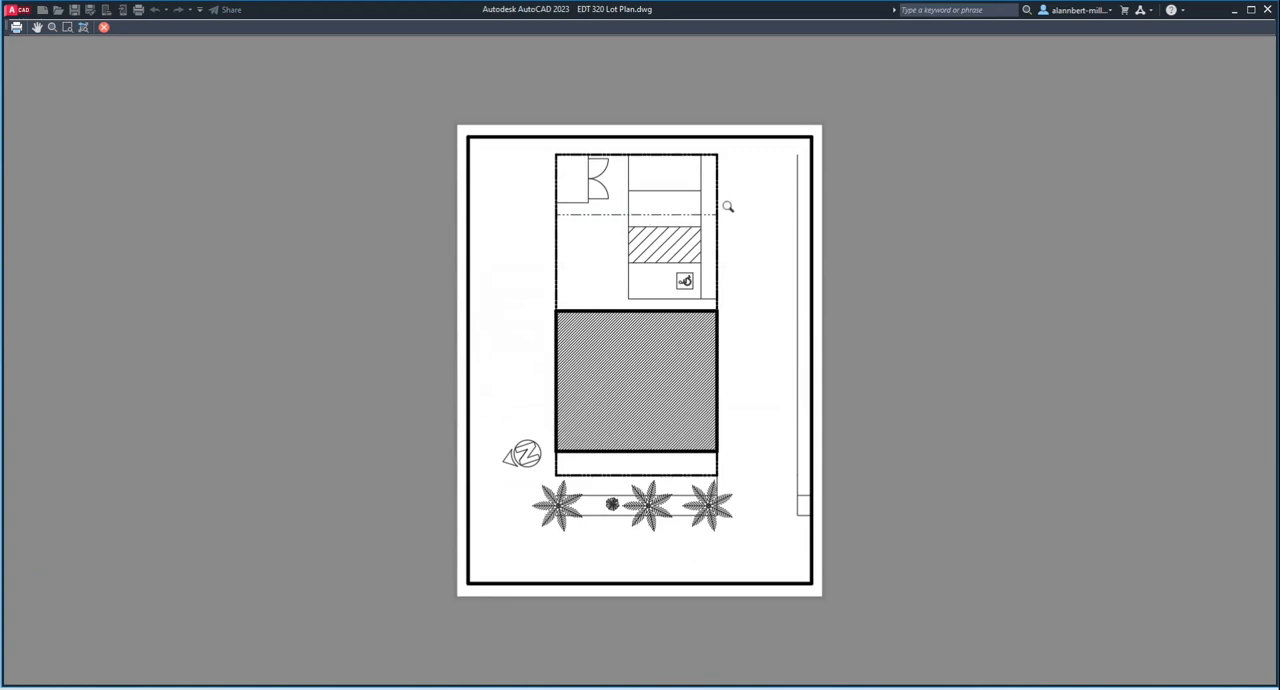
{"action": "scroll", "coordinate": [575, 213], "scroll_direction": "up", "scroll_amount": 3}
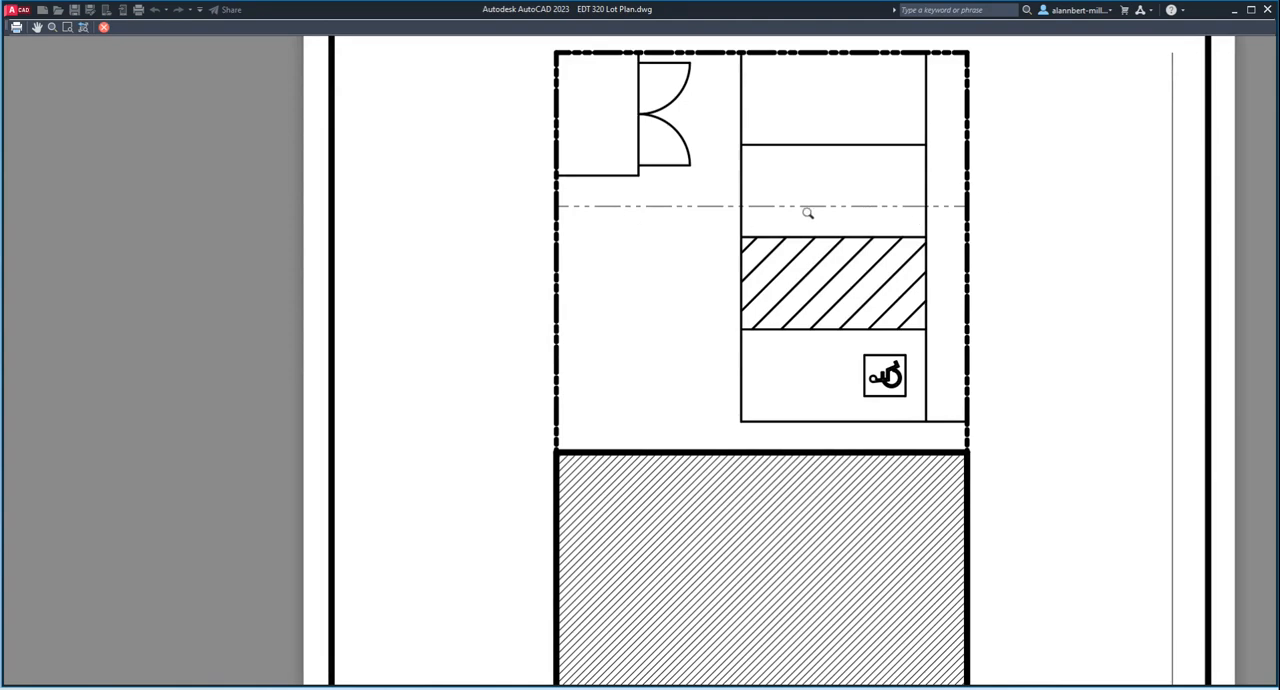
{"action": "scroll", "coordinate": [820, 203], "scroll_direction": "down", "scroll_amount": 5}
{"action": "scroll", "coordinate": [820, 201], "scroll_direction": "up", "scroll_amount": 3}
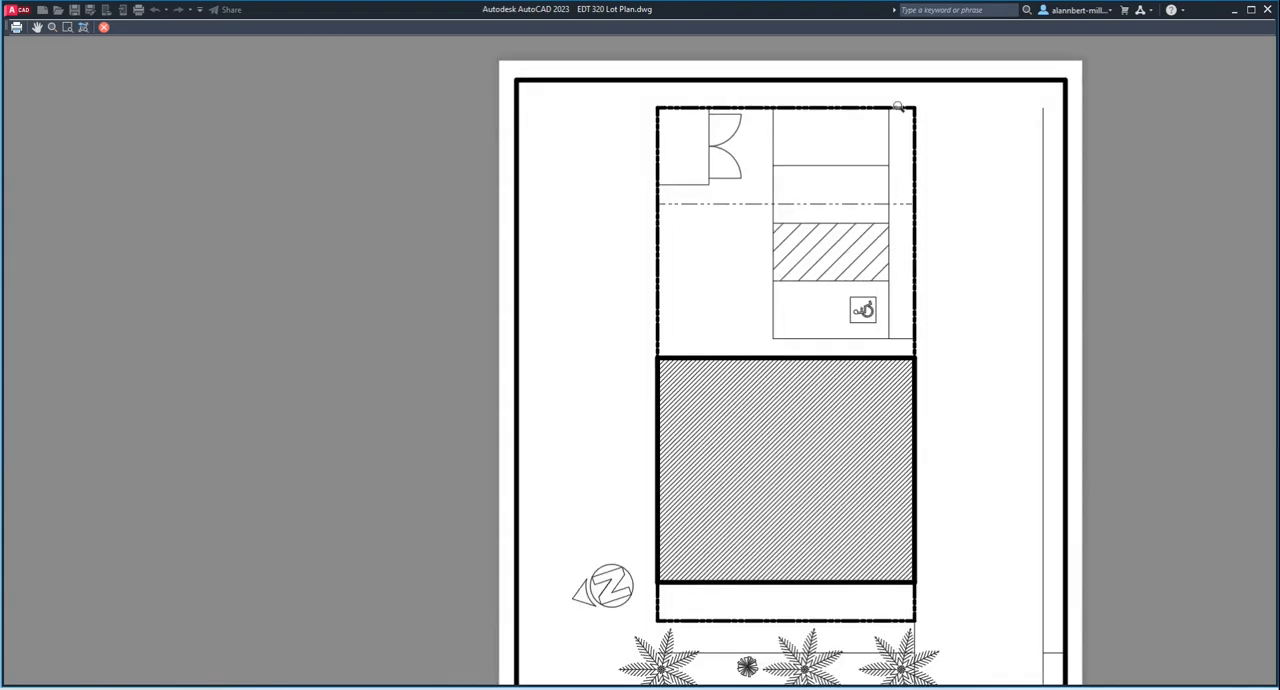
{"action": "scroll", "coordinate": [692, 176], "scroll_direction": "down", "scroll_amount": 2}
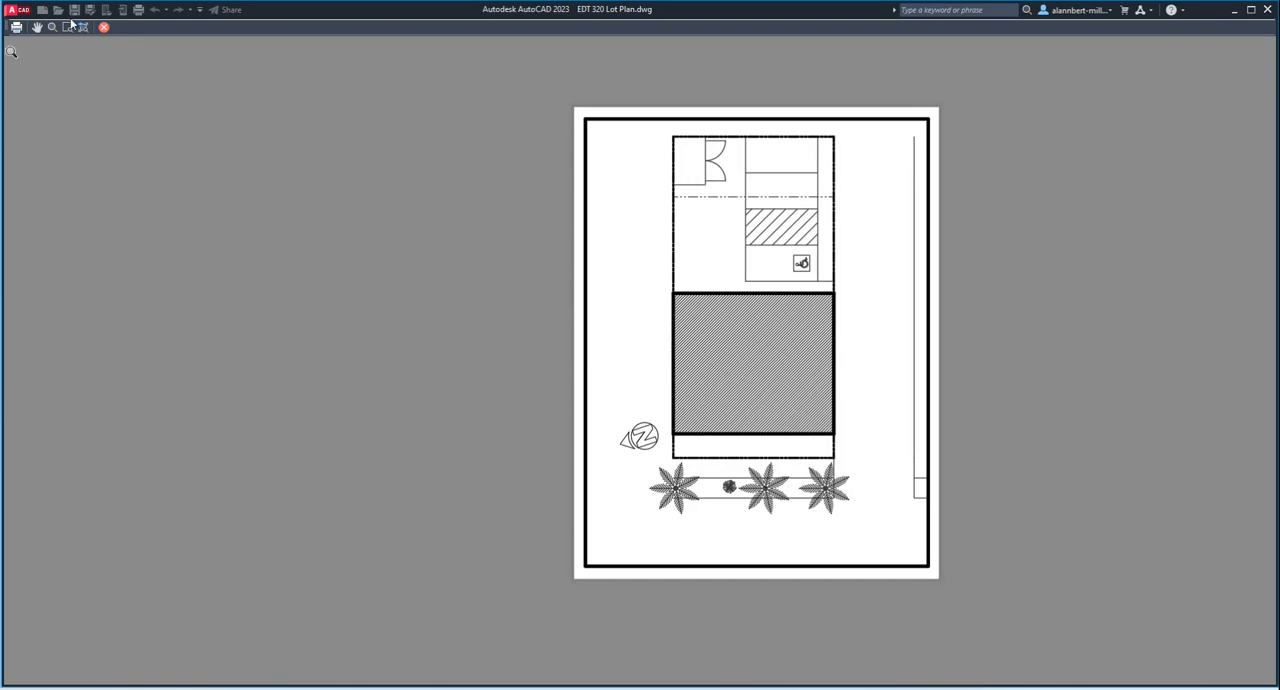
{"action": "left_click", "coordinate": [103, 27]}
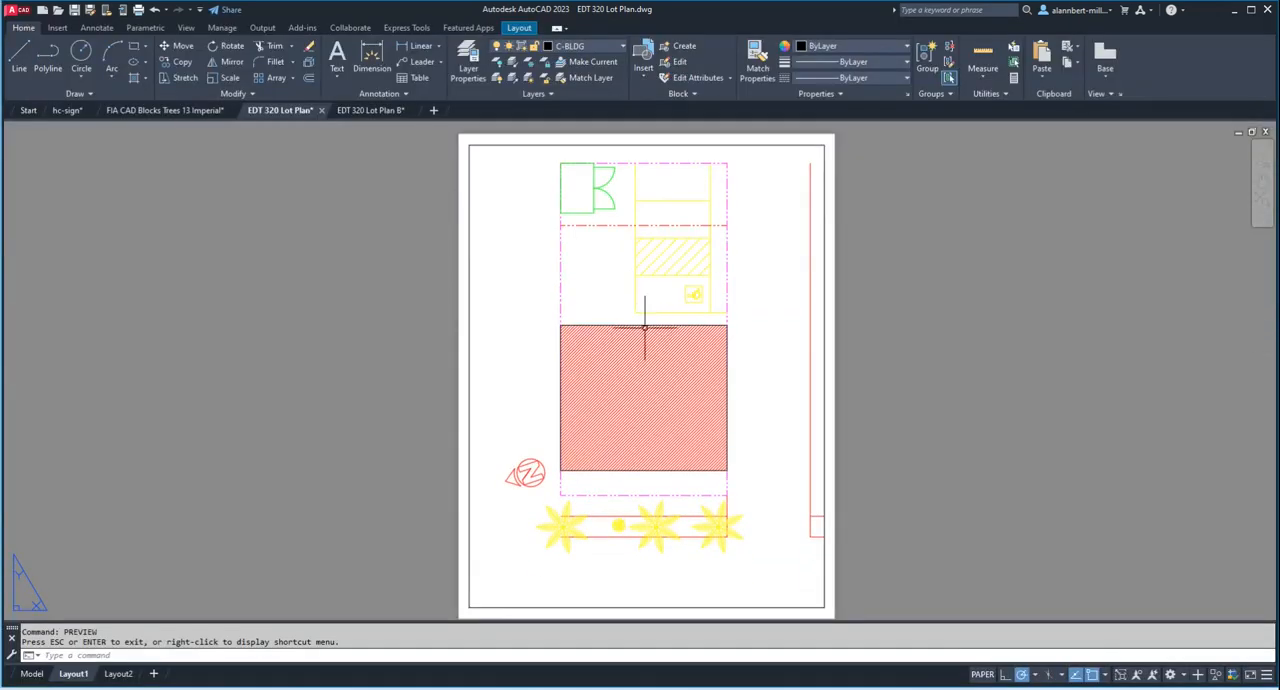
Step: Activate the viewport's model space and increase the linetype scale factor (LTSCALE) to lengthen the dashes
{"action": "double_click", "coordinate": [522, 319]}
{"action": "type", "text": "lts"}
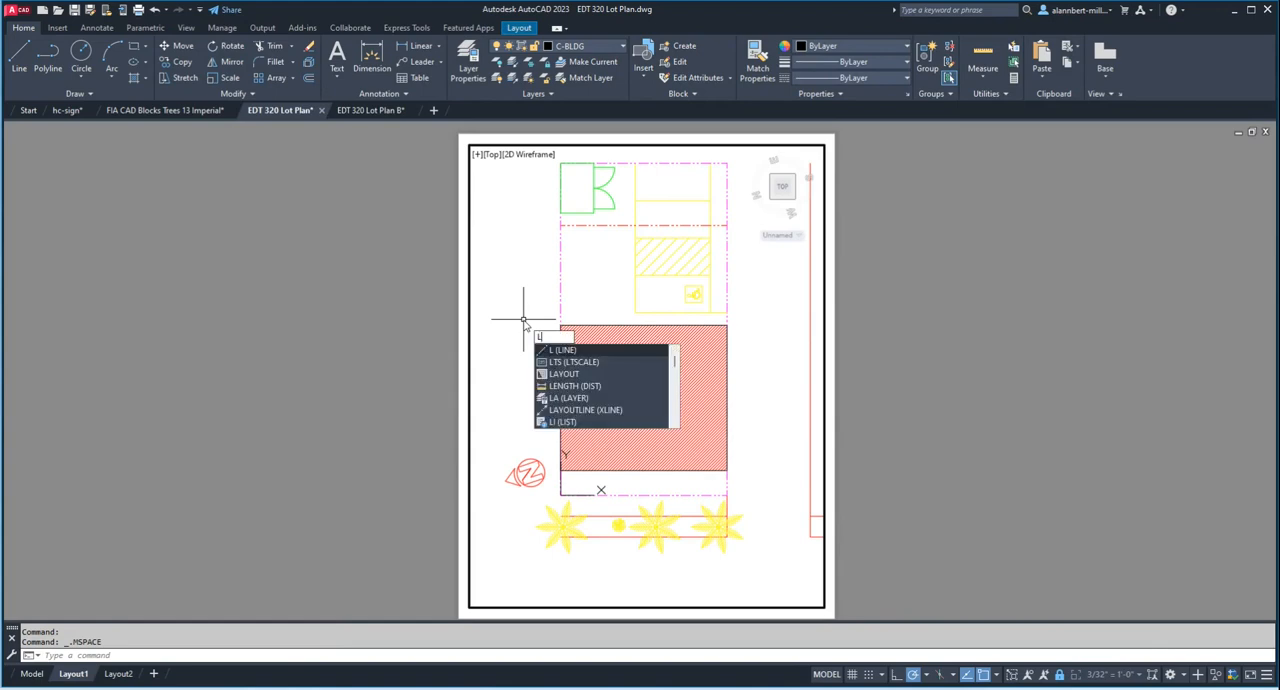
{"action": "key", "text": "Return"}
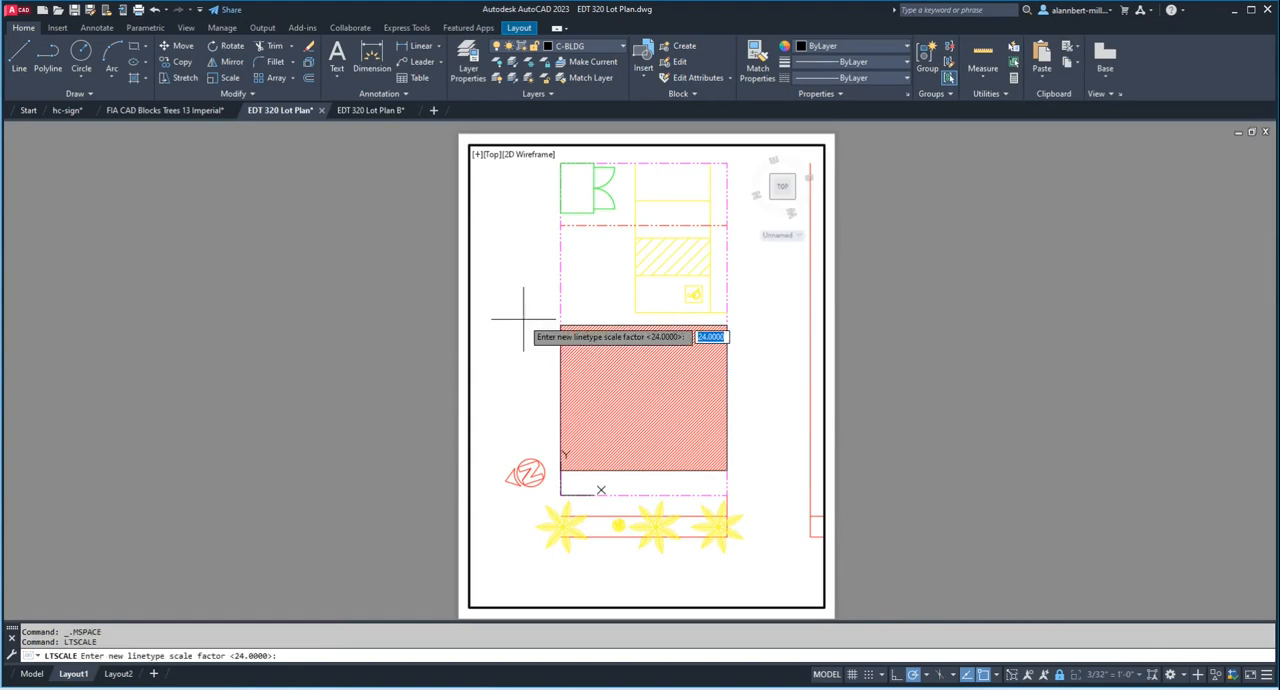
{"action": "type", "text": "36"}
{"action": "key", "text": "Return"}
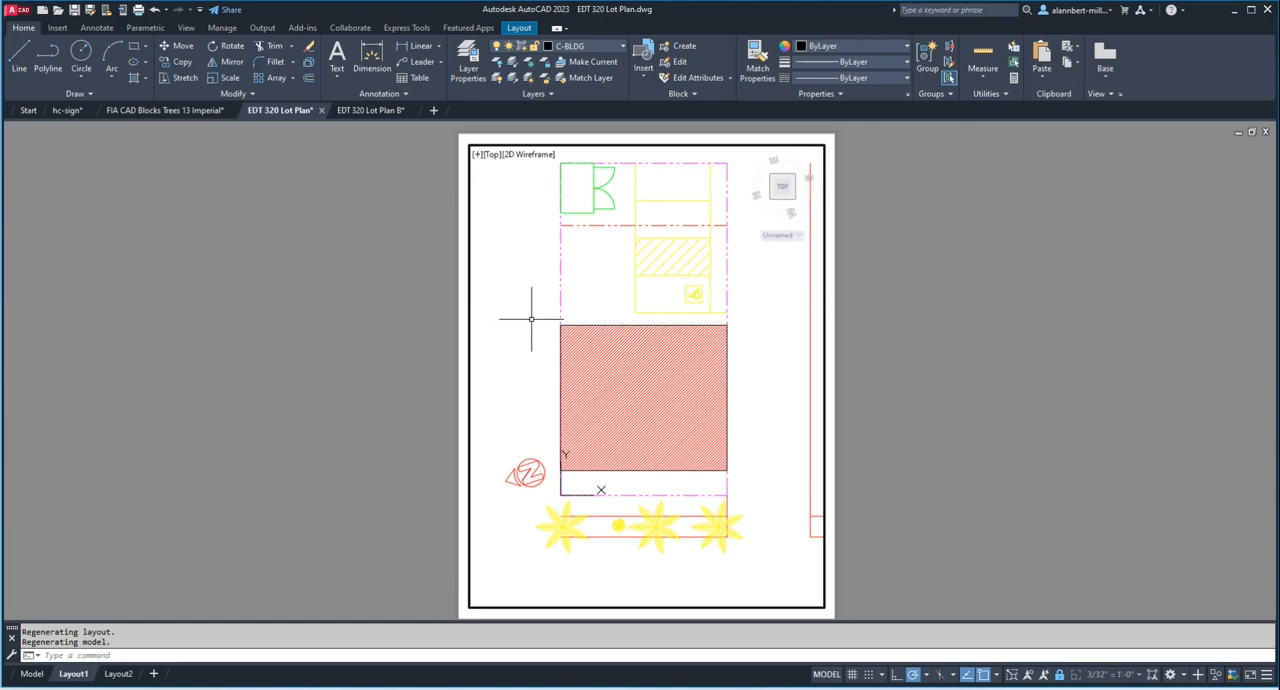
Step: Return to paper space and inspect the rescaled linetype dashes up close in a plot preview
{"action": "double_click", "coordinate": [877, 301]}
{"action": "type", "text": "preview"}
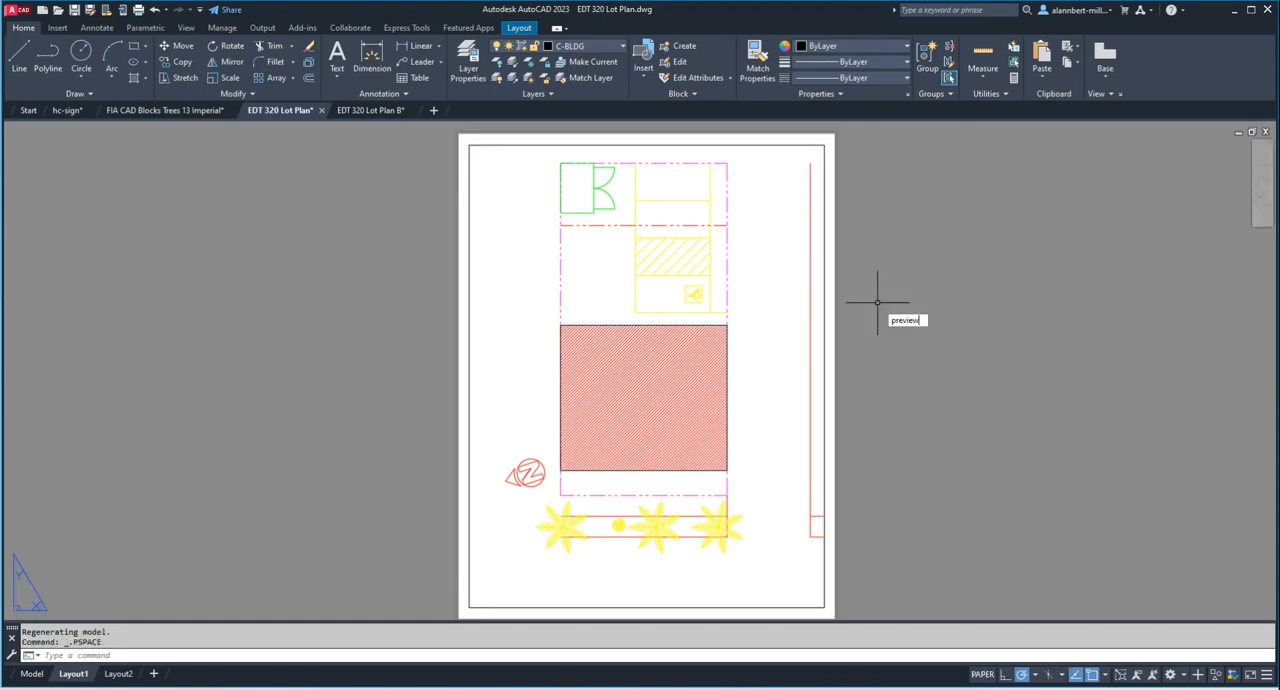
{"action": "key", "text": "Return"}
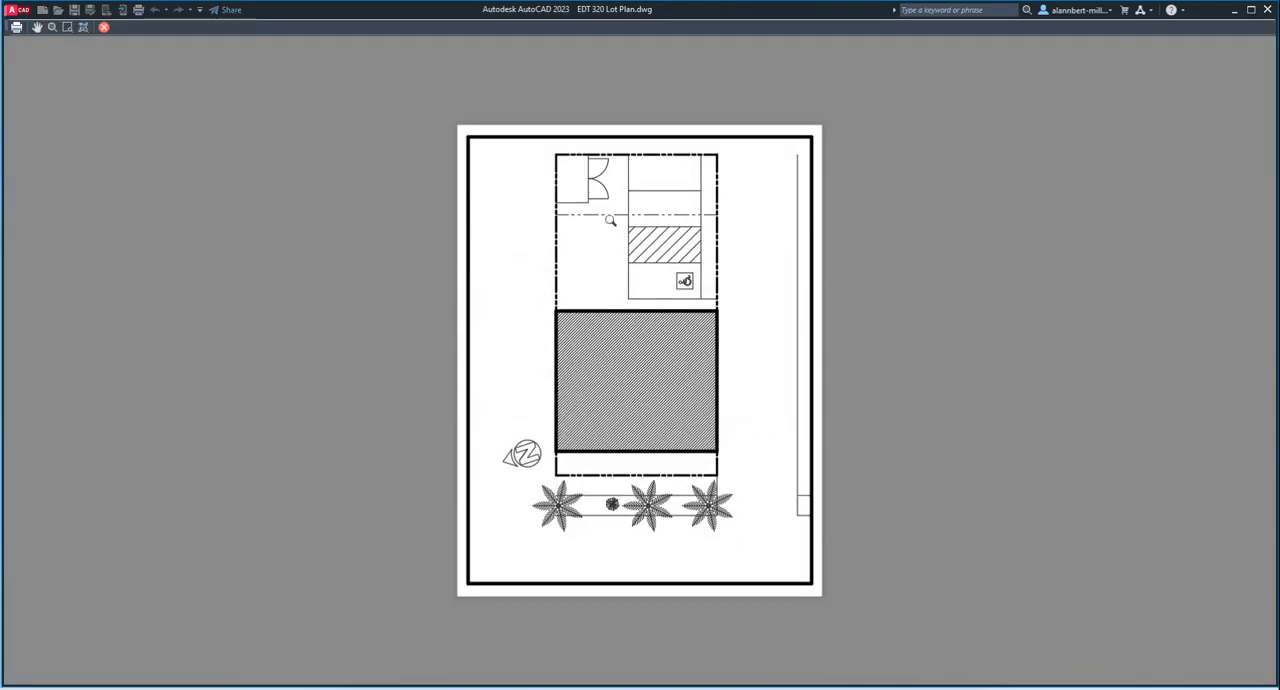
{"action": "scroll", "coordinate": [616, 254], "scroll_direction": "up", "scroll_amount": 4}
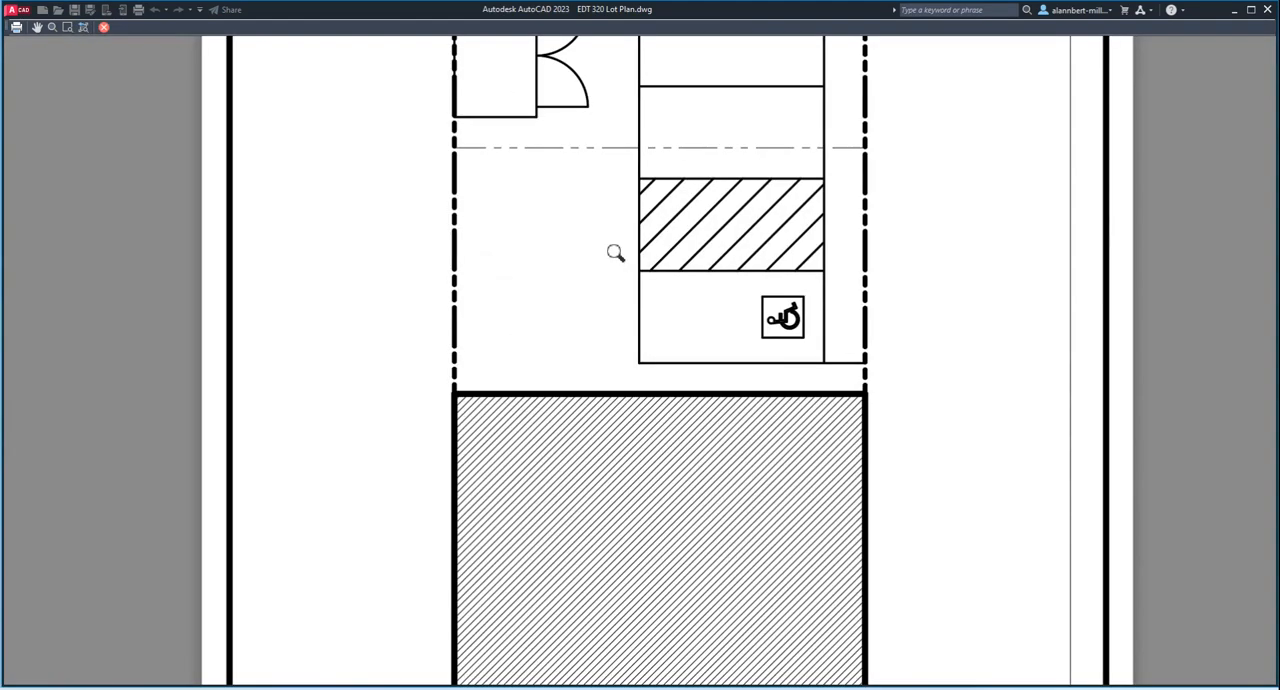
{"action": "scroll", "coordinate": [615, 253], "scroll_direction": "down", "scroll_amount": 2}
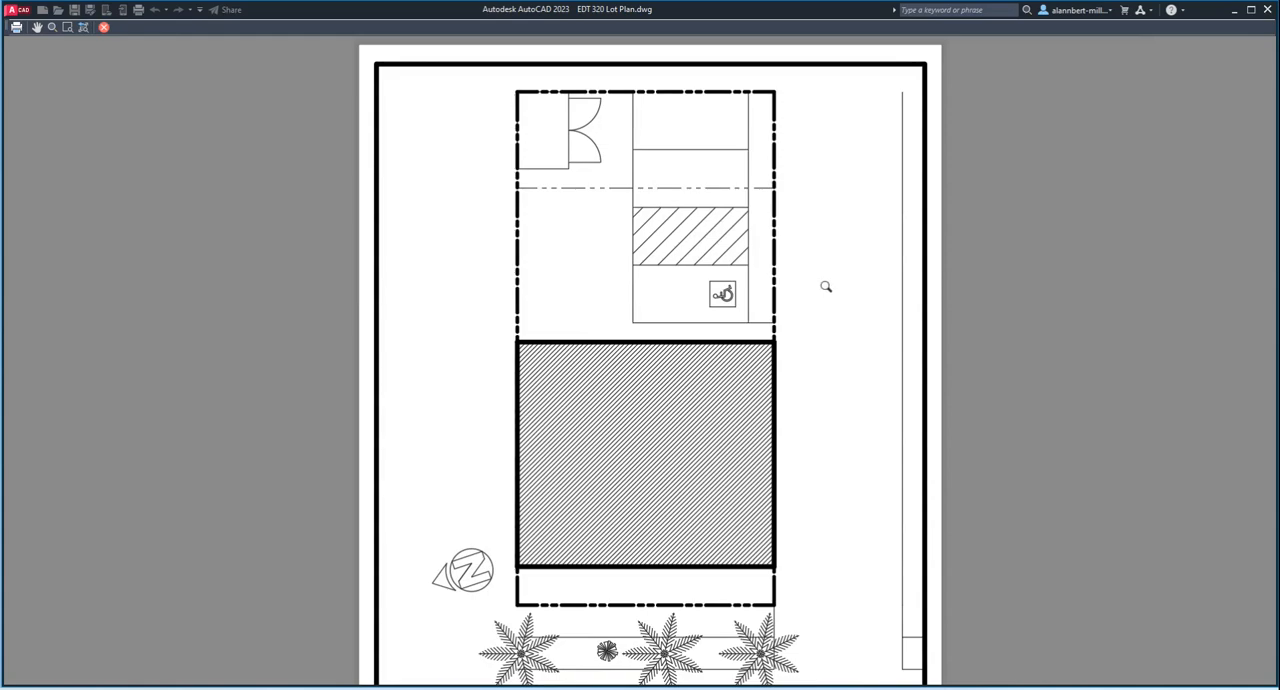
{"action": "left_click", "coordinate": [103, 27]}
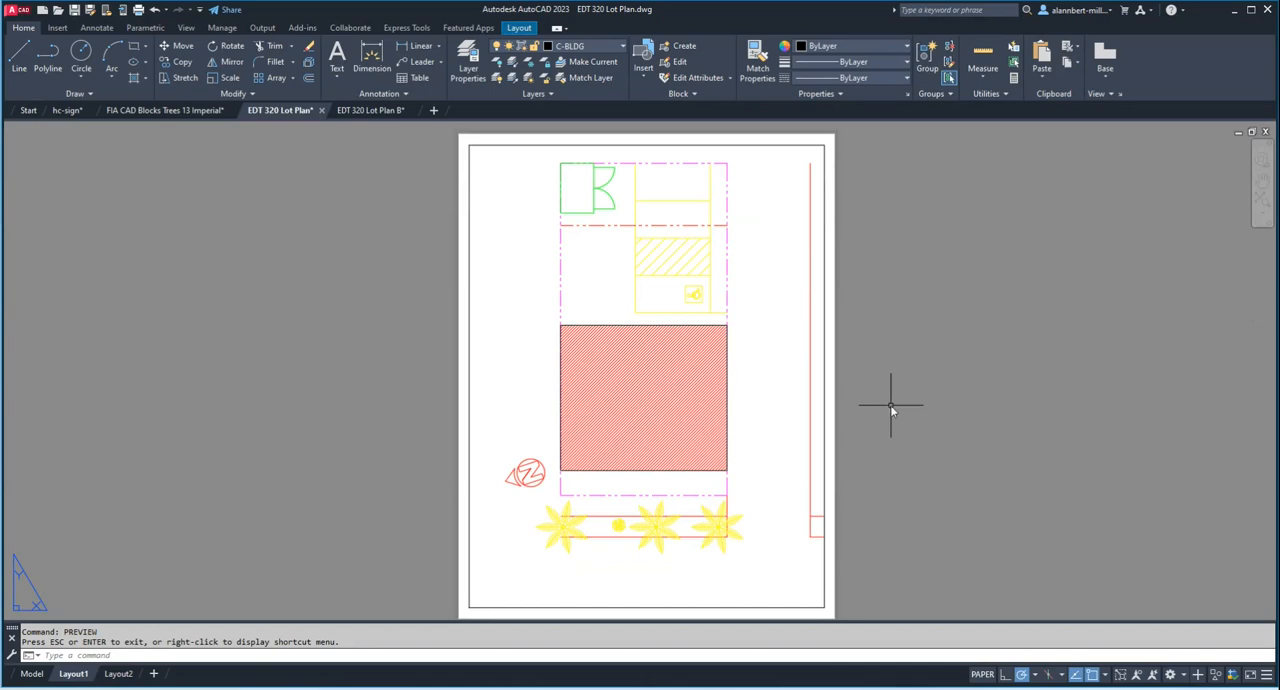
Step: Preview the whole Layout1 sheet as it would plot, and close the preview
{"action": "type", "text": "preview"}
{"action": "key", "text": "Return"}
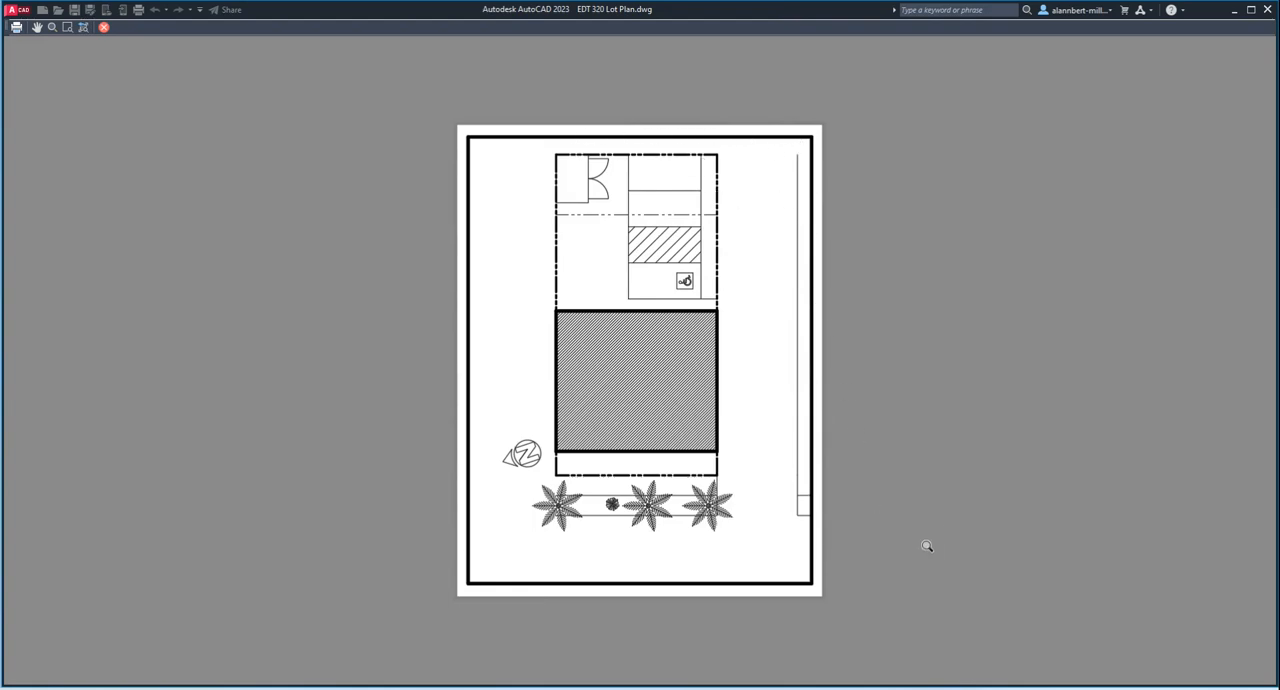
{"action": "key", "text": "Escape"}
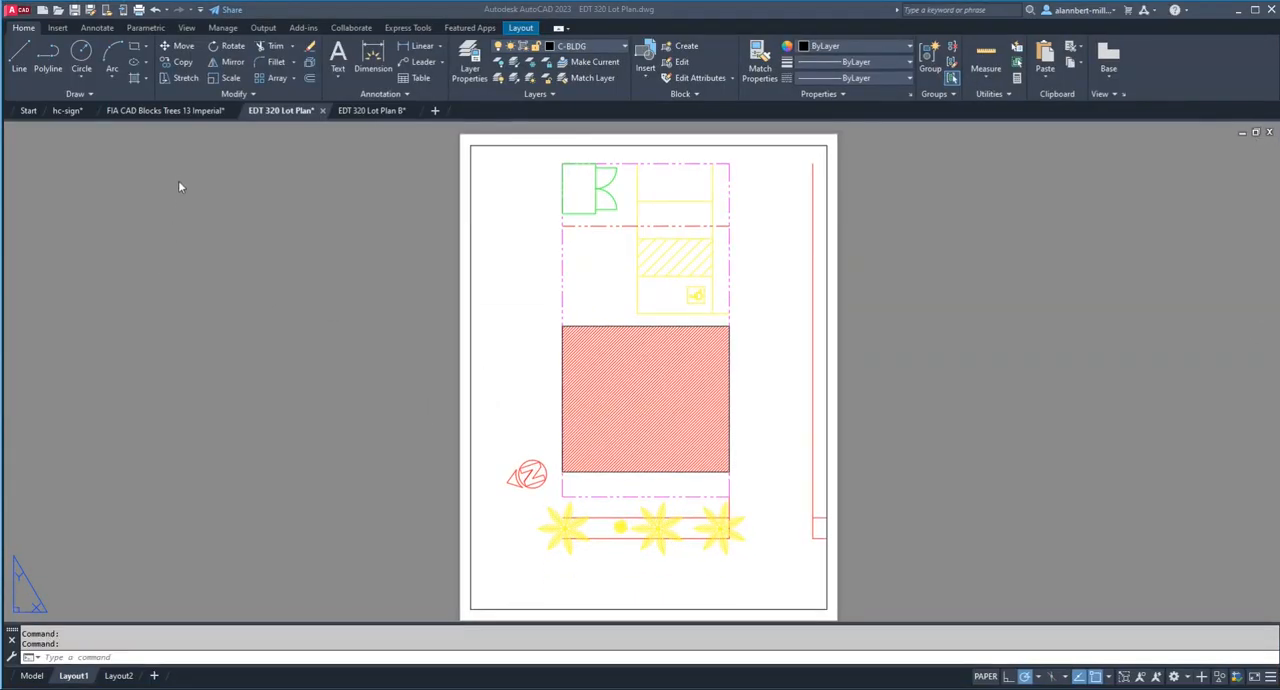
Step: Create a new layer named VPORT and assign it the gray index color 253
{"action": "left_click", "coordinate": [467, 70]}
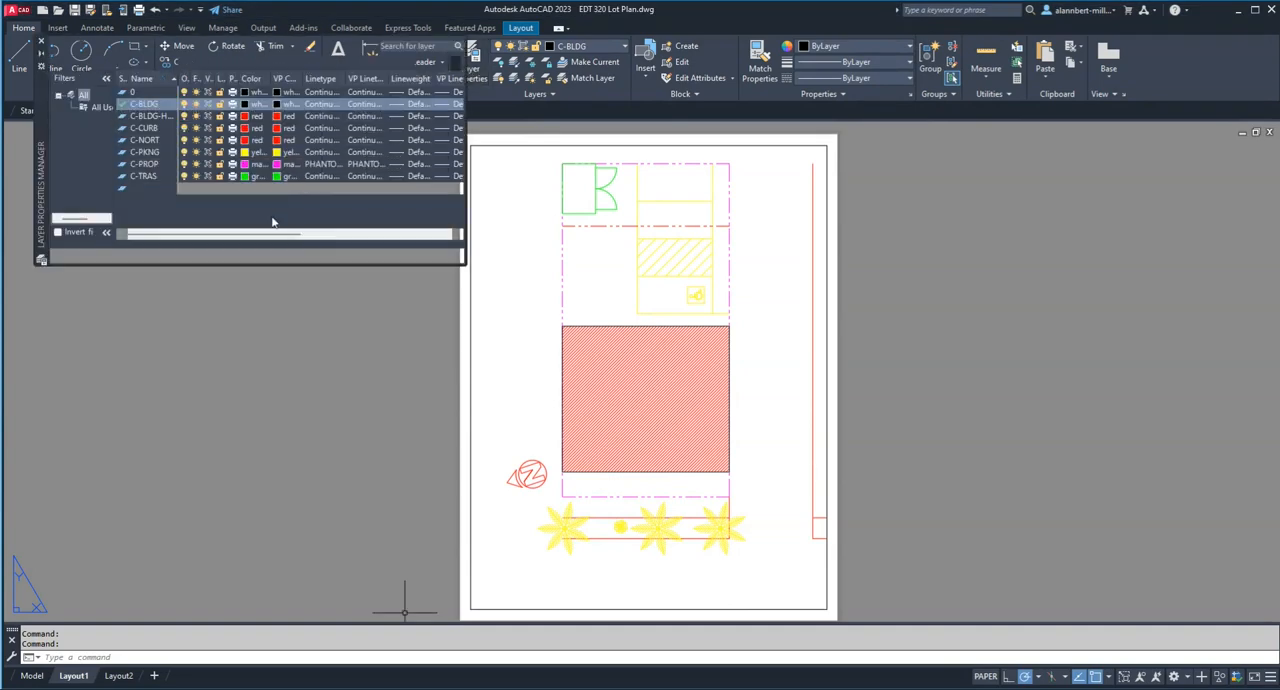
{"action": "left_click", "coordinate": [123, 62]}
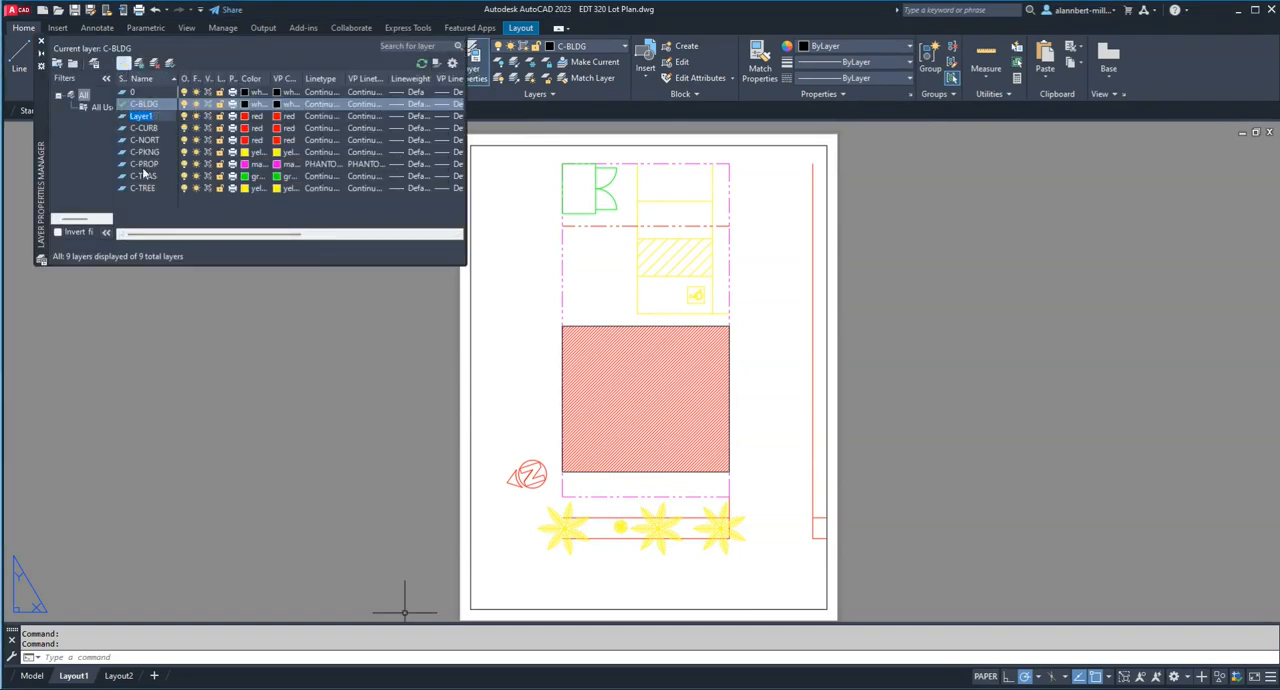
{"action": "type", "text": "VPORT"}
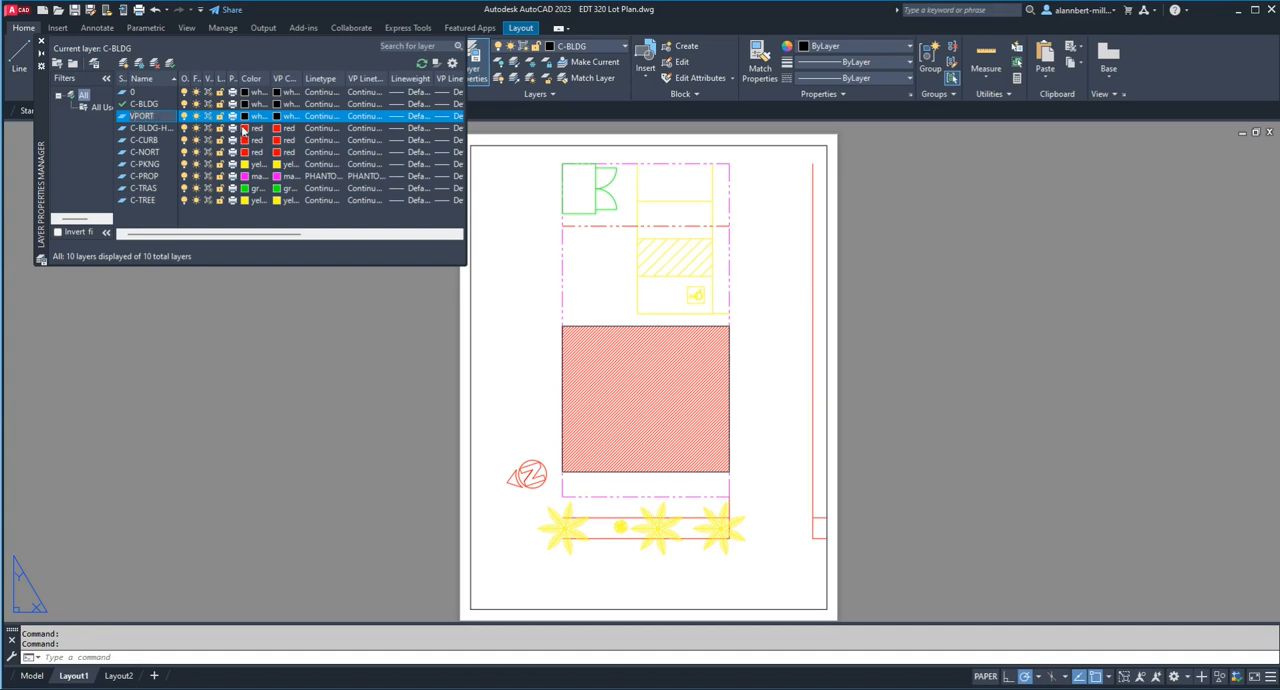
{"action": "left_click", "coordinate": [245, 117]}
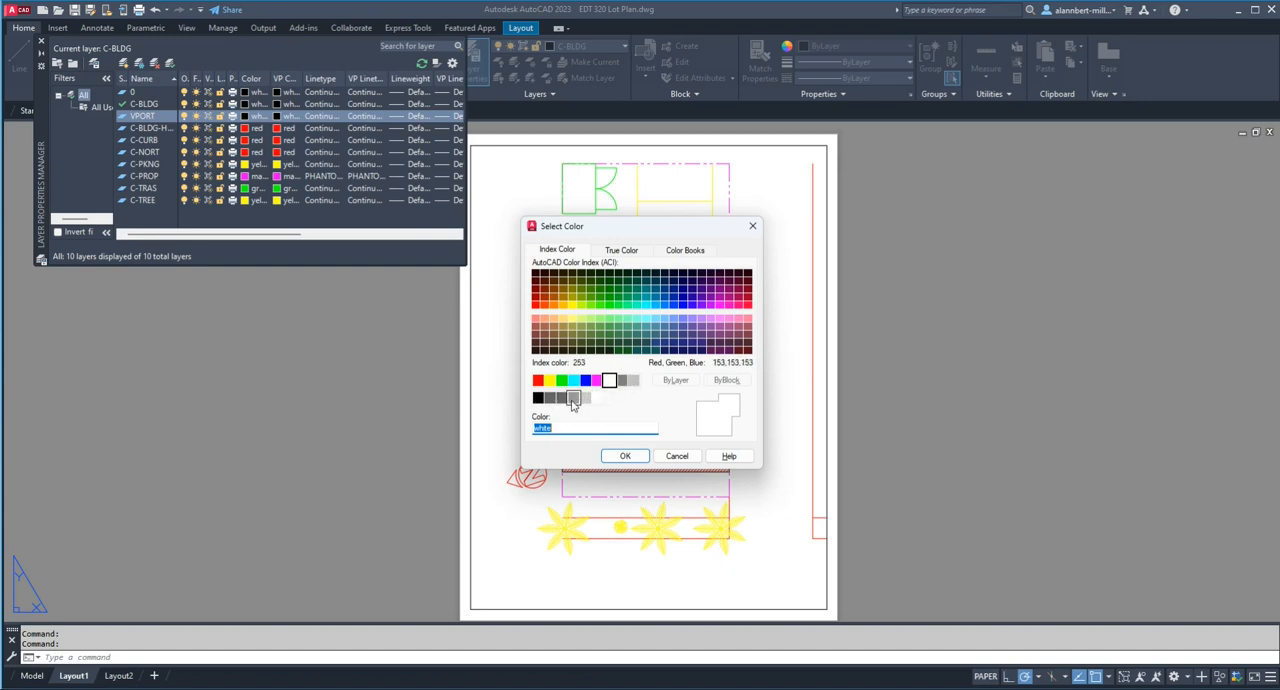
{"action": "left_click", "coordinate": [573, 398]}
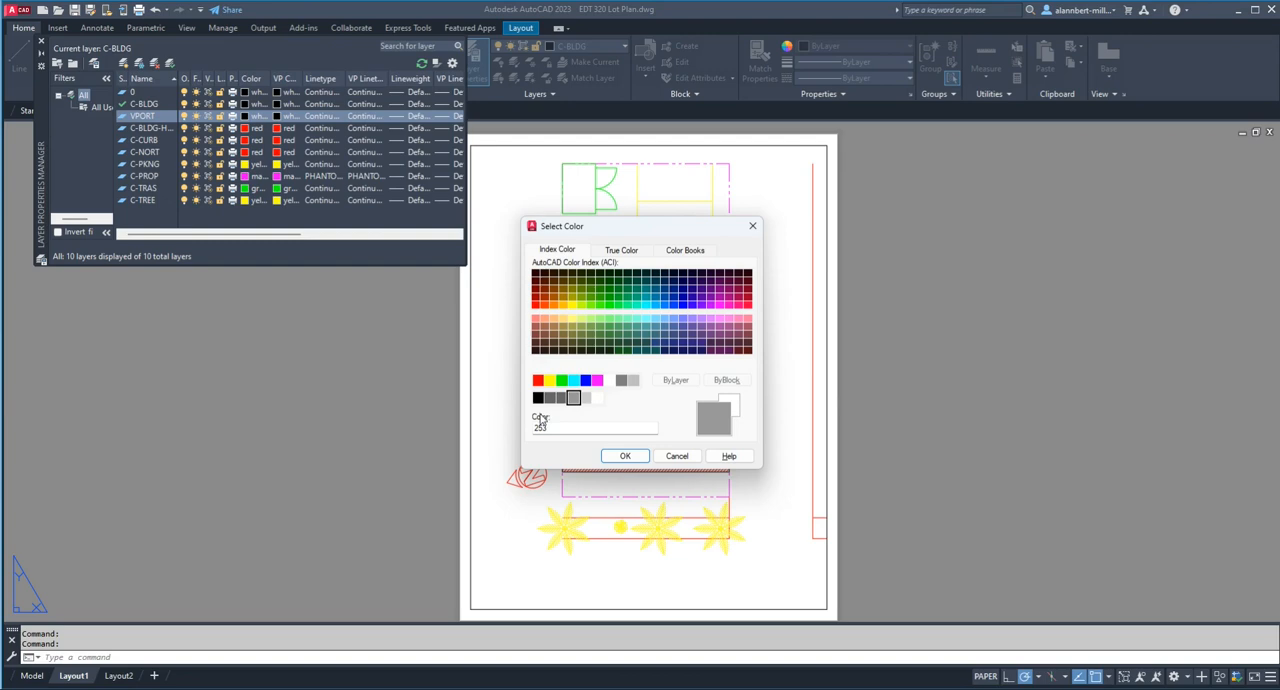
{"action": "left_click", "coordinate": [625, 456]}
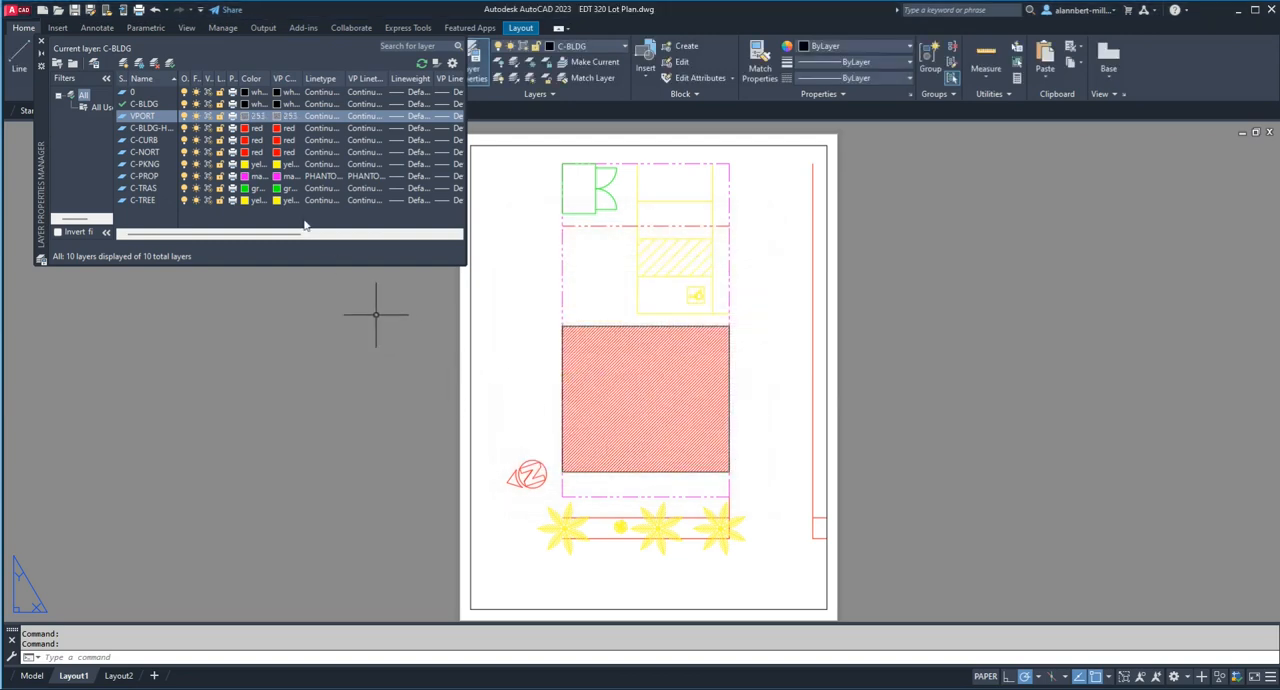
{"action": "left_click", "coordinate": [41, 41]}
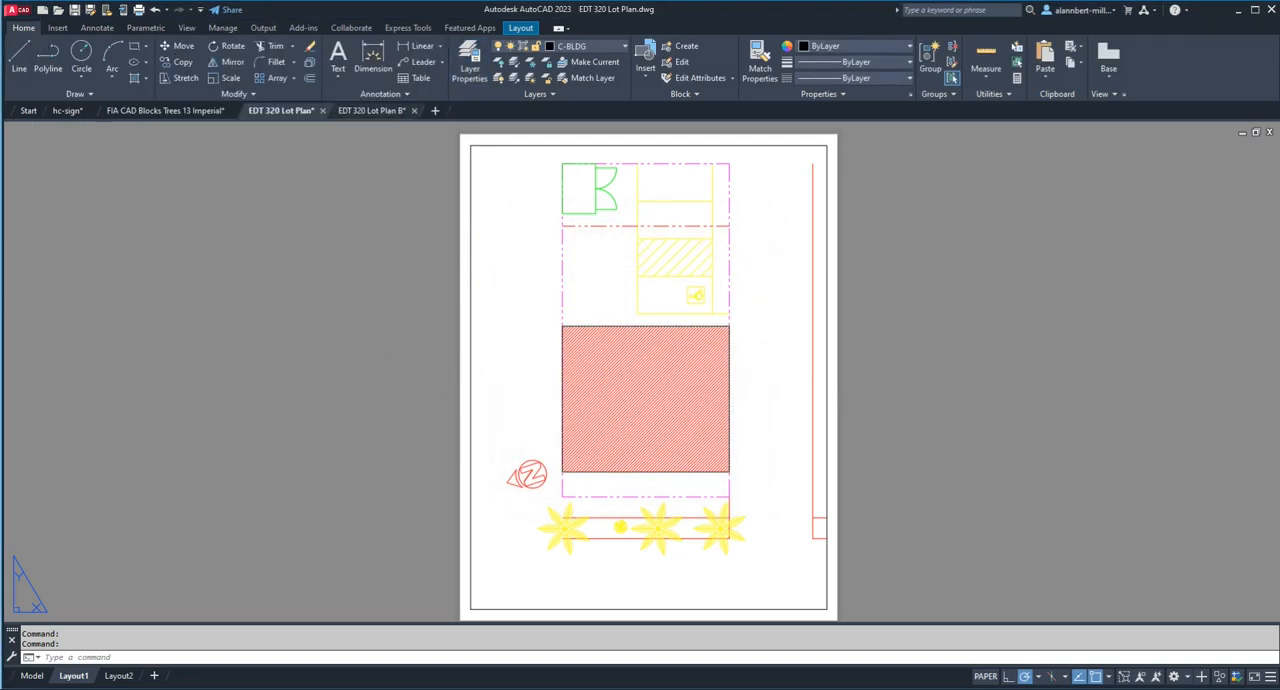
Step: Move the Layout1 viewport border onto the VPORT layer and clear the selection
{"action": "left_click", "coordinate": [447, 183]}
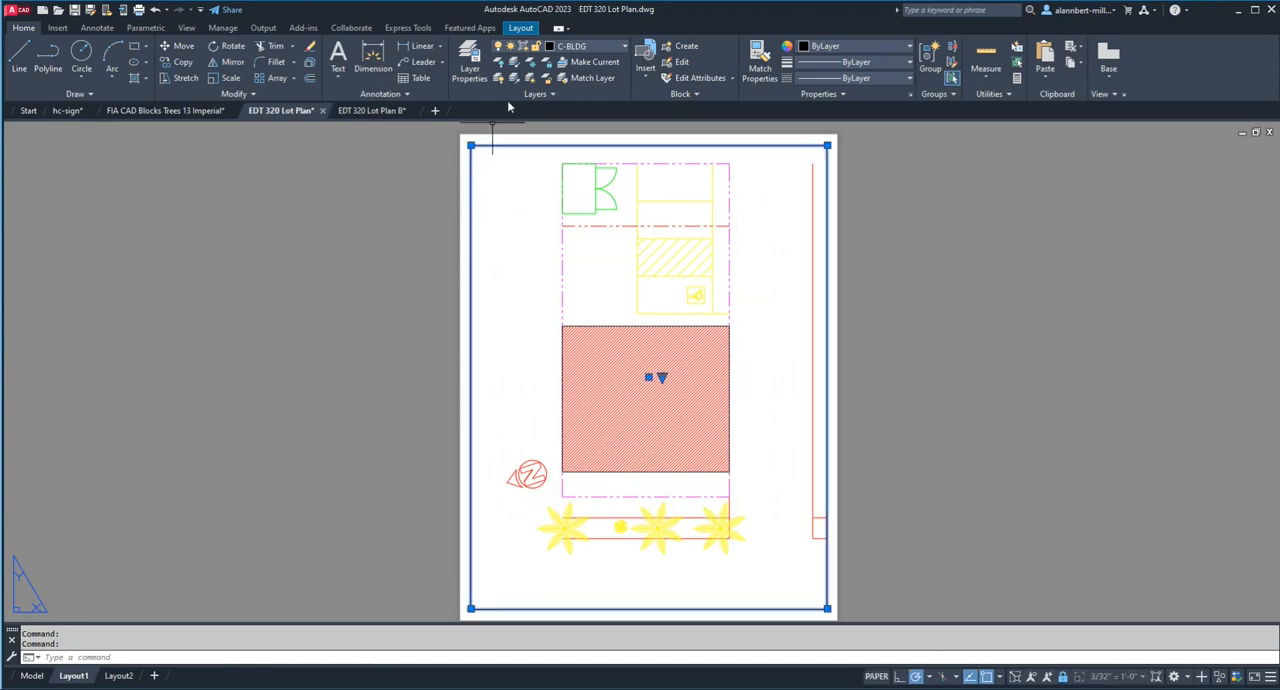
{"action": "left_click", "coordinate": [578, 47]}
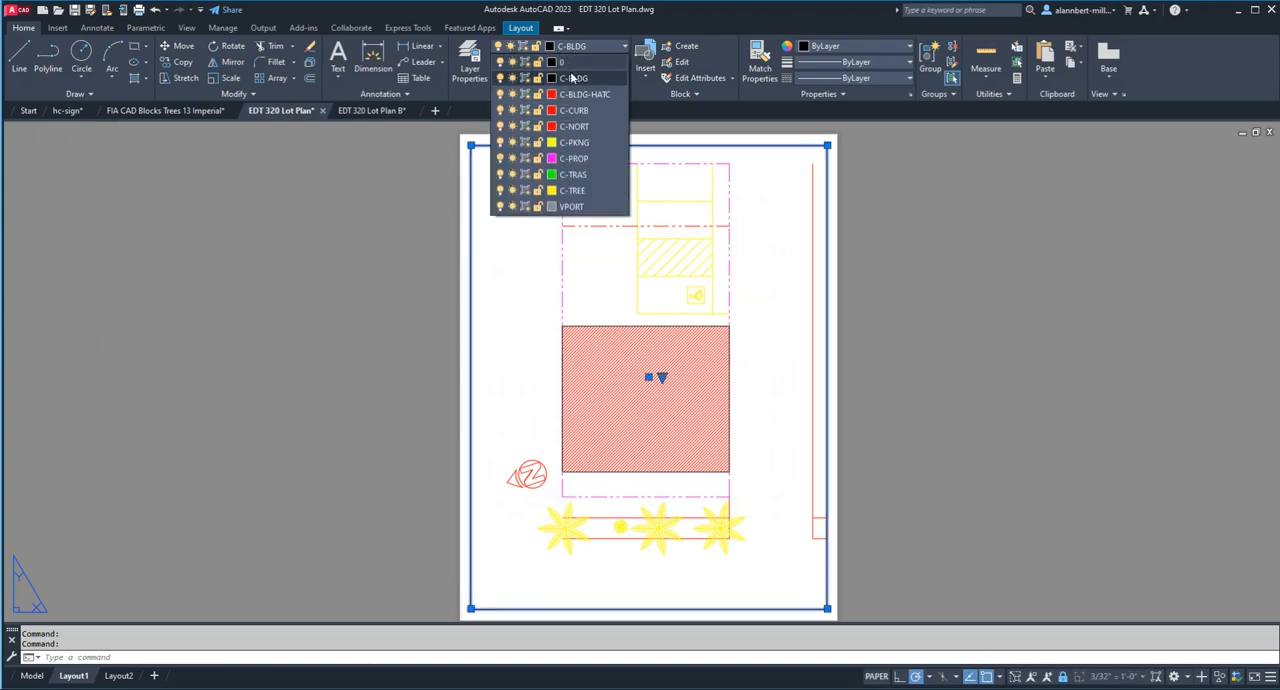
{"action": "left_click", "coordinate": [571, 207]}
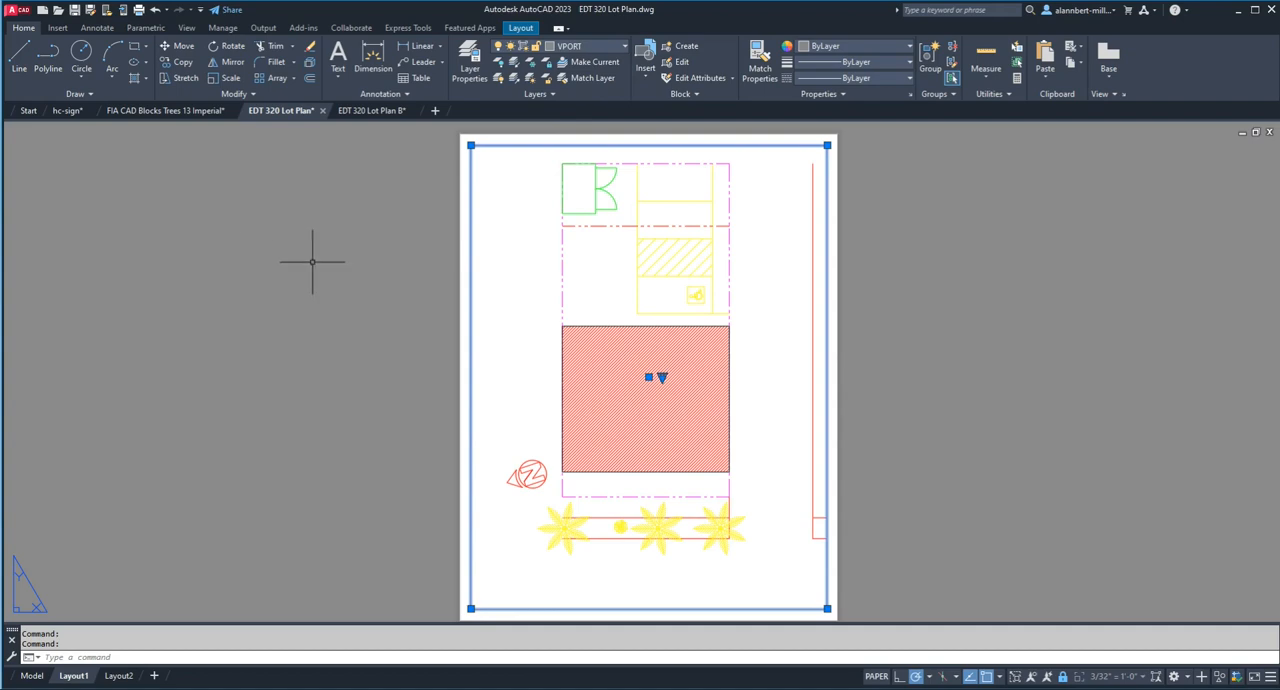
{"action": "key", "text": "Escape"}
{"action": "key", "text": "Escape"}
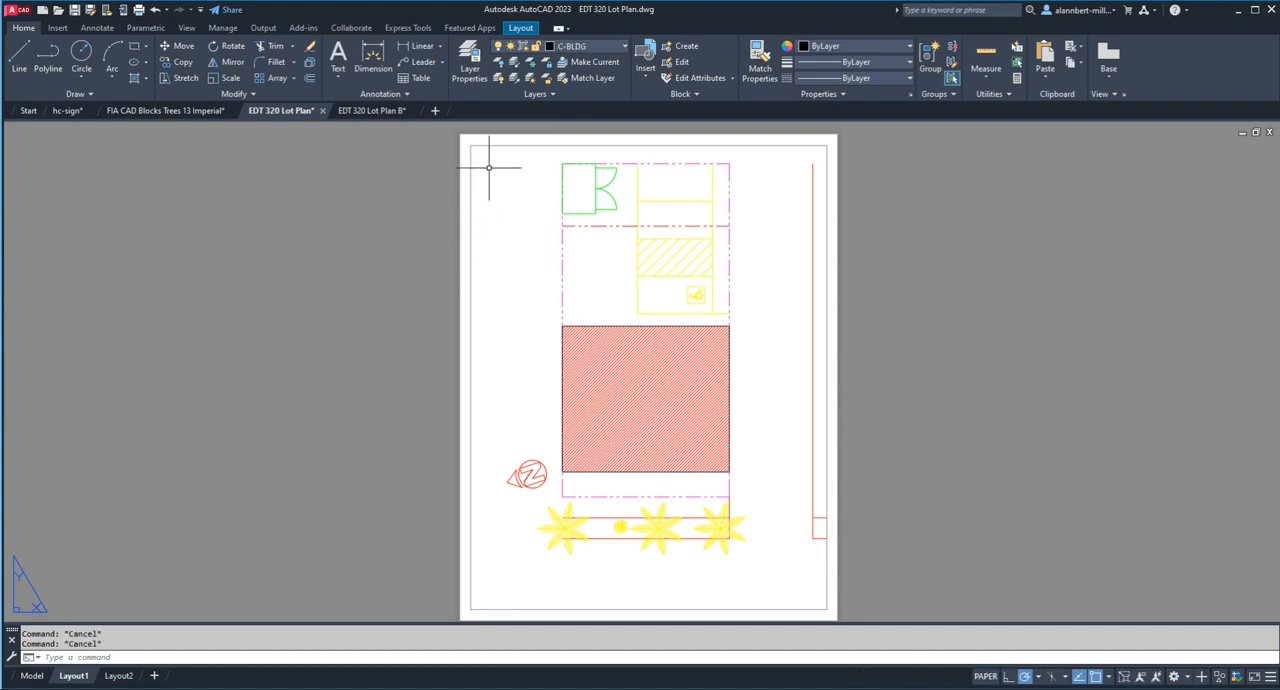
Step: Preview how the Layout1 sheet plots with the viewport border on the VPORT layer, and close the preview
{"action": "type", "text": "P"}
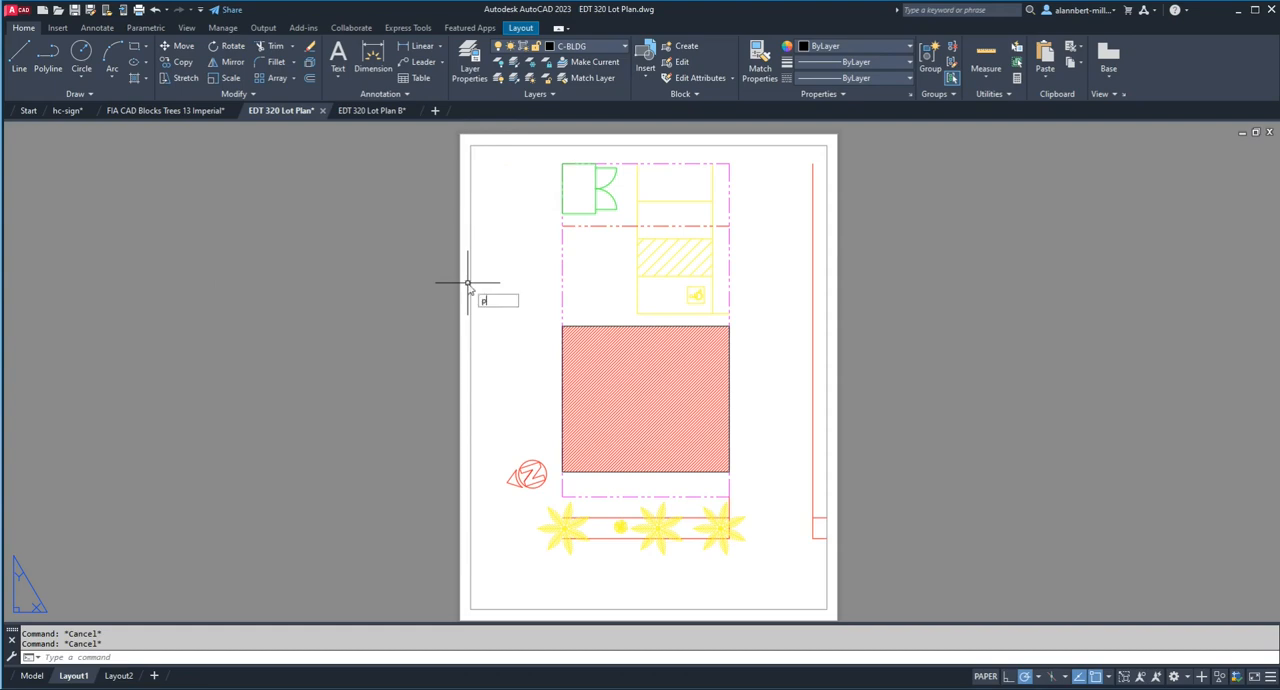
{"action": "type", "text": "review"}
{"action": "key", "text": "Return"}
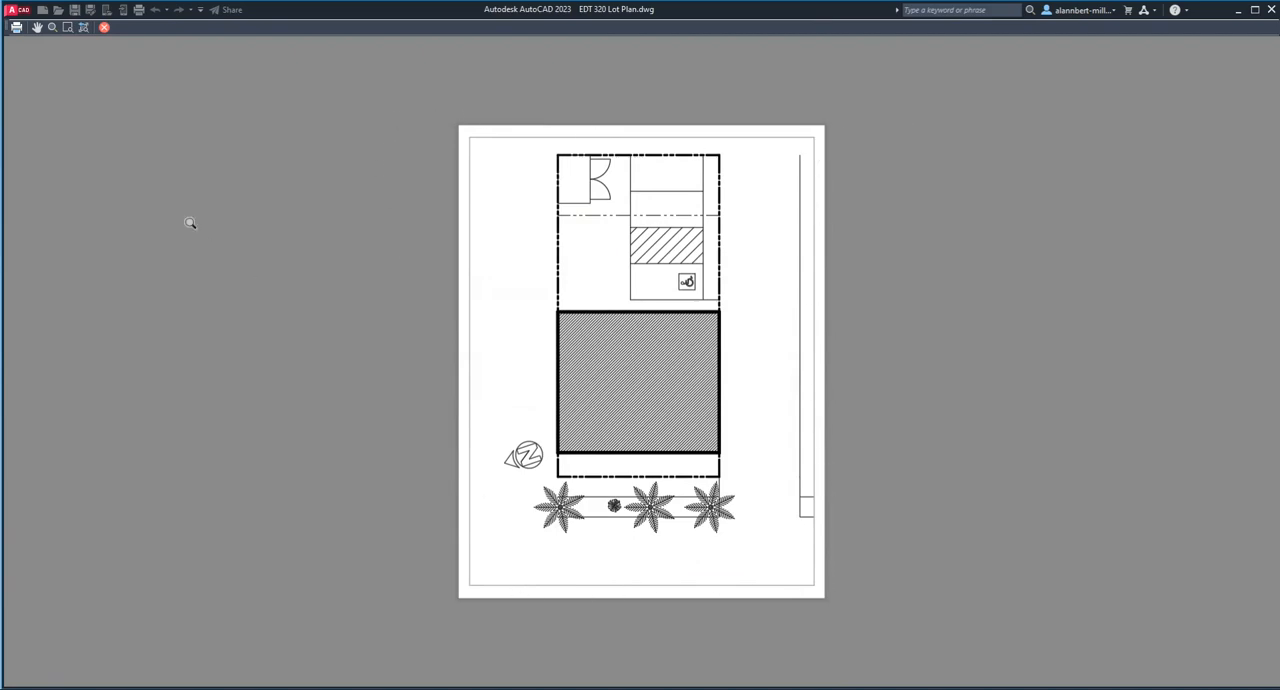
{"action": "key", "text": "Escape"}
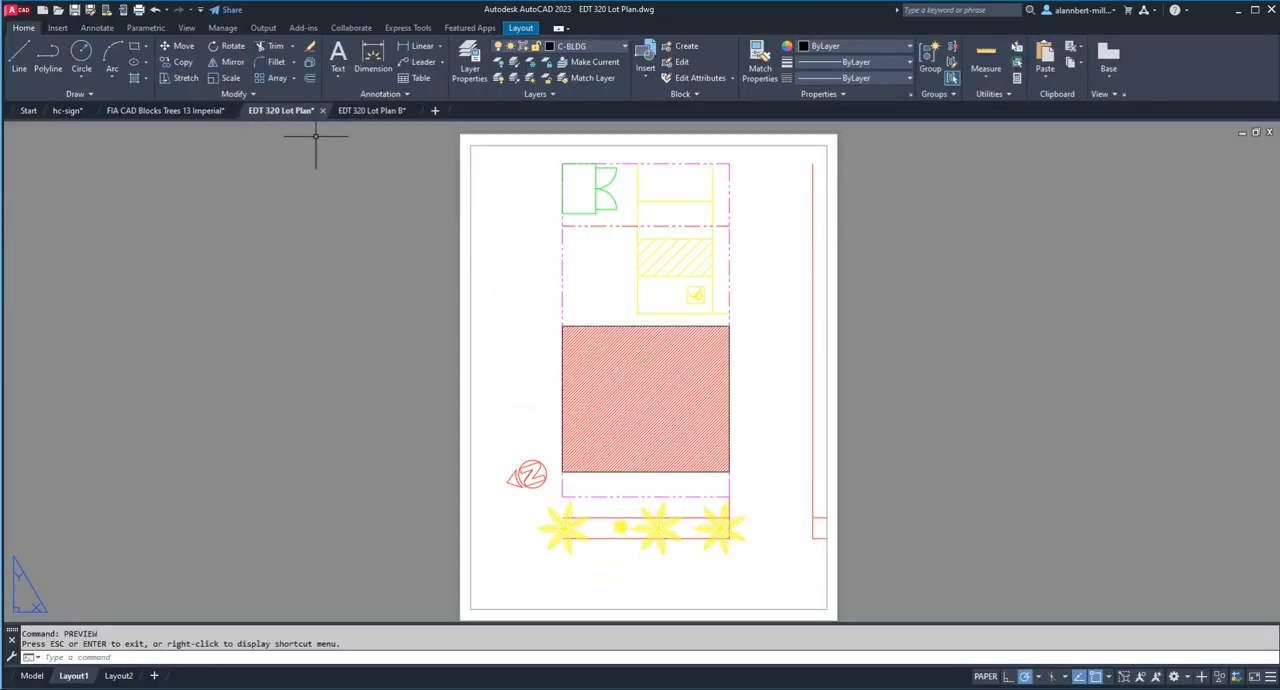
Step: Turn off the VPORT layer to hide the viewport border, leaving C-BLDG on, and close the layer properties
{"action": "left_click", "coordinate": [469, 62]}
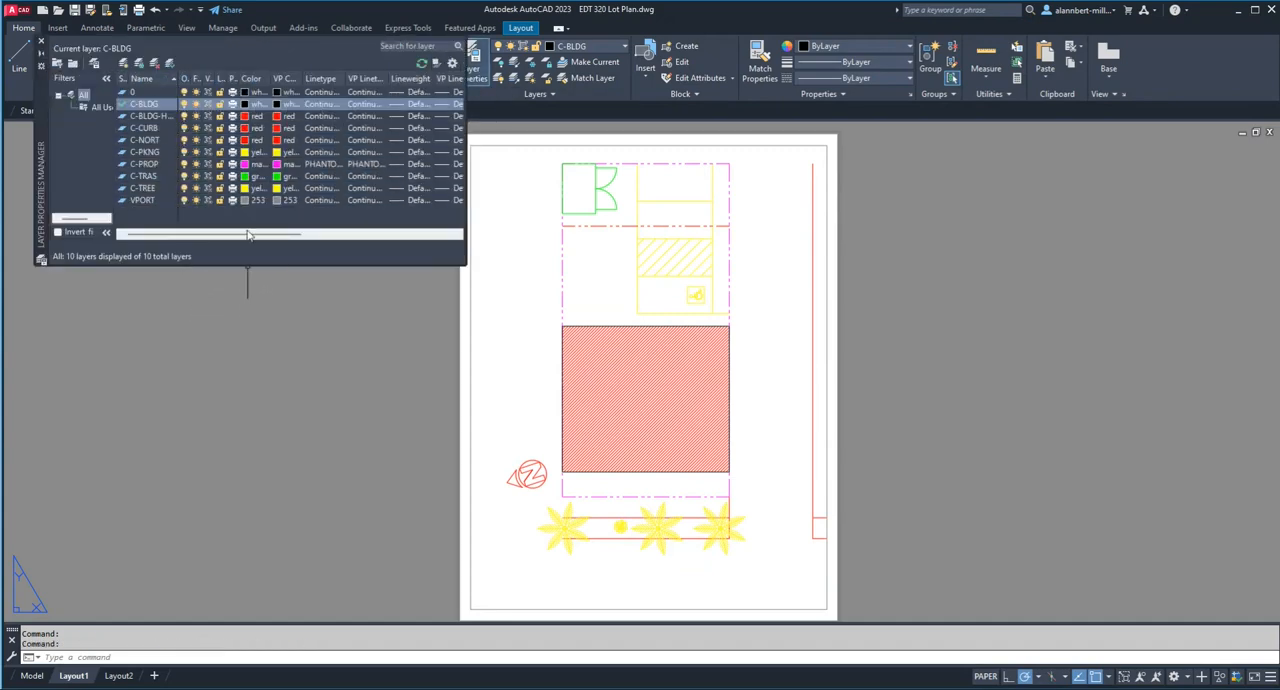
{"action": "left_click", "coordinate": [185, 105]}
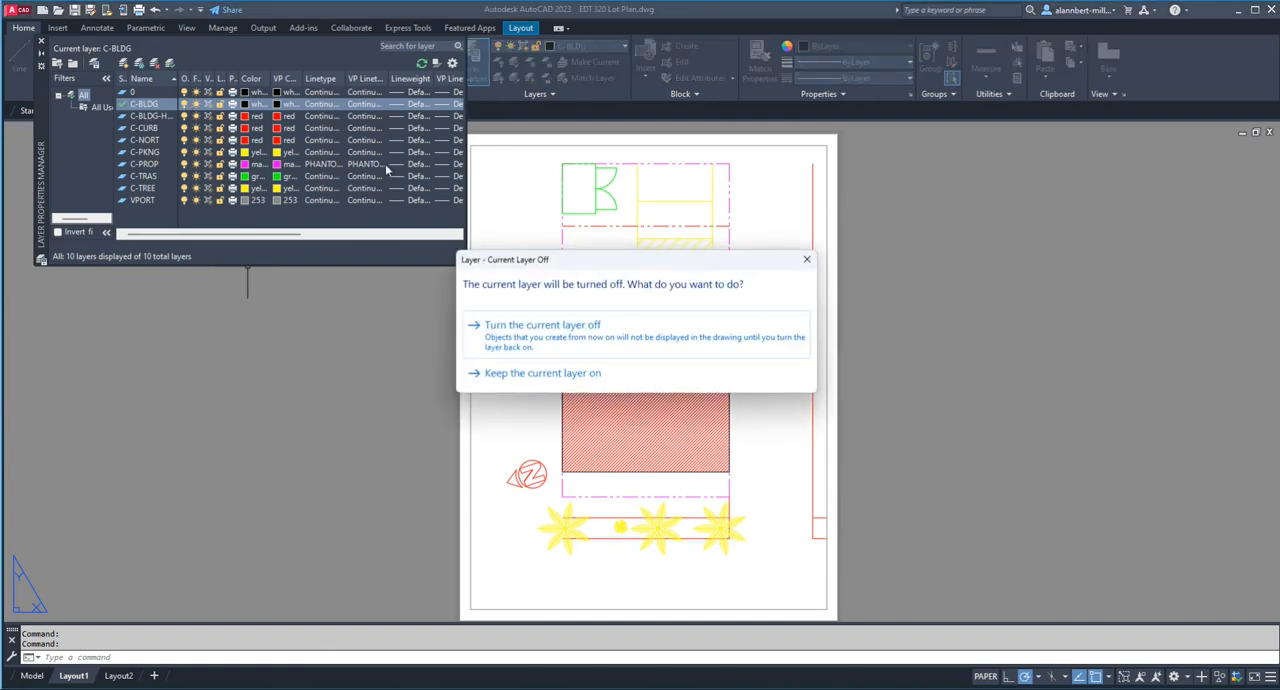
{"action": "left_click", "coordinate": [806, 259]}
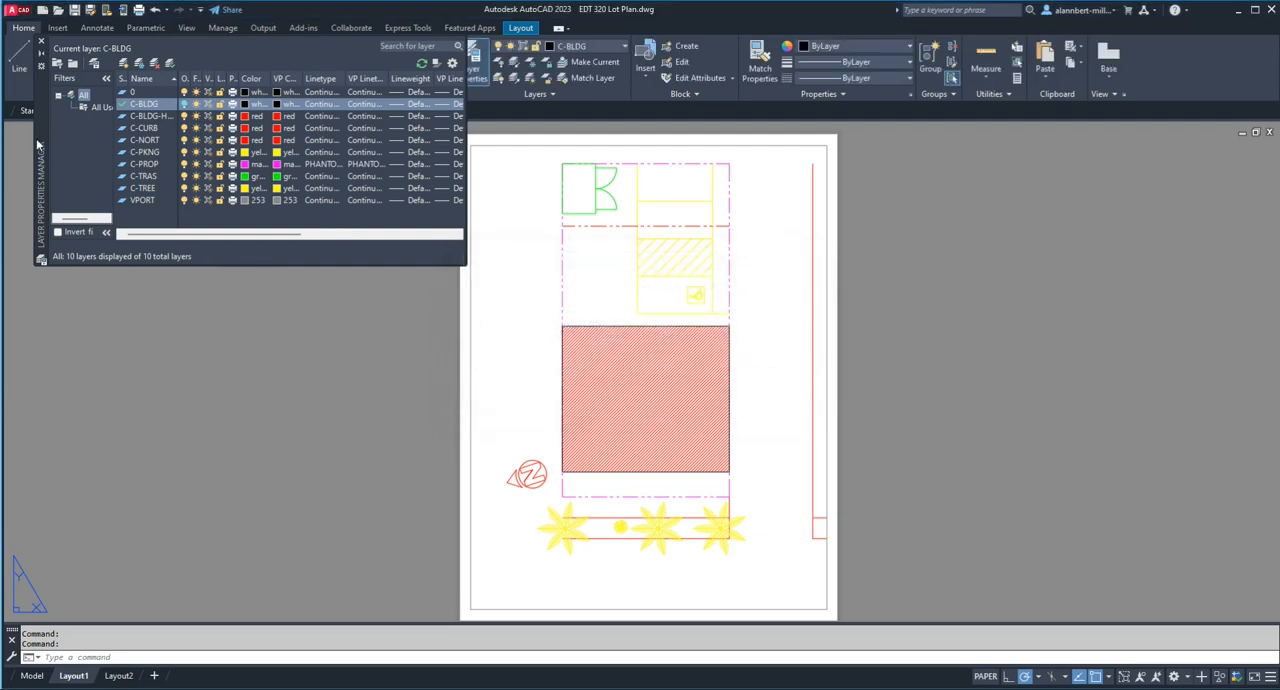
{"action": "left_click", "coordinate": [185, 104]}
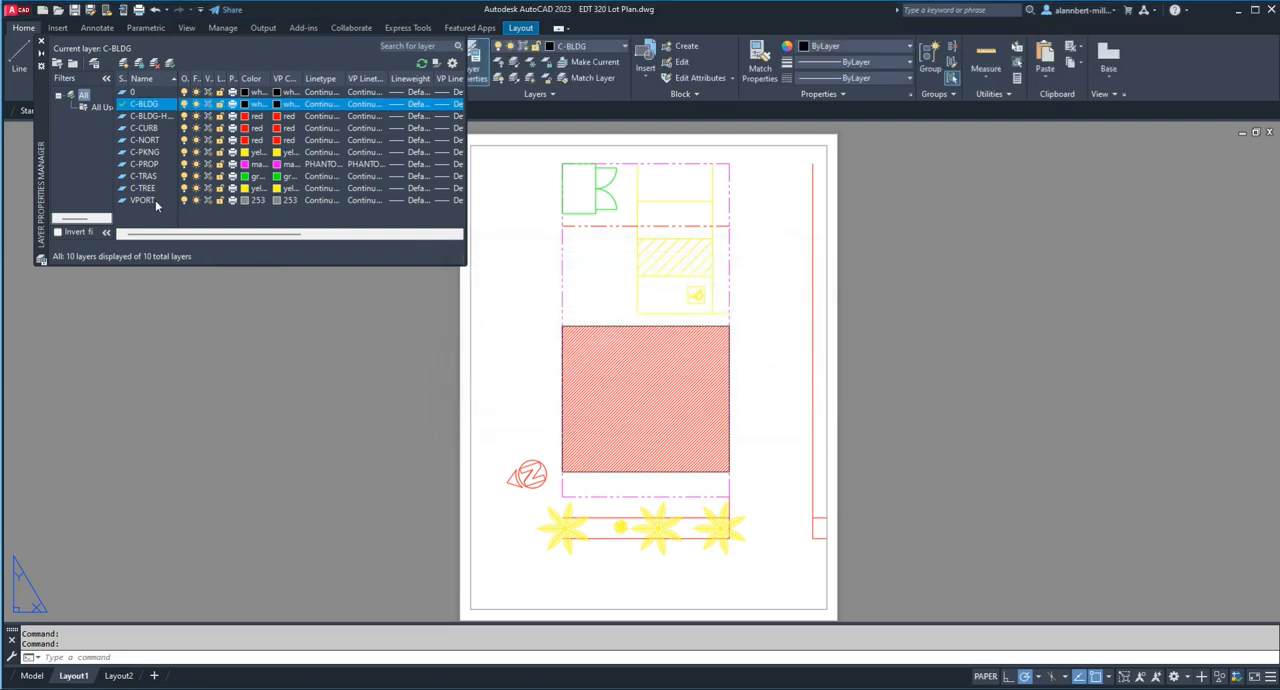
{"action": "left_click", "coordinate": [185, 202]}
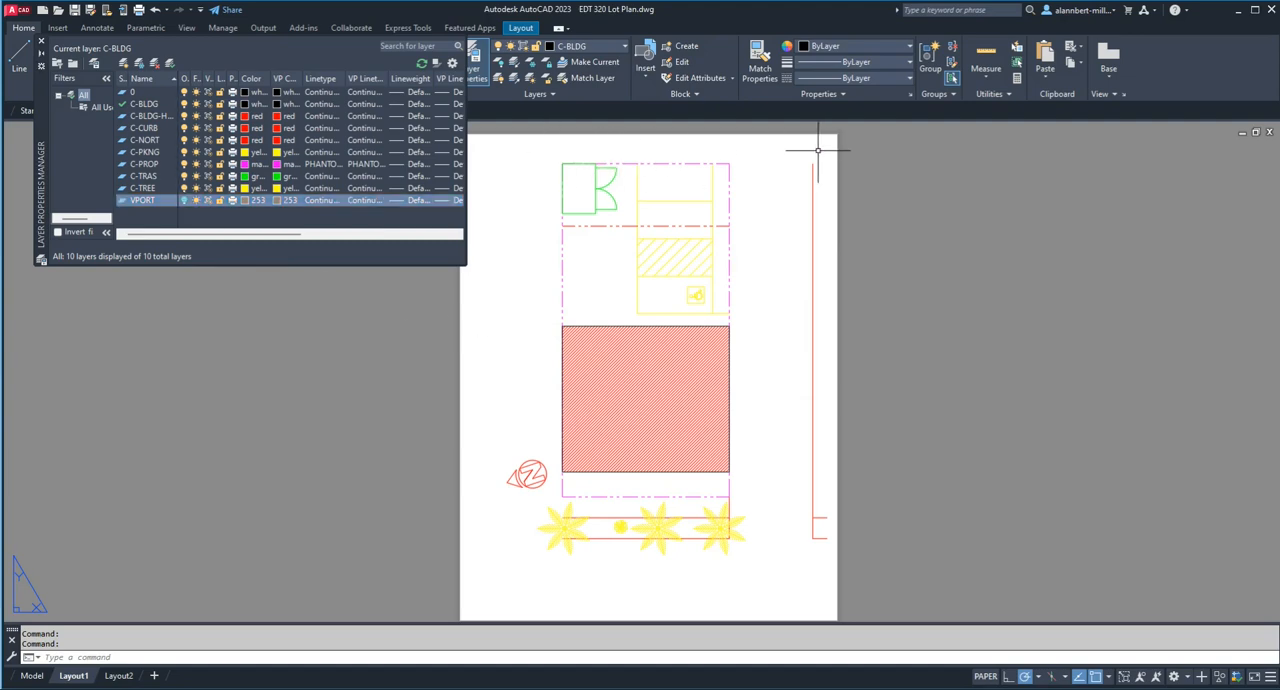
{"action": "left_click", "coordinate": [41, 41]}
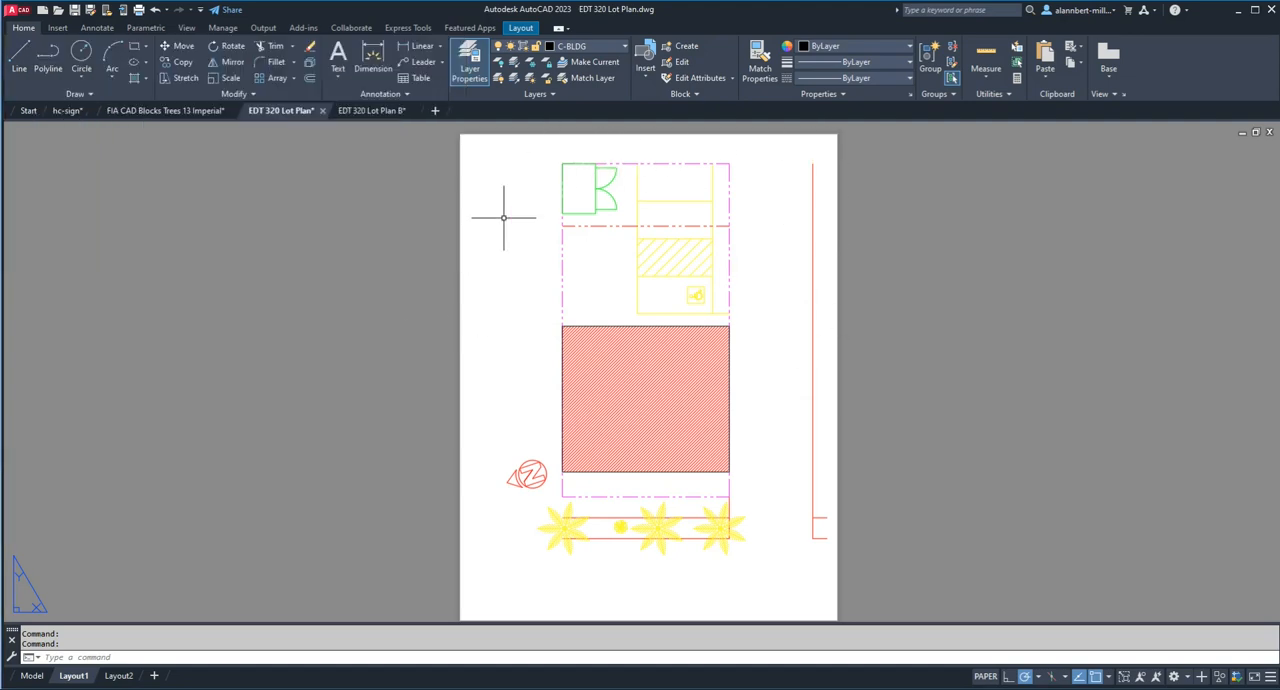
Step: Preview the Layout1 plot with the VPORT layer turned off, and close the preview
{"action": "type", "text": "pre"}
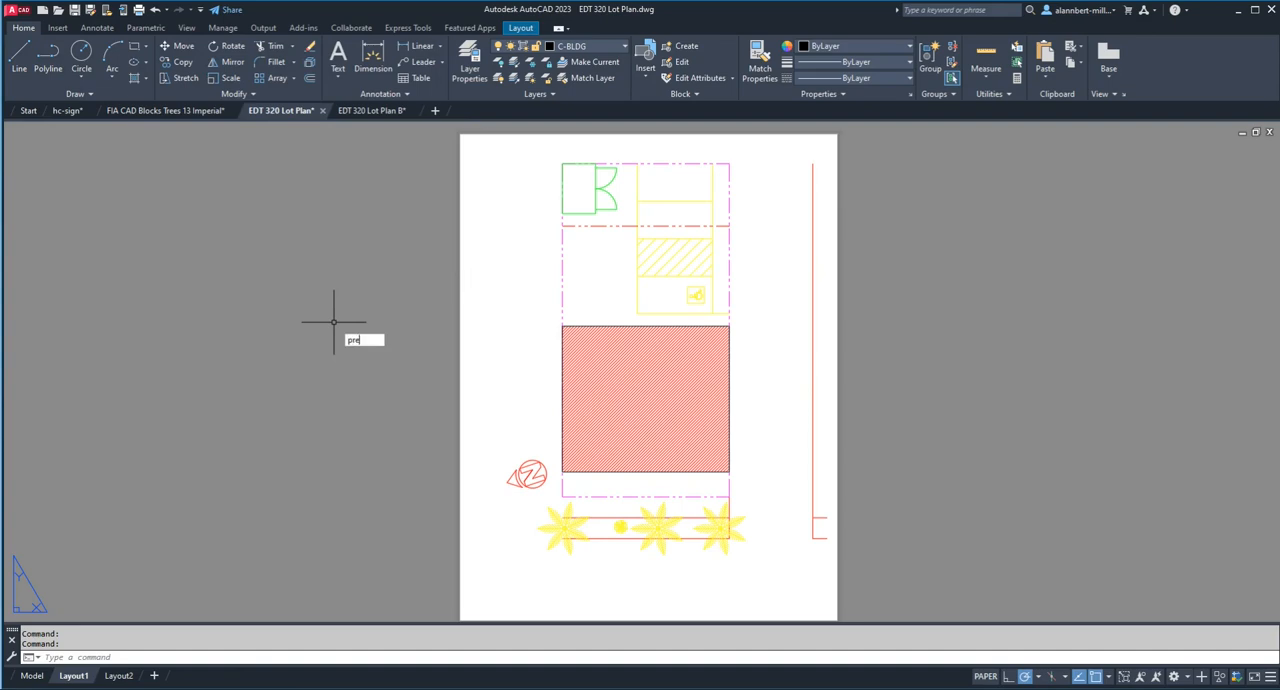
{"action": "type", "text": "view"}
{"action": "key", "text": "Return"}
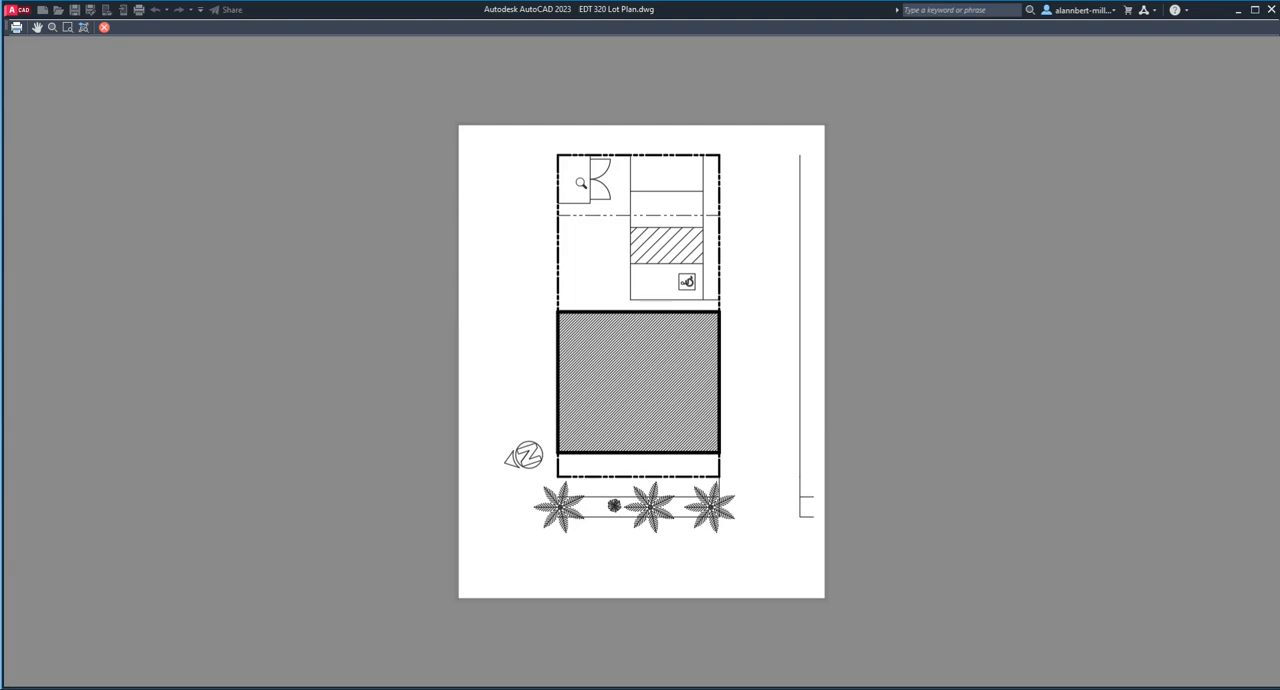
{"action": "left_click", "coordinate": [105, 28]}
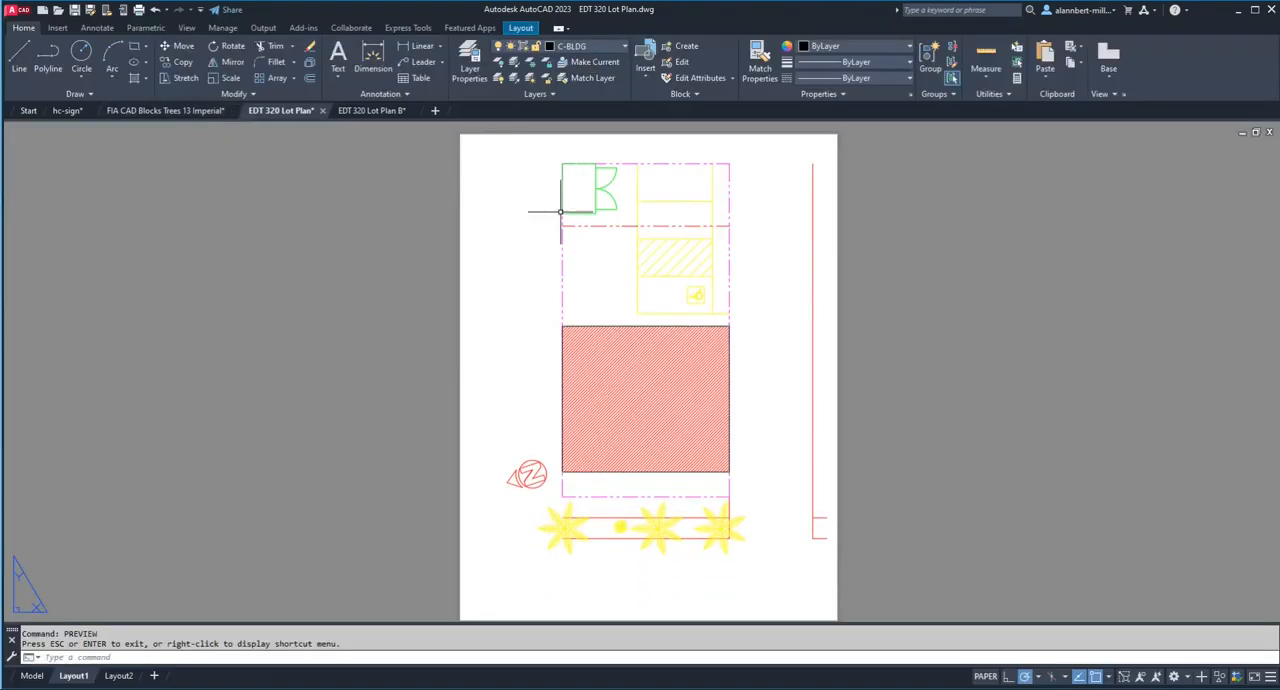
Step: Add horizontal single-line text "34th Street" at 1/2" height below the row of trees
{"action": "left_click", "coordinate": [339, 81]}
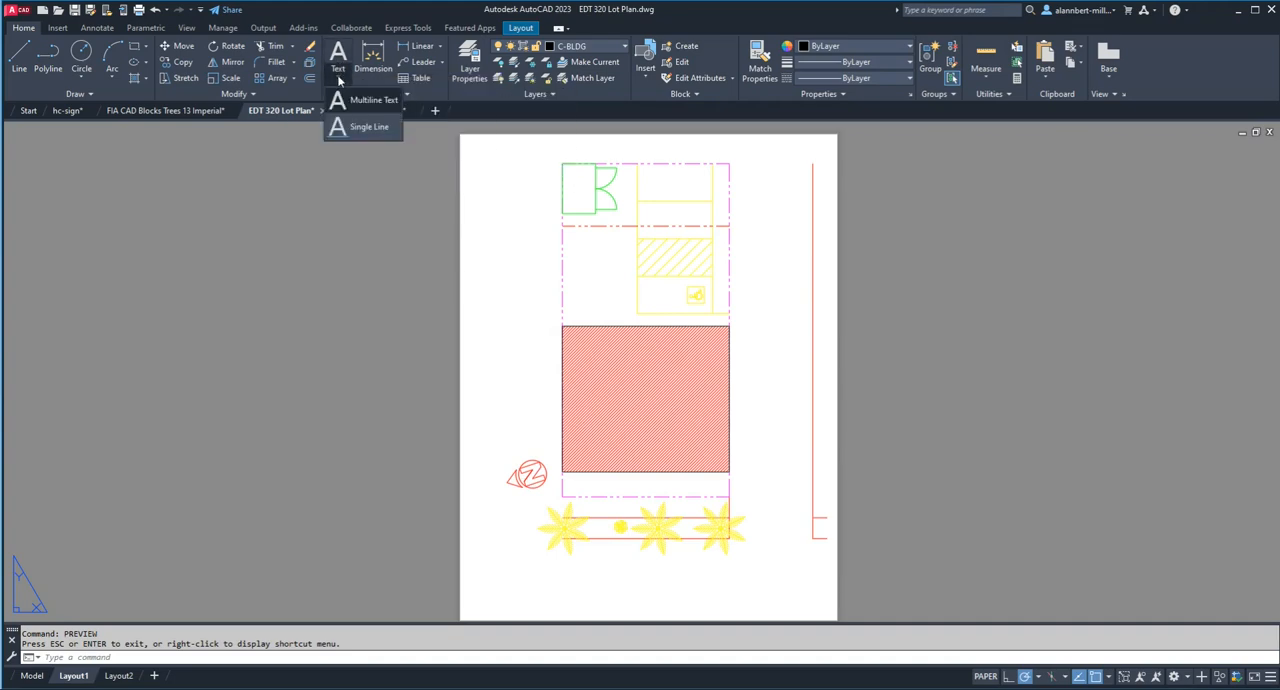
{"action": "left_click", "coordinate": [366, 127]}
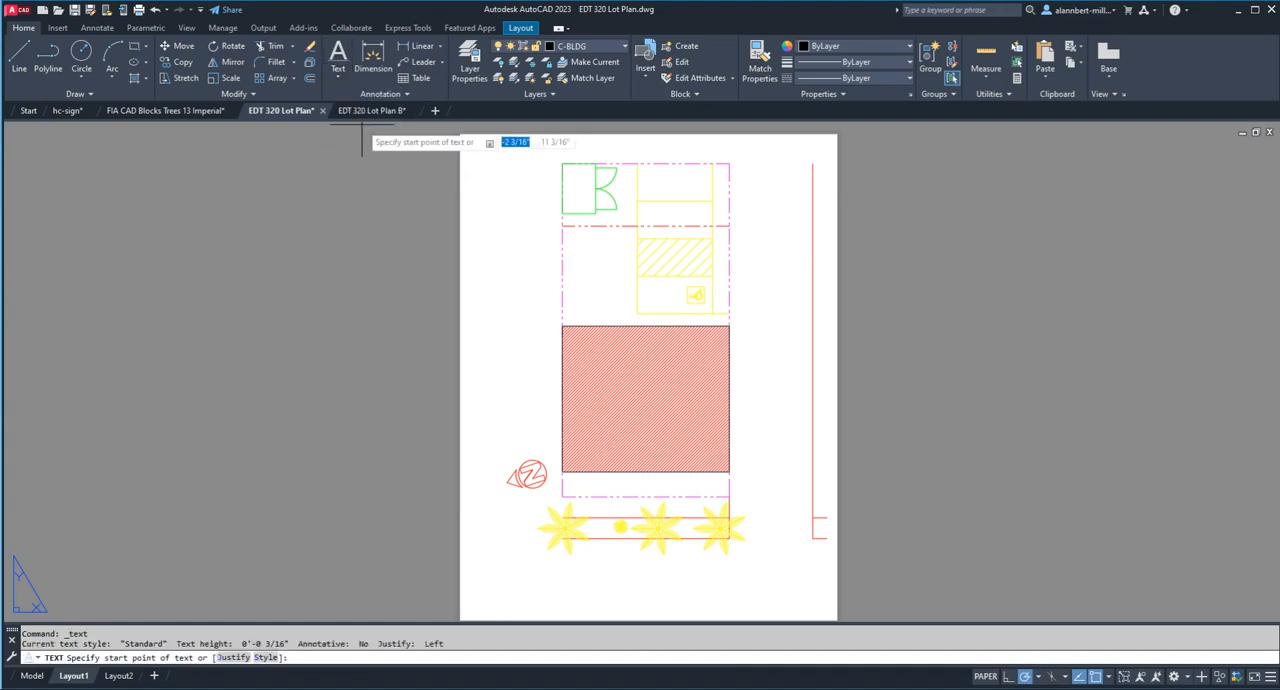
{"action": "left_click", "coordinate": [611, 583]}
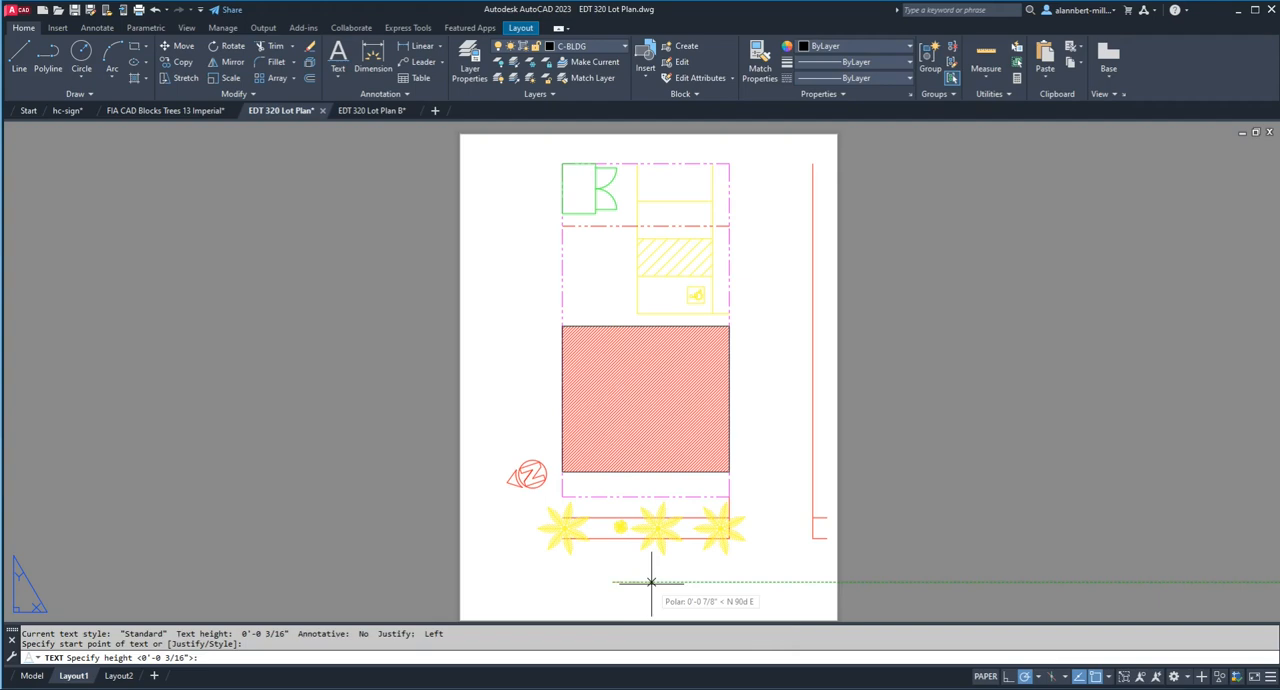
{"action": "type", "text": "1/2"}
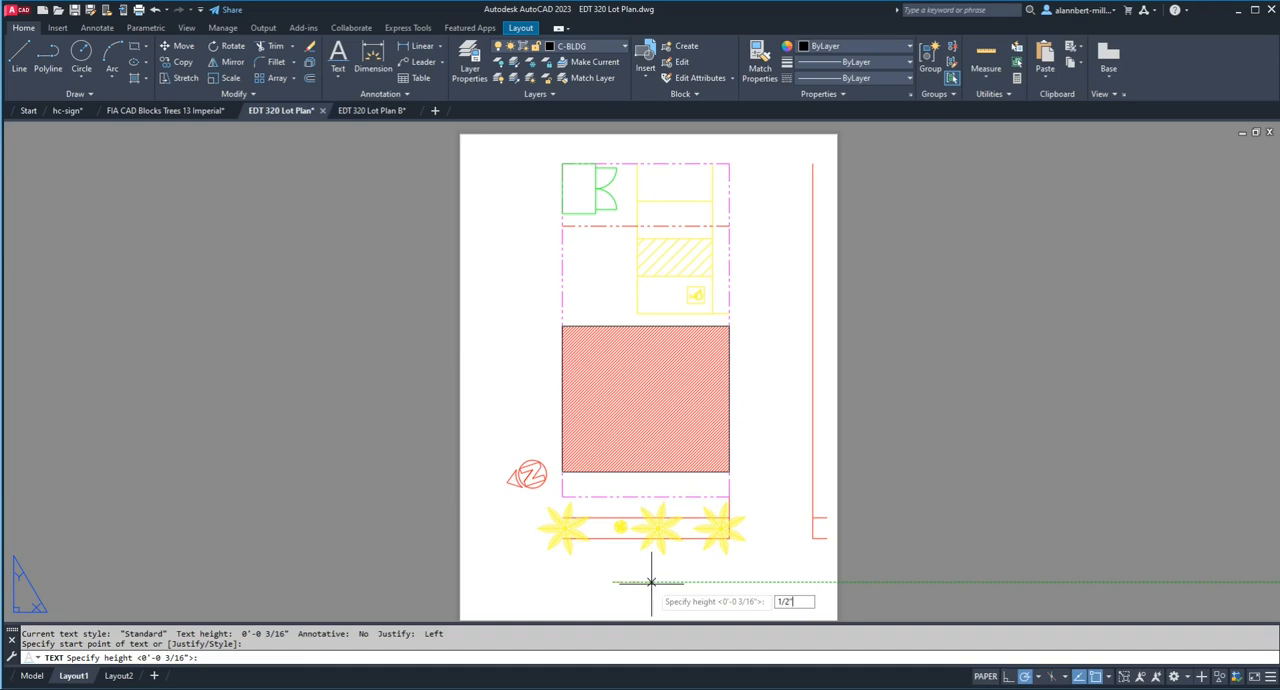
{"action": "key", "text": "Return"}
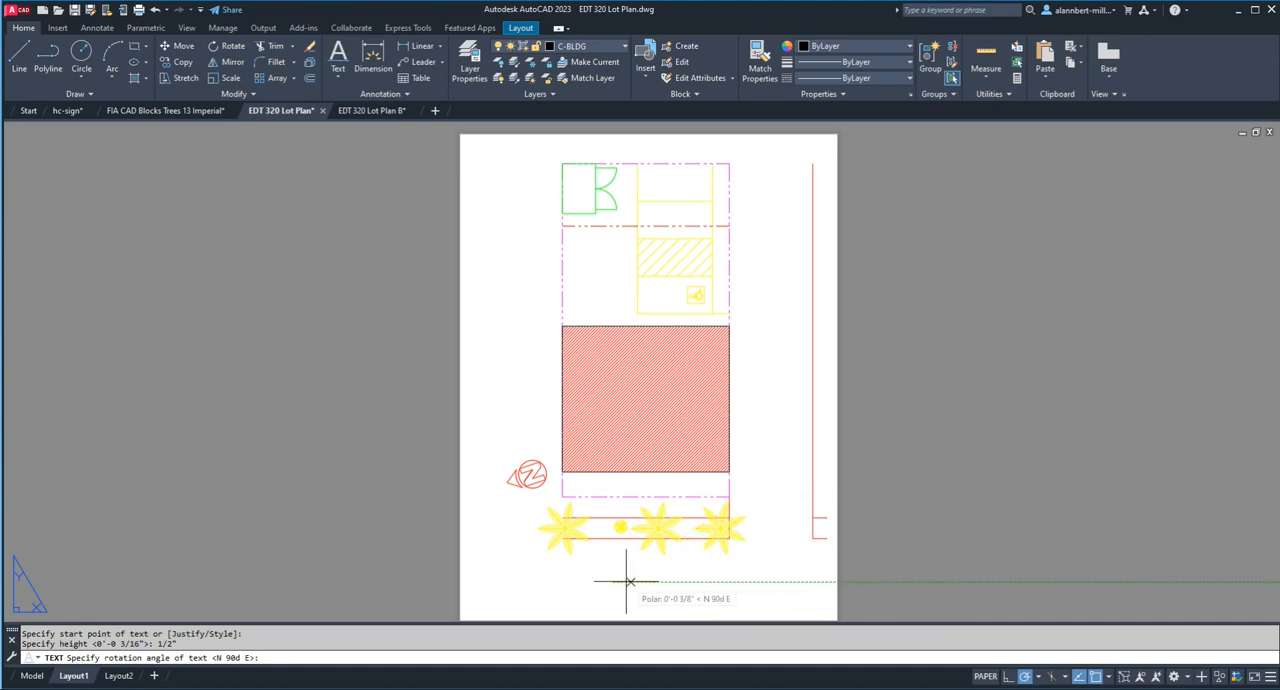
{"action": "left_click", "coordinate": [752, 581]}
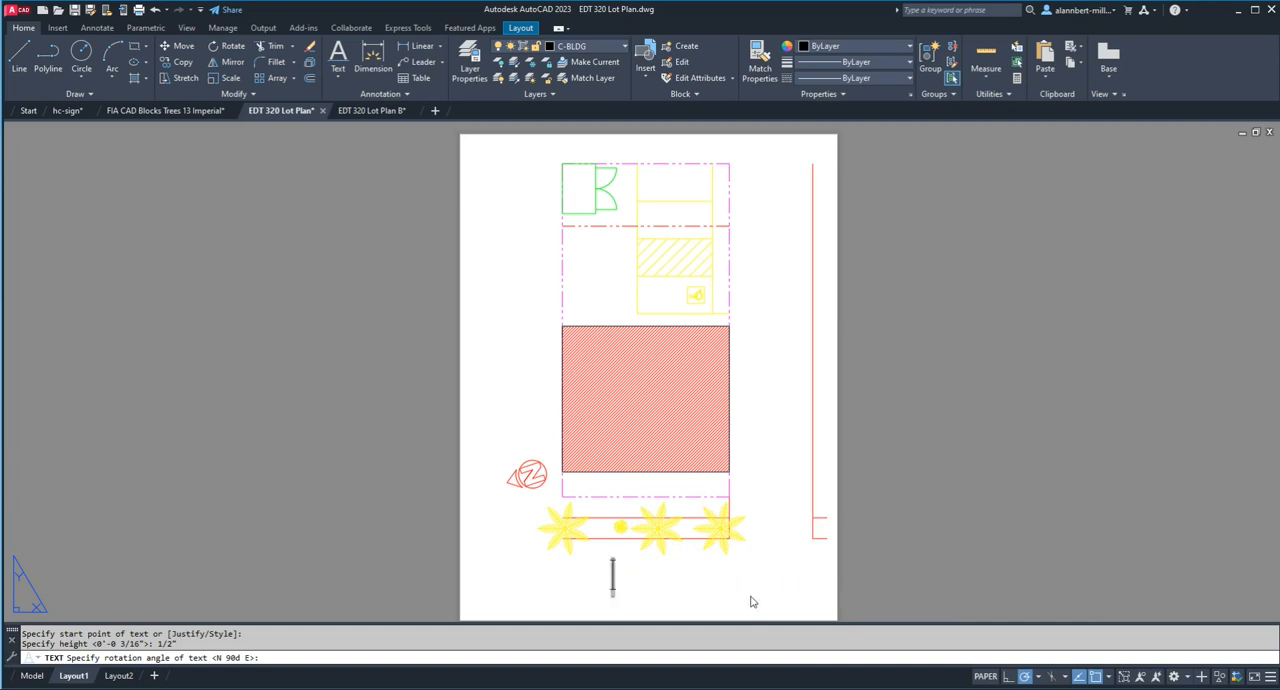
{"action": "type", "text": "3"}
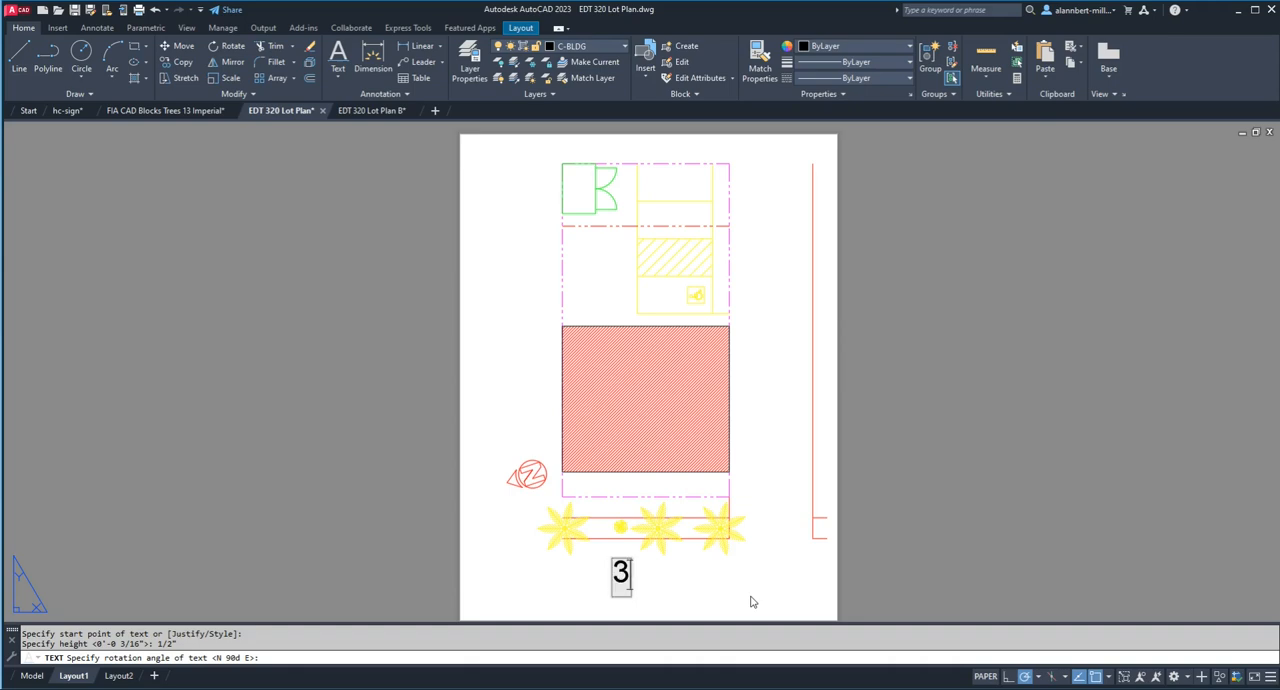
{"action": "type", "text": "4th Street"}
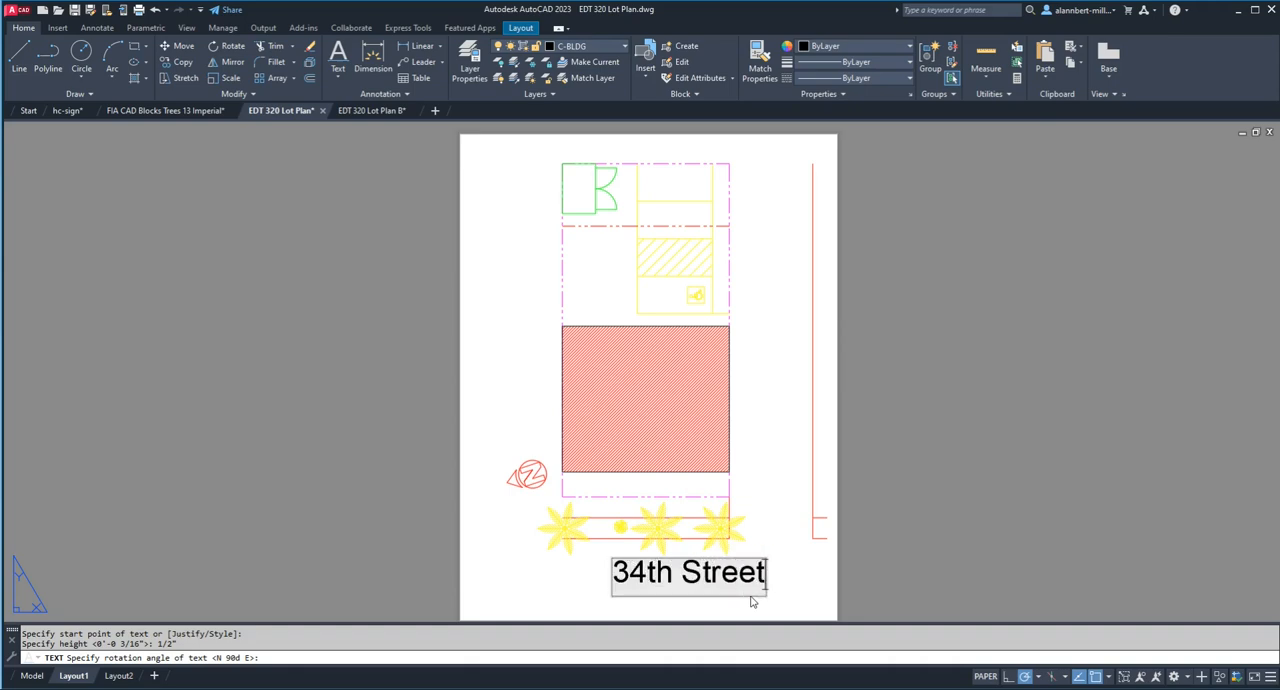
{"action": "key", "text": "Return"}
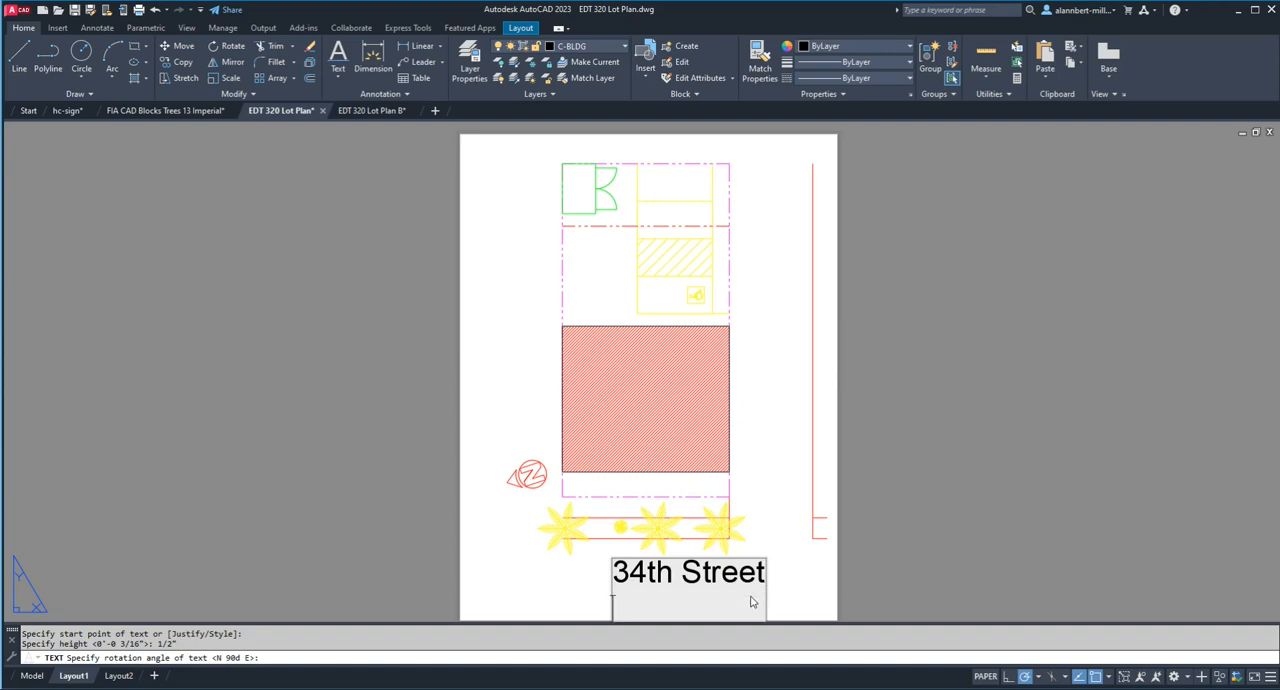
{"action": "key", "text": "Return"}
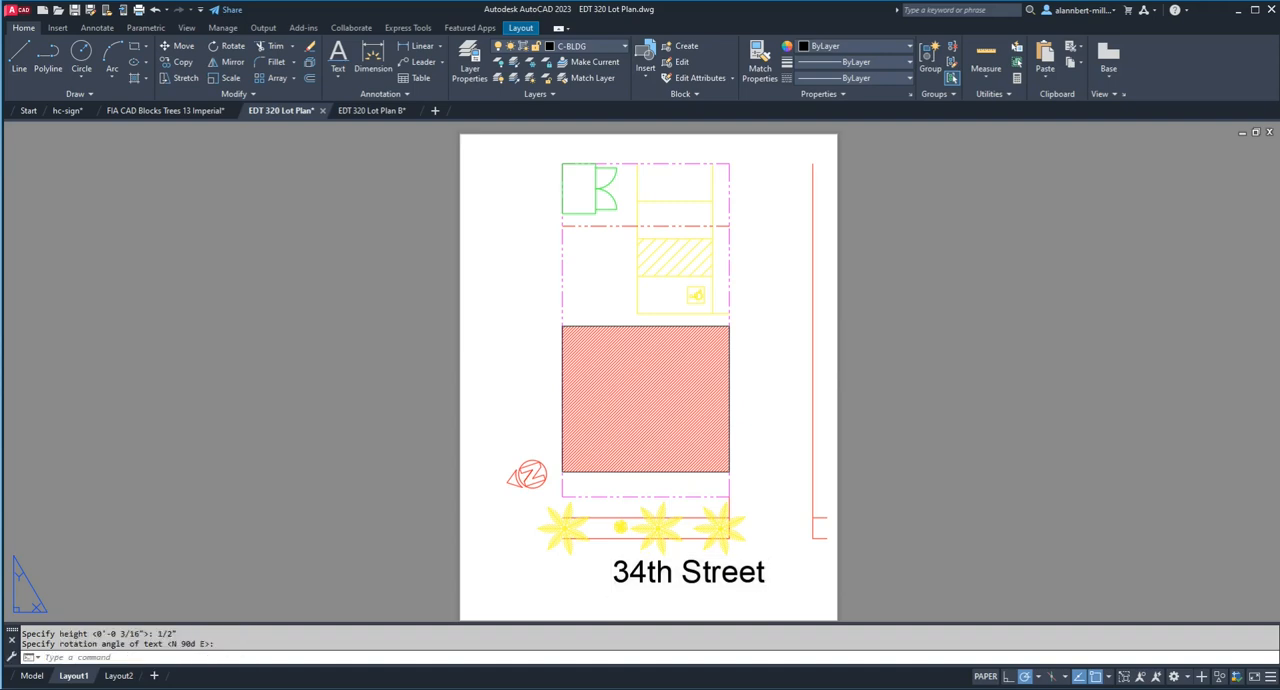
Step: Move the "34th Street" text to the left so it sits centered beneath the lot
{"action": "type", "text": "m"}
{"action": "key", "text": "Return"}
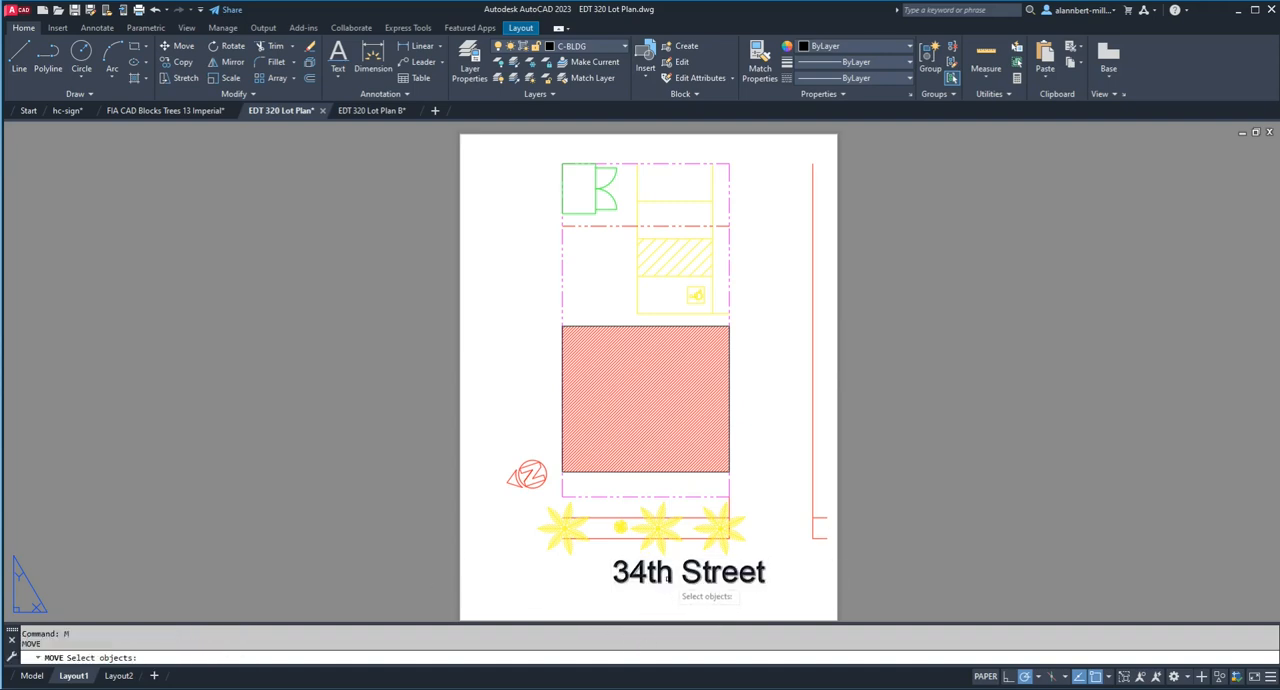
{"action": "left_click", "coordinate": [668, 578]}
{"action": "key", "text": "Return"}
{"action": "left_click", "coordinate": [676, 566]}
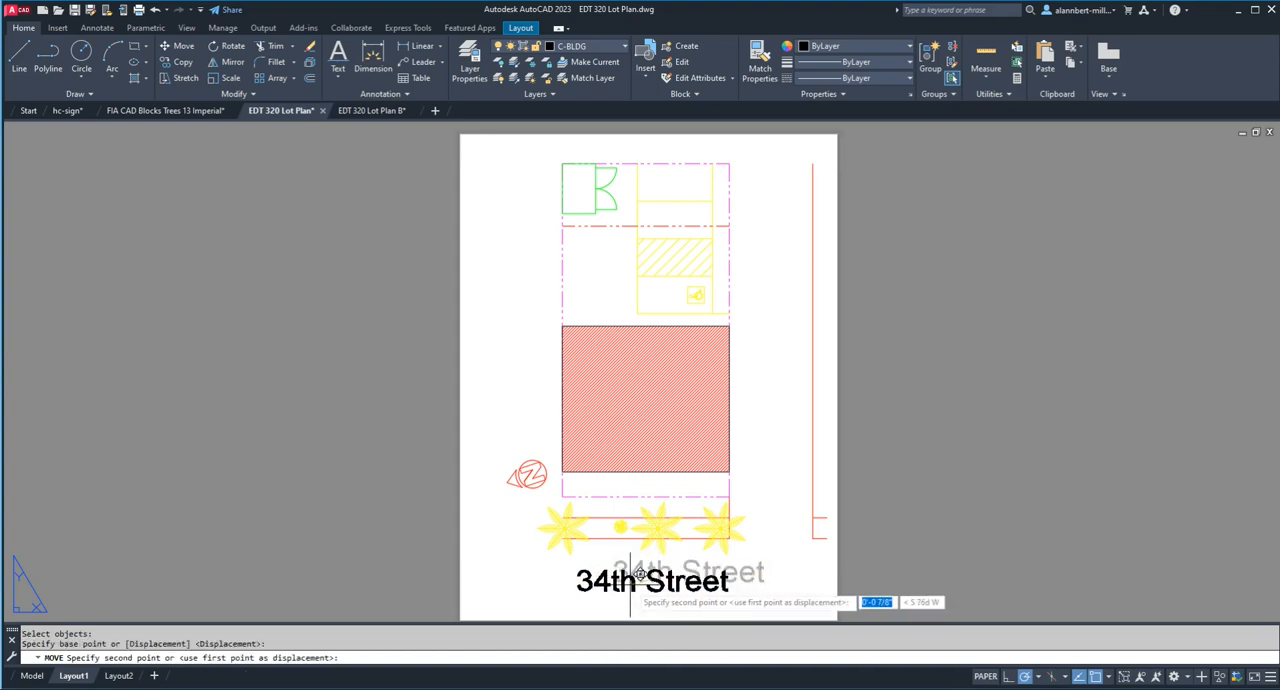
{"action": "left_click", "coordinate": [623, 575]}
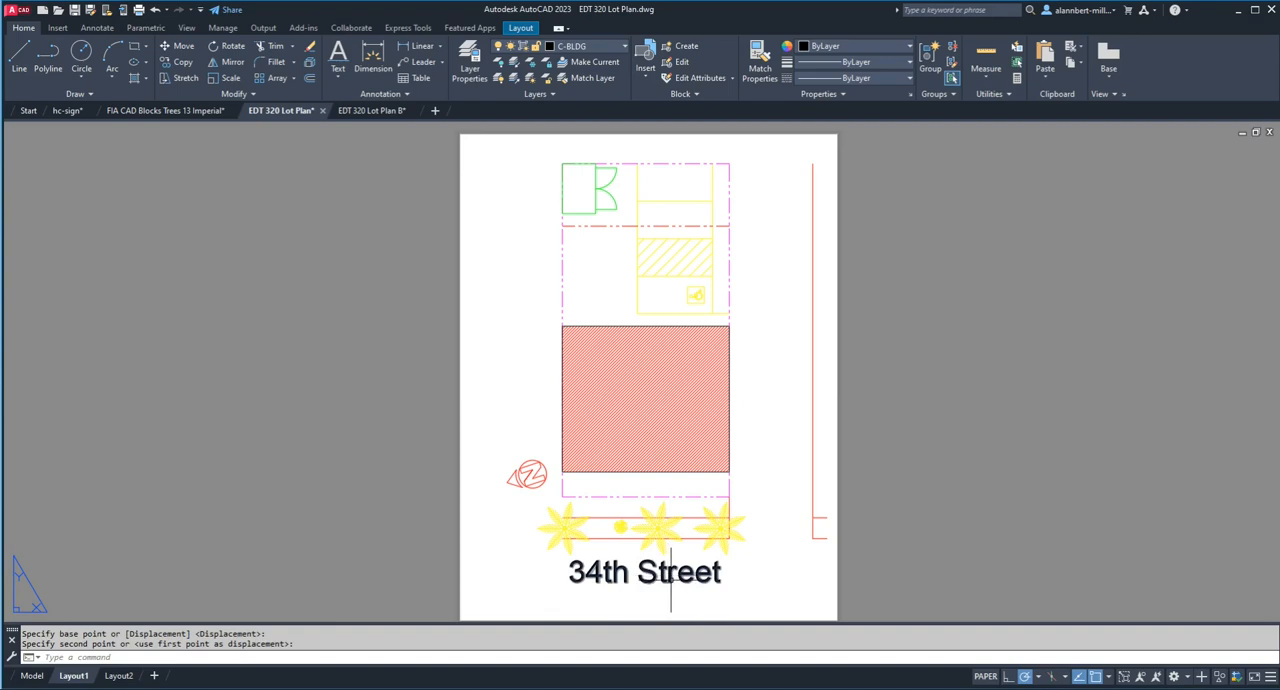
Step: Set the height of the "34th Street" text to 1/4" in its properties
{"action": "left_click", "coordinate": [669, 576]}
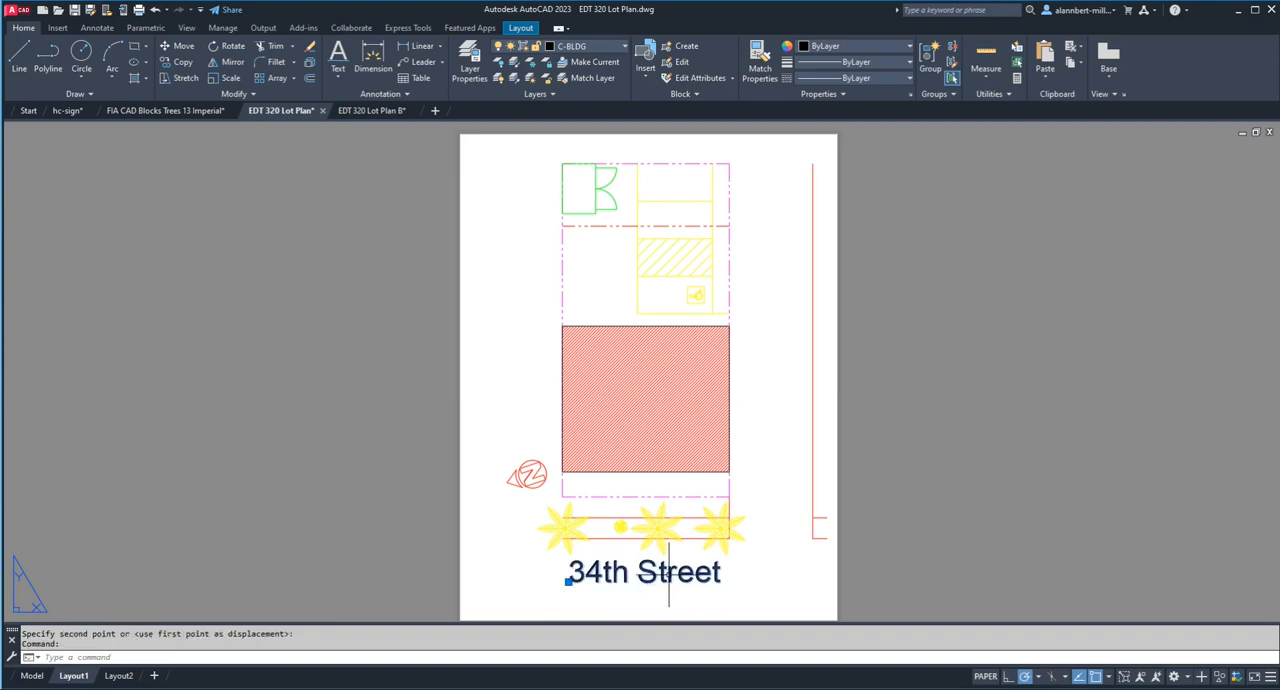
{"action": "right_click", "coordinate": [669, 577]}
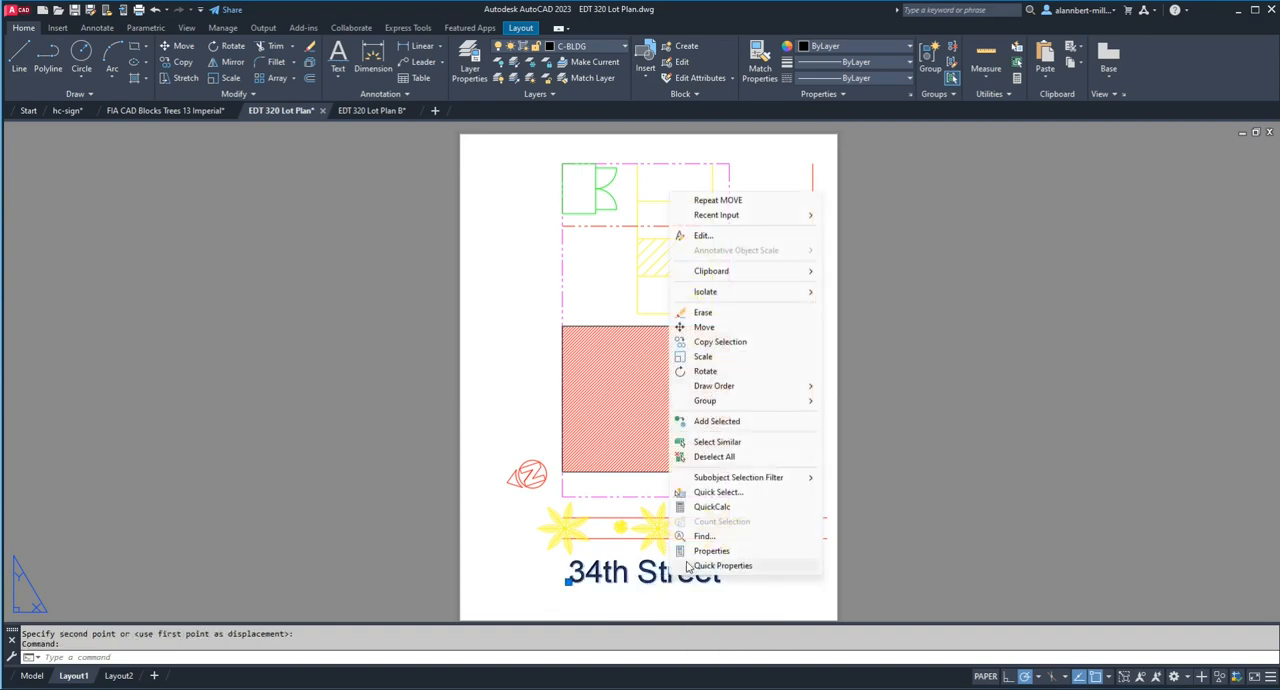
{"action": "left_click", "coordinate": [711, 551]}
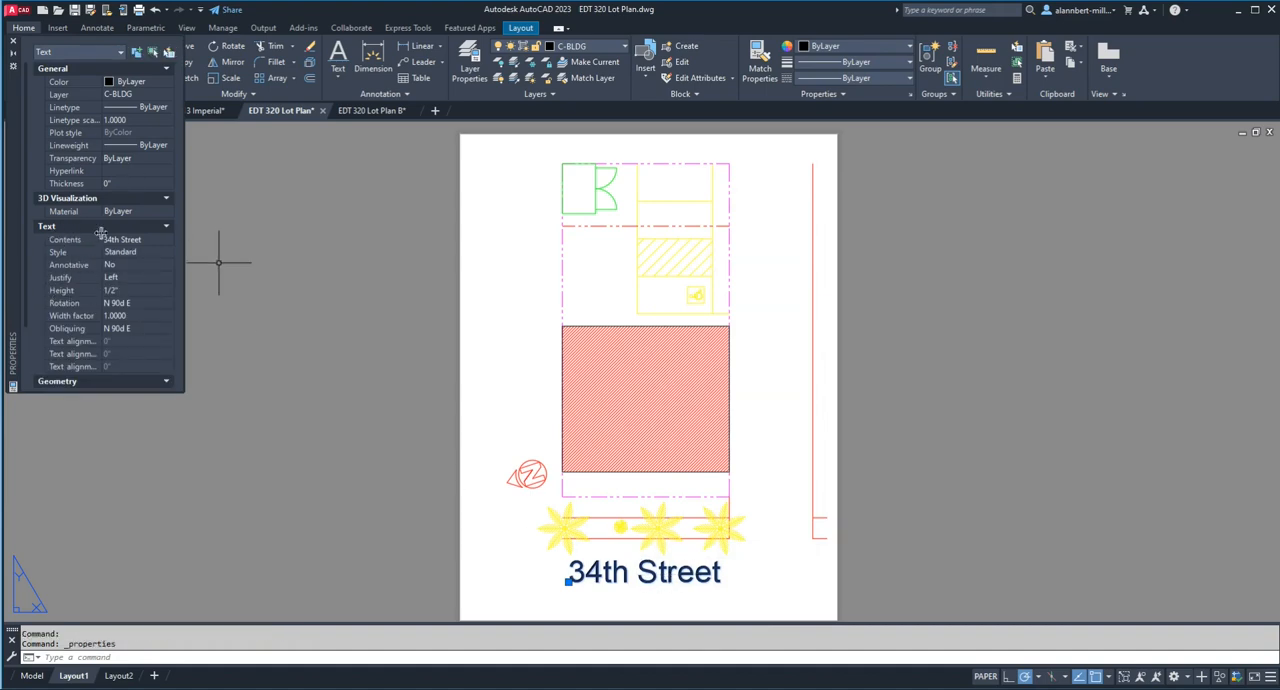
{"action": "left_click", "coordinate": [127, 291]}
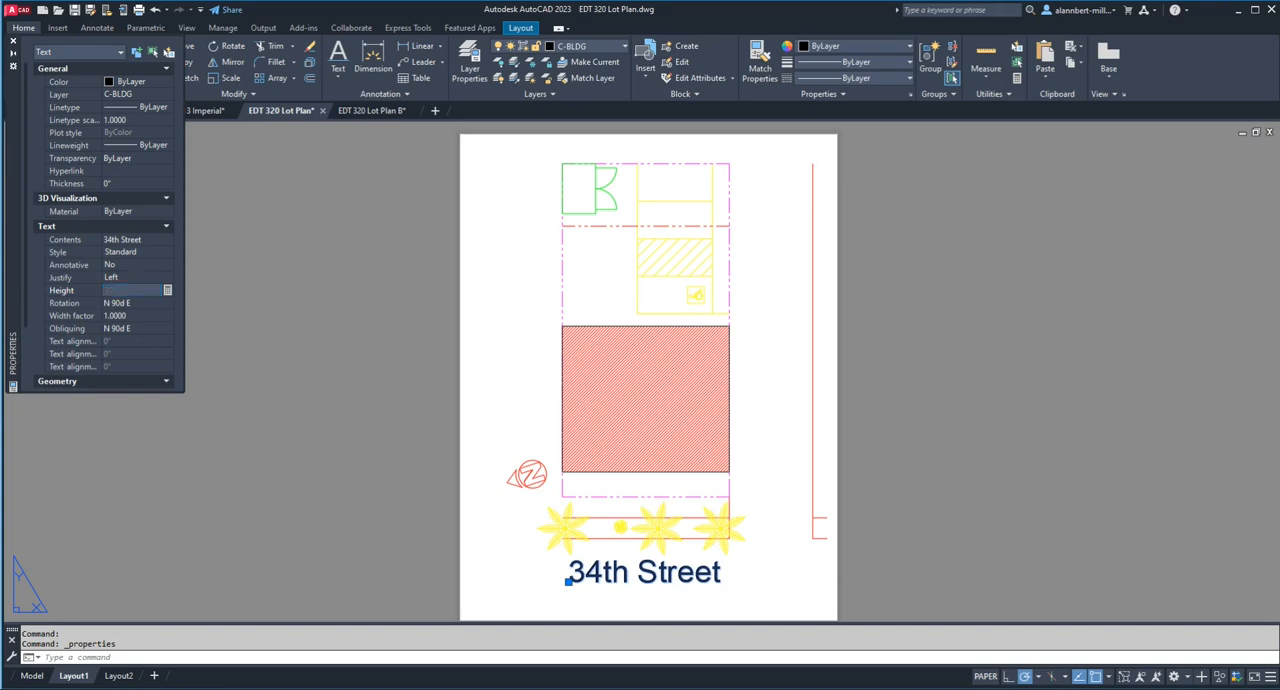
{"action": "type", "text": "1/4\""}
{"action": "key", "text": "Tab"}
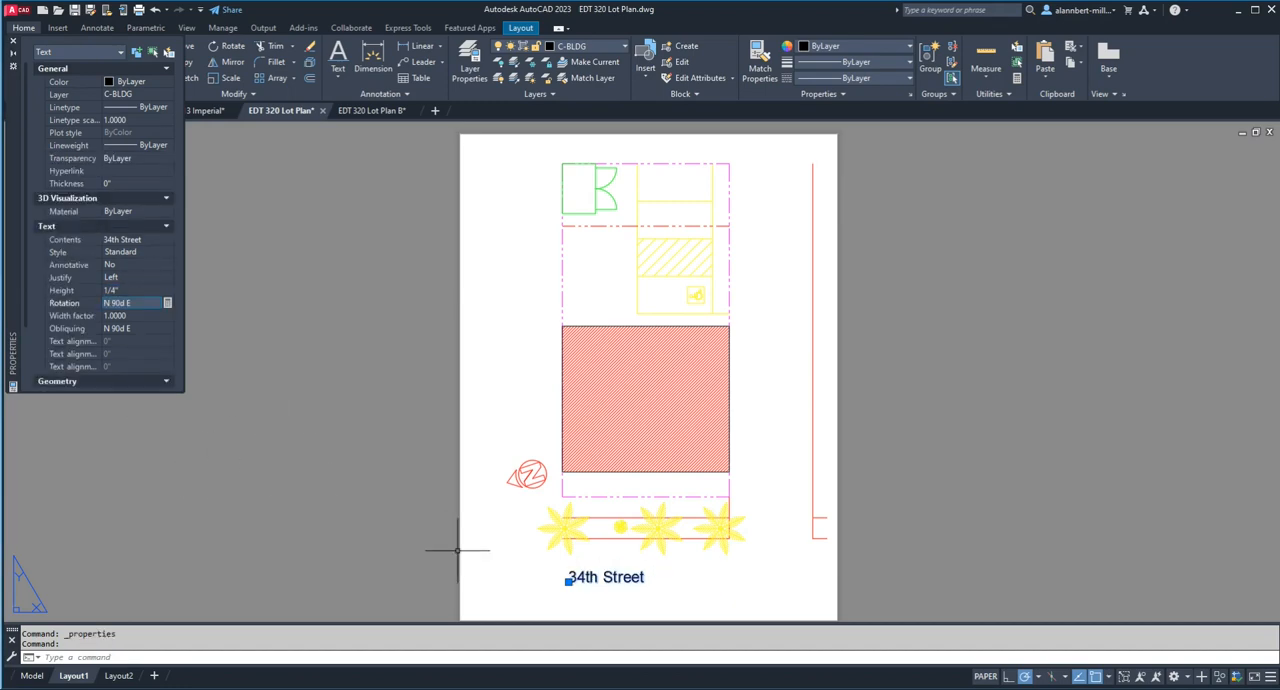
Step: Move the reduced "34th Street" text horizontally about 1" to the right to recenter it under the lot
{"action": "type", "text": "m"}
{"action": "key", "text": "Return"}
{"action": "left_click", "coordinate": [594, 578]}
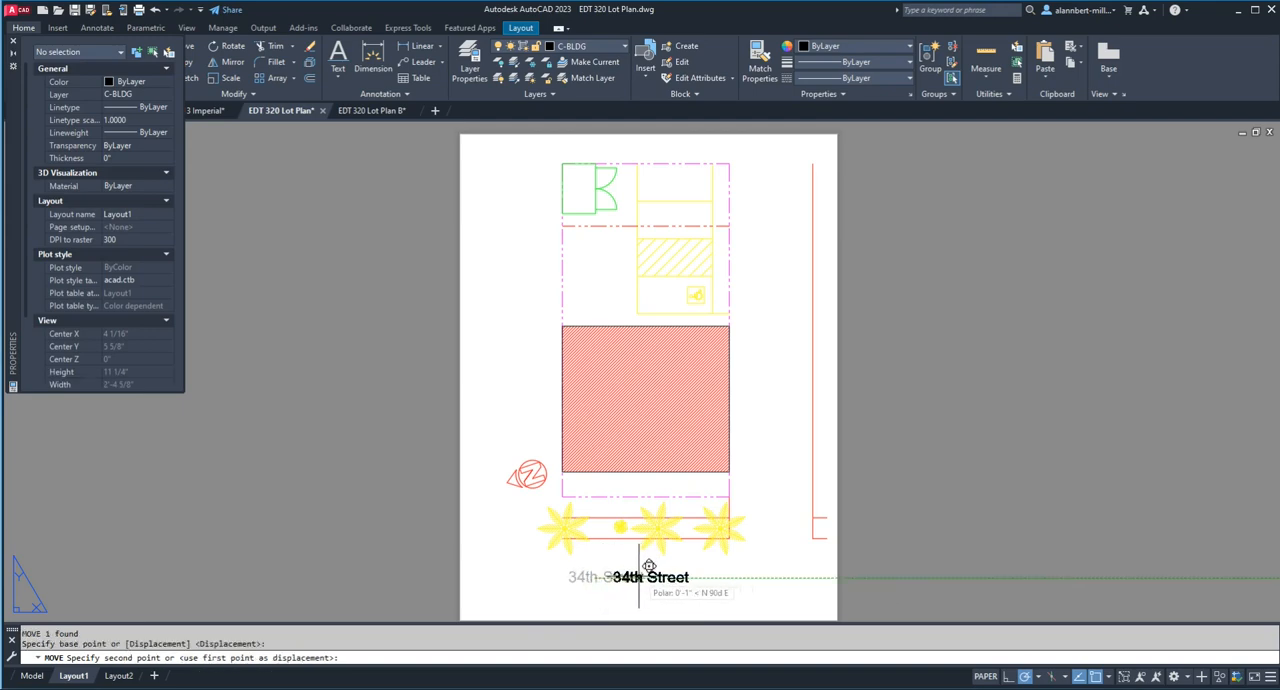
{"action": "left_click", "coordinate": [636, 577]}
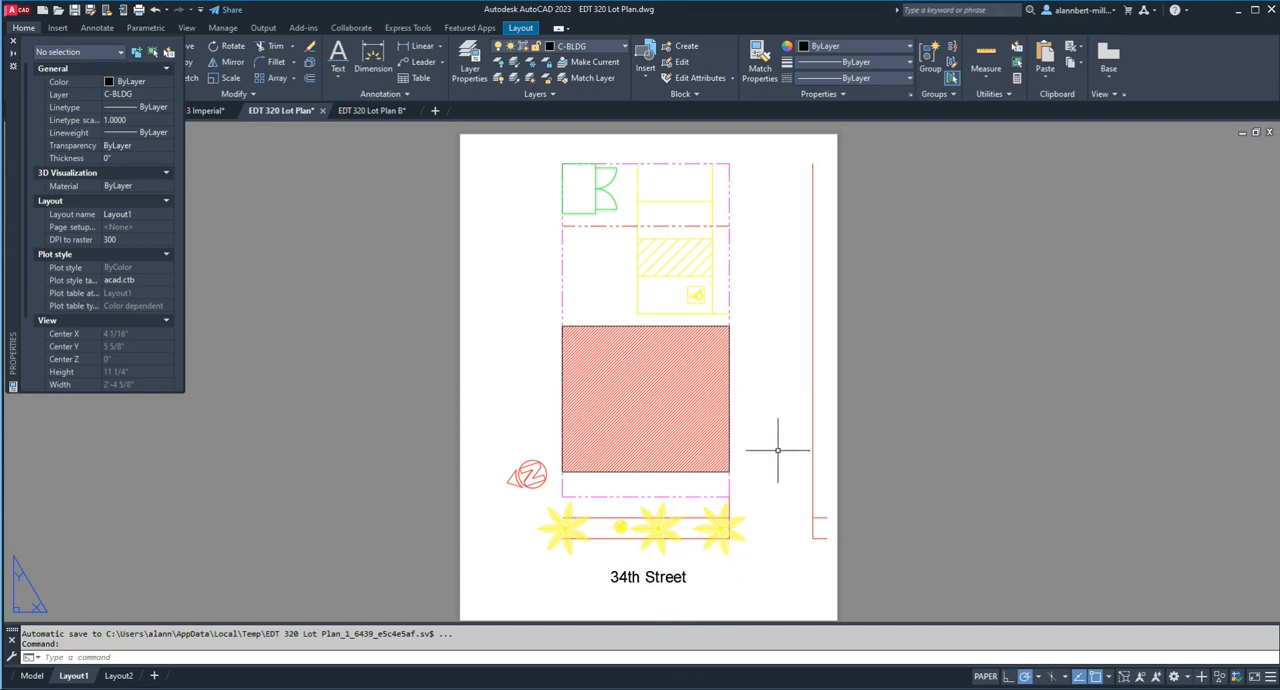
Step: Add vertical single-line text "Avant Garde Alley" at 1/4" height, reading upward between the lot and the far alley line
{"action": "left_click", "coordinate": [338, 76]}
{"action": "left_click", "coordinate": [362, 128]}
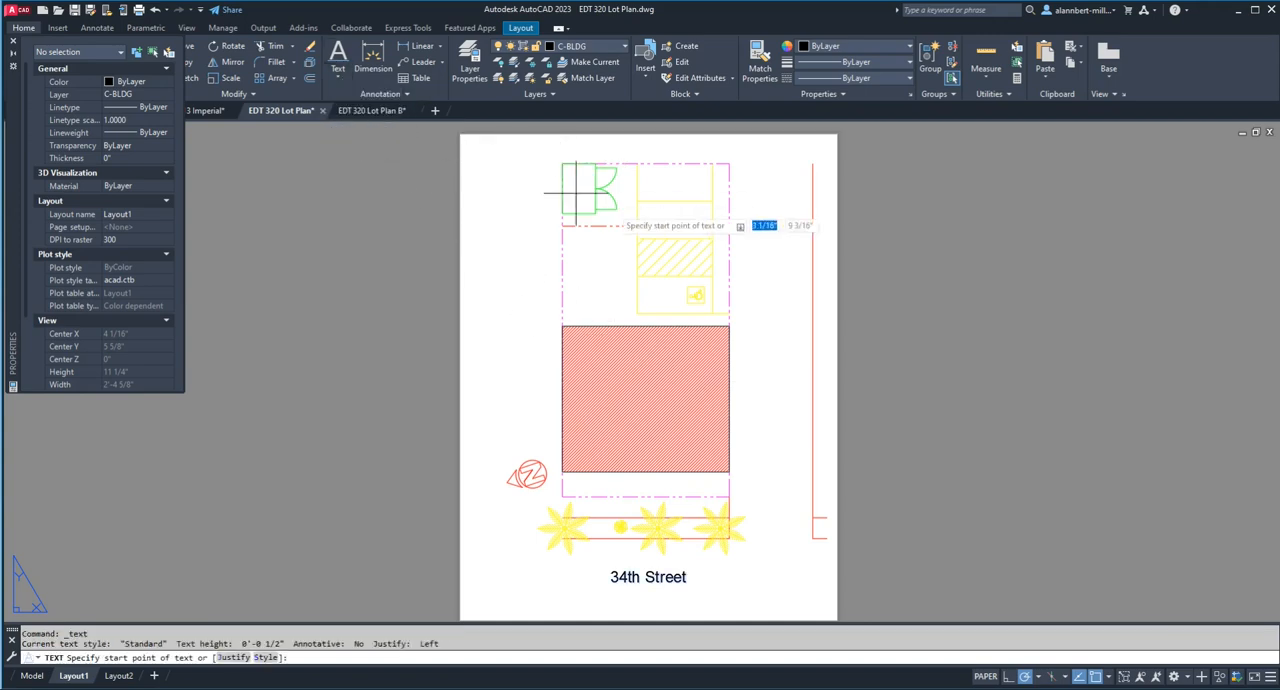
{"action": "left_click", "coordinate": [773, 419]}
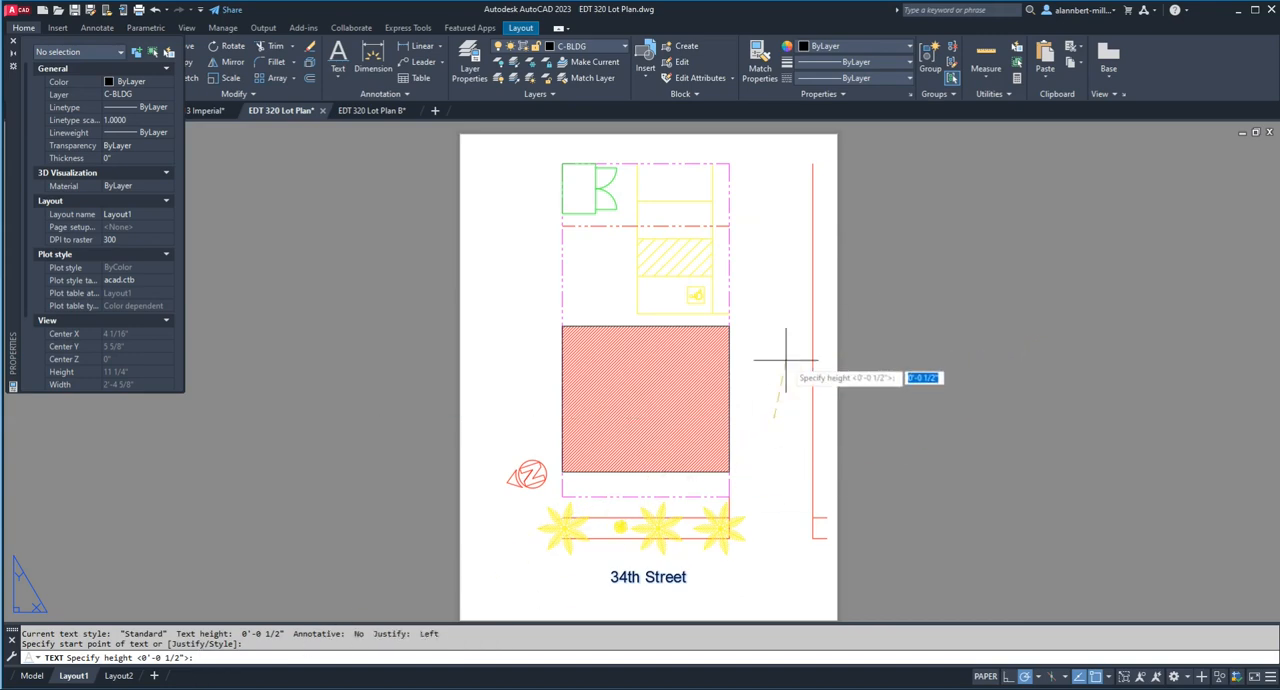
{"action": "type", "text": "1/4"}
{"action": "key", "text": "Return"}
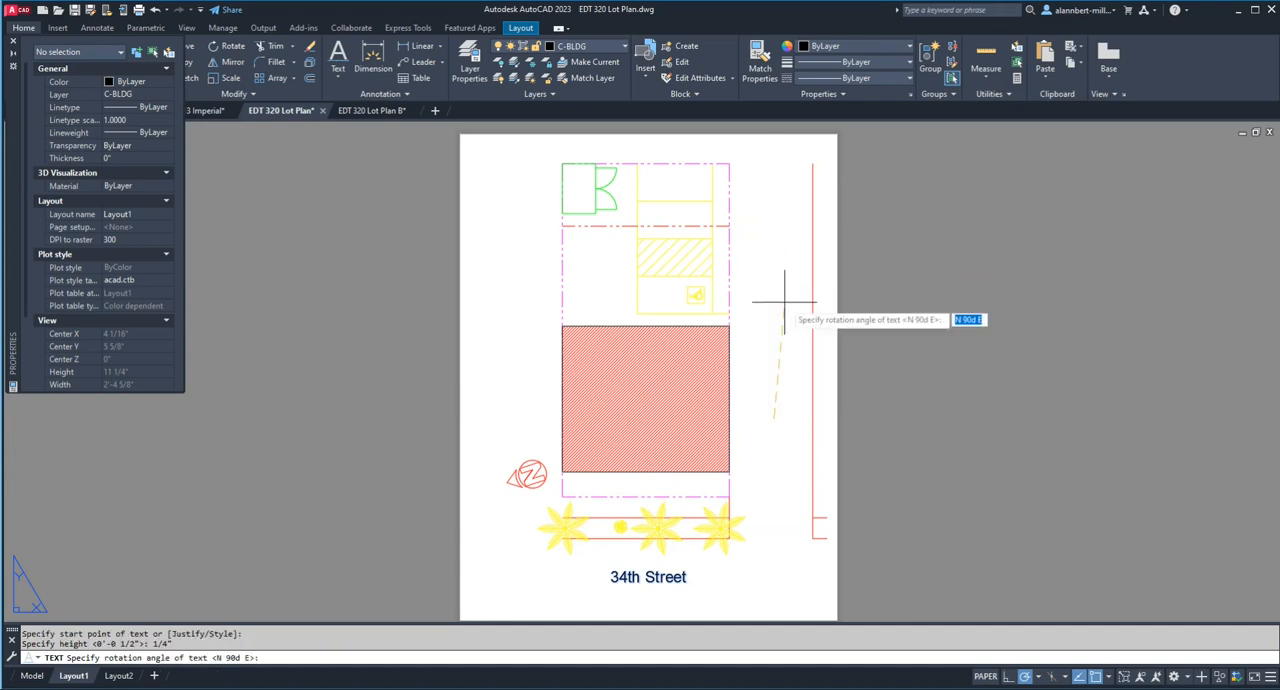
{"action": "left_click", "coordinate": [773, 230]}
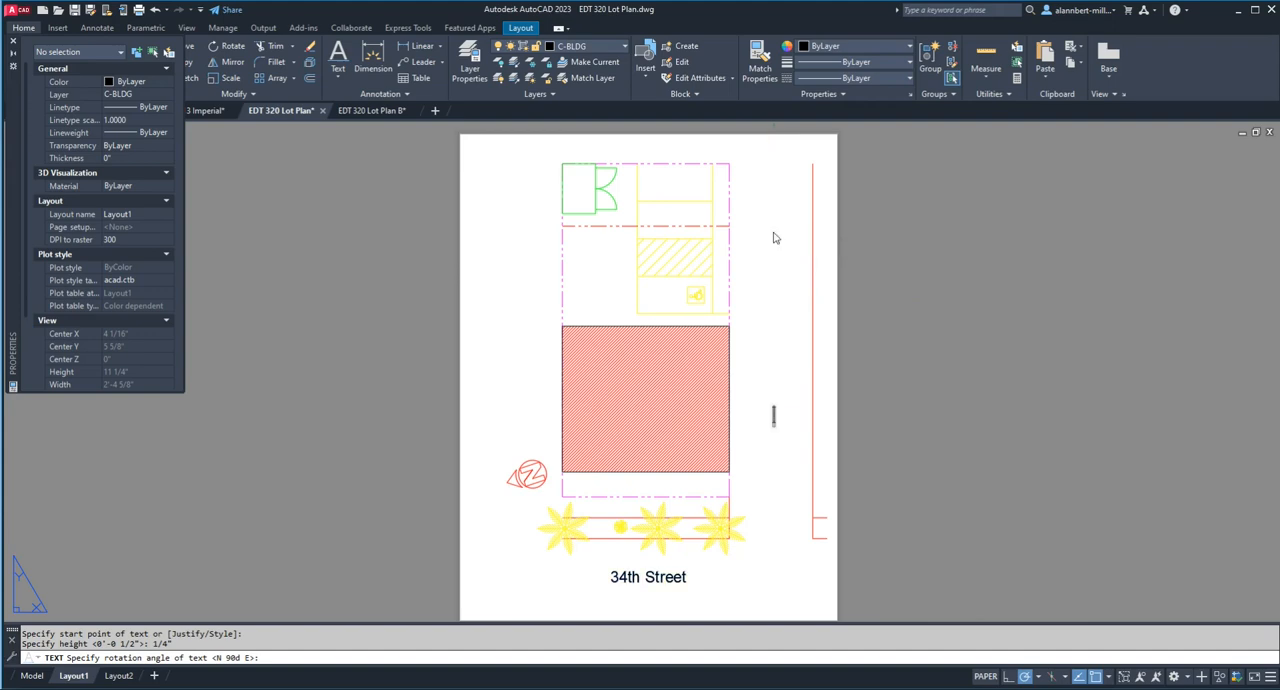
{"action": "type", "text": "Avant"}
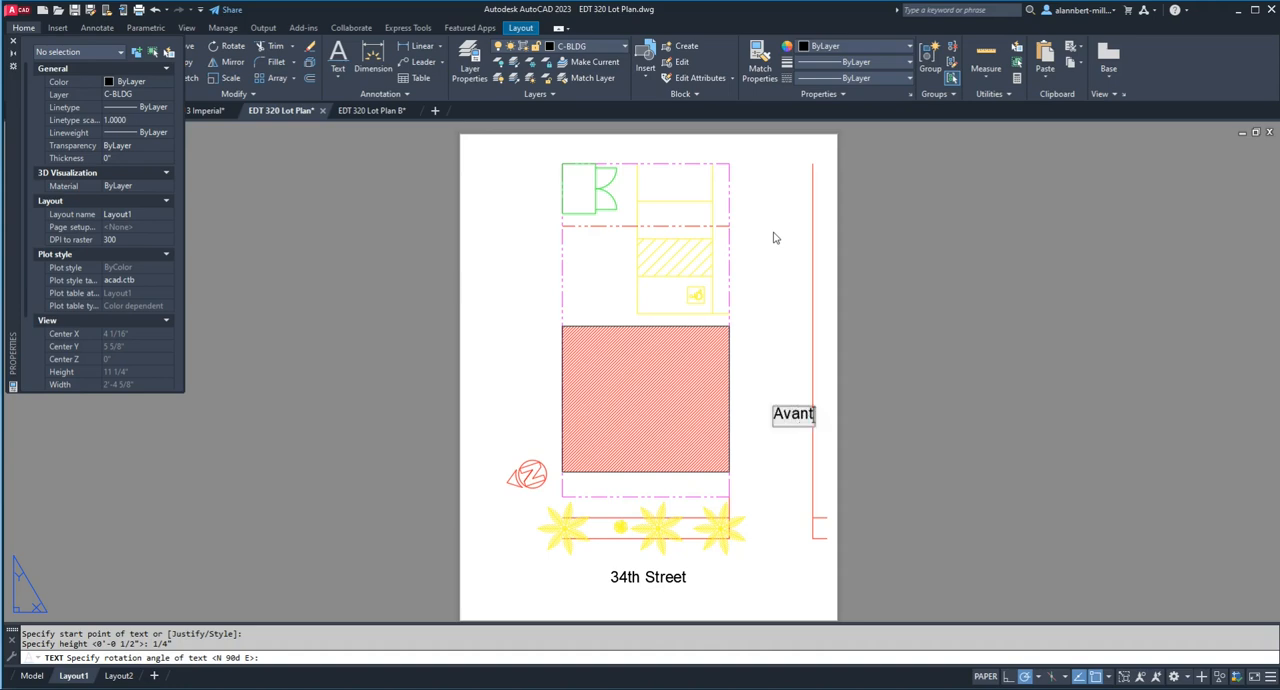
{"action": "type", "text": " Garde"}
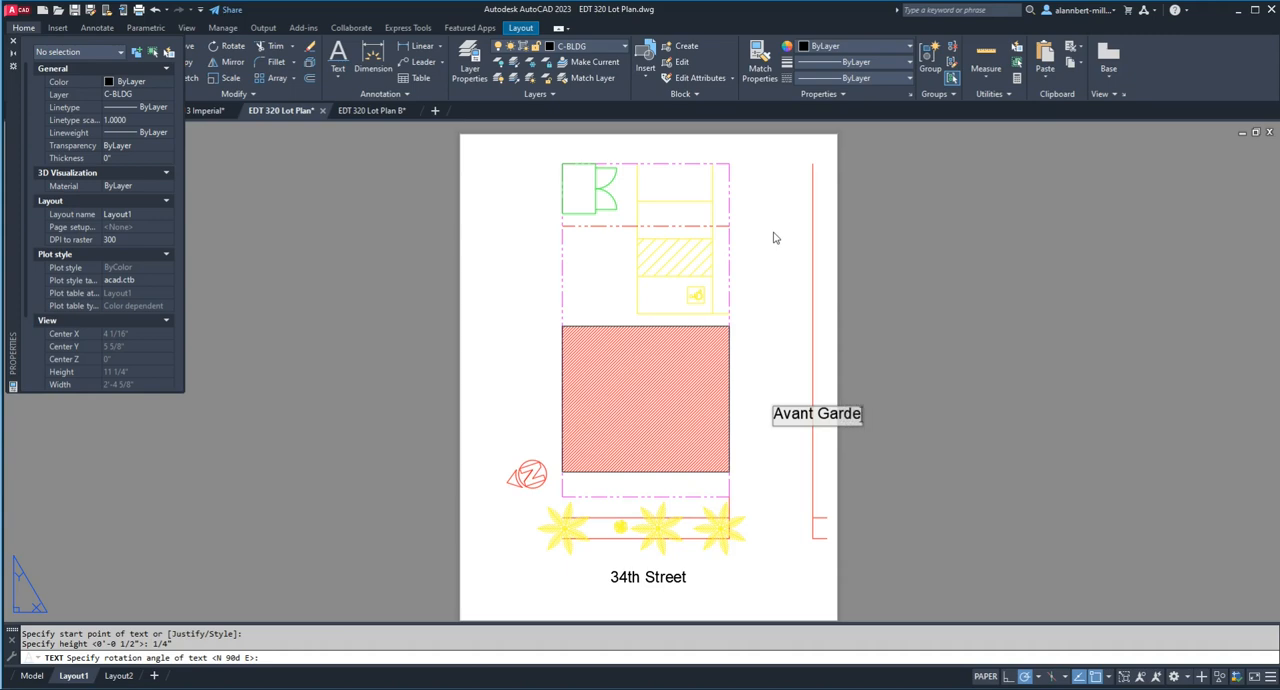
{"action": "type", "text": " Alley"}
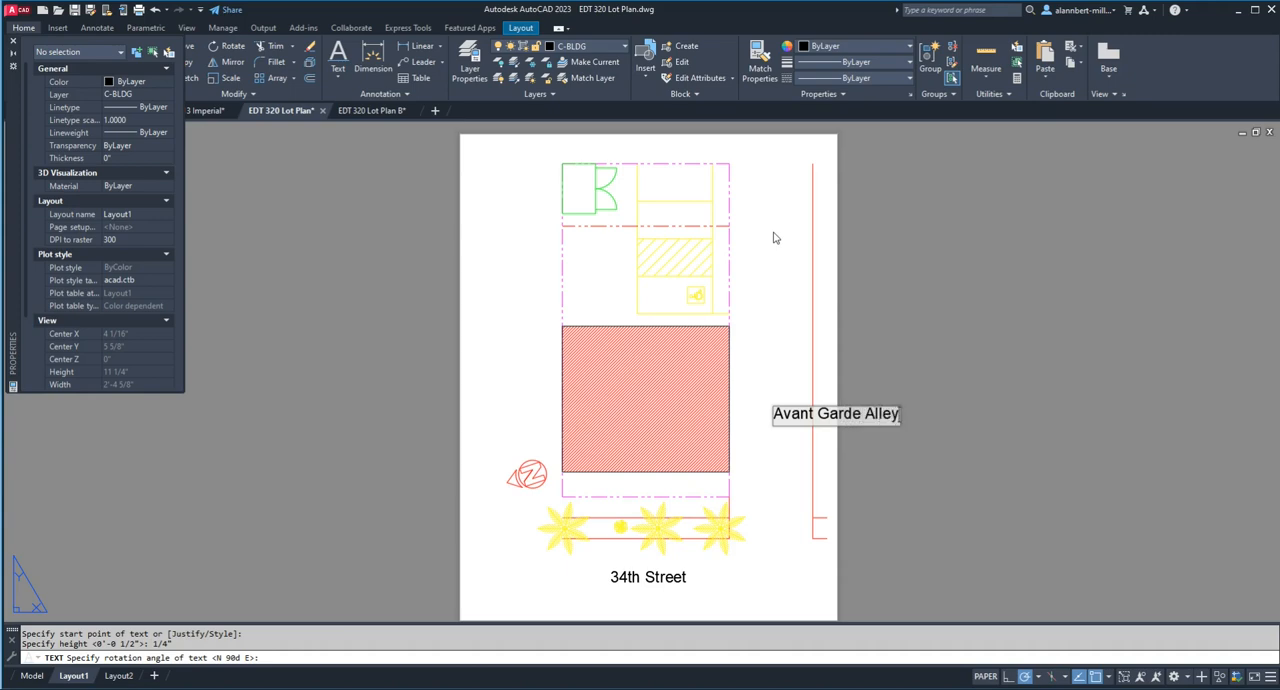
{"action": "key", "text": "Return"}
{"action": "key", "text": "Return"}
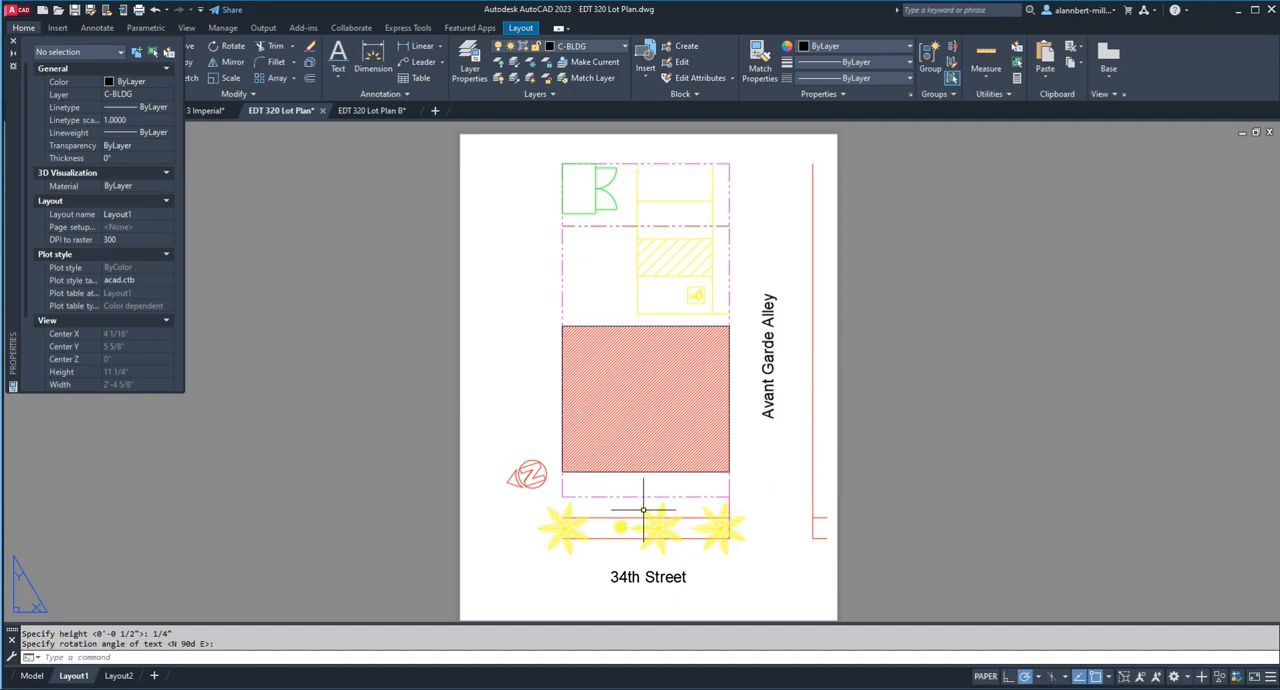
{"action": "scroll", "coordinate": [662, 511], "scroll_direction": "up", "scroll_amount": 7}
{"action": "scroll", "coordinate": [649, 514], "scroll_direction": "down", "scroll_amount": 5}
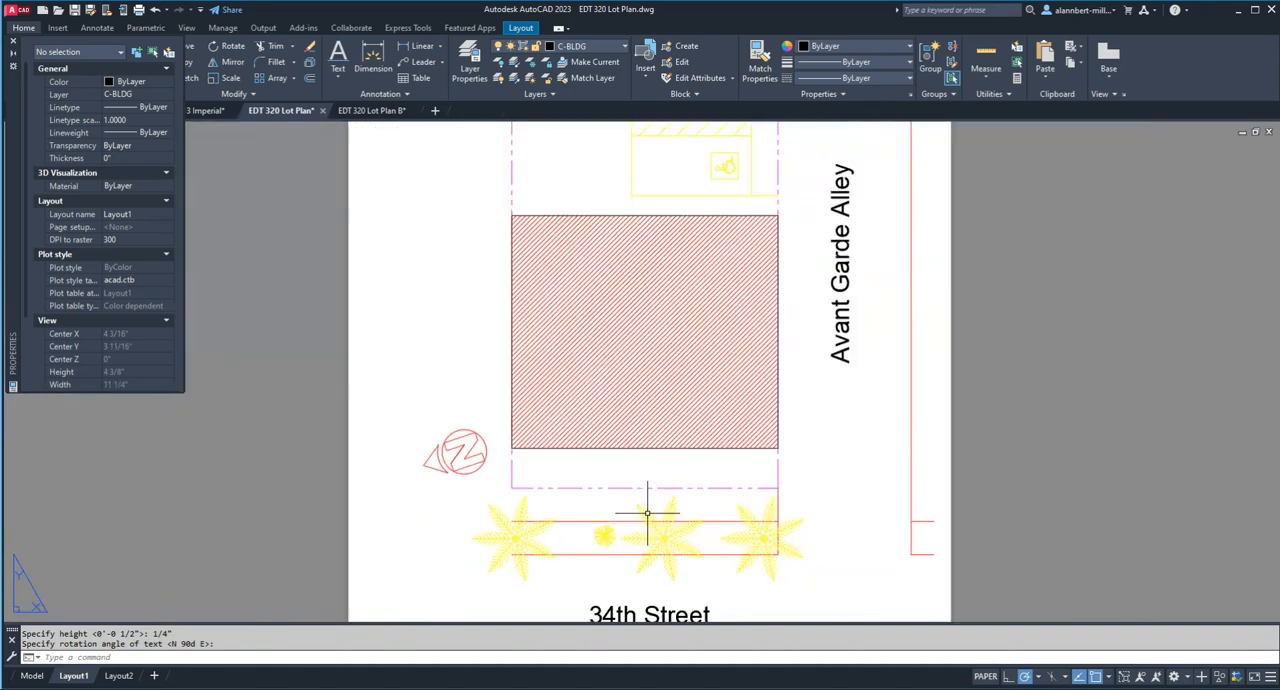
{"action": "scroll", "coordinate": [647, 513], "scroll_direction": "up", "scroll_amount": 3}
{"action": "scroll", "coordinate": [647, 513], "scroll_direction": "down", "scroll_amount": 2}
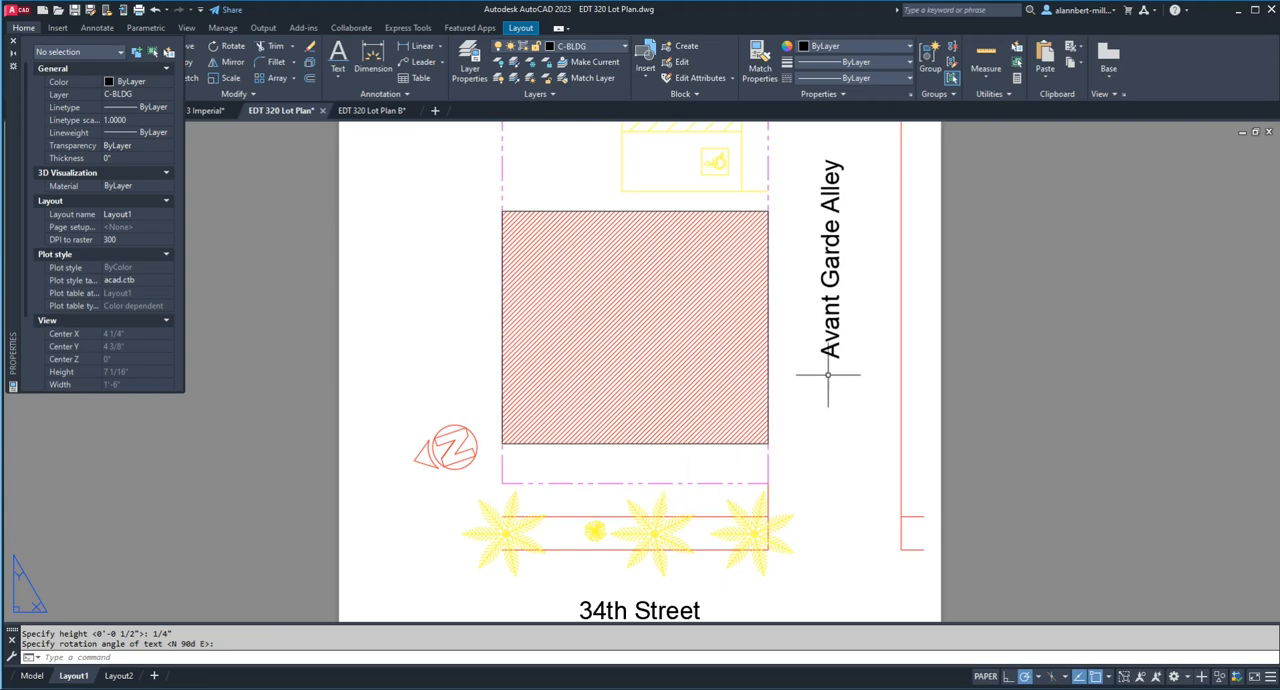
{"action": "scroll", "coordinate": [825, 371], "scroll_direction": "down", "scroll_amount": 2}
{"action": "scroll", "coordinate": [810, 381], "scroll_direction": "up", "scroll_amount": 2}
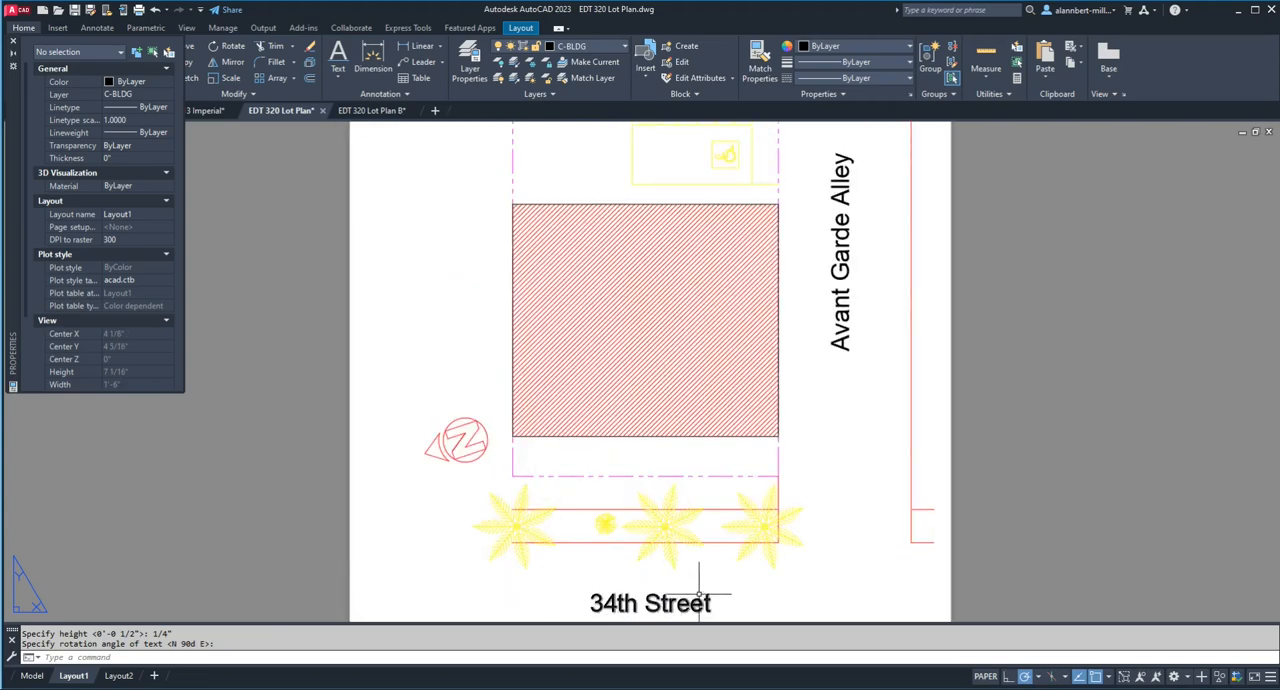
{"action": "scroll", "coordinate": [699, 595], "scroll_direction": "down", "scroll_amount": 2}
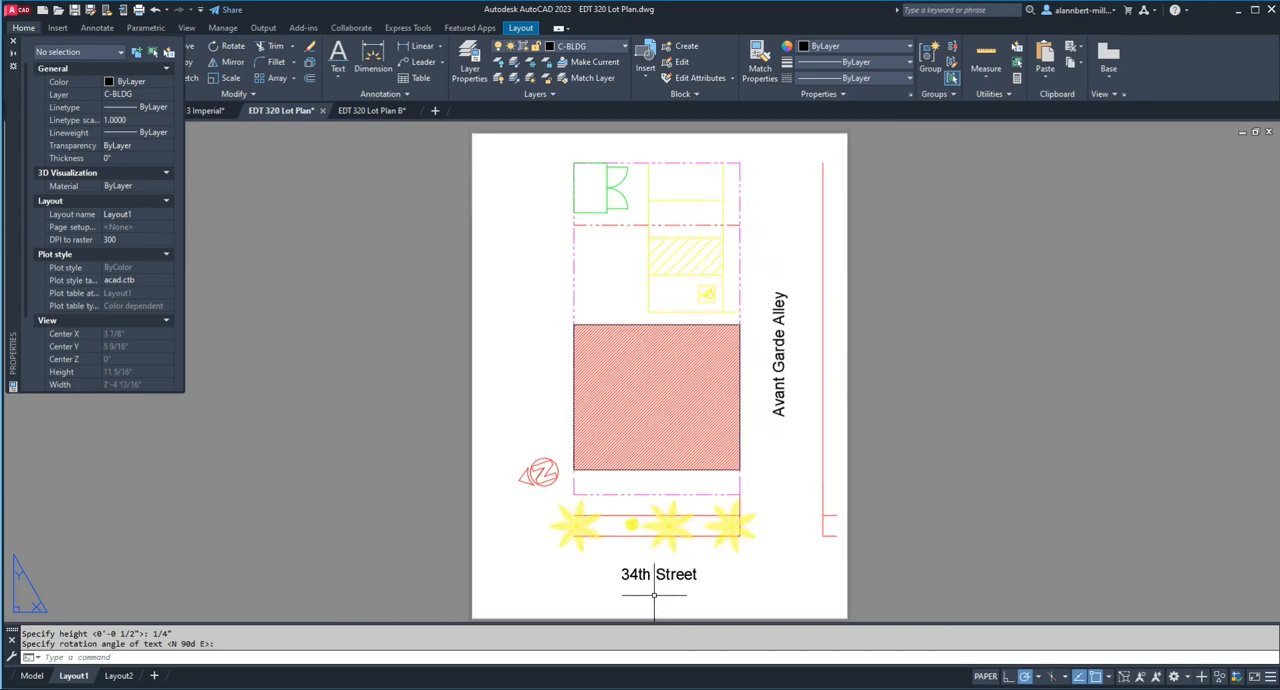
Step: Copy the "34th Street" text straight up about 1 9/16" to sit just above the row of trees
{"action": "type", "text": "cp"}
{"action": "key", "text": "Return"}
{"action": "left_click", "coordinate": [645, 576]}
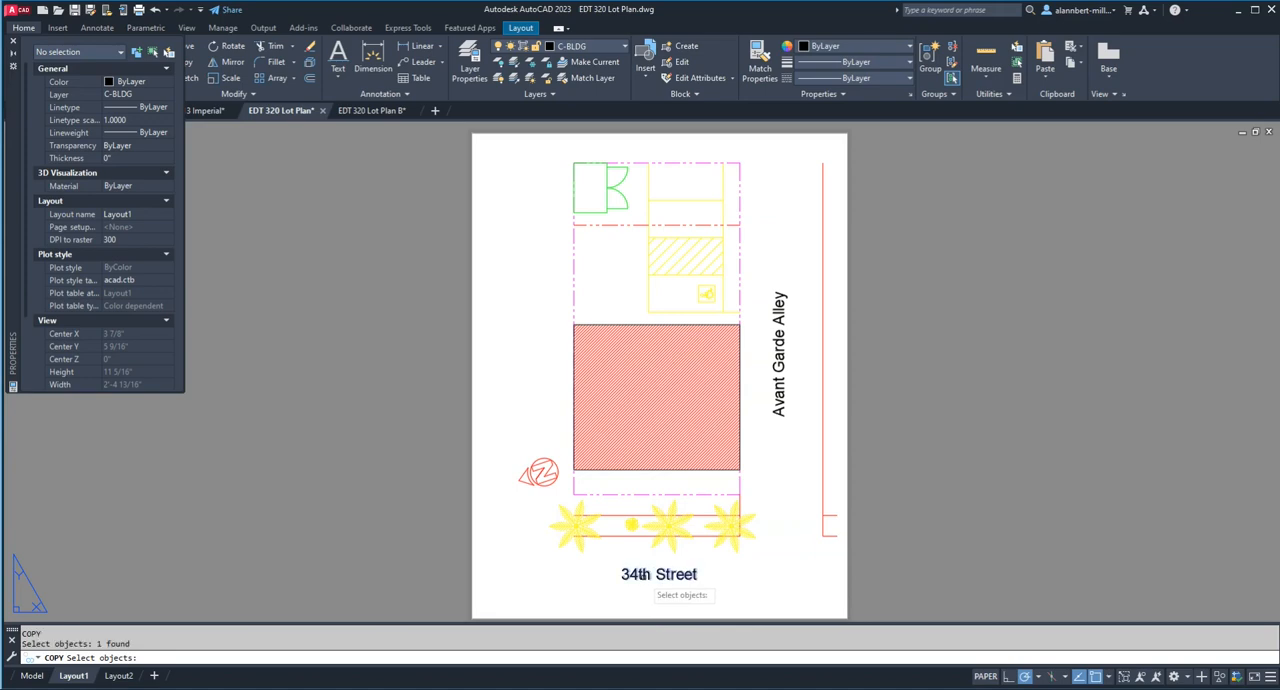
{"action": "key", "text": "Return"}
{"action": "left_click", "coordinate": [642, 574]}
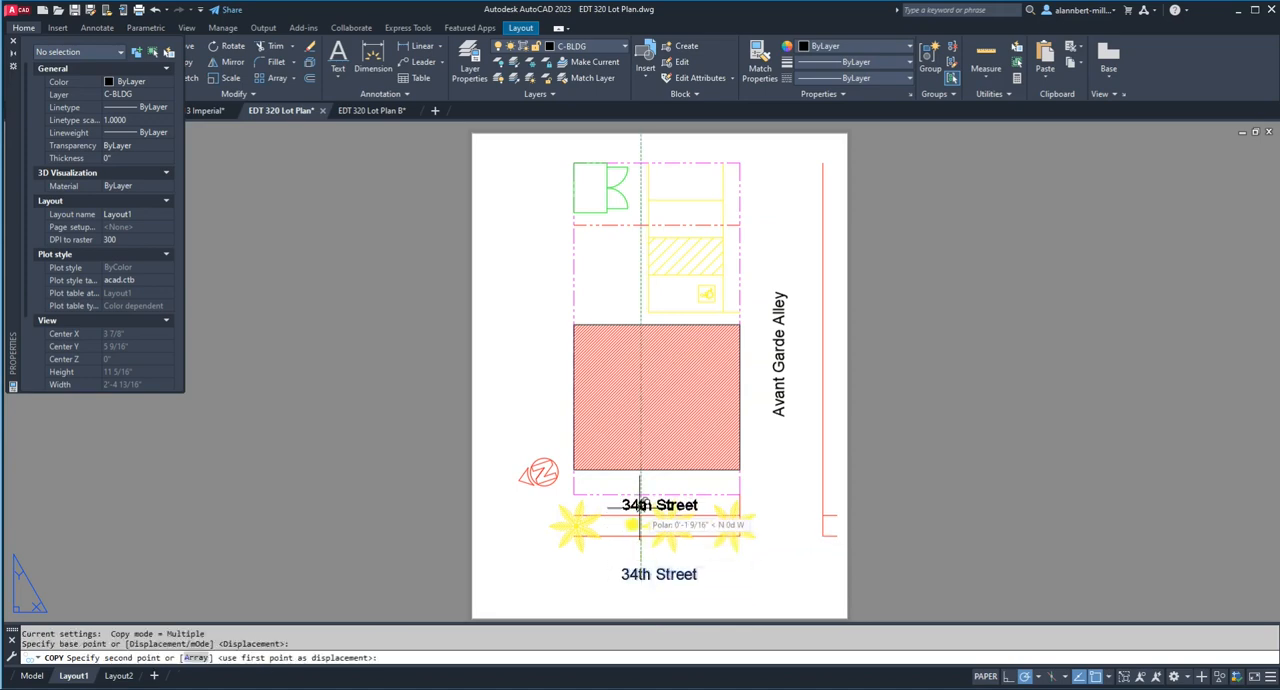
{"action": "left_click", "coordinate": [640, 524]}
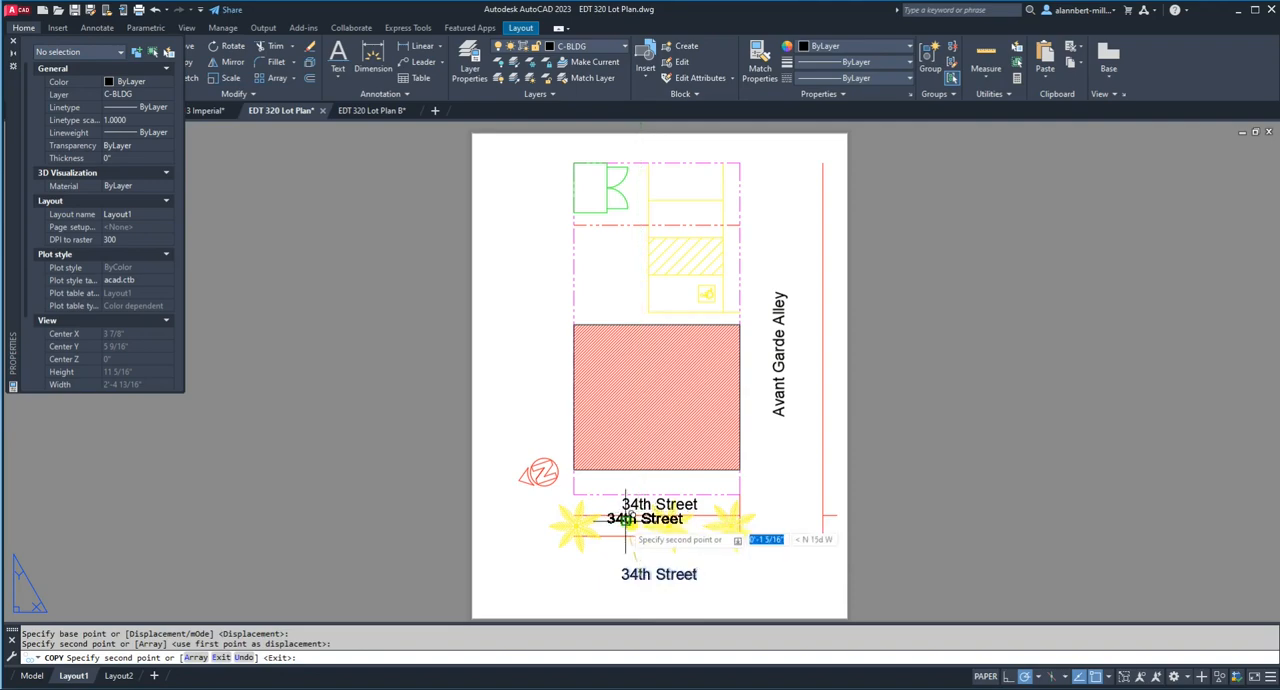
{"action": "key", "text": "Escape"}
{"action": "scroll", "coordinate": [642, 508], "scroll_direction": "up", "scroll_amount": 2}
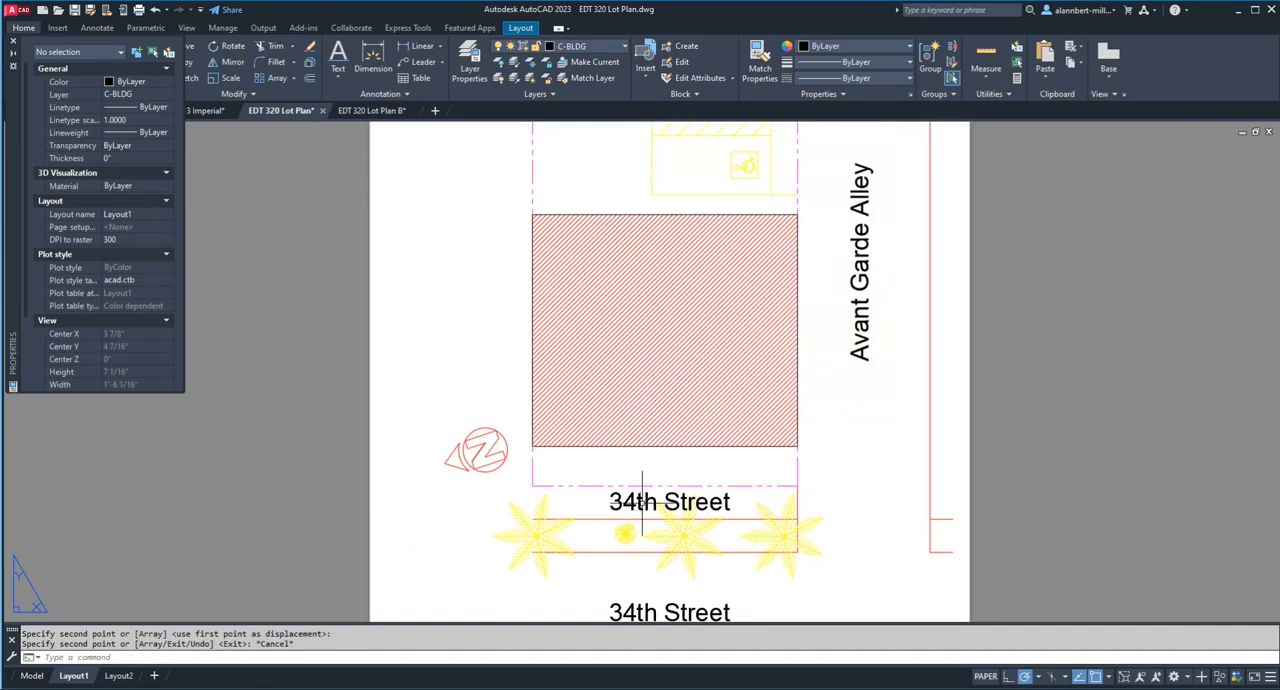
{"action": "double_click", "coordinate": [642, 503]}
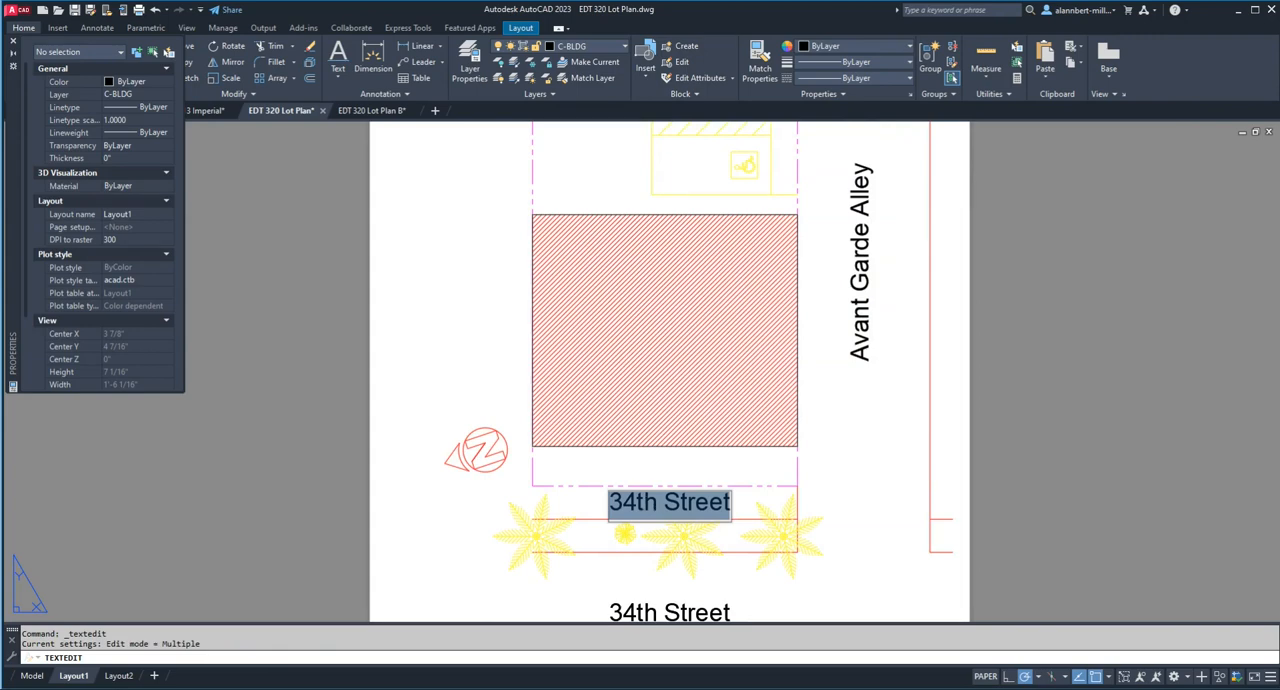
{"action": "key", "text": "Escape"}
{"action": "key", "text": "Escape"}
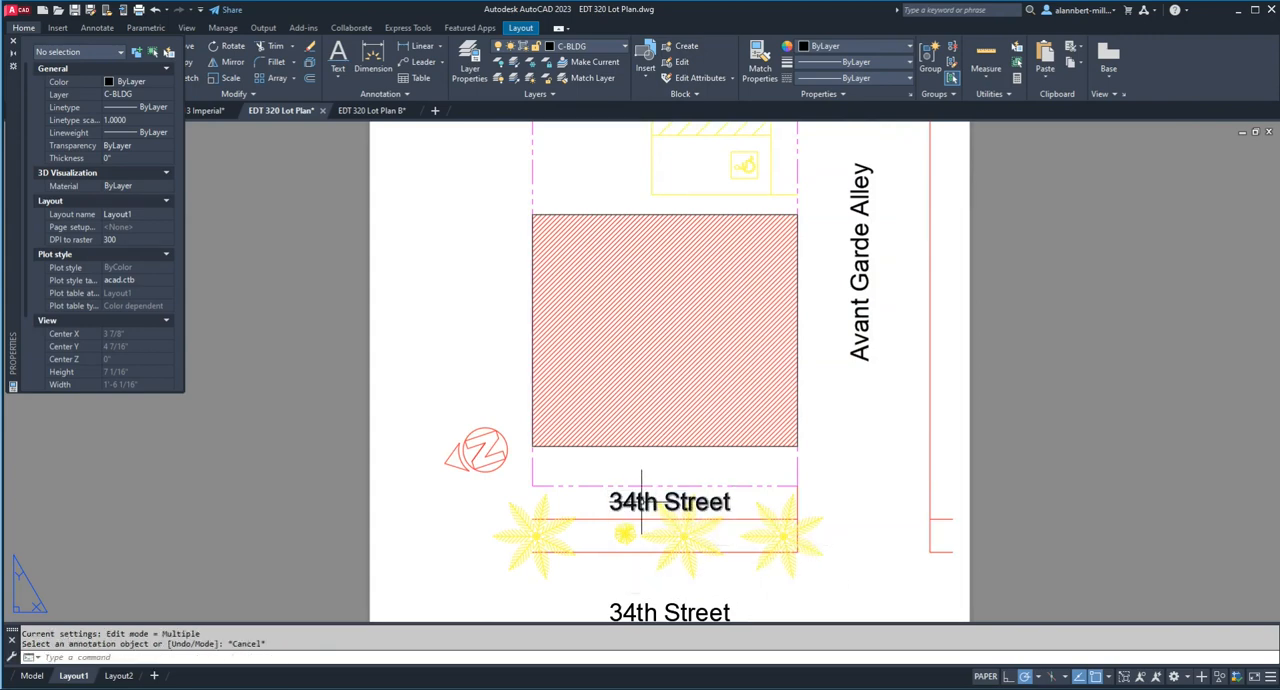
Step: Set the height of the copied "34th Street" text above the trees to 1/8" in its properties
{"action": "left_click", "coordinate": [642, 503]}
{"action": "right_click", "coordinate": [642, 503]}
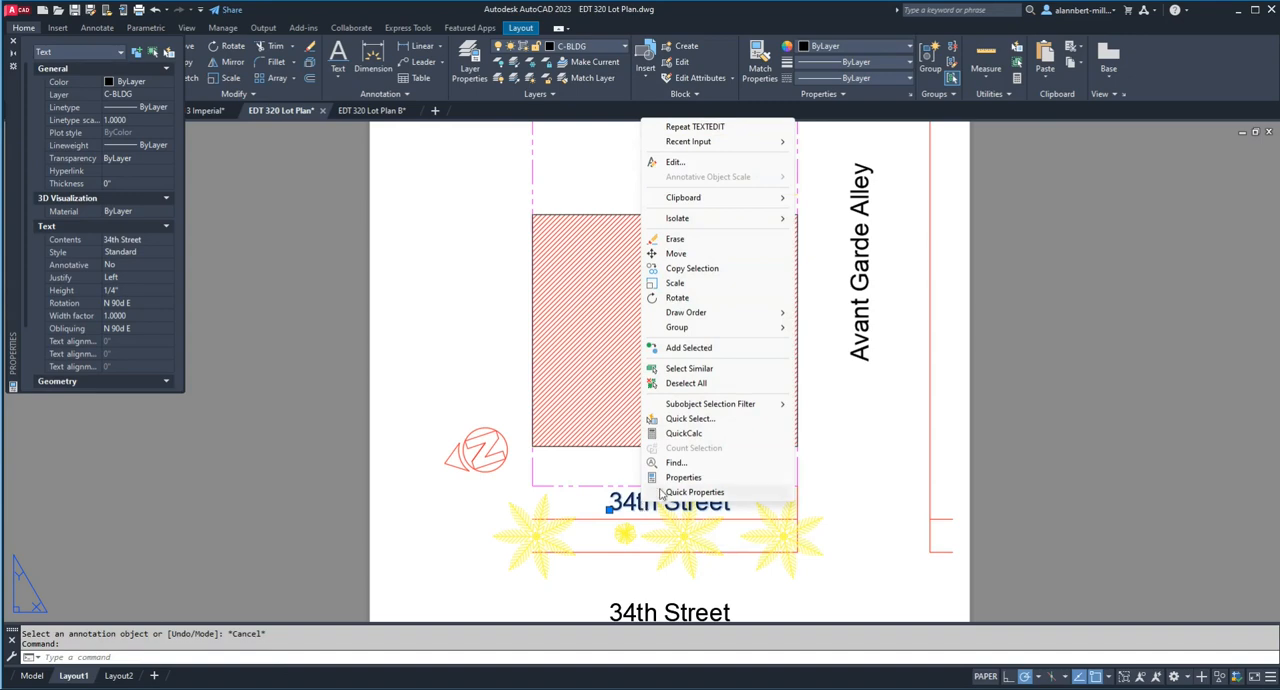
{"action": "left_click", "coordinate": [672, 478]}
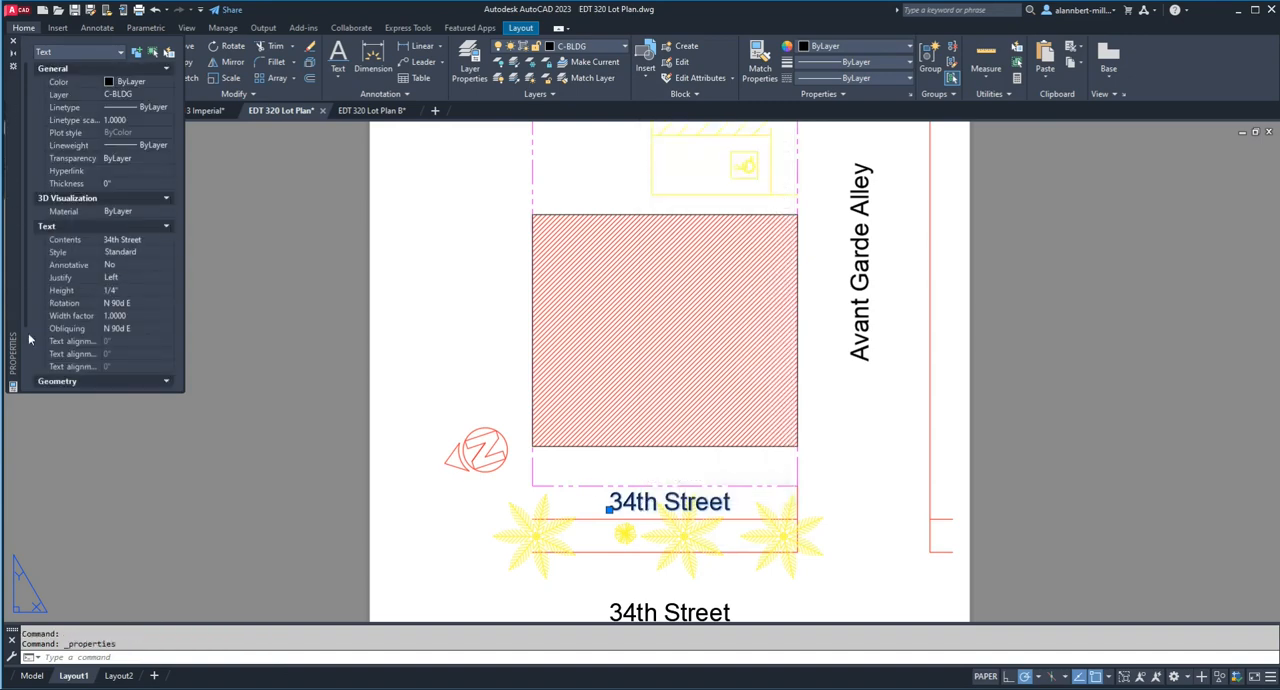
{"action": "left_click", "coordinate": [125, 290]}
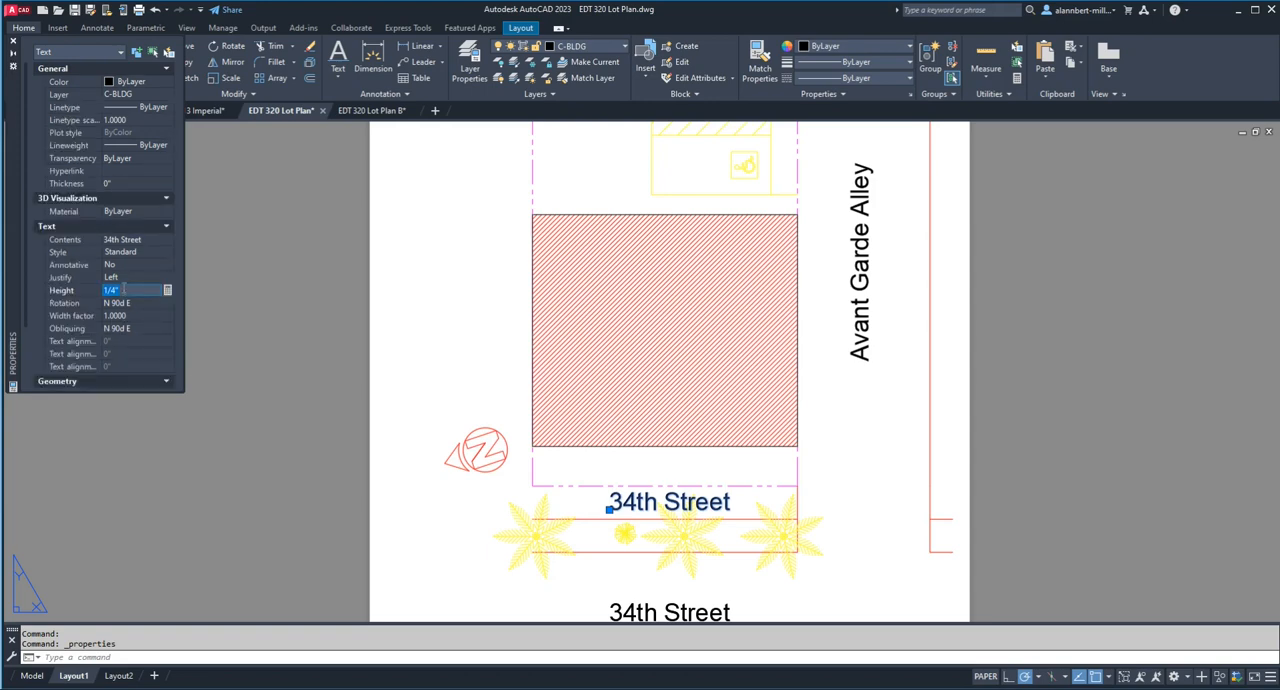
{"action": "key", "text": "Tab"}
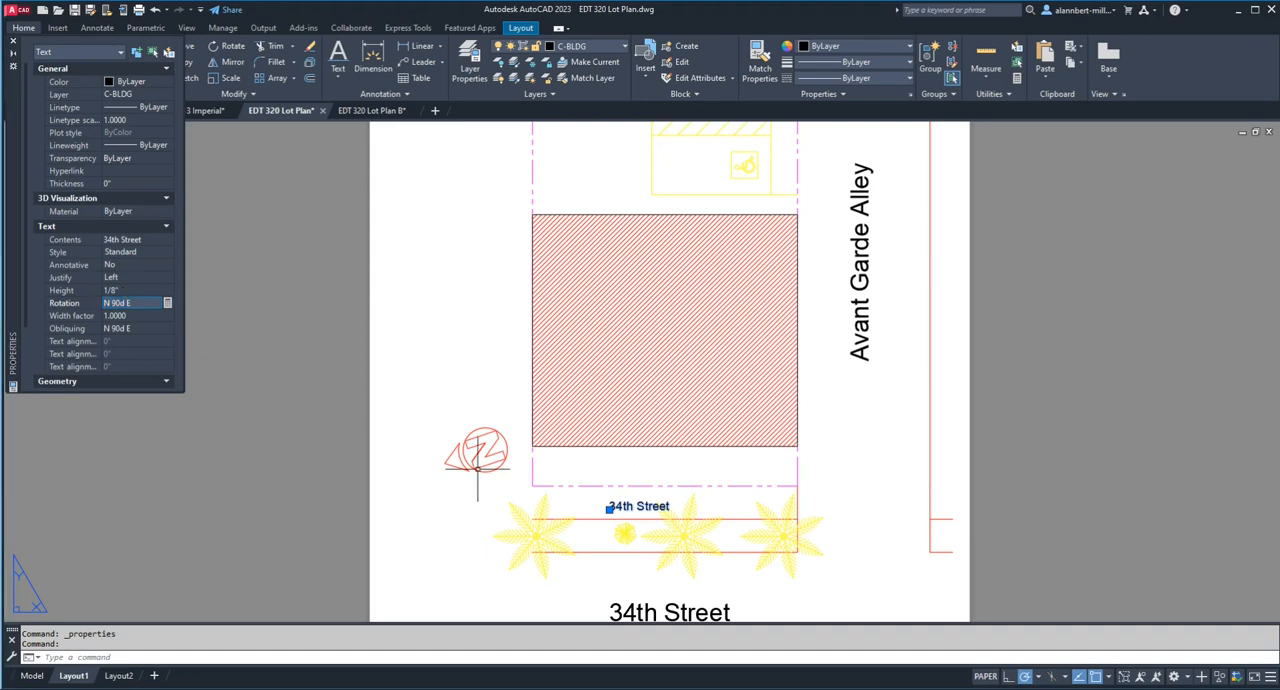
Step: Change the wording of the small copied text above the trees to "Sidewalk"
{"action": "double_click", "coordinate": [625, 507]}
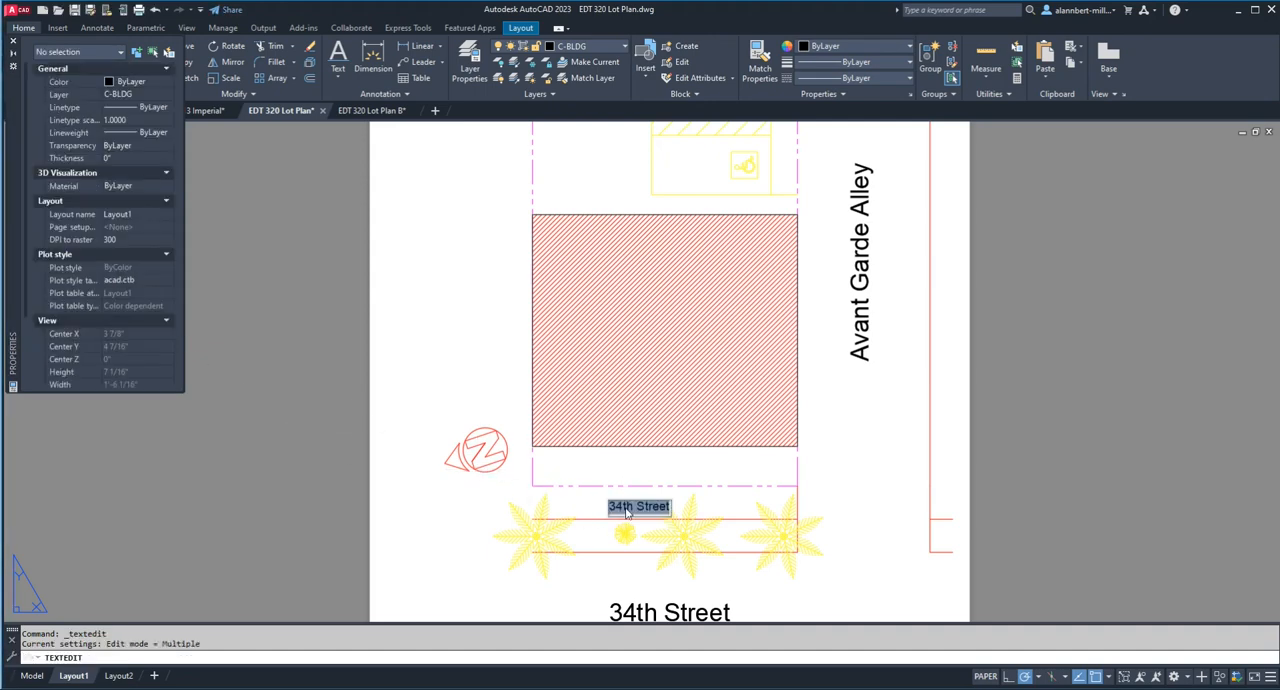
{"action": "type", "text": "Sid"}
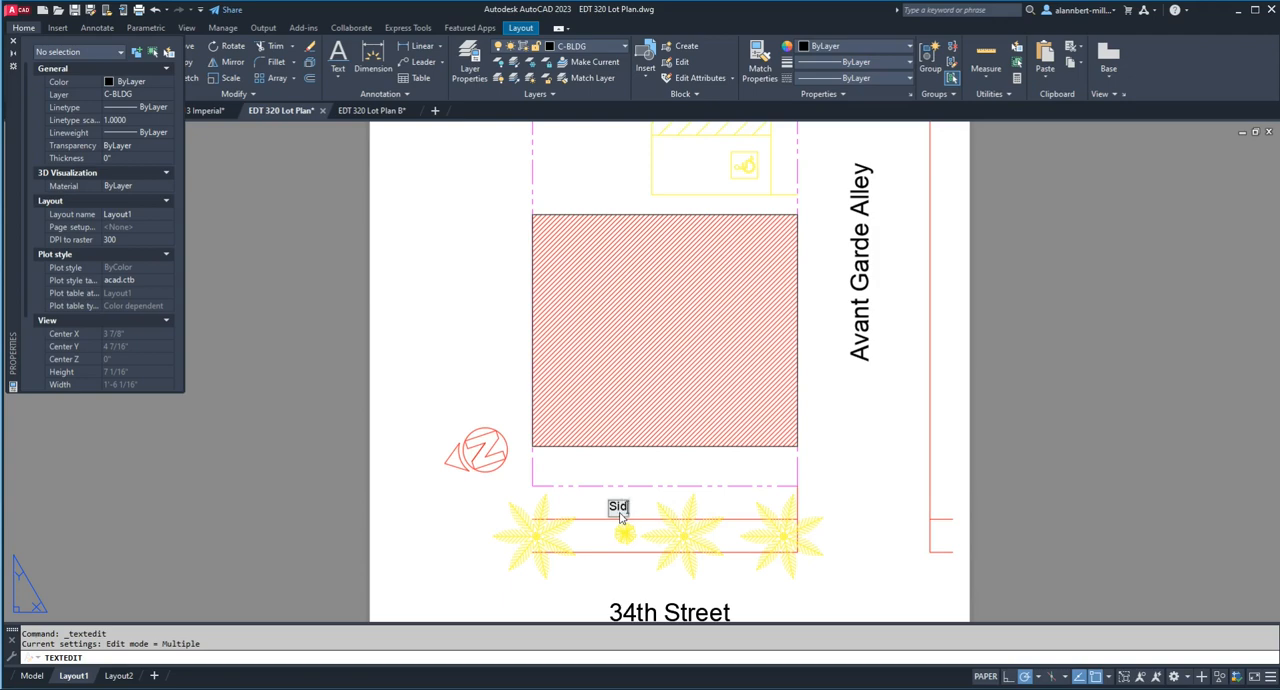
{"action": "type", "text": "ewalk"}
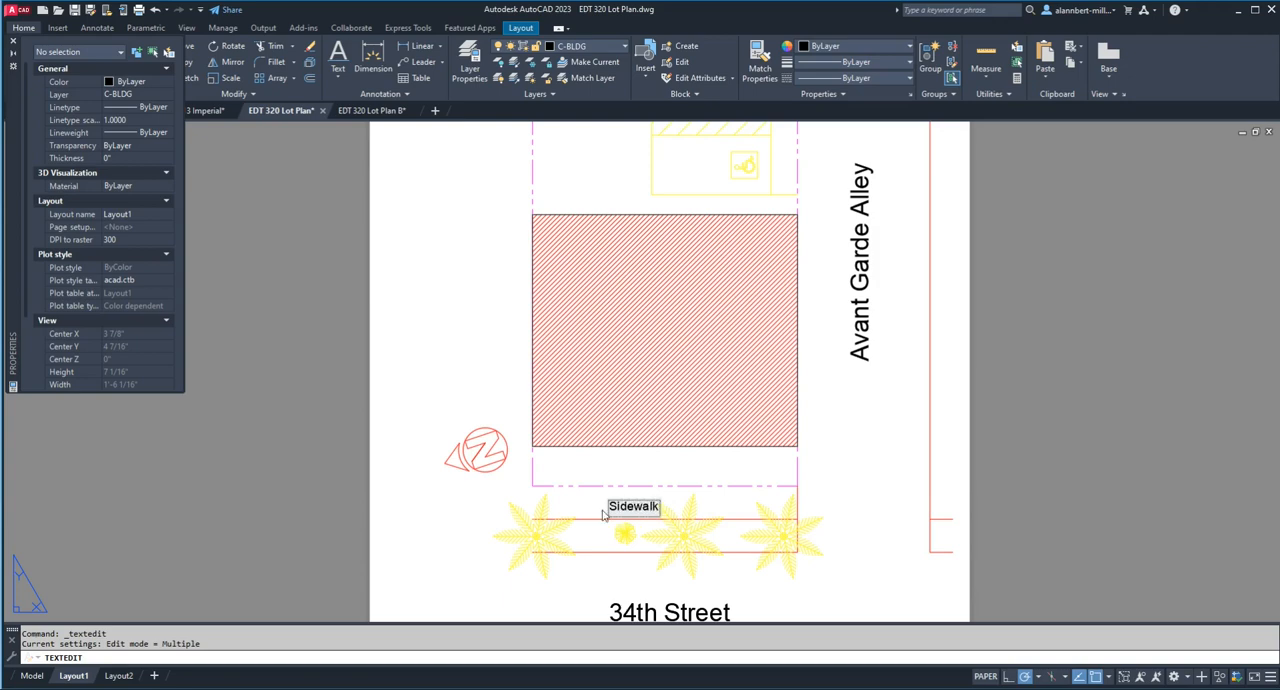
{"action": "key", "text": "Return"}
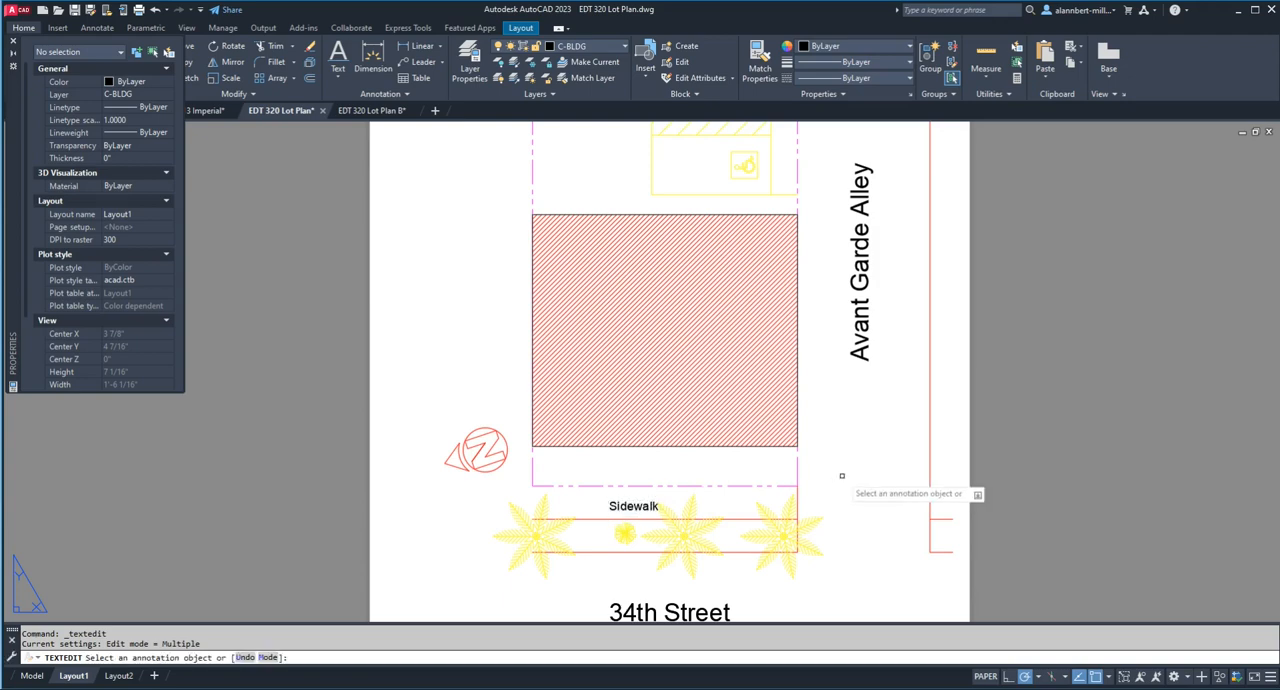
{"action": "key", "text": "Escape"}
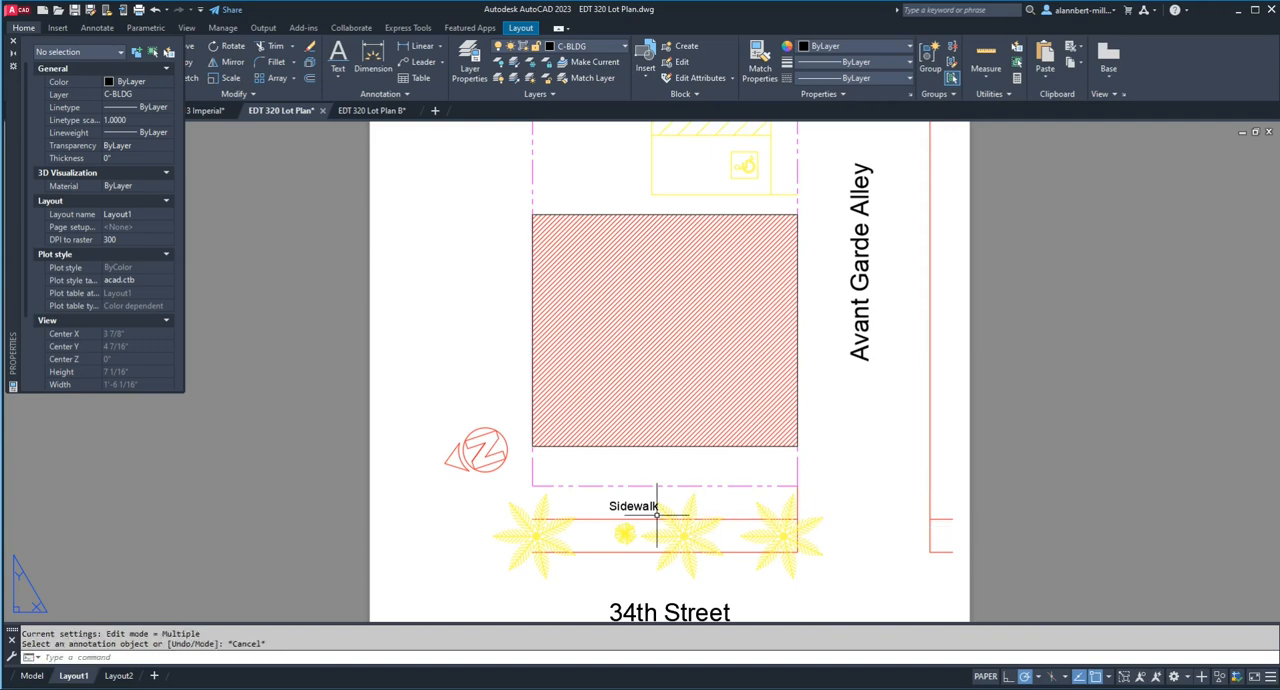
Step: Move the "Sidewalk" text slightly up and to the right, between the property line and the red sidewalk line
{"action": "type", "text": "m"}
{"action": "key", "text": "Return"}
{"action": "key", "text": "Return"}
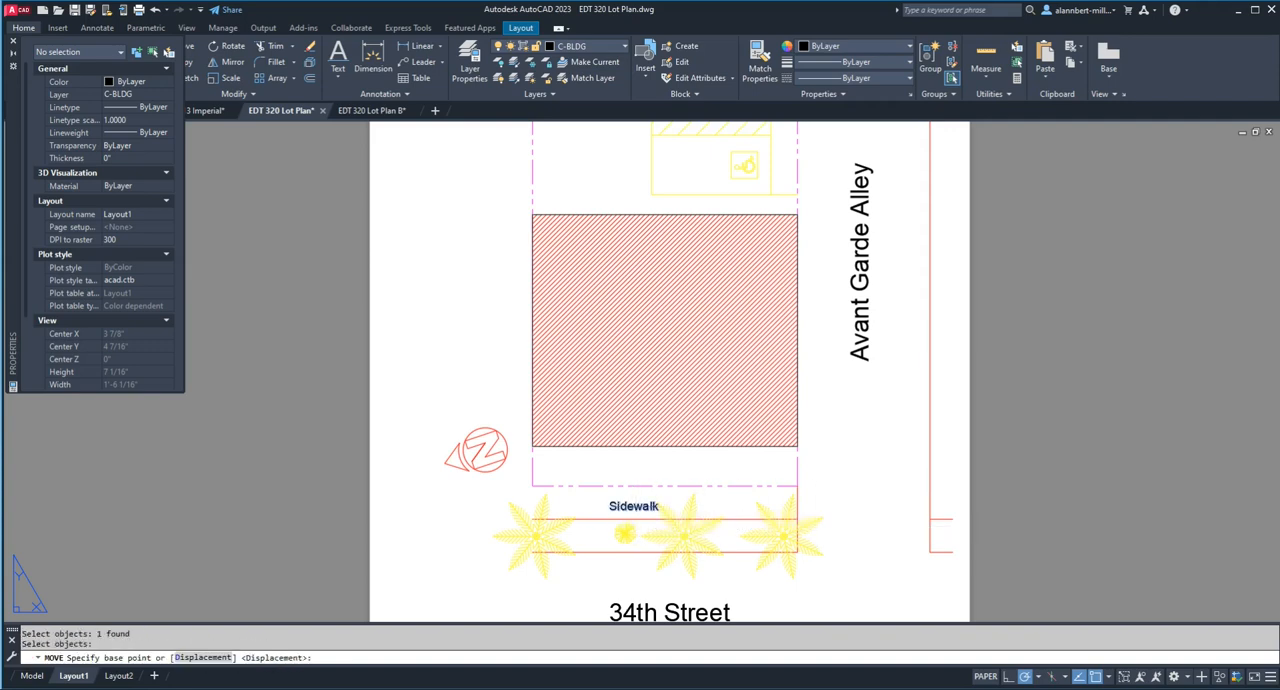
{"action": "left_click", "coordinate": [636, 508]}
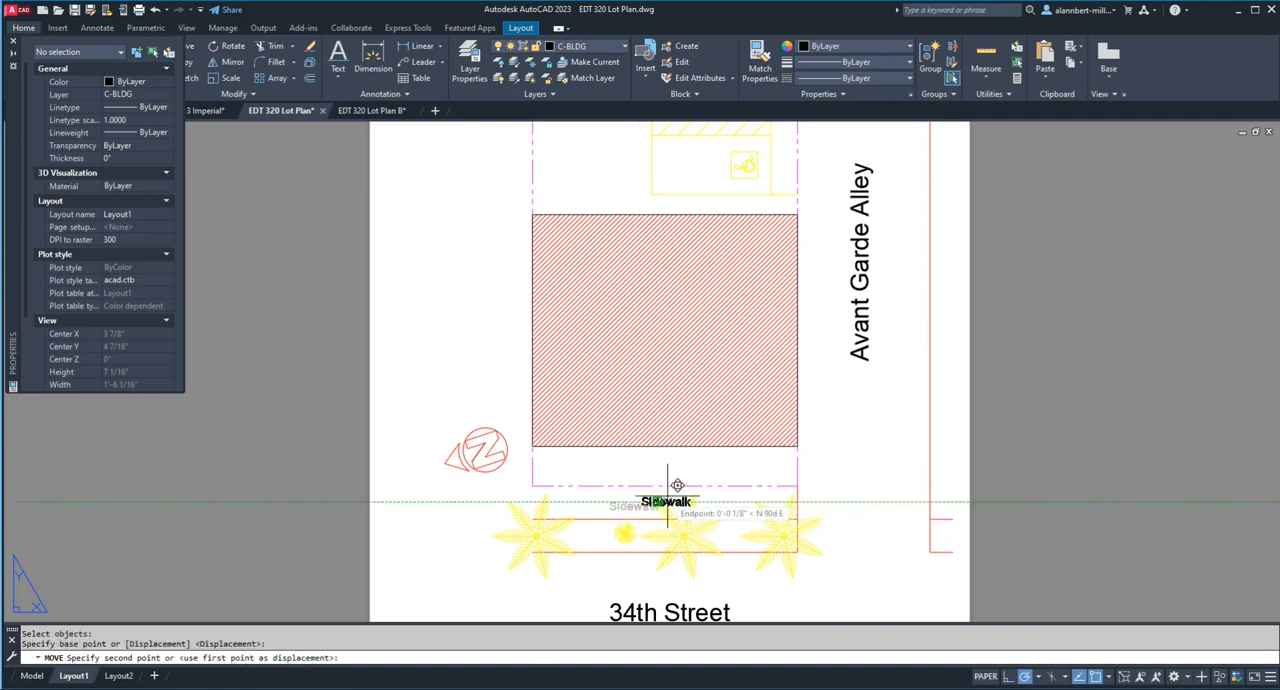
{"action": "left_click", "coordinate": [669, 497]}
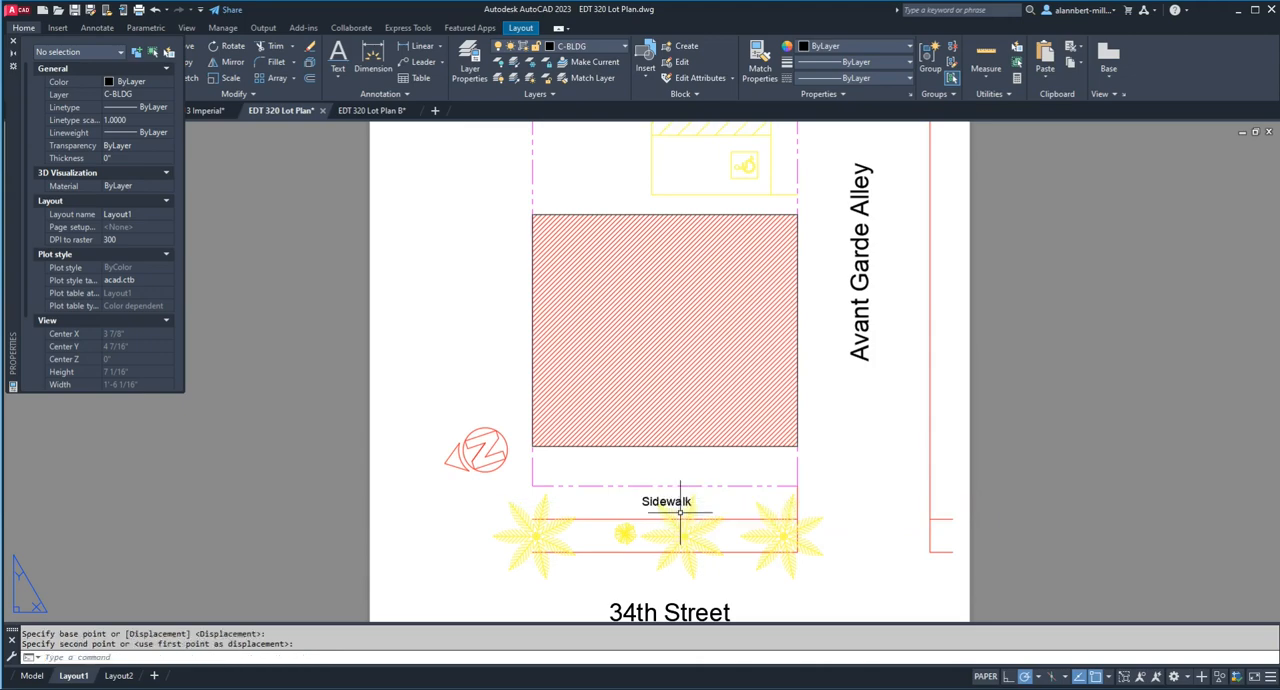
Step: Move the "Sidewalk" text horizontally to the left so it clears the middle tree's leaves
{"action": "scroll", "coordinate": [680, 512], "scroll_direction": "up", "scroll_amount": 5}
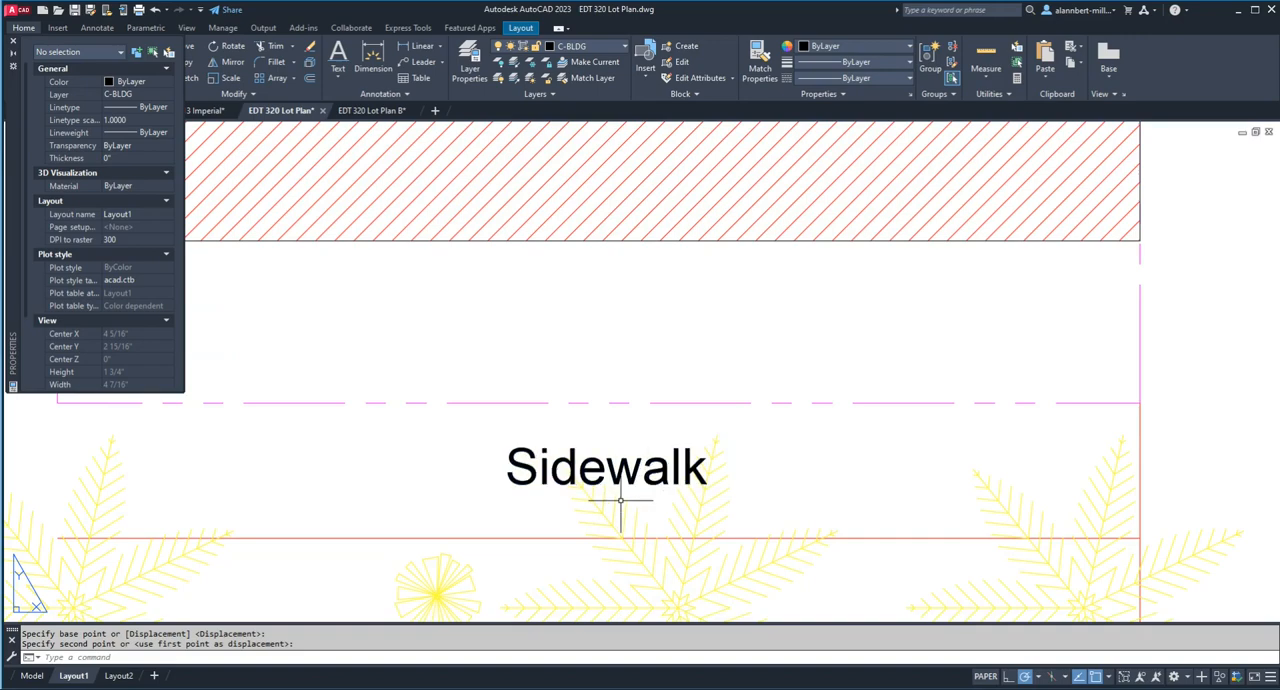
{"action": "type", "text": "m"}
{"action": "key", "text": "Return"}
{"action": "left_click", "coordinate": [629, 472]}
{"action": "key", "text": "Return"}
{"action": "left_click", "coordinate": [630, 470]}
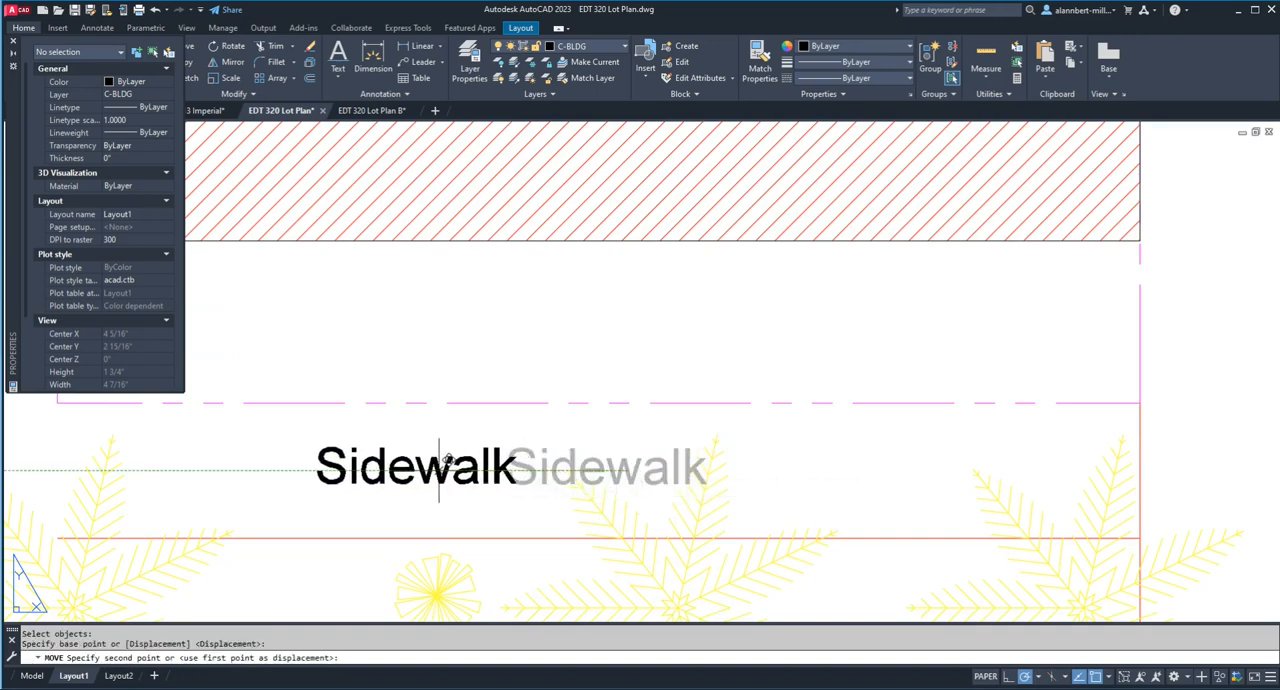
{"action": "left_click", "coordinate": [438, 470]}
Step: Copy the "34th Street" text straight up into the middle of the red hatched building
{"action": "scroll", "coordinate": [694, 484], "scroll_direction": "down", "scroll_amount": 10}
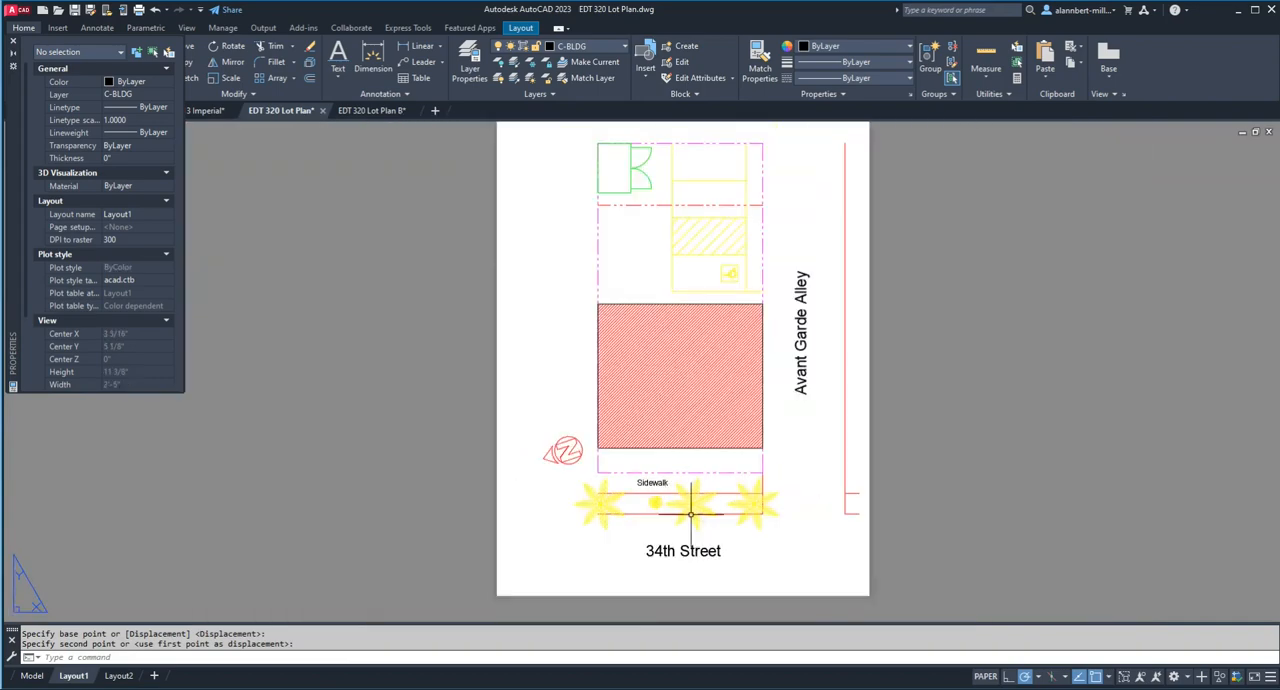
{"action": "type", "text": "cp"}
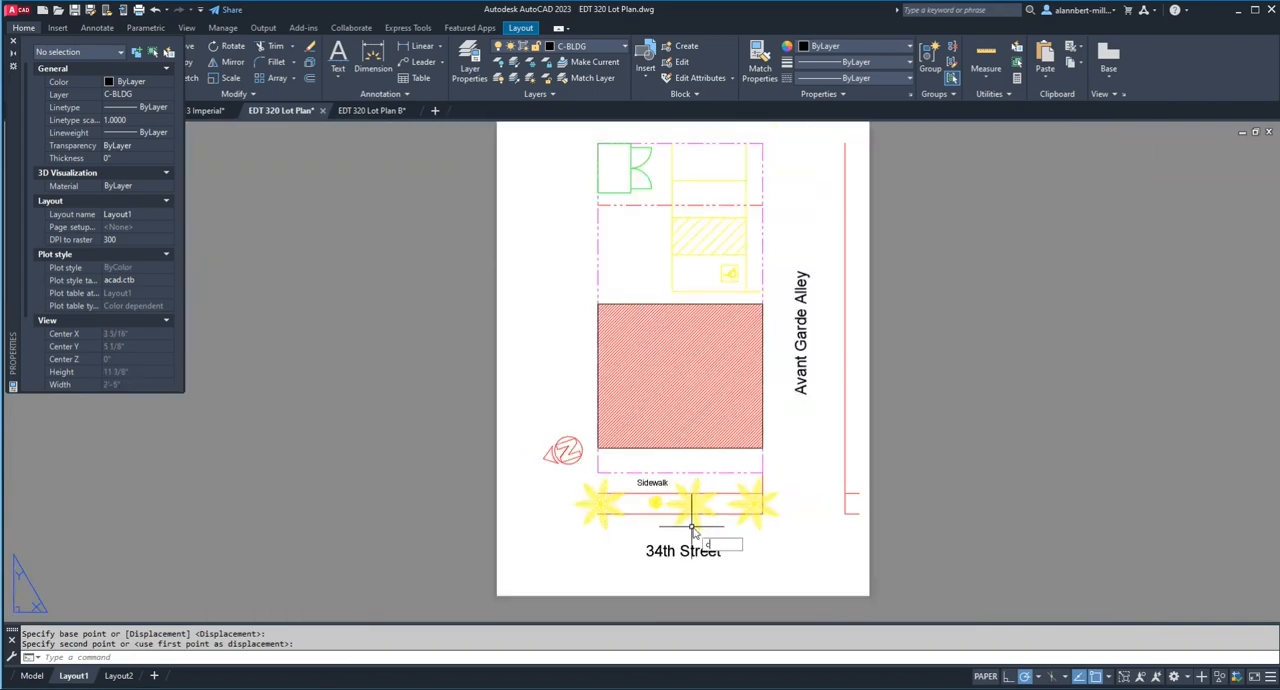
{"action": "key", "text": "Return"}
{"action": "left_click", "coordinate": [688, 551]}
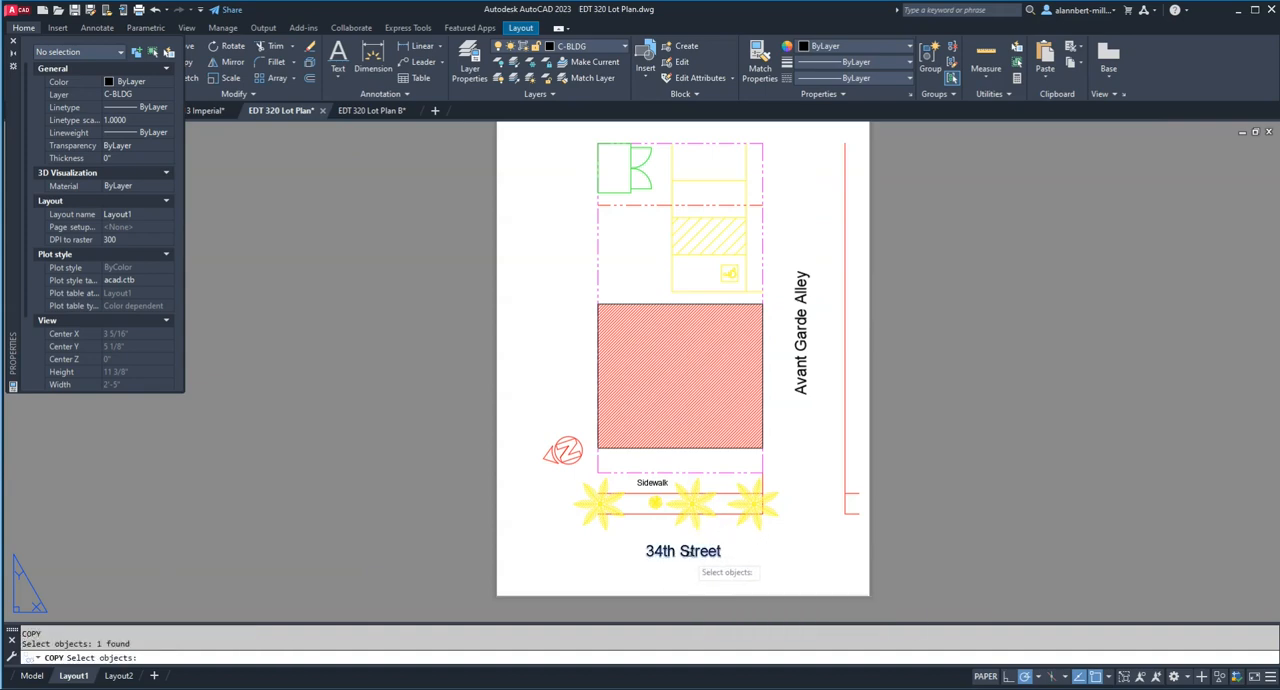
{"action": "key", "text": "Return"}
{"action": "left_click", "coordinate": [683, 551]}
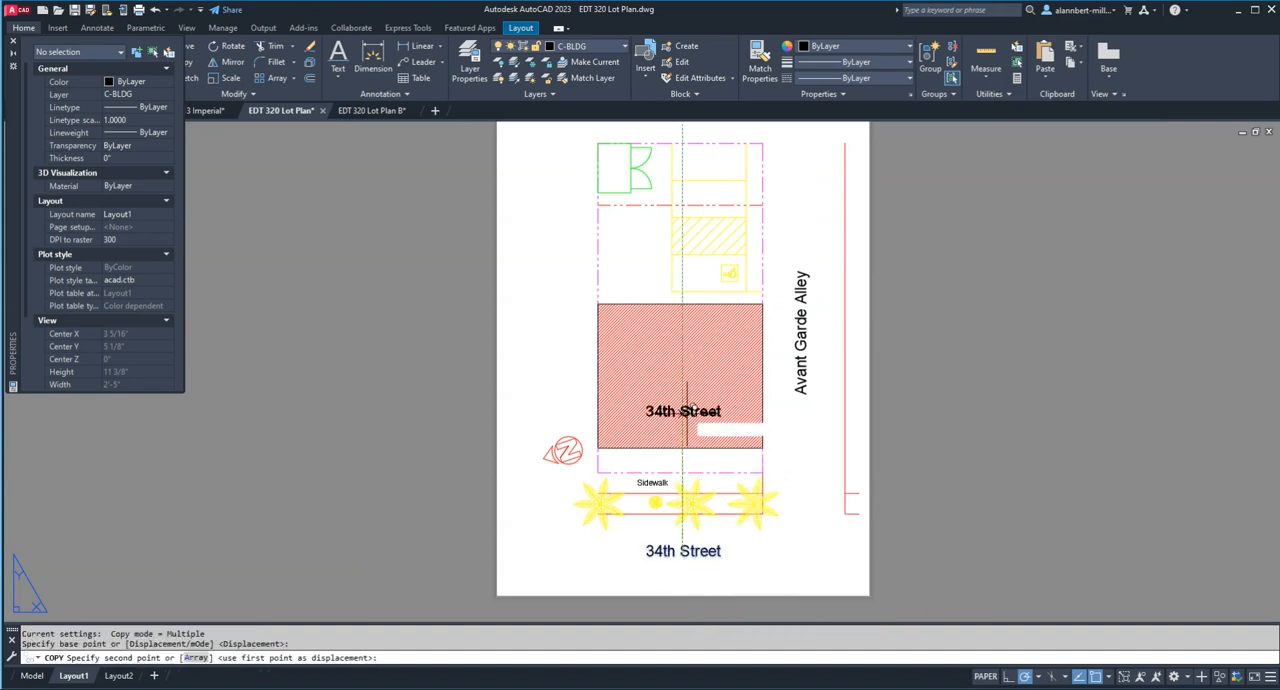
{"action": "left_click", "coordinate": [683, 374]}
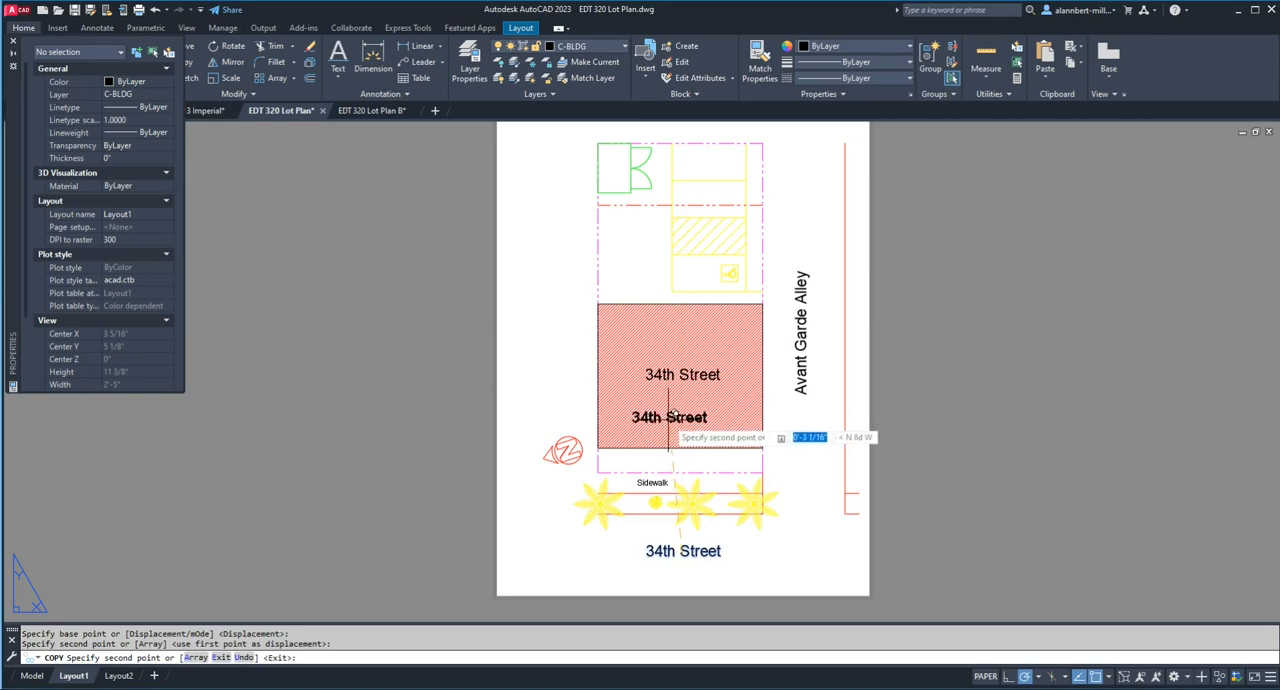
{"action": "key", "text": "Escape"}
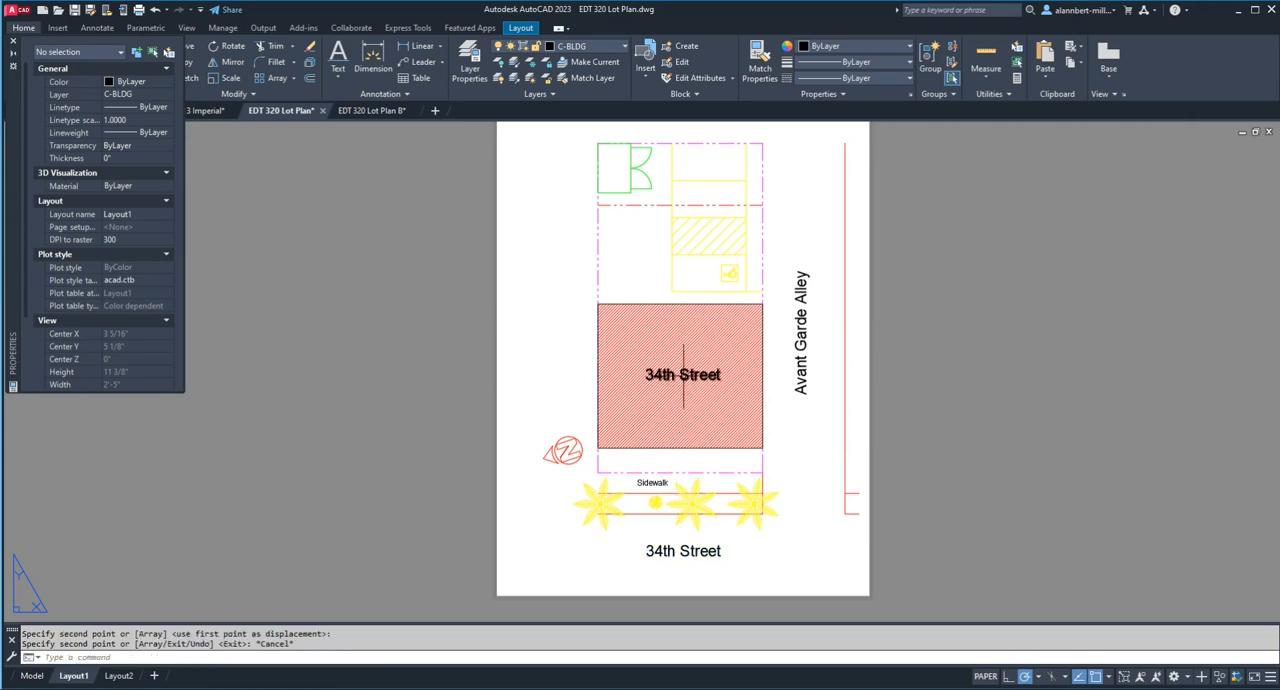
Step: Change the wording of the copied "34th Street" text inside the building to "Proposed"
{"action": "left_click", "coordinate": [684, 375]}
{"action": "double_click", "coordinate": [684, 375]}
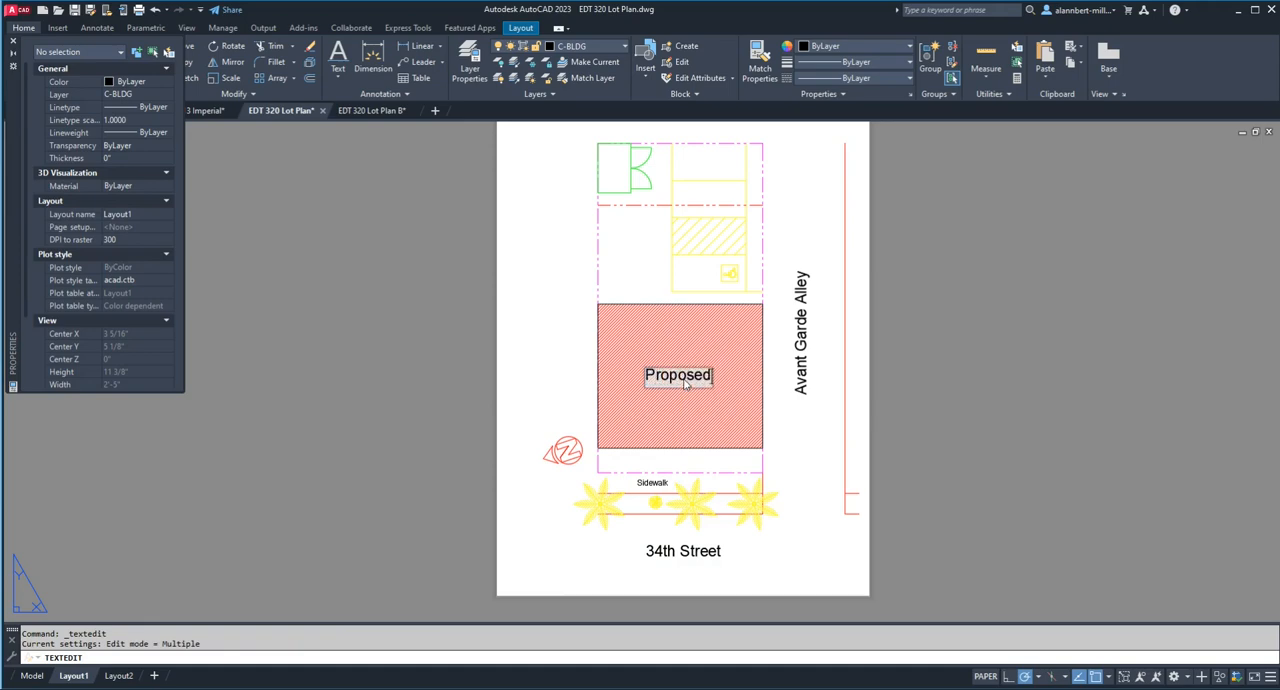
{"action": "key", "text": "Return"}
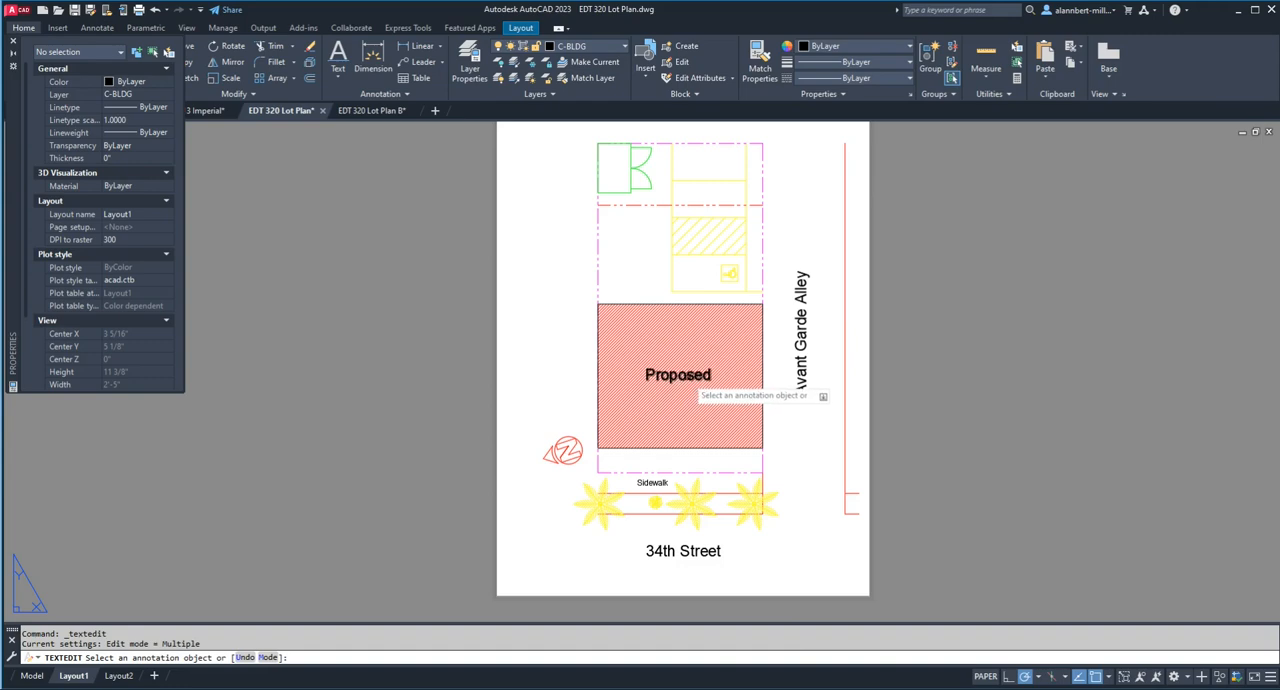
{"action": "key", "text": "Escape"}
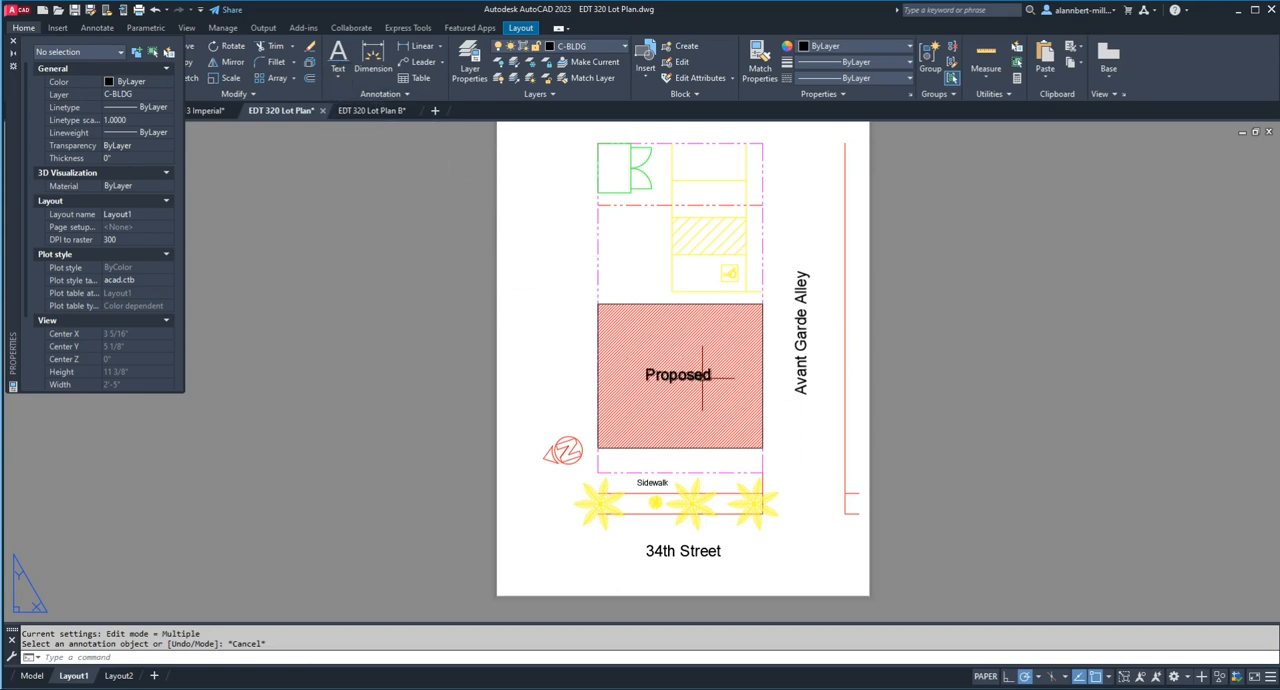
Step: Copy the "Proposed" text straight down to form a second line directly beneath it
{"action": "type", "text": "cp"}
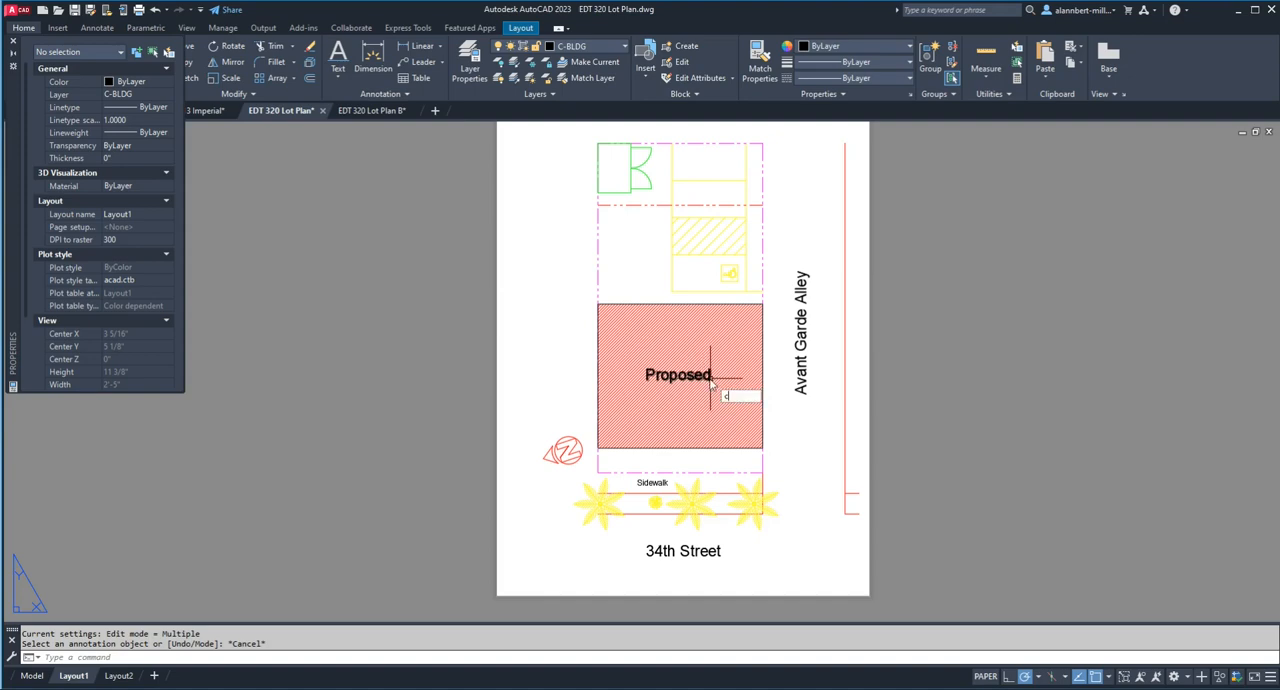
{"action": "key", "text": "Return"}
{"action": "left_click", "coordinate": [705, 377]}
{"action": "key", "text": "Return"}
{"action": "left_click", "coordinate": [690, 380]}
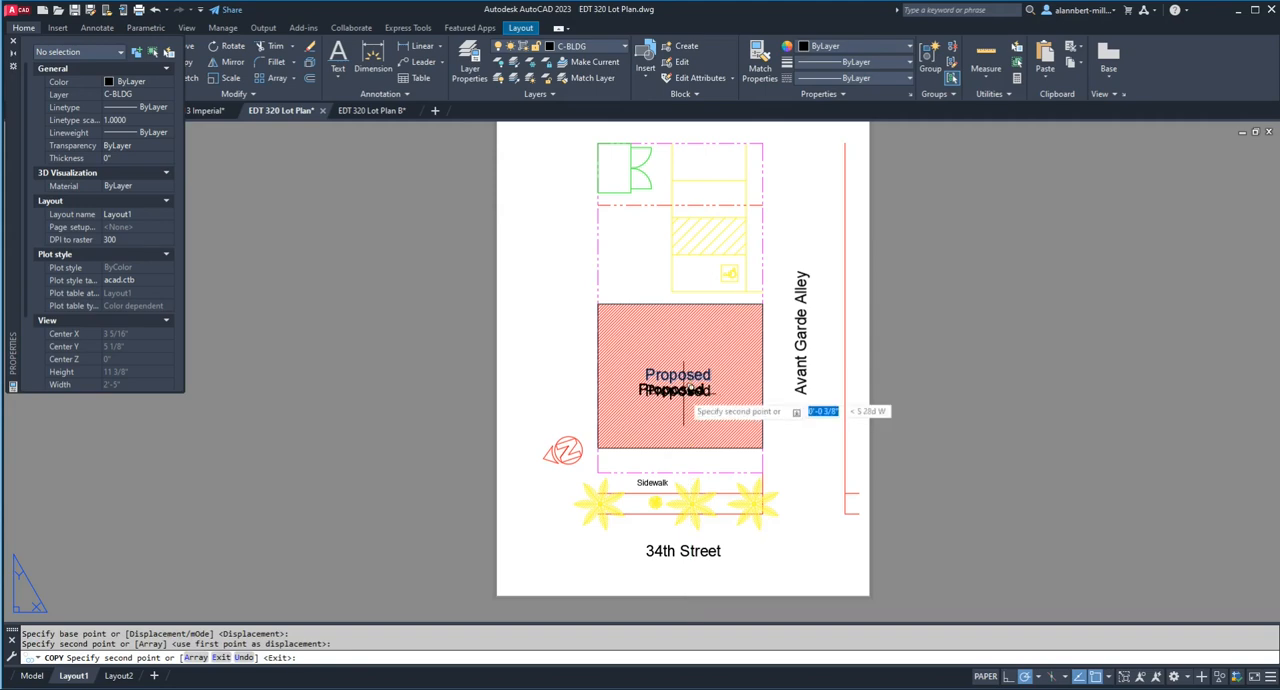
{"action": "left_click", "coordinate": [689, 396]}
{"action": "key", "text": "Escape"}
Step: Change the wording of the lower "Proposed" copy to "Building"
{"action": "double_click", "coordinate": [683, 395]}
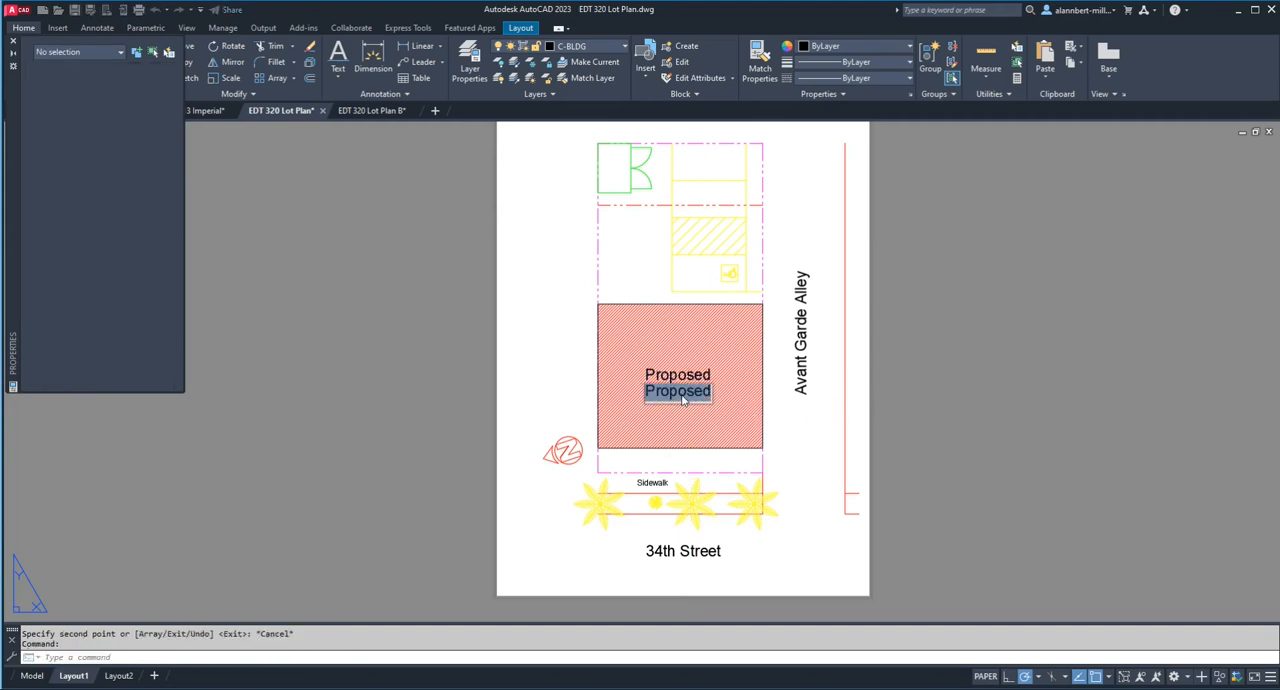
{"action": "type", "text": "Building"}
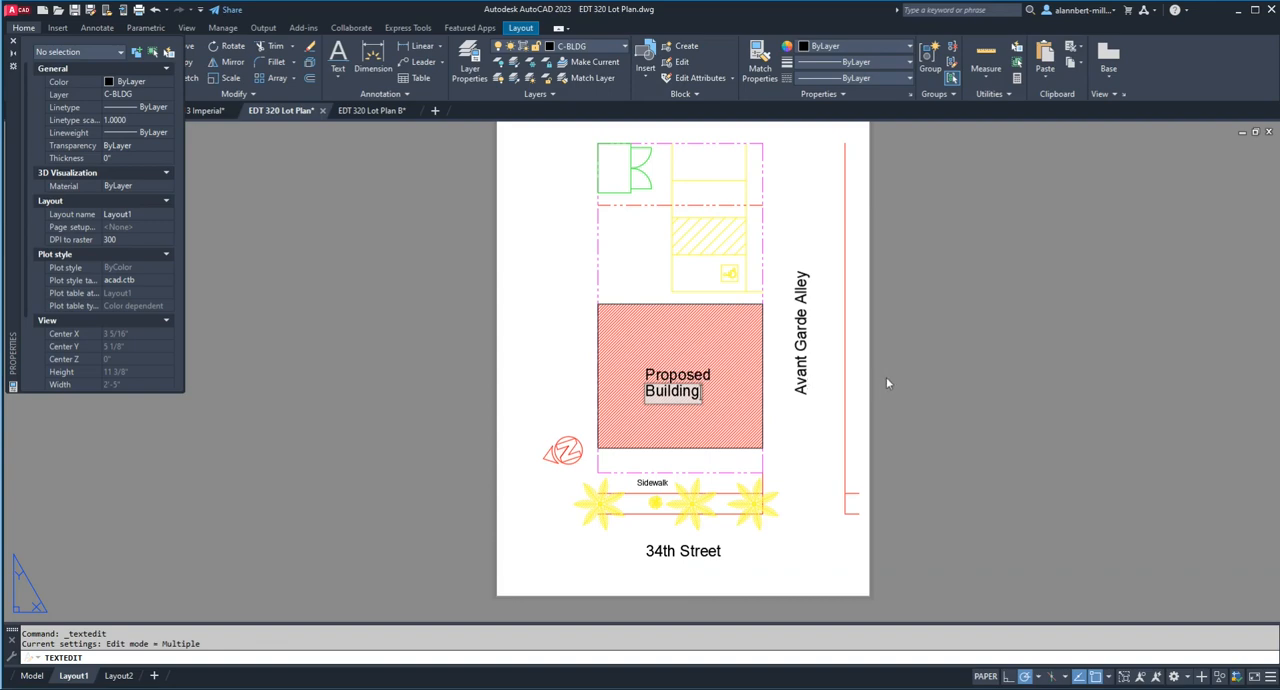
{"action": "left_click", "coordinate": [886, 377]}
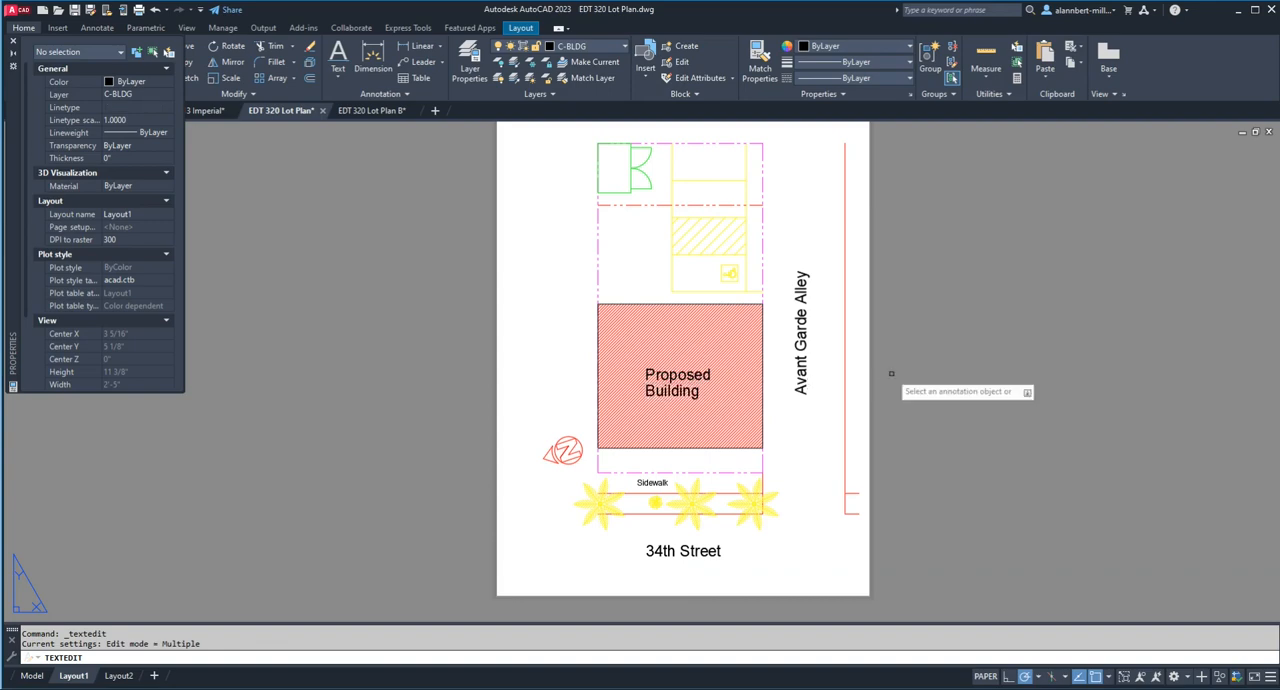
{"action": "key", "text": "Escape"}
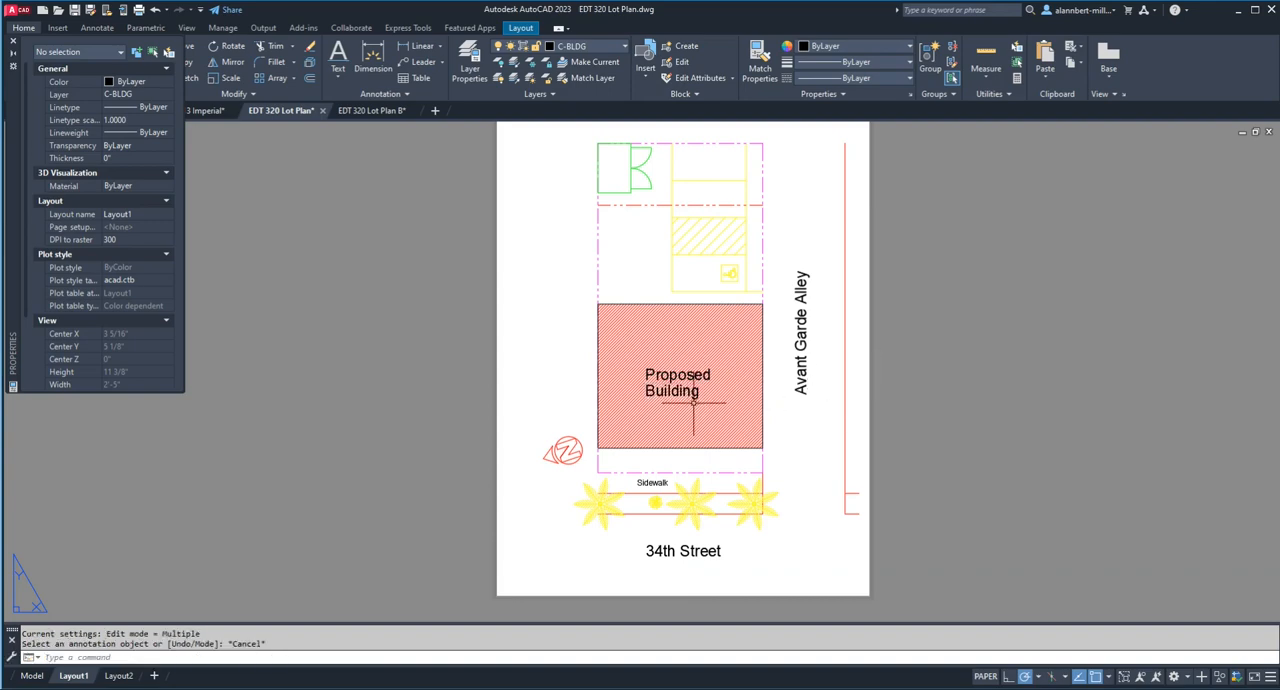
Step: Set the justification of the "Building" text to Center in its properties
{"action": "left_click", "coordinate": [693, 394]}
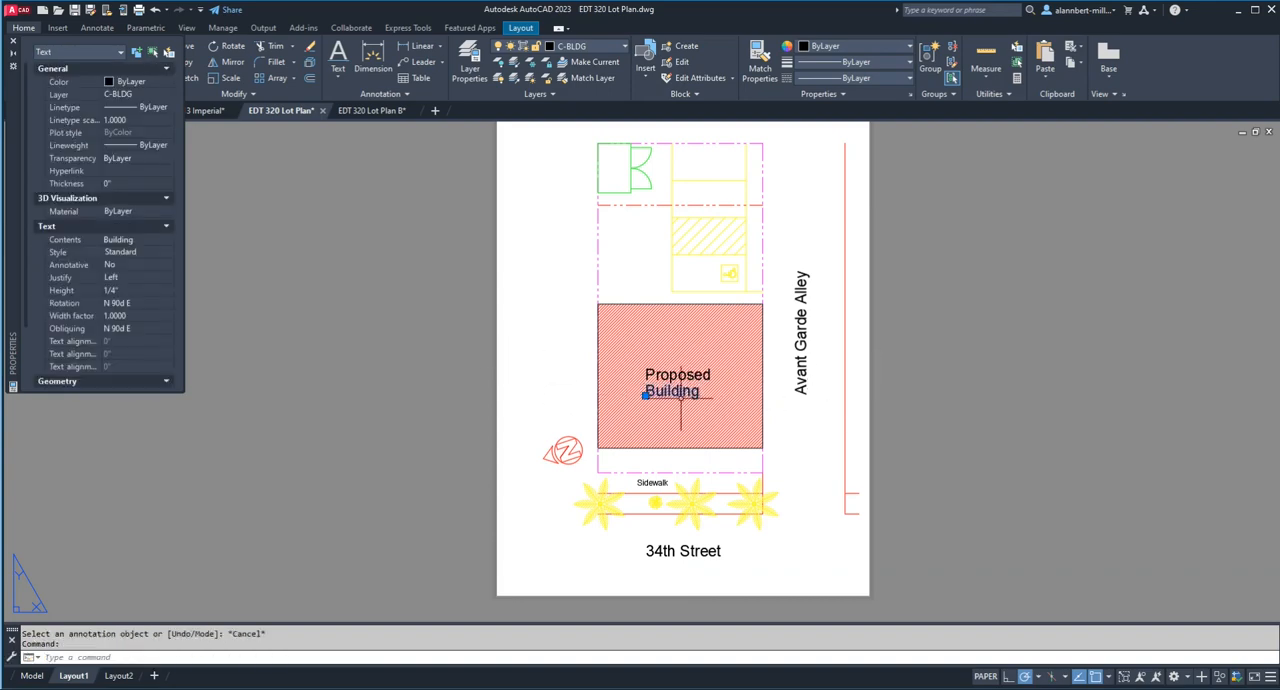
{"action": "left_click", "coordinate": [120, 278]}
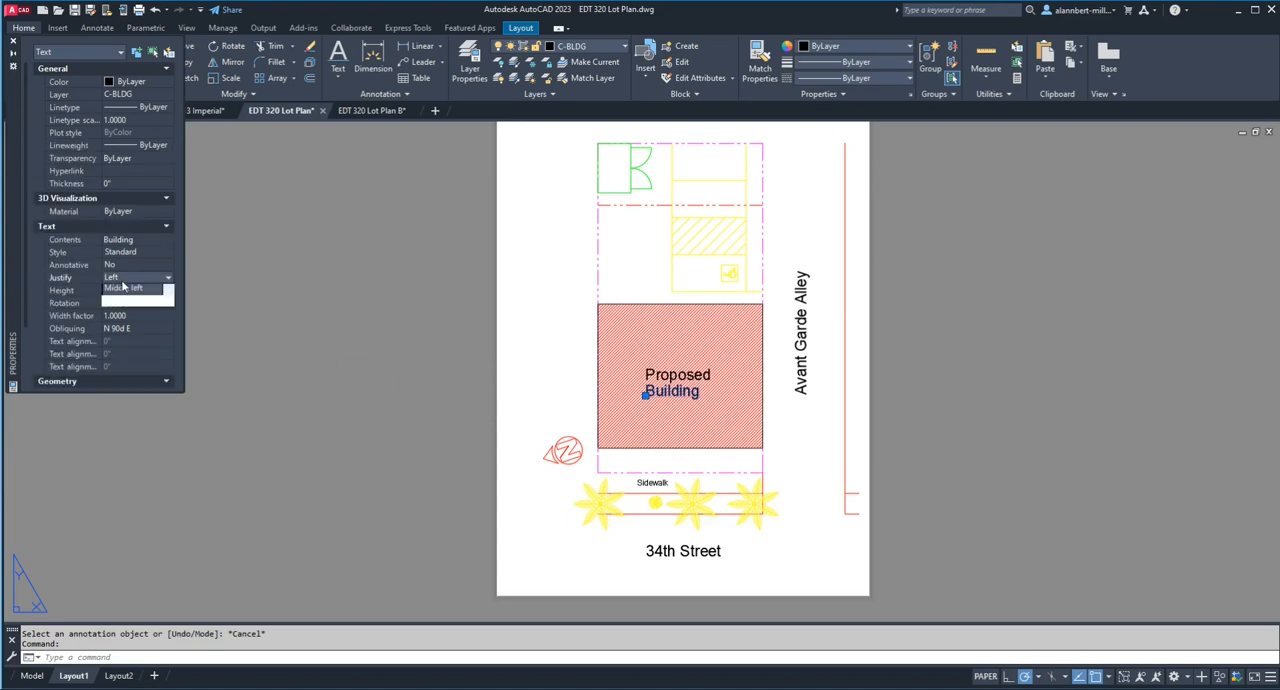
{"action": "left_click", "coordinate": [116, 301]}
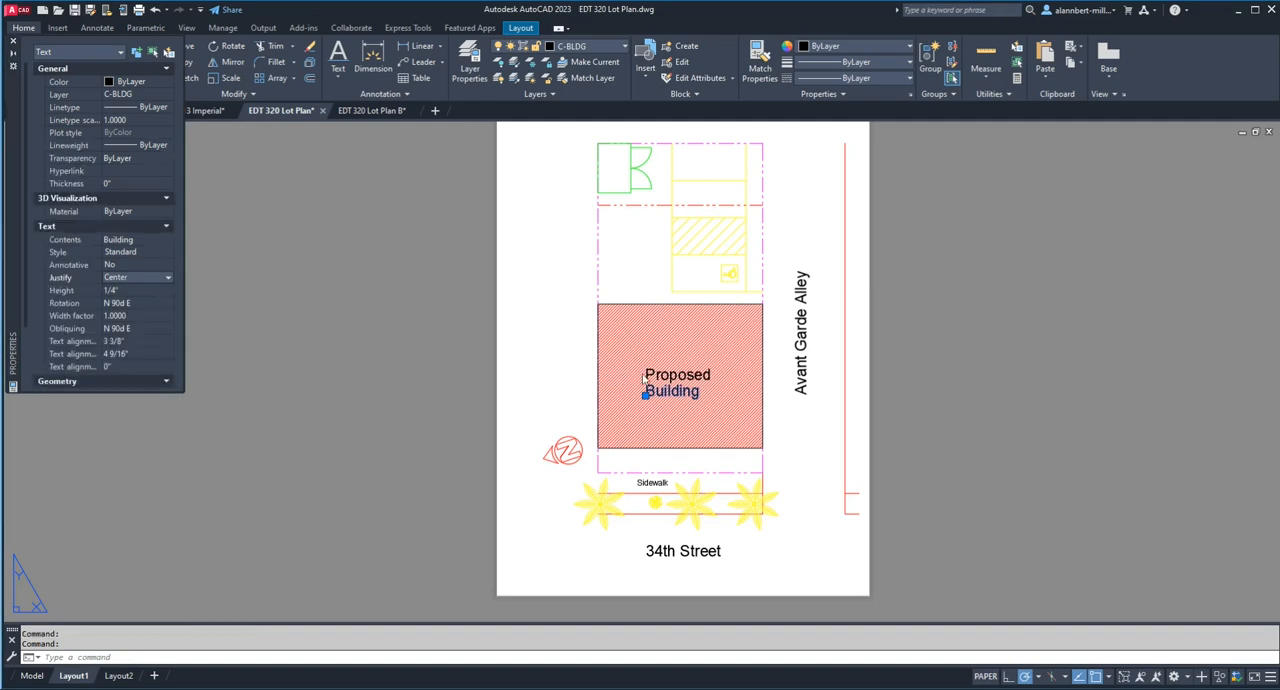
Step: Add the "Proposed" text to the selection and set both lines' justification to Center
{"action": "left_click", "coordinate": [676, 375]}
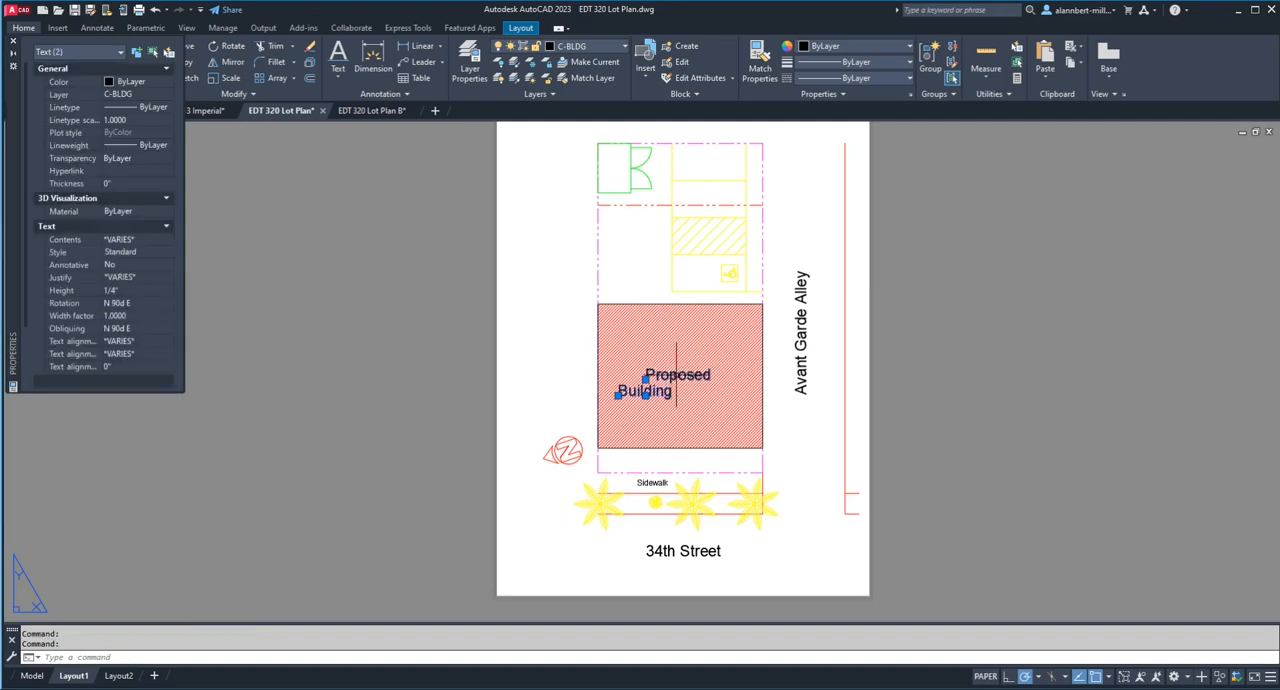
{"action": "left_click", "coordinate": [123, 279]}
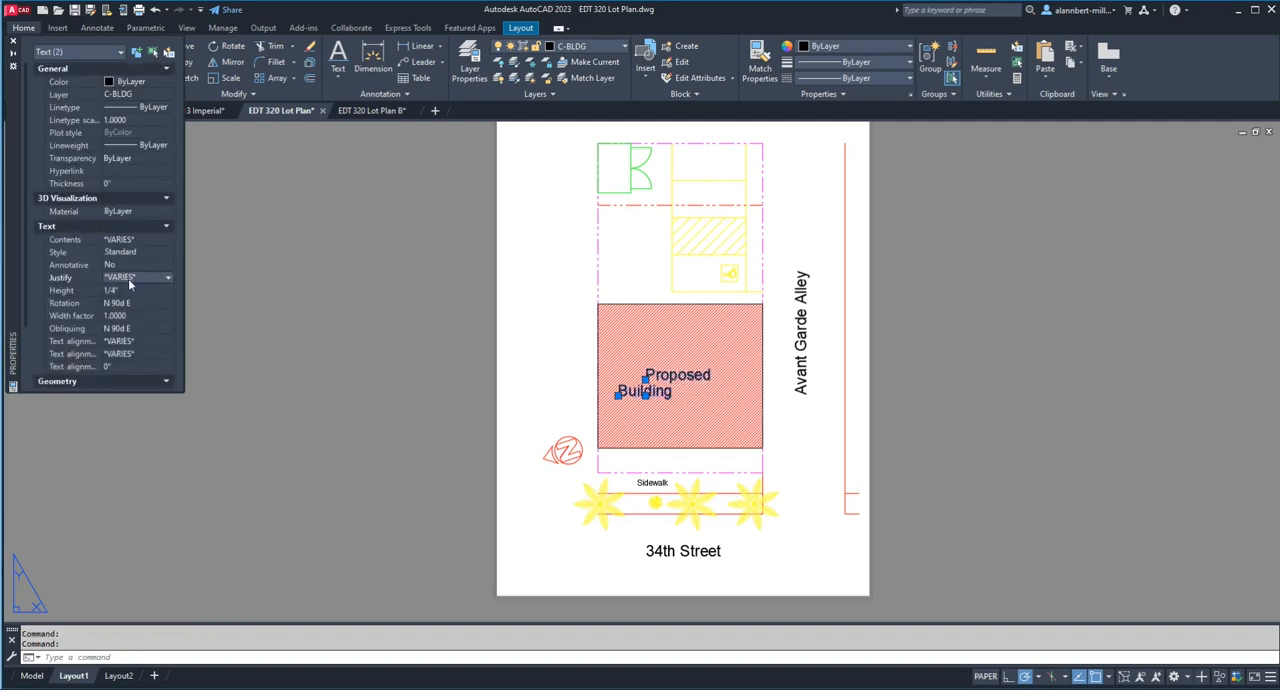
{"action": "left_click", "coordinate": [128, 285]}
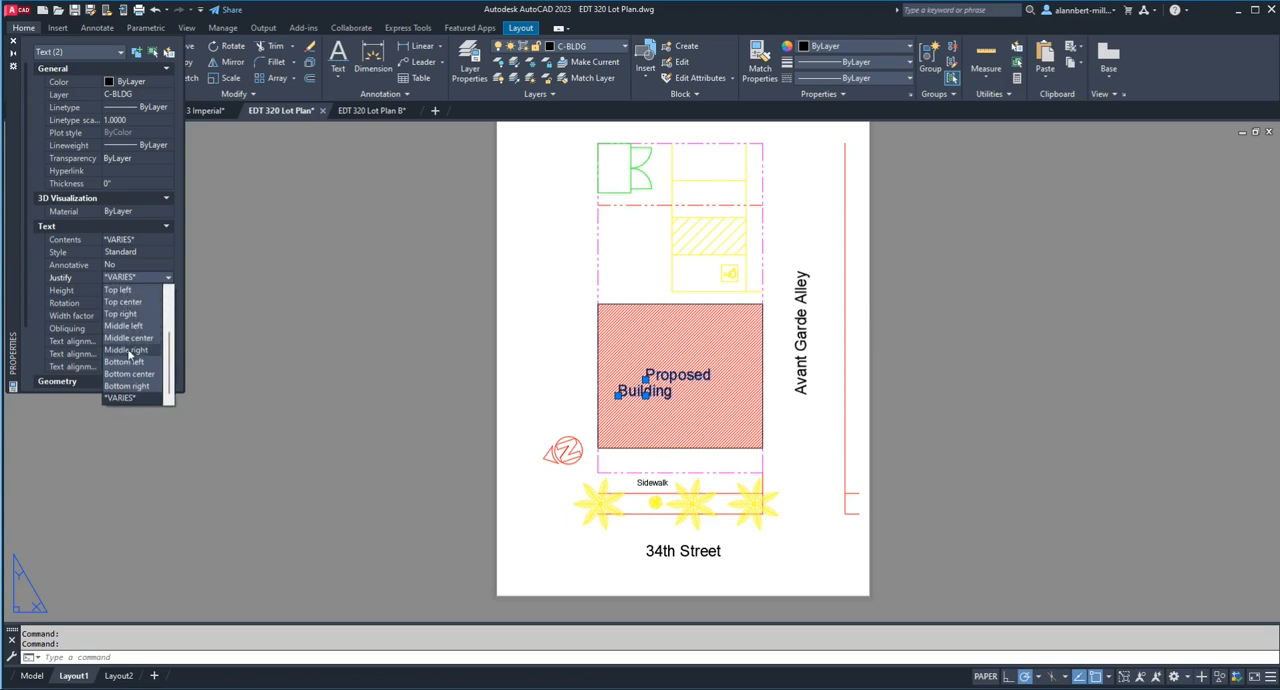
{"action": "scroll", "coordinate": [128, 353], "scroll_direction": "down", "scroll_amount": 2}
{"action": "scroll", "coordinate": [128, 350], "scroll_direction": "up", "scroll_amount": 3}
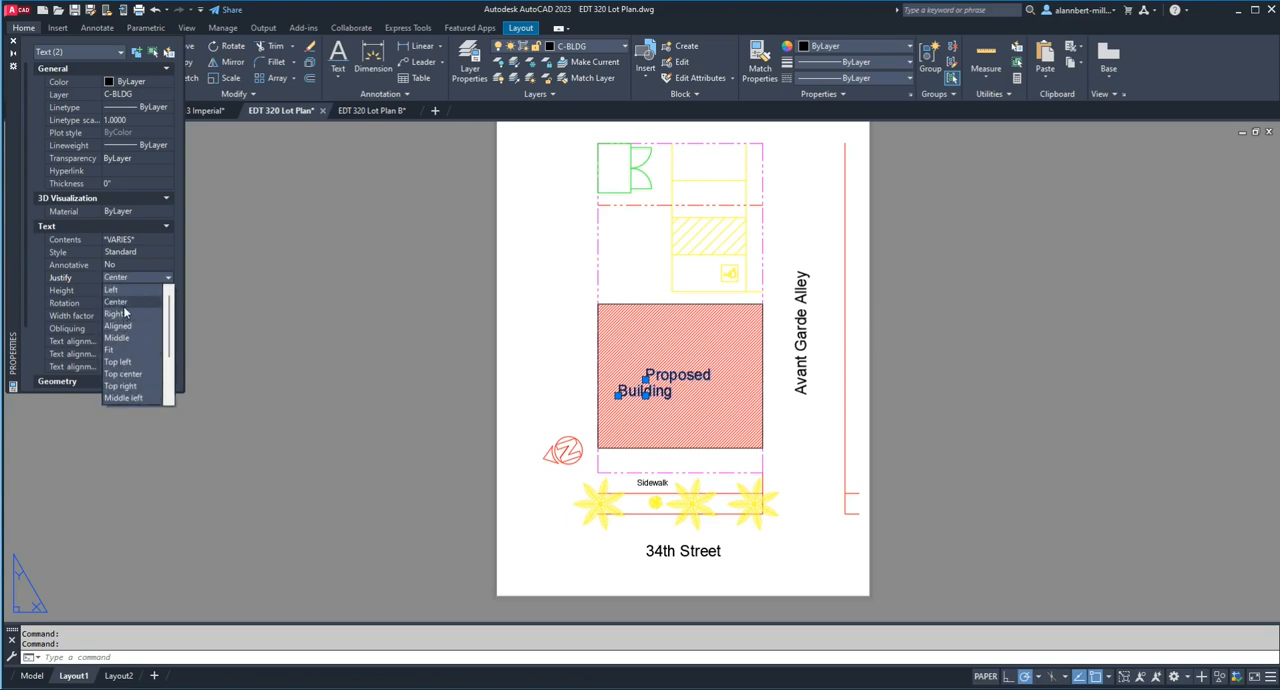
{"action": "left_click", "coordinate": [125, 313]}
{"action": "key", "text": "Escape"}
{"action": "key", "text": "Escape"}
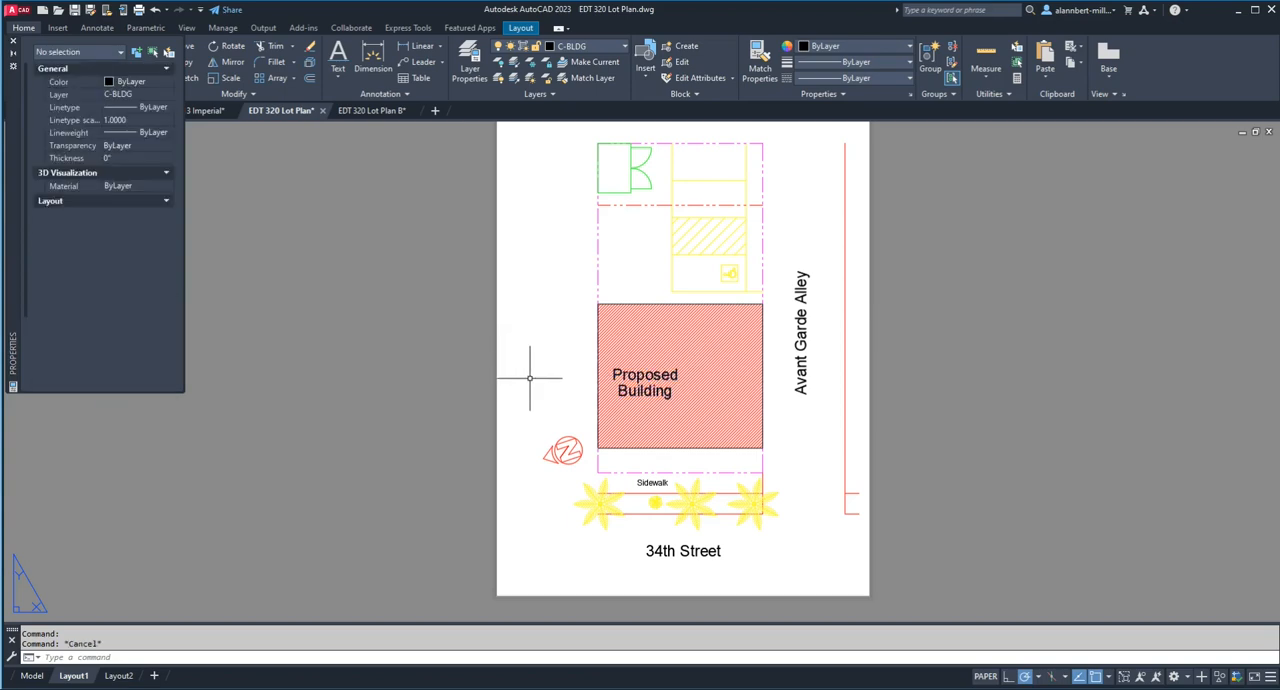
Step: Move the "Proposed" and "Building" lines together about 11/16" horizontally to the right, towards the middle of the hatched building
{"action": "type", "text": "m"}
{"action": "key", "text": "Return"}
{"action": "left_click", "coordinate": [652, 391]}
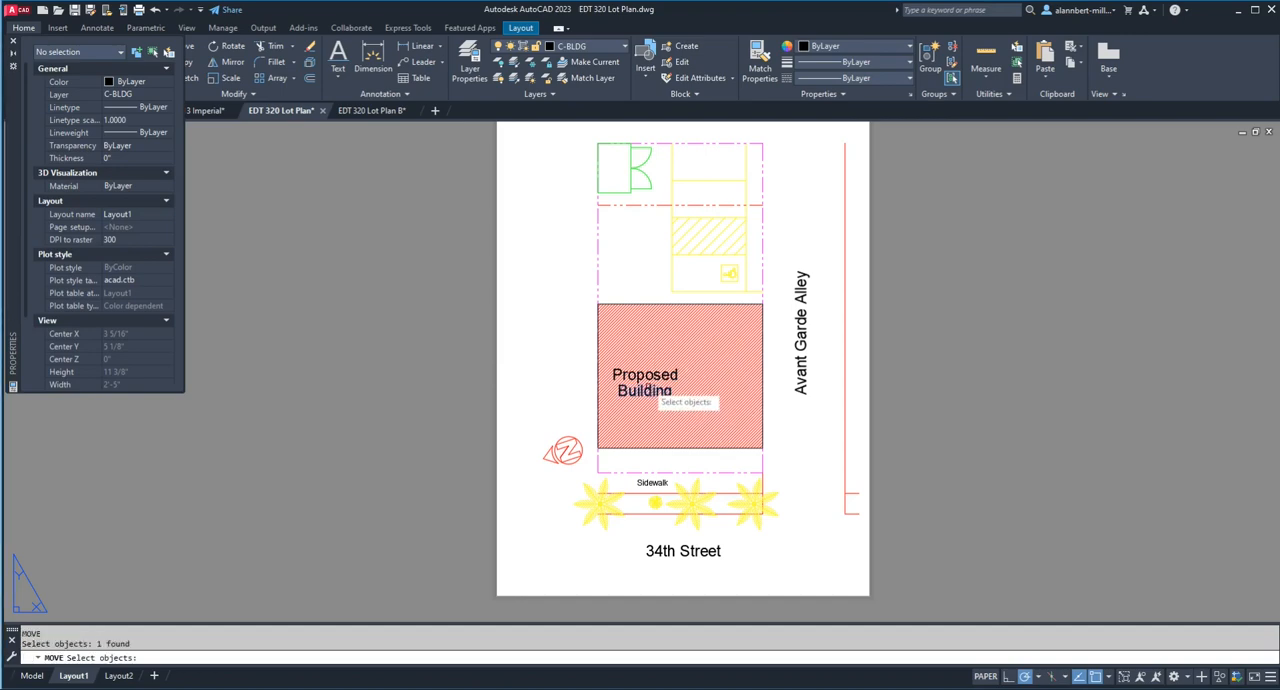
{"action": "key", "text": "Return"}
{"action": "left_click", "coordinate": [650, 381]}
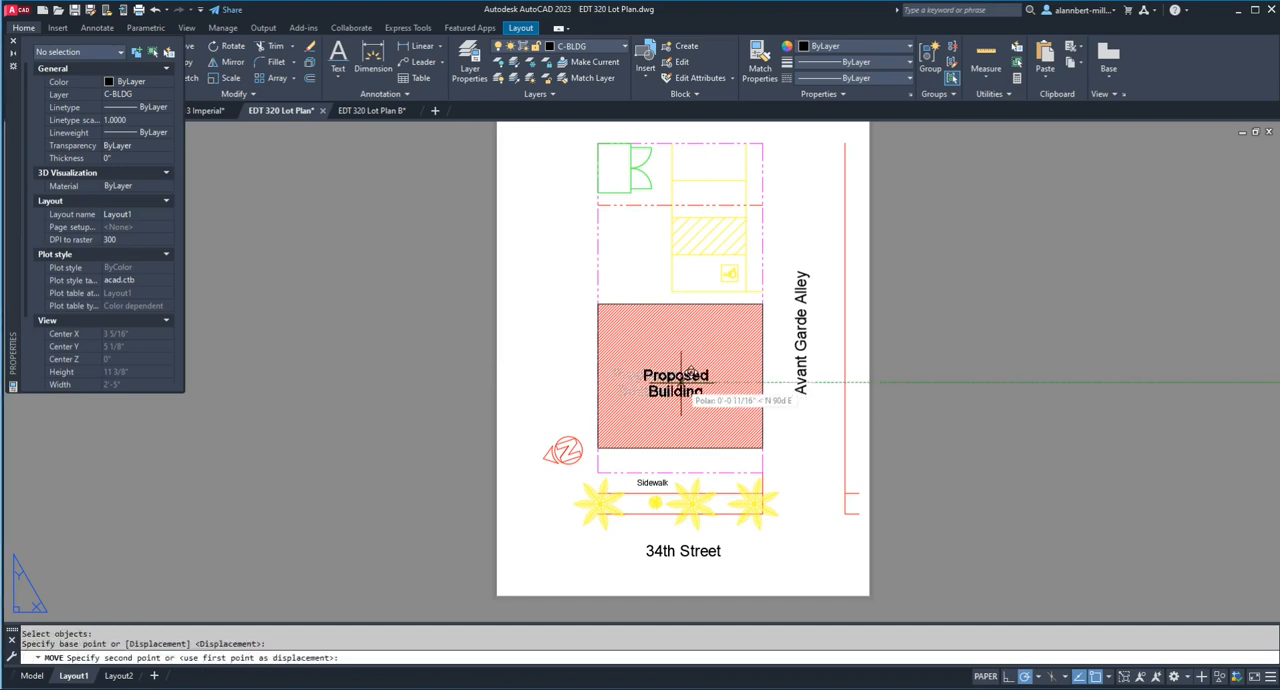
{"action": "left_click", "coordinate": [683, 386]}
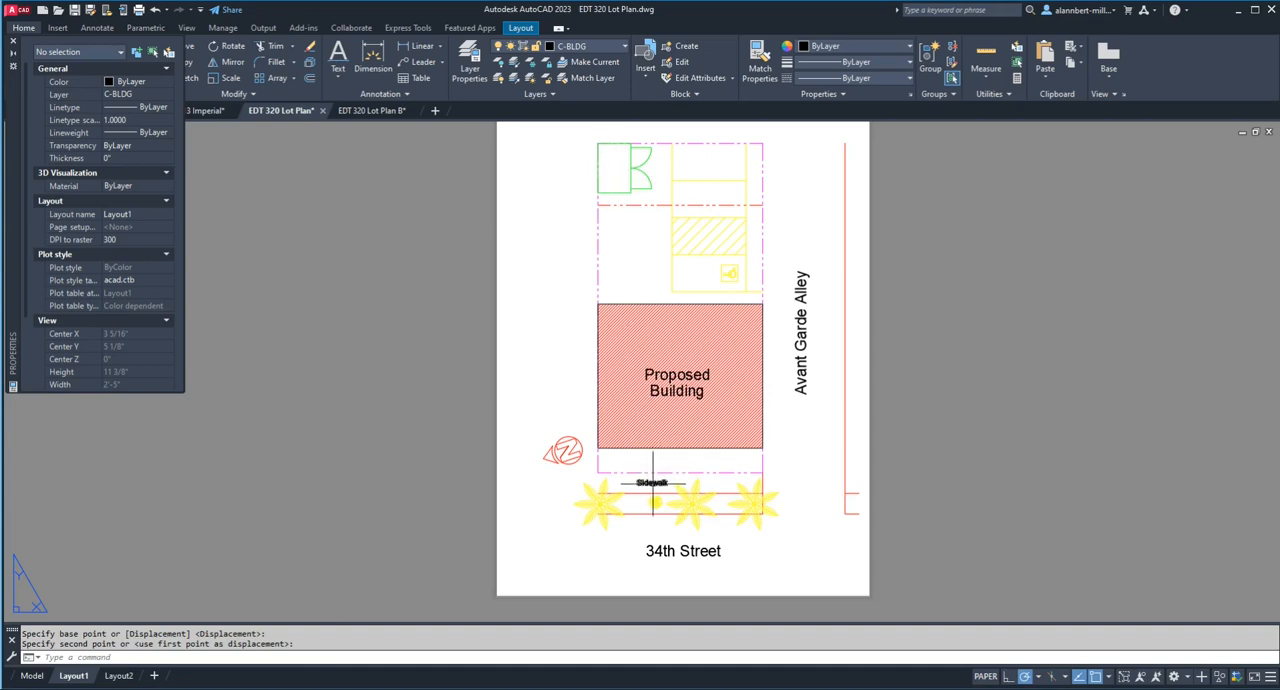
Step: Copy the small "Sidewalk" text into the green enclosure at the lot's upper left corner
{"action": "key", "text": "Escape"}
{"action": "type", "text": "cp"}
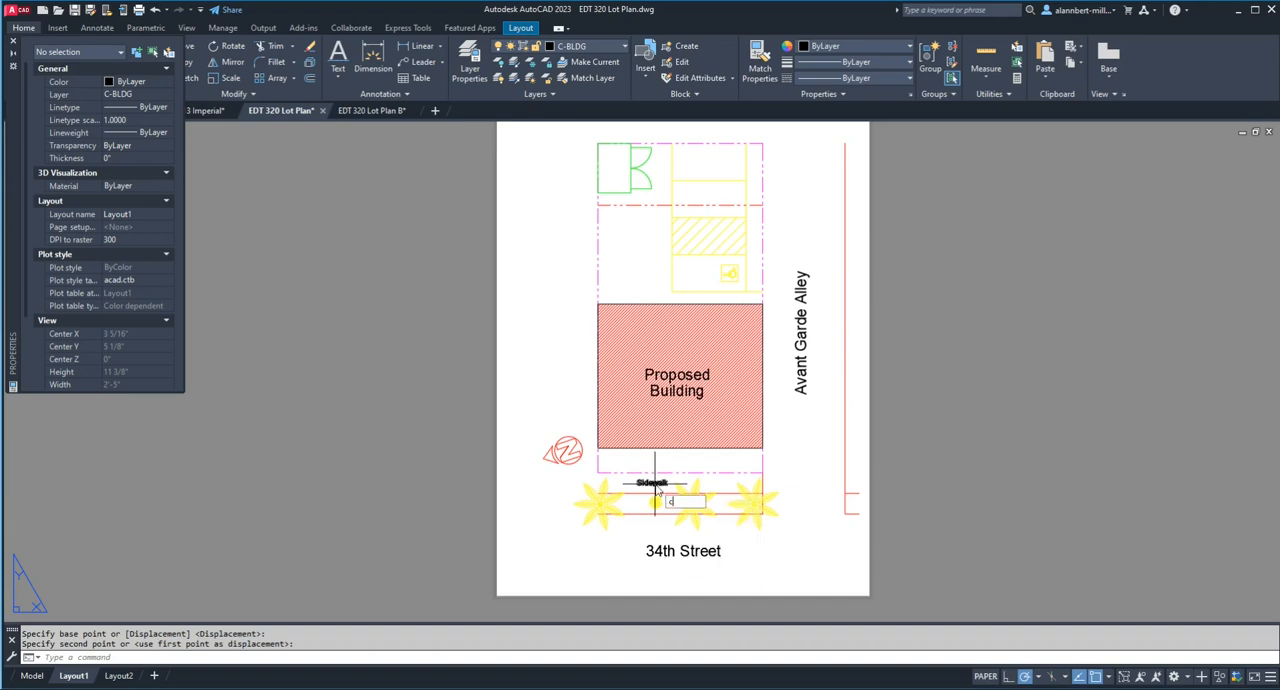
{"action": "key", "text": "Return"}
{"action": "key", "text": "Escape"}
{"action": "left_click", "coordinate": [652, 483]}
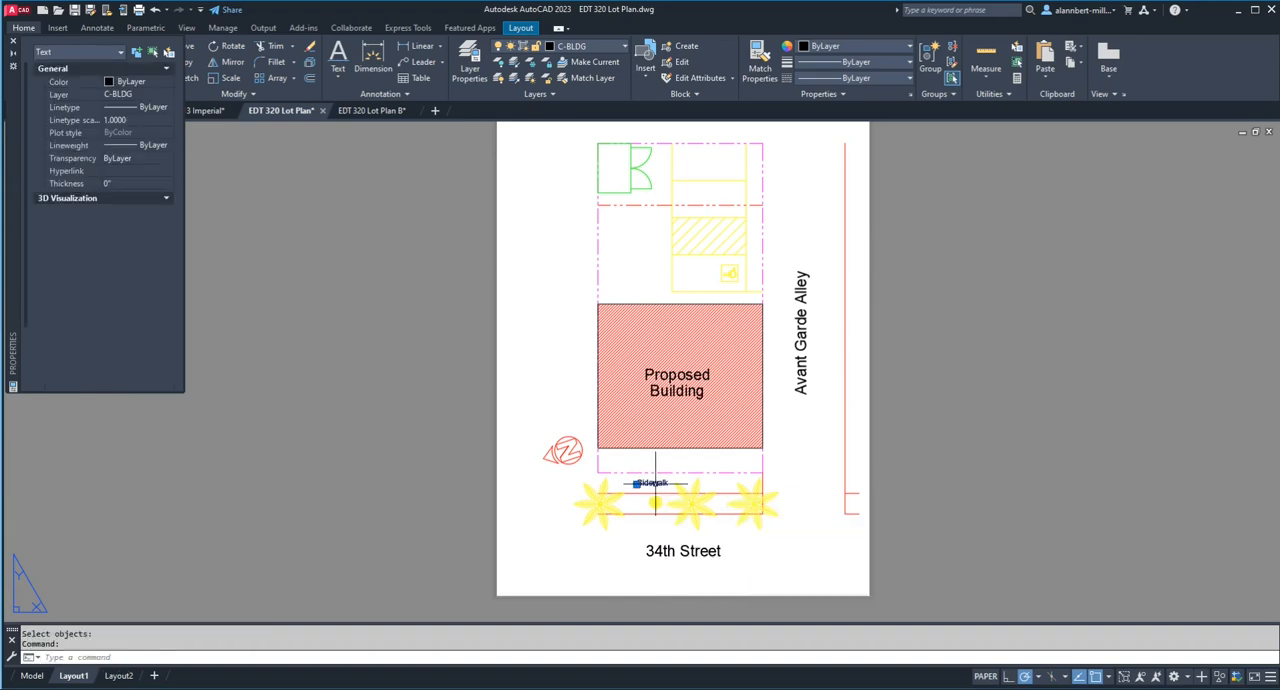
{"action": "type", "text": "cond "}
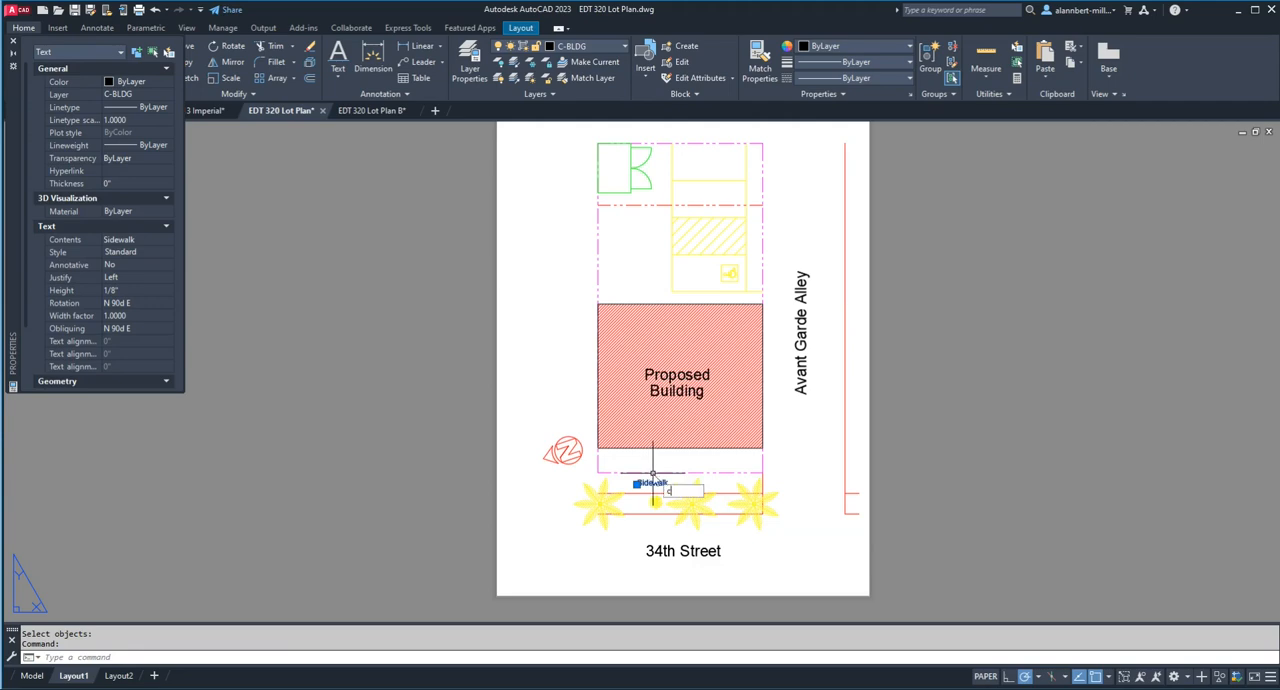
{"action": "type", "text": "p"}
{"action": "key", "text": "Return"}
{"action": "left_click", "coordinate": [652, 479]}
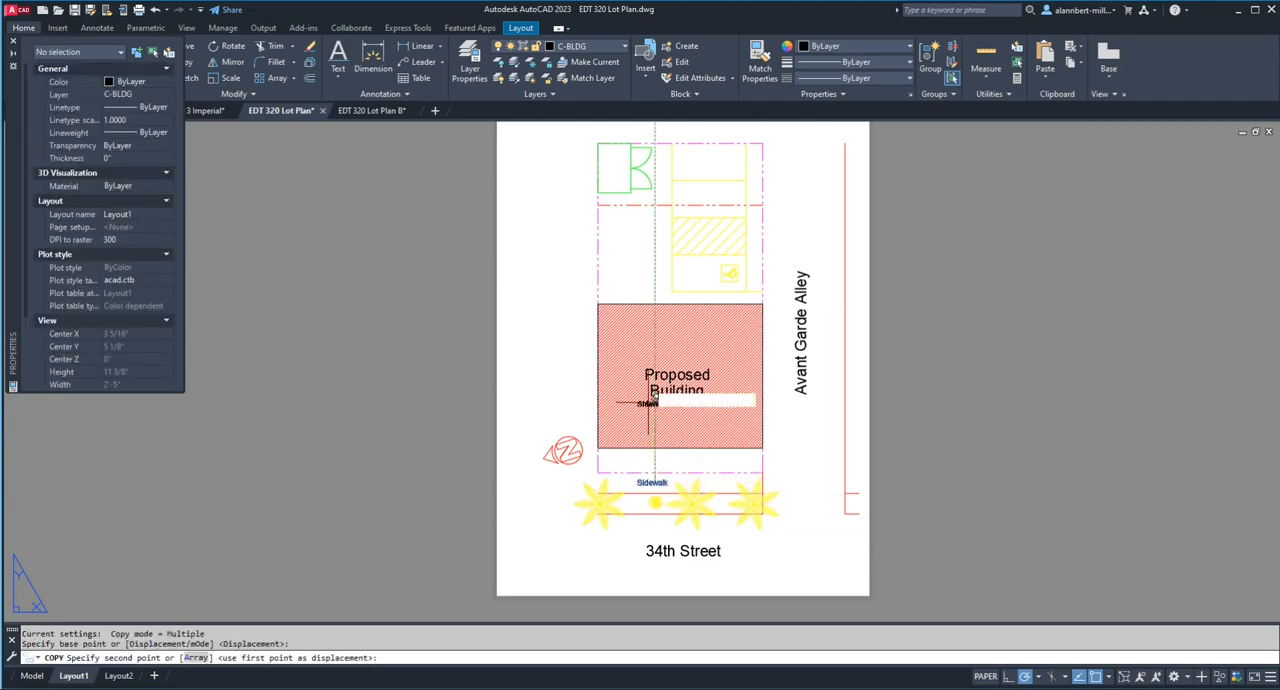
{"action": "left_click", "coordinate": [620, 161]}
{"action": "scroll", "coordinate": [620, 160], "scroll_direction": "up", "scroll_amount": 4}
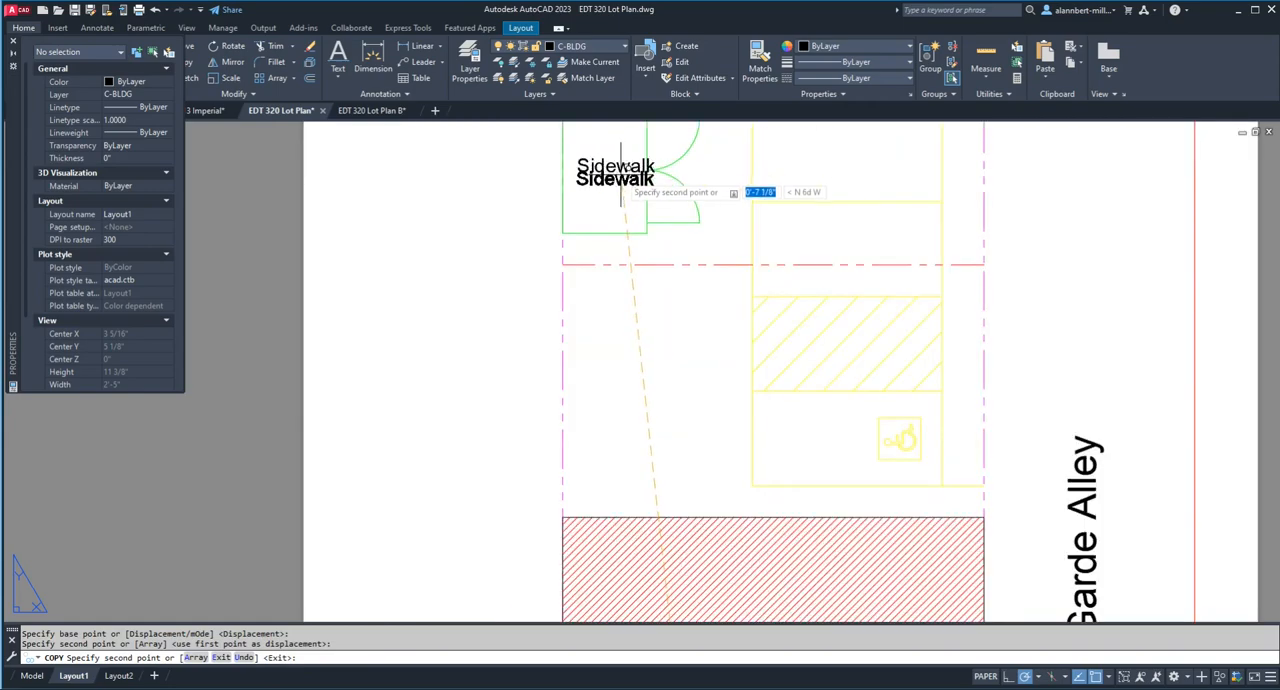
{"action": "key", "text": "Escape"}
Step: Change the wording of the "Sidewalk" copy inside the green enclosure to "TRASH"
{"action": "left_click", "coordinate": [620, 165]}
{"action": "double_click", "coordinate": [620, 168]}
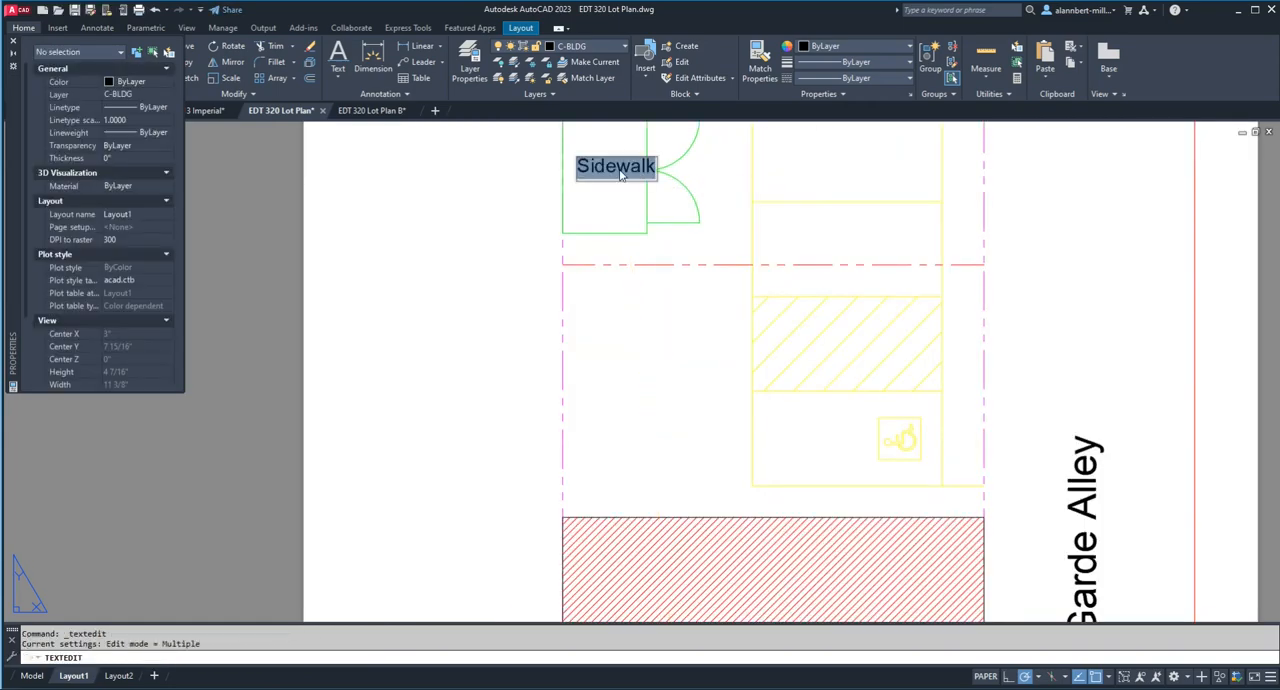
{"action": "type", "text": "TRASH"}
{"action": "key", "text": "Return"}
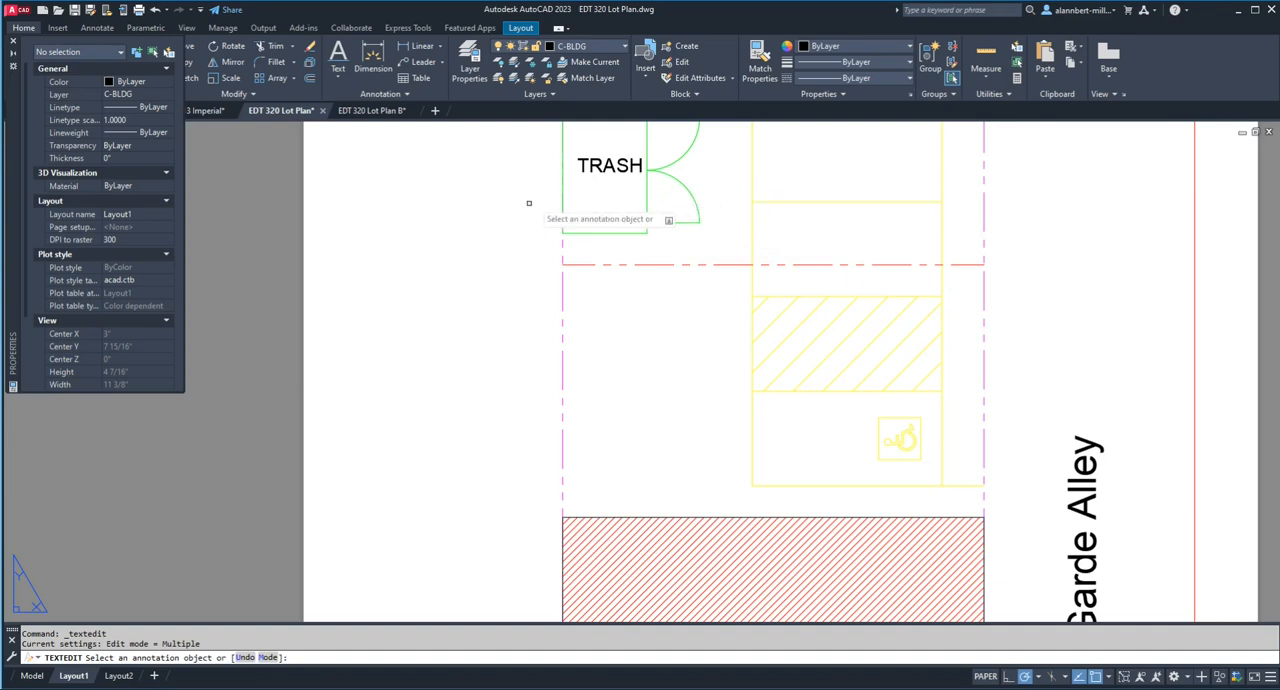
{"action": "key", "text": "Escape"}
Step: Copy the "TRASH" text about 3/16" straight down inside the green enclosure
{"action": "left_click", "coordinate": [608, 172]}
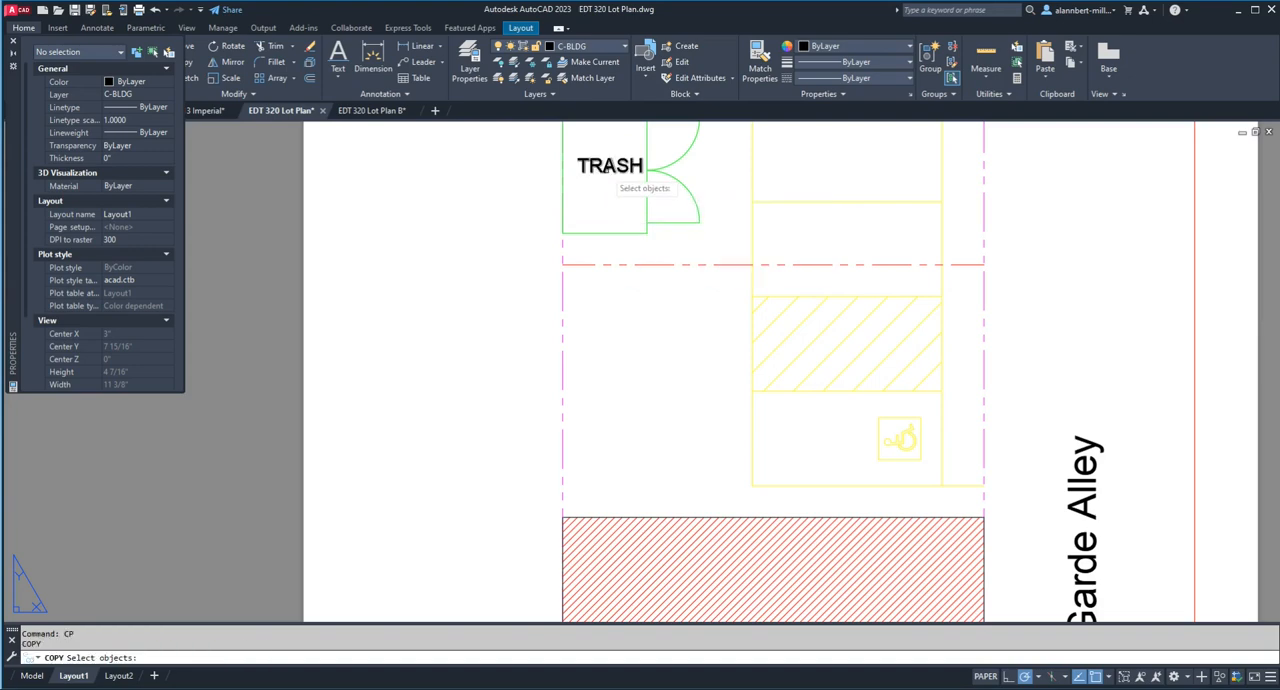
{"action": "type", "text": "co"}
{"action": "key", "text": "Return"}
{"action": "left_click", "coordinate": [606, 177]}
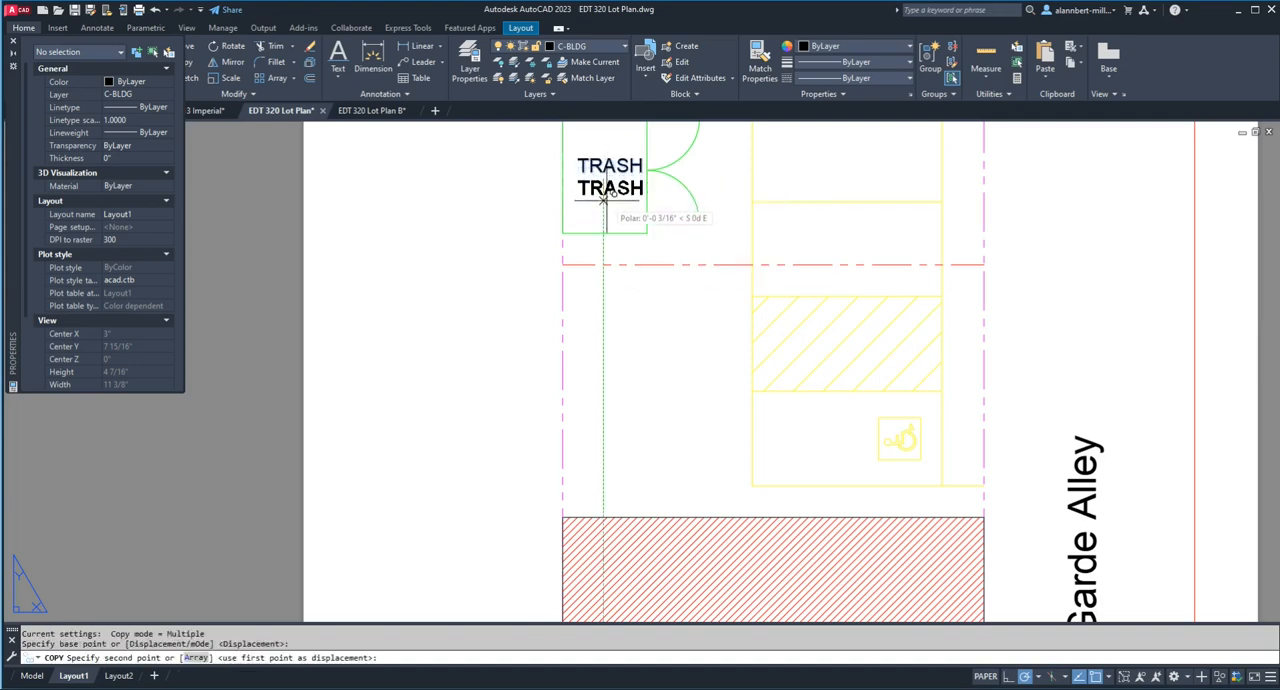
{"action": "left_click", "coordinate": [605, 199]}
{"action": "key", "text": "Escape"}
{"action": "key", "text": "Escape"}
{"action": "key", "text": "Escape"}
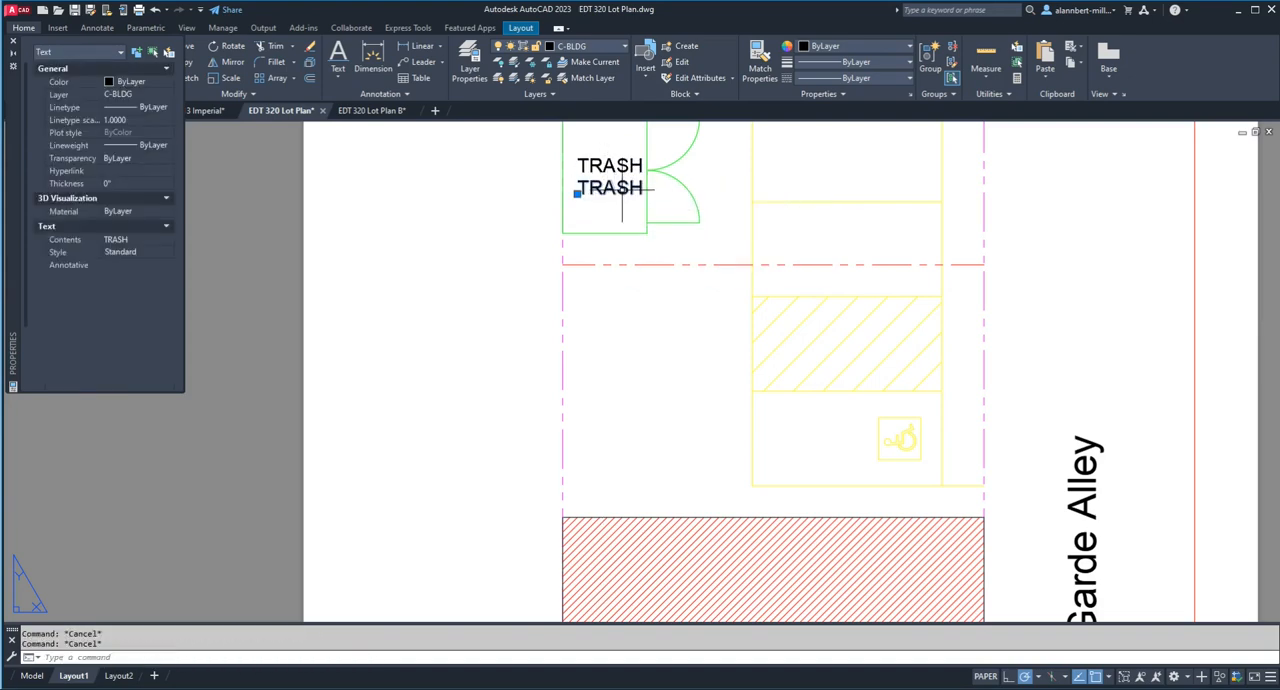
Step: Change the wording of the lower "TRASH" copy to "ENCL." and finish text editing
{"action": "double_click", "coordinate": [622, 193]}
{"action": "type", "text": "ENCL."}
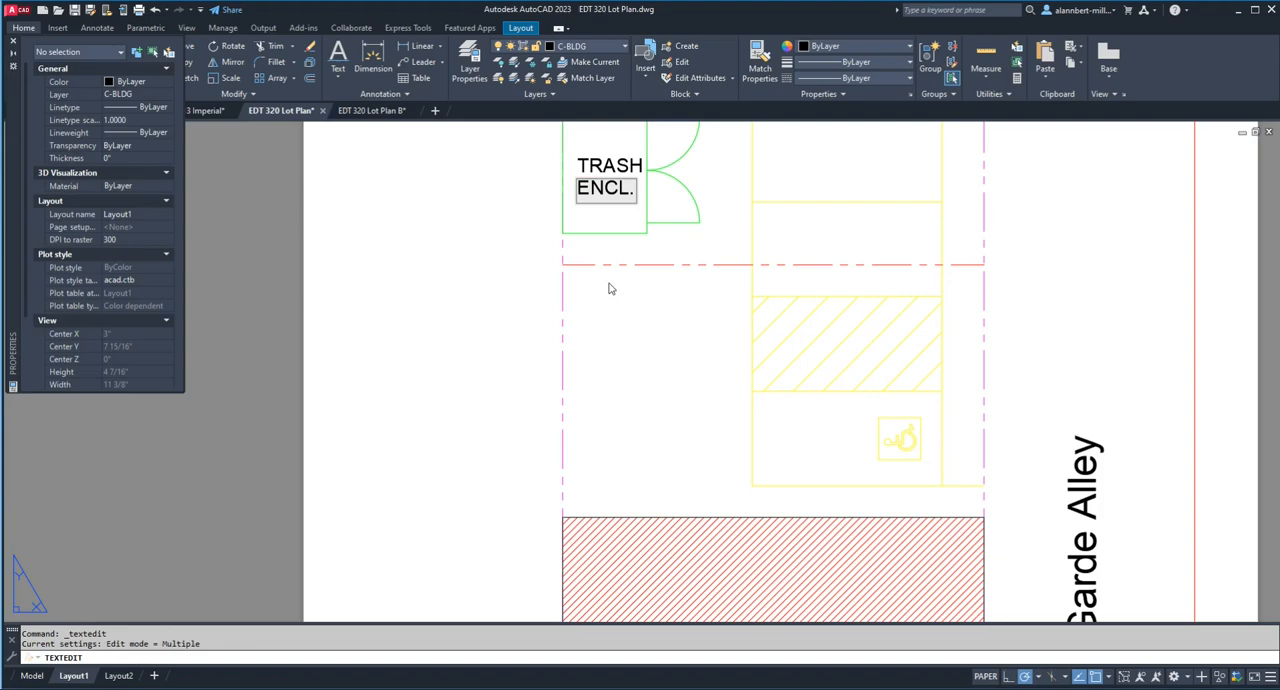
{"action": "left_click", "coordinate": [514, 320]}
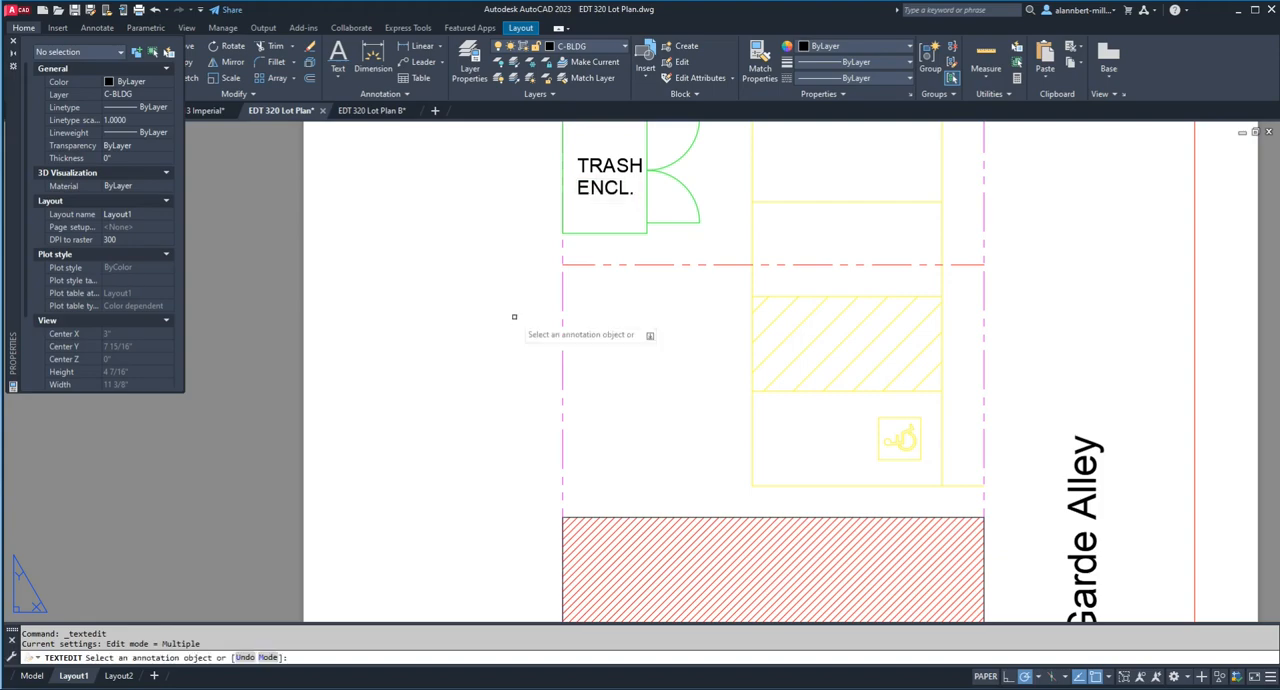
{"action": "key", "text": "Escape"}
Step: Preview the Layout1 plot, examine the labels, lineweights and density of the building hatch up close, and leave the preview
{"action": "scroll", "coordinate": [564, 296], "scroll_direction": "down", "scroll_amount": 5}
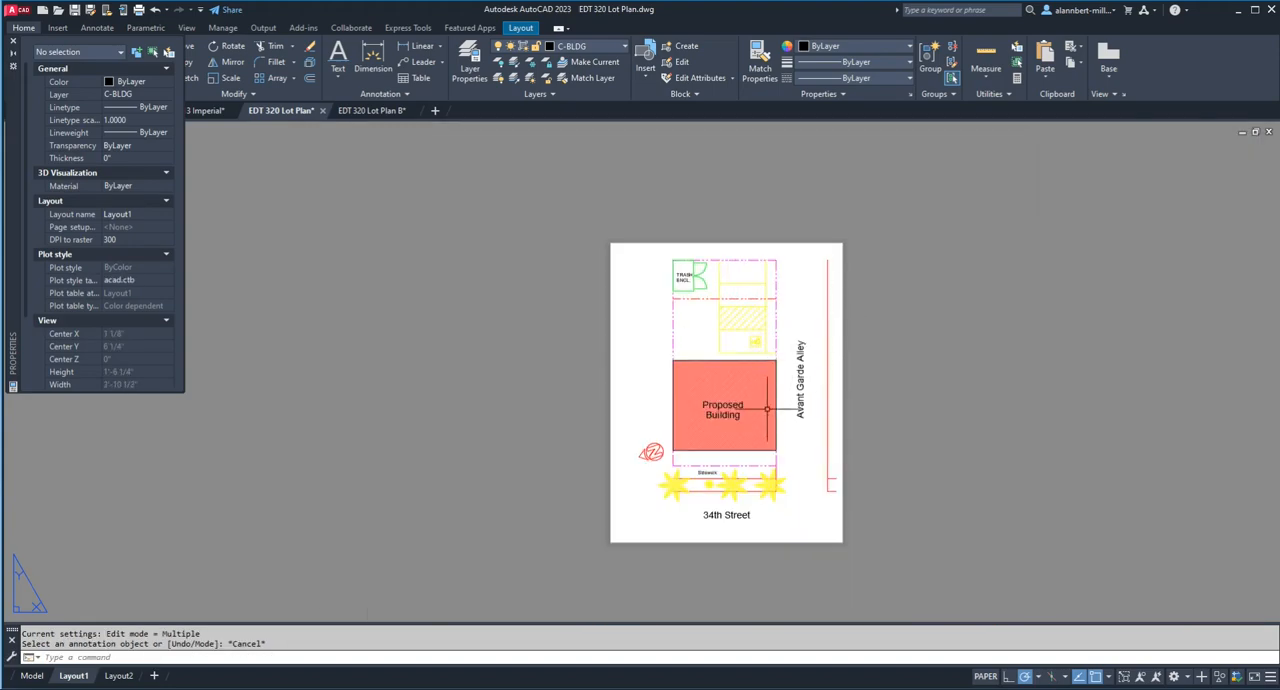
{"action": "scroll", "coordinate": [782, 428], "scroll_direction": "up", "scroll_amount": 2}
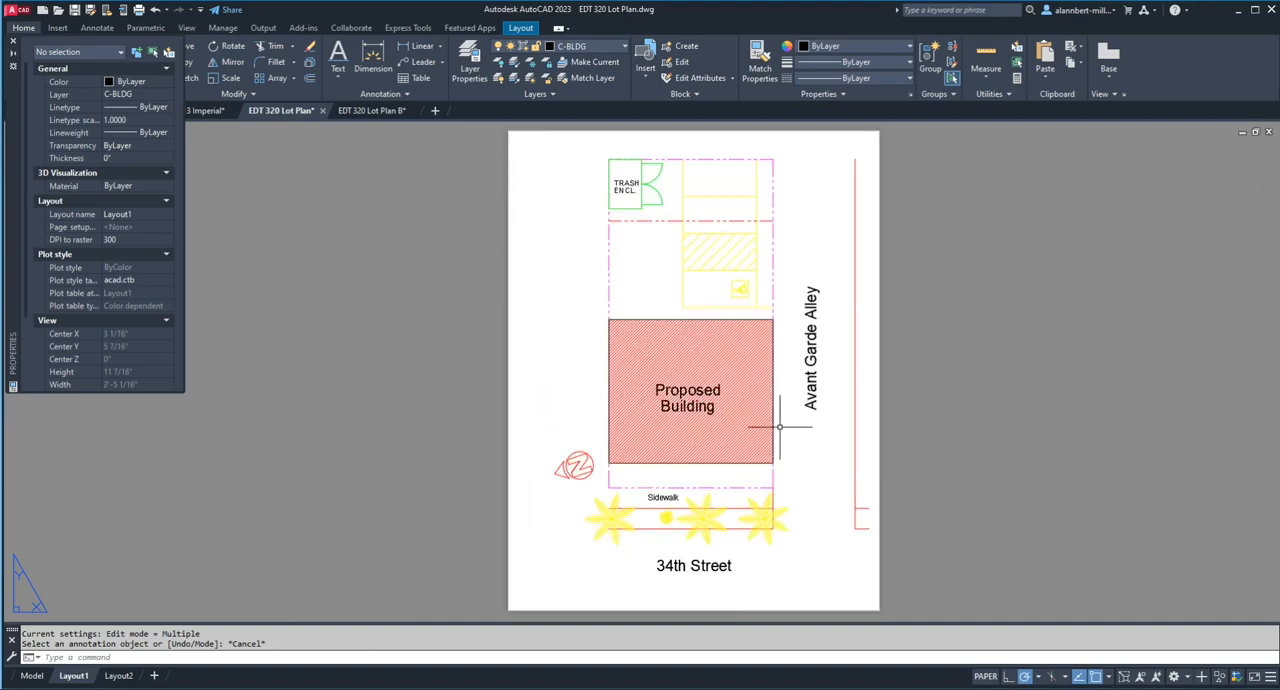
{"action": "type", "text": "ew"}
{"action": "key", "text": "Return"}
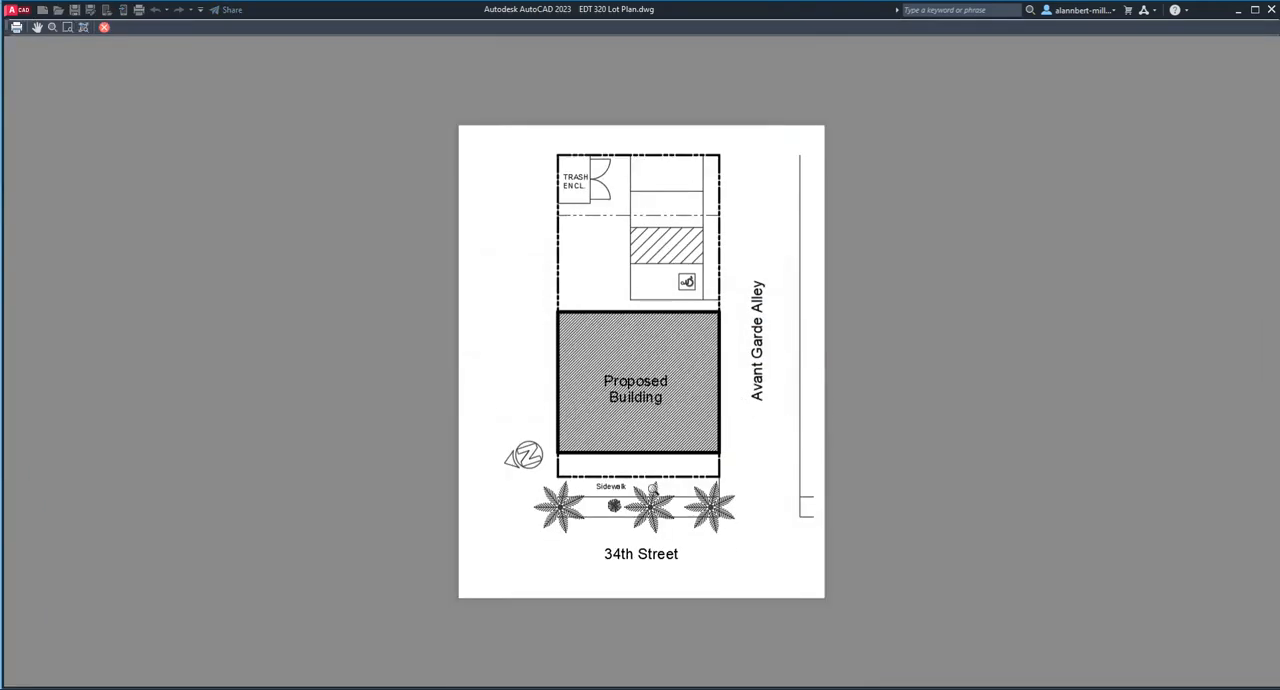
{"action": "scroll", "coordinate": [686, 507], "scroll_direction": "up", "scroll_amount": 4}
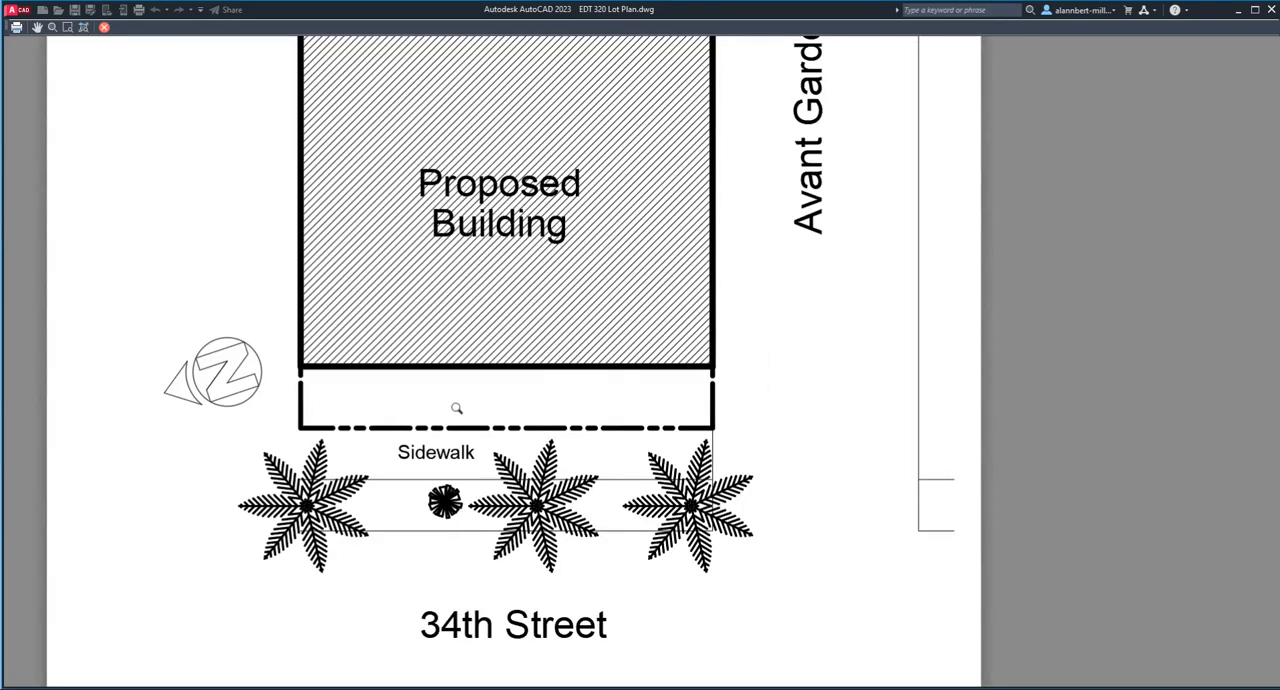
{"action": "scroll", "coordinate": [727, 401], "scroll_direction": "down", "scroll_amount": 2}
{"action": "scroll", "coordinate": [778, 278], "scroll_direction": "down", "scroll_amount": 3}
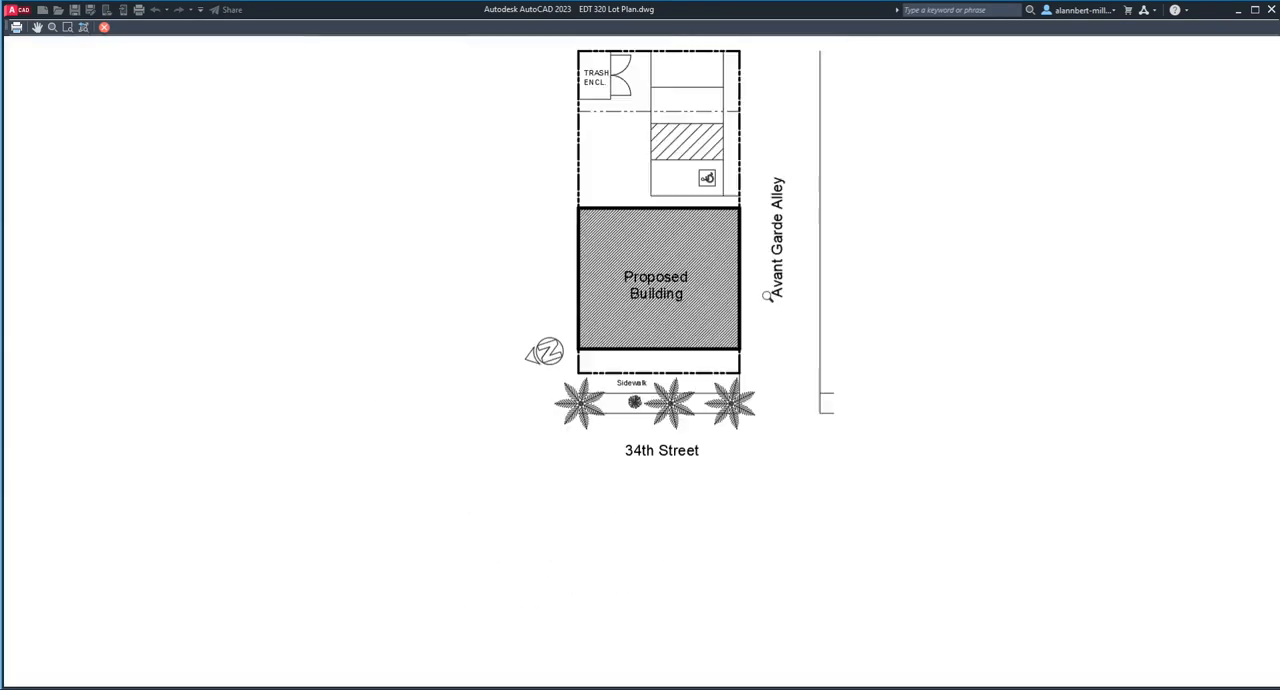
{"action": "scroll", "coordinate": [764, 300], "scroll_direction": "up", "scroll_amount": 3}
{"action": "scroll", "coordinate": [764, 303], "scroll_direction": "down", "scroll_amount": 2}
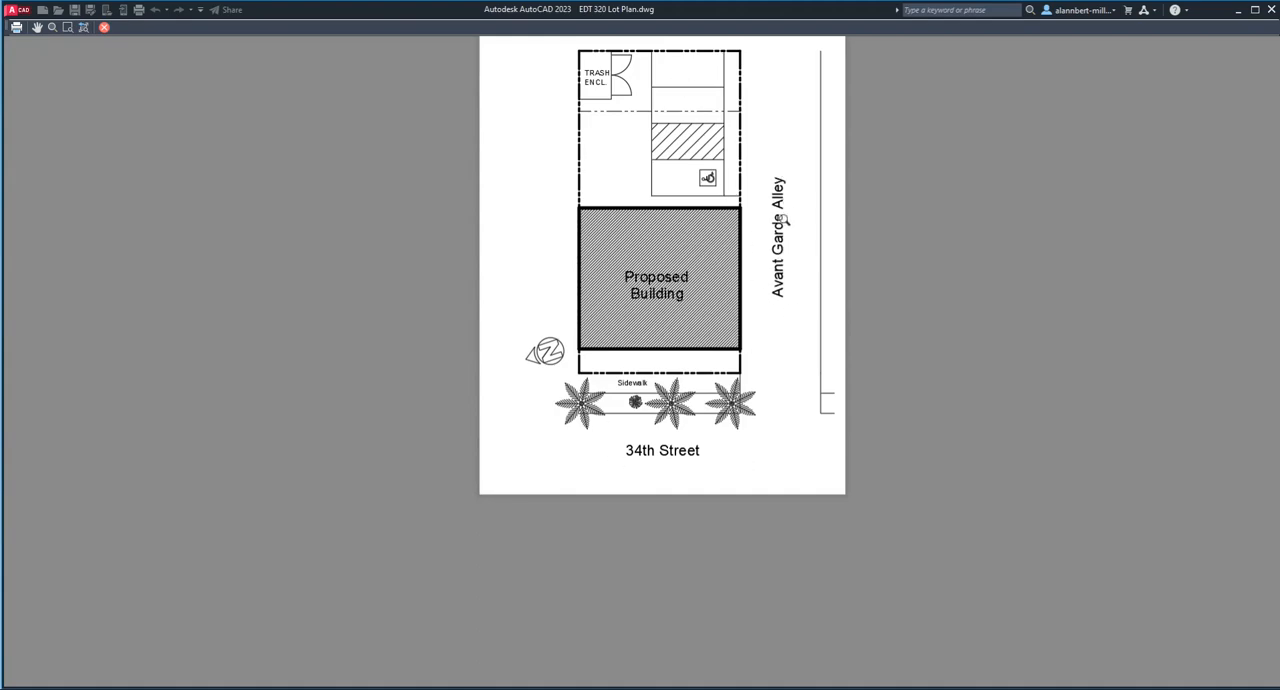
{"action": "scroll", "coordinate": [676, 291], "scroll_direction": "up", "scroll_amount": 2}
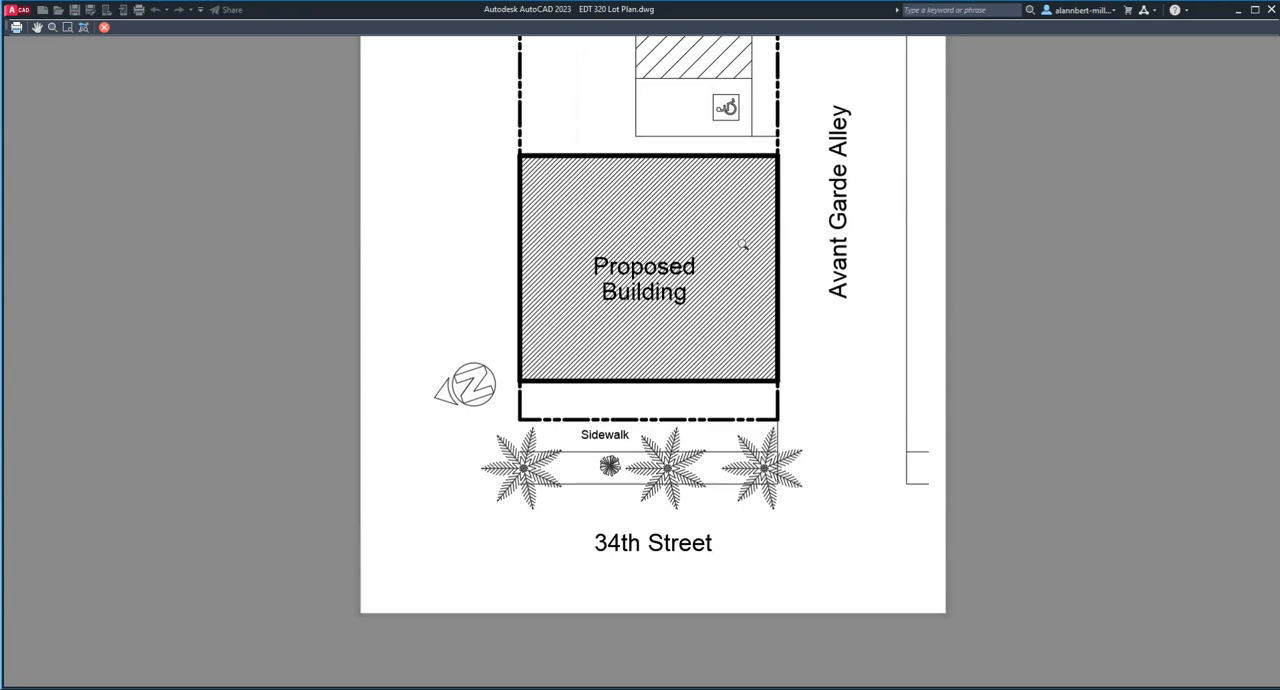
{"action": "scroll", "coordinate": [726, 285], "scroll_direction": "down", "scroll_amount": 2}
{"action": "scroll", "coordinate": [724, 283], "scroll_direction": "up", "scroll_amount": 2}
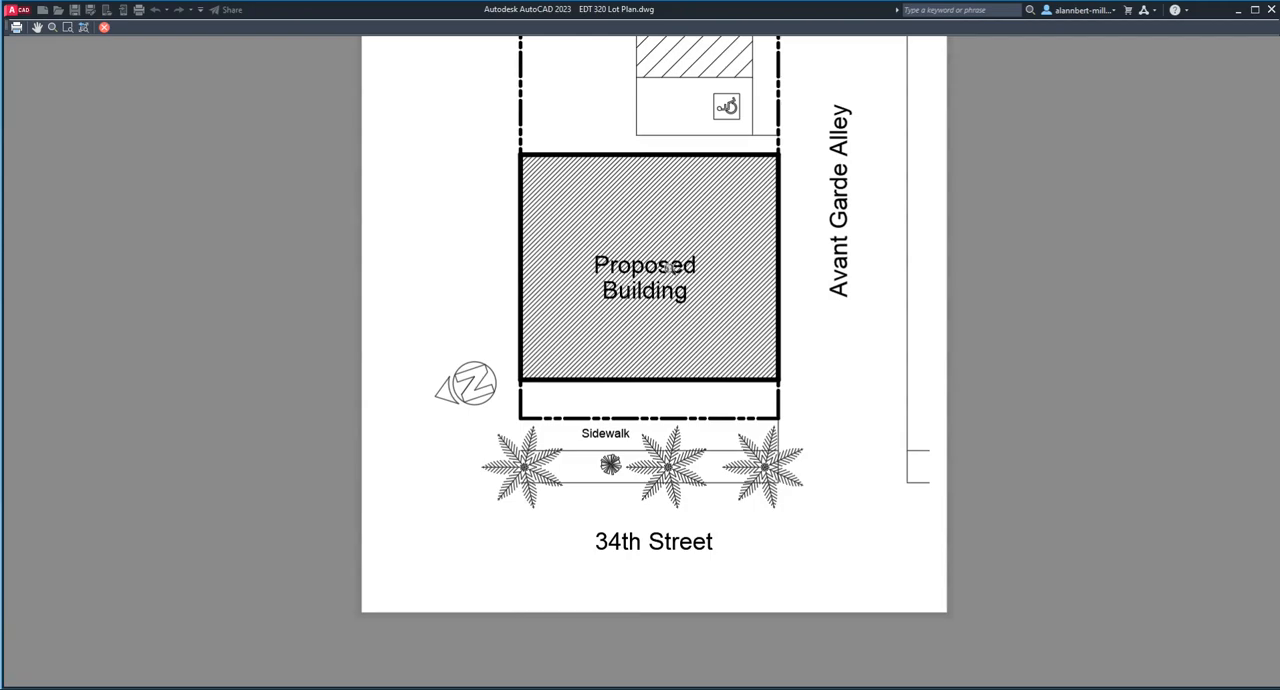
{"action": "scroll", "coordinate": [706, 271], "scroll_direction": "up", "scroll_amount": 2}
{"action": "scroll", "coordinate": [706, 271], "scroll_direction": "down", "scroll_amount": 2}
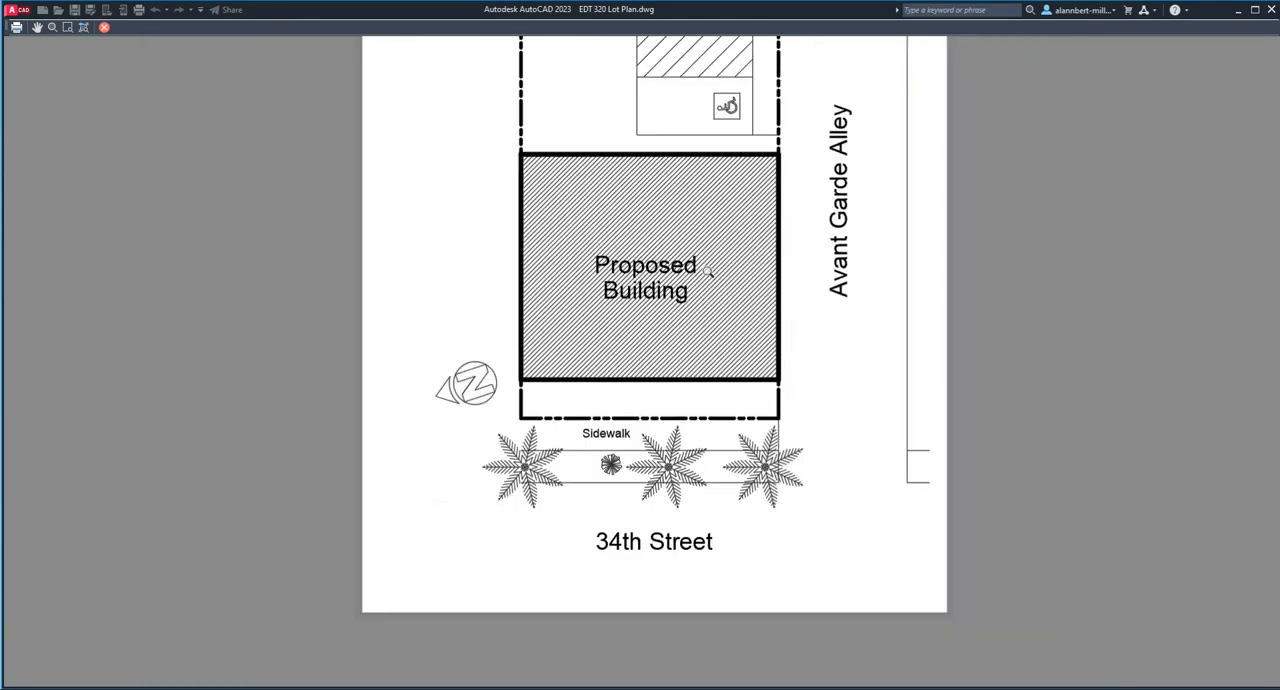
{"action": "scroll", "coordinate": [708, 271], "scroll_direction": "down", "scroll_amount": 2}
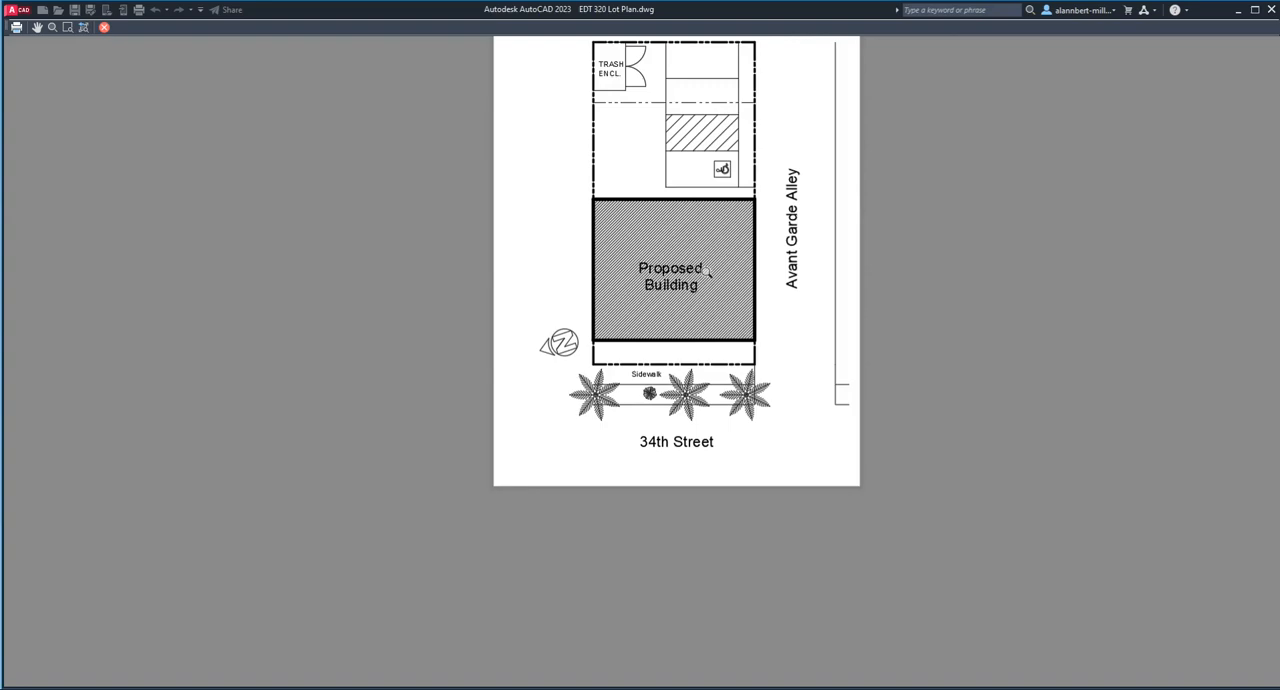
{"action": "scroll", "coordinate": [706, 272], "scroll_direction": "up", "scroll_amount": 2}
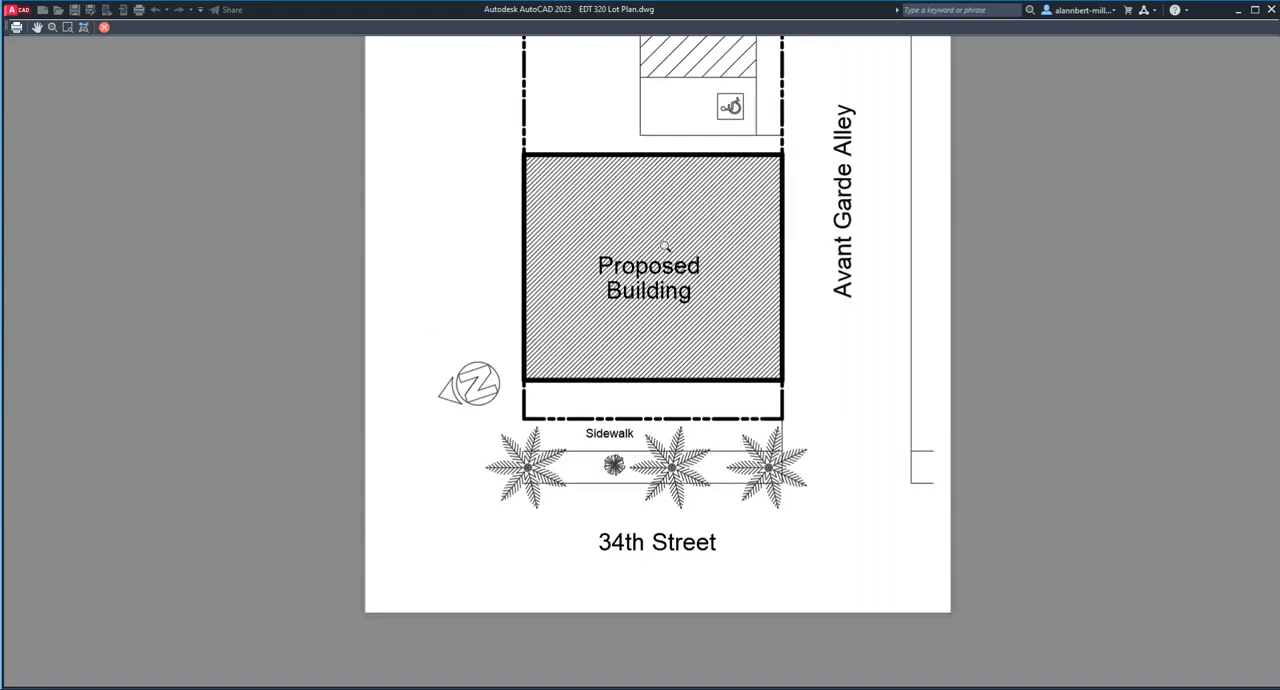
{"action": "key", "text": "Escape"}
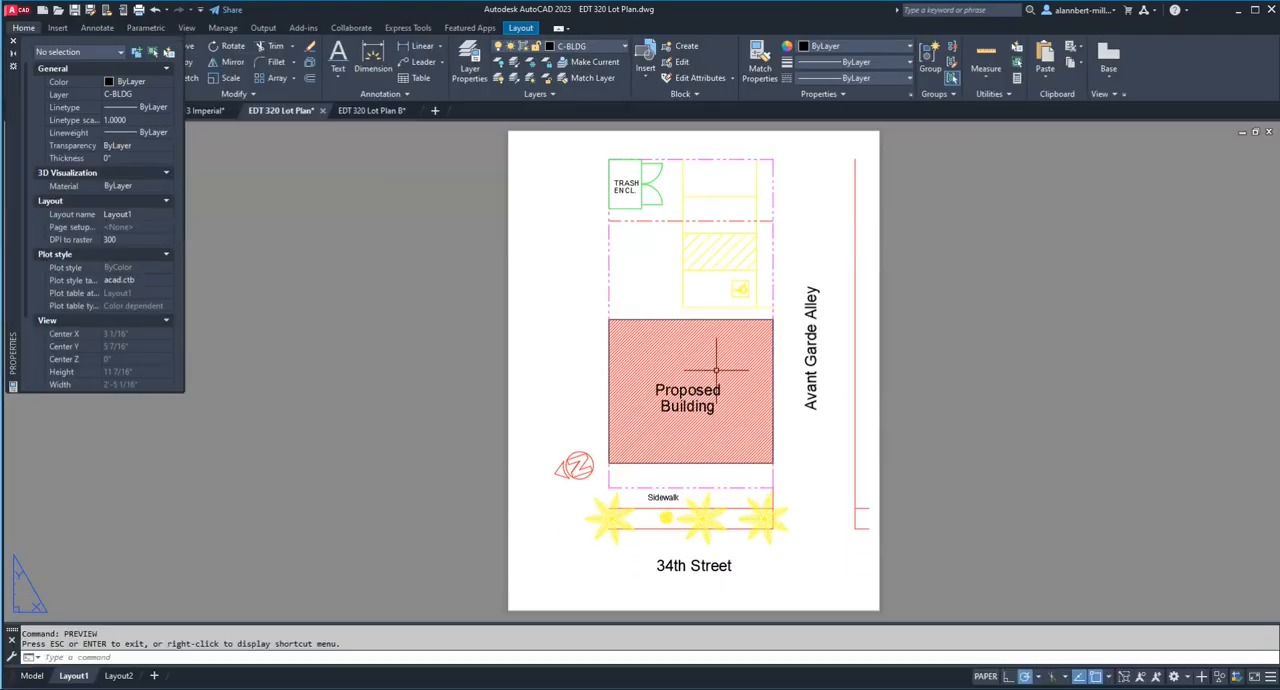
Step: Set the building hatch's spacing to 12" through the viewport, and return to paper space
{"action": "left_click", "coordinate": [716, 370]}
{"action": "key", "text": "Escape"}
{"action": "double_click", "coordinate": [716, 370]}
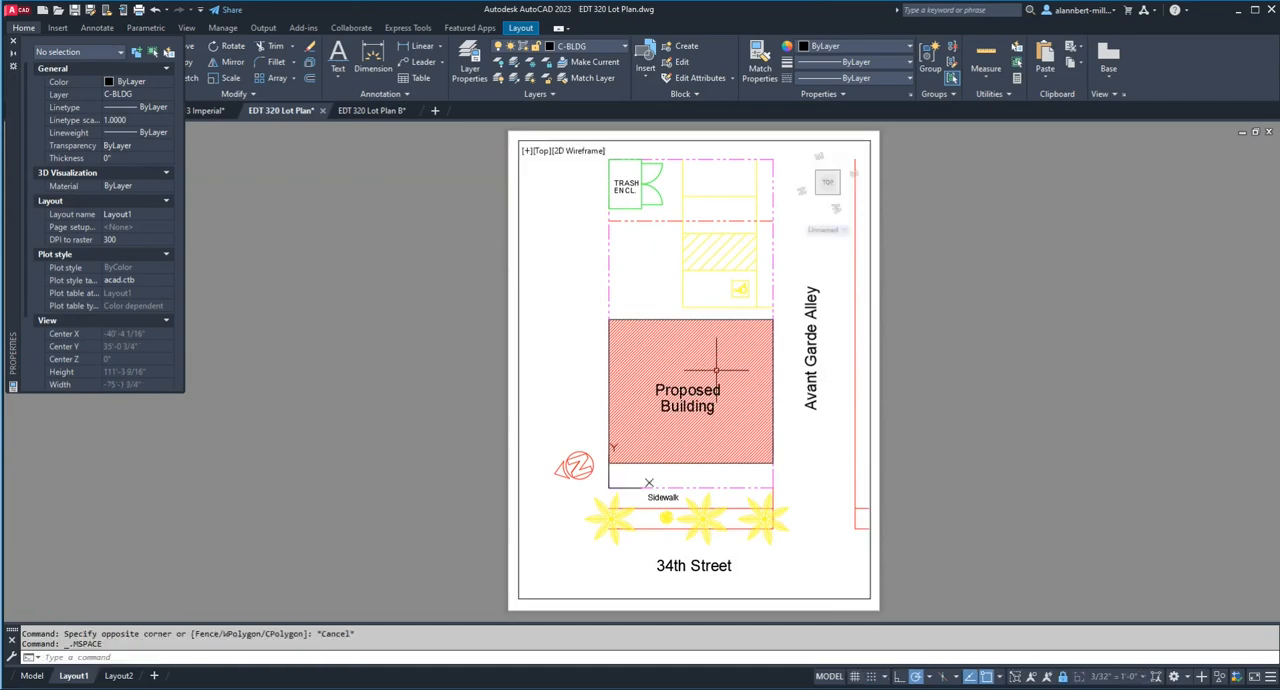
{"action": "left_click", "coordinate": [716, 370]}
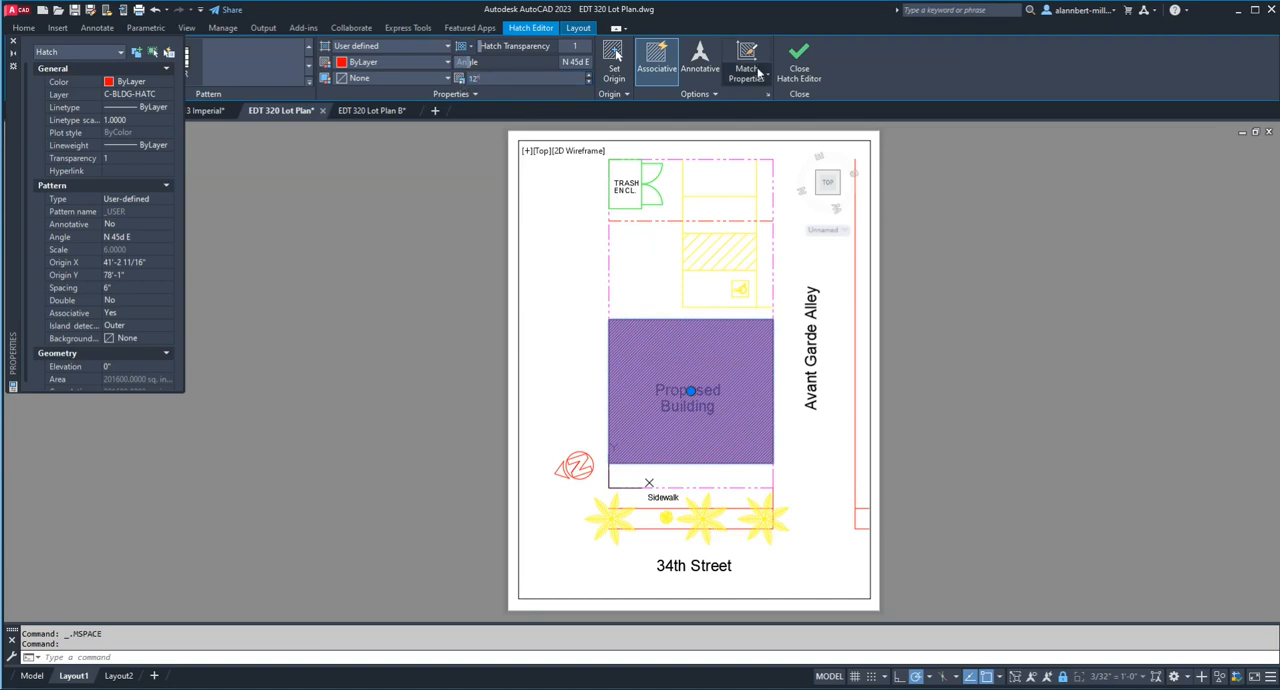
{"action": "left_click", "coordinate": [790, 68]}
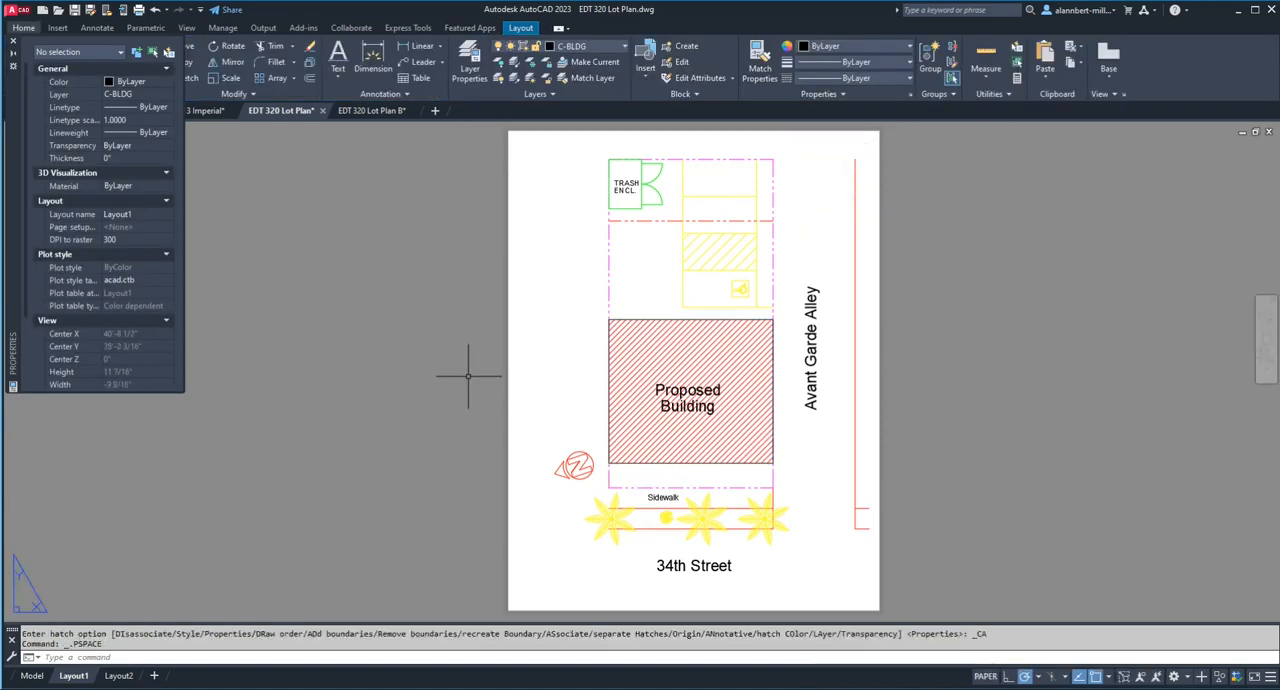
Step: Preview the Layout1 plot again and examine how the 12" building hatch looks behind the "Proposed Building" label
{"action": "type", "text": "prev"}
{"action": "key", "text": "Return"}
{"action": "scroll", "coordinate": [640, 408], "scroll_direction": "up", "scroll_amount": 4}
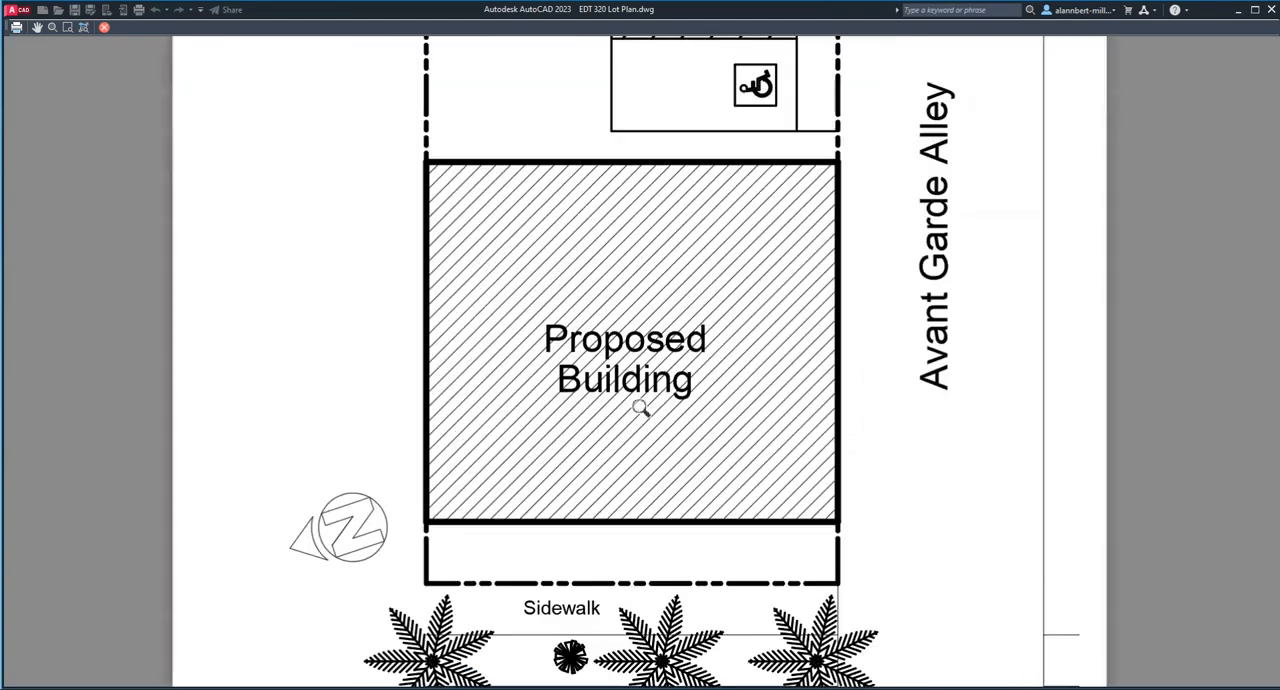
{"action": "scroll", "coordinate": [646, 408], "scroll_direction": "down", "scroll_amount": 4}
{"action": "scroll", "coordinate": [649, 409], "scroll_direction": "up", "scroll_amount": 2}
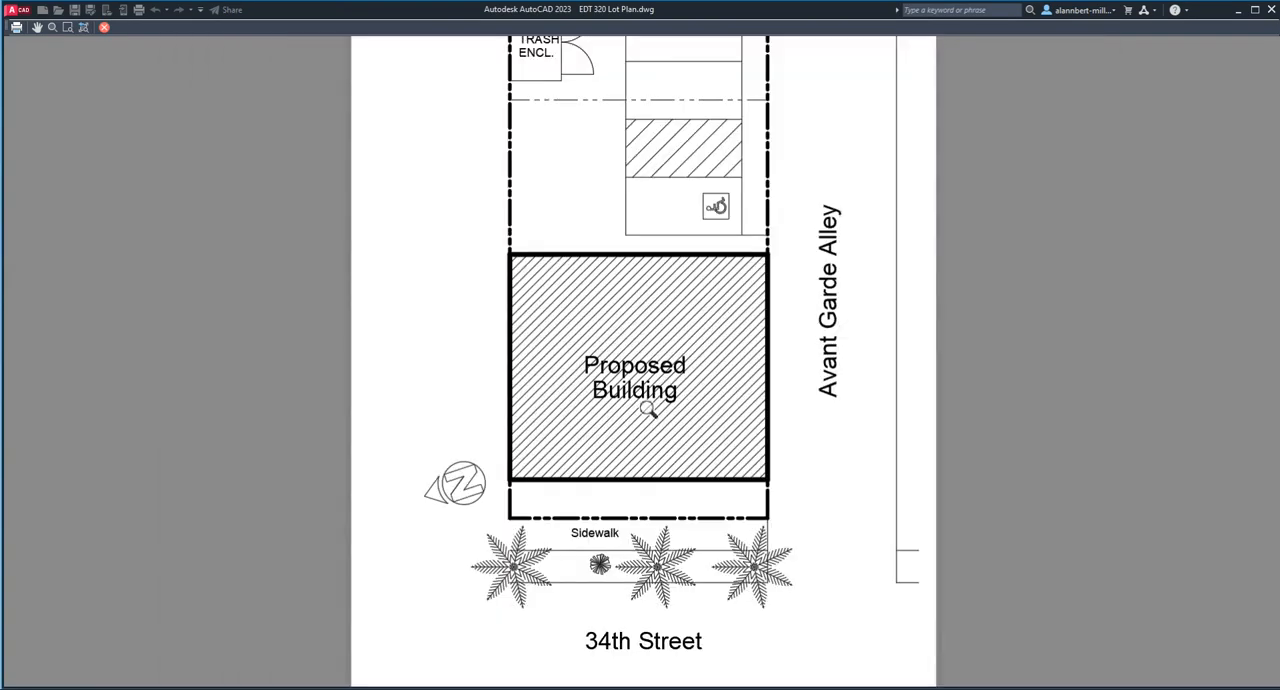
{"action": "scroll", "coordinate": [744, 412], "scroll_direction": "down", "scroll_amount": 2}
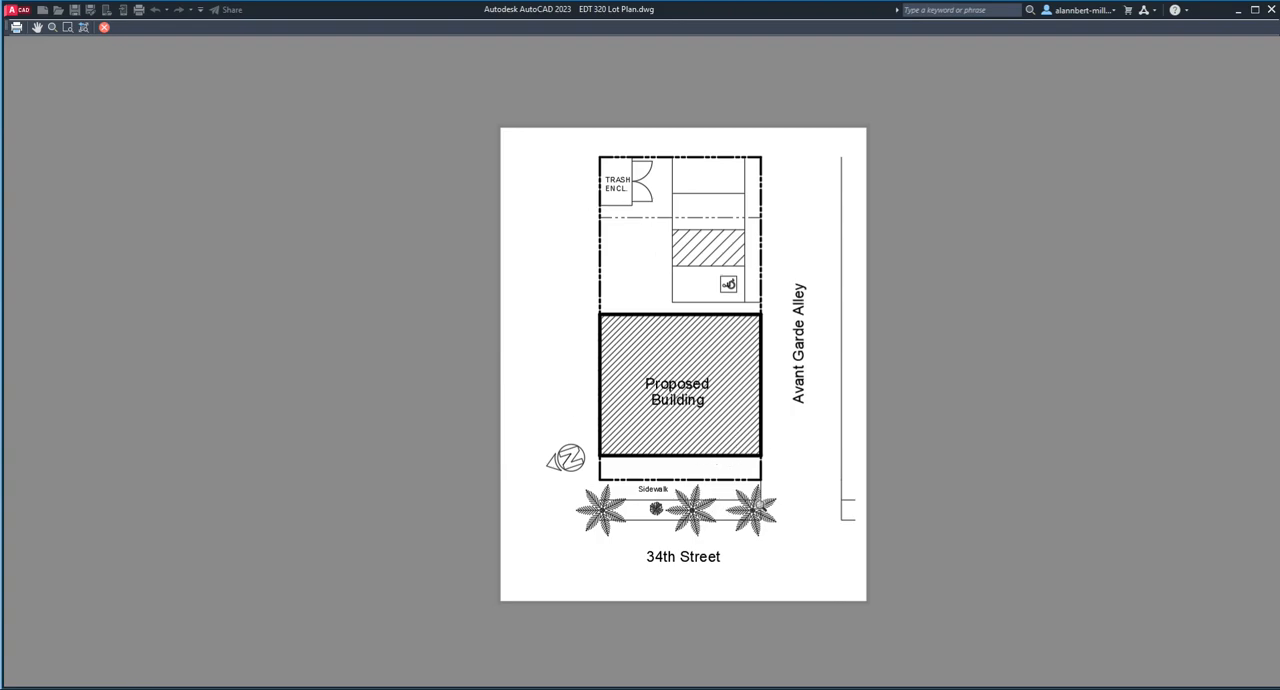
Step: Leave the plot preview and copy the "Sidewalk" label to the lower-right corner of the sheet
{"action": "key", "text": "Escape"}
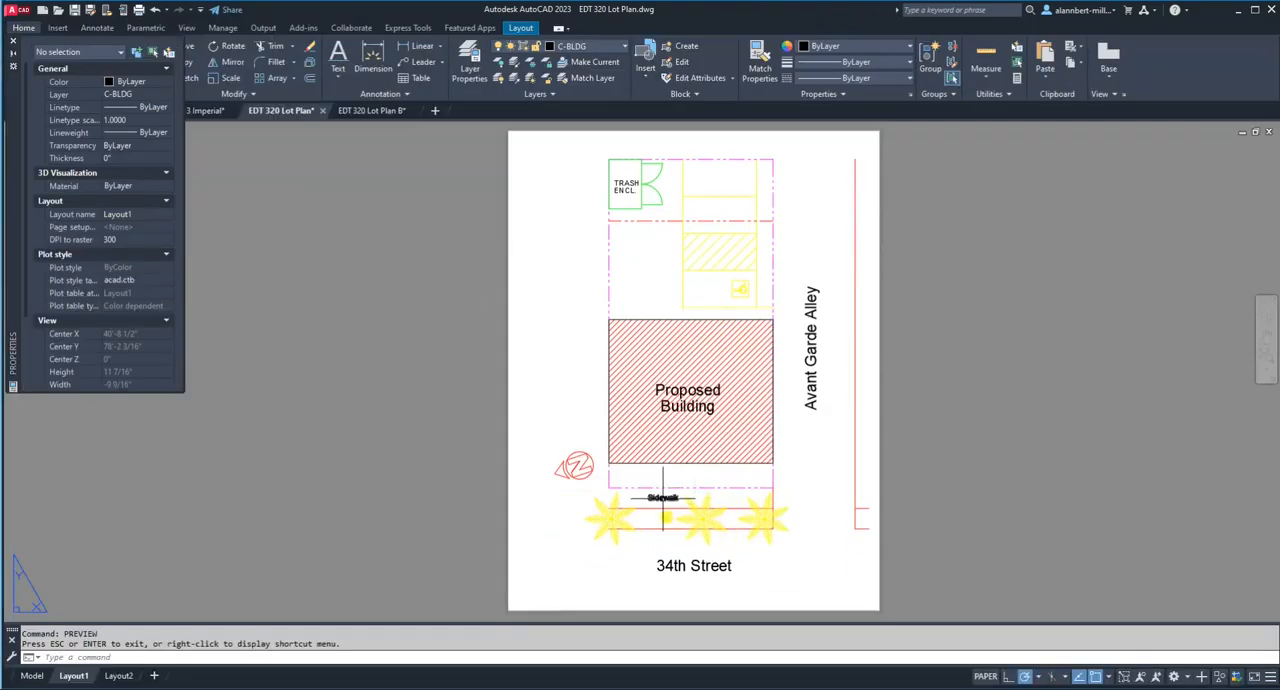
{"action": "type", "text": "cp"}
{"action": "key", "text": "Return"}
{"action": "left_click", "coordinate": [664, 498]}
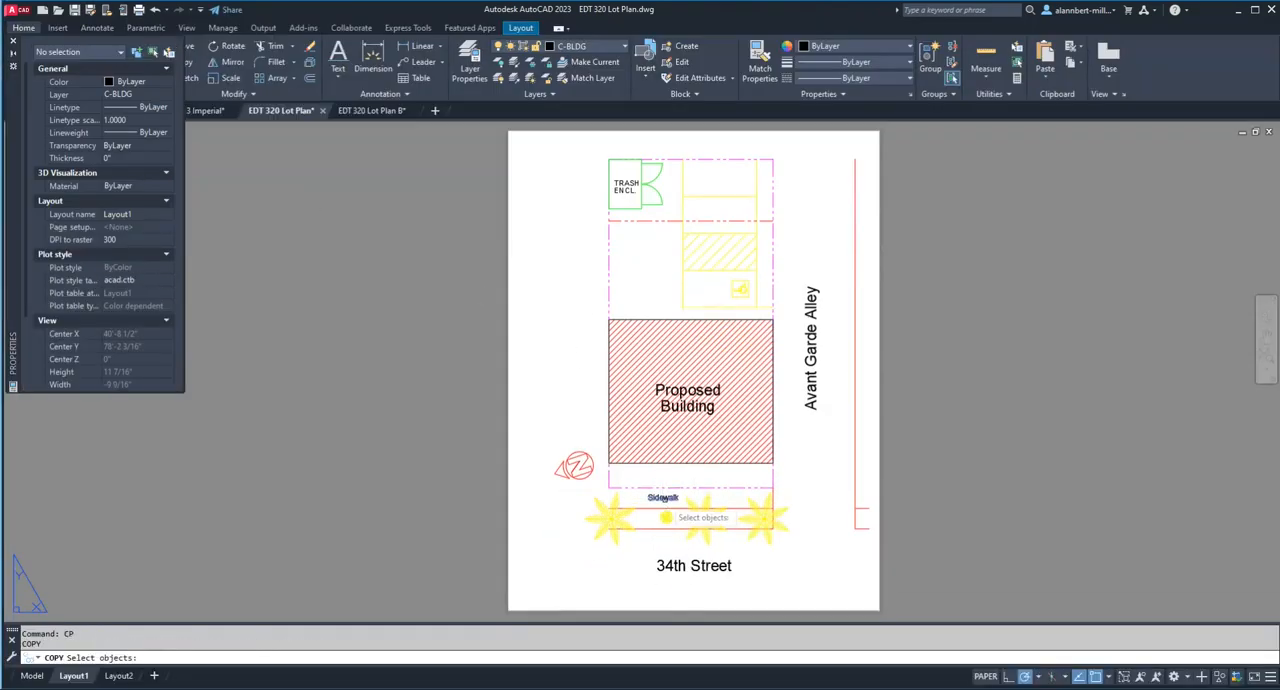
{"action": "key", "text": "Return"}
{"action": "left_click", "coordinate": [666, 517]}
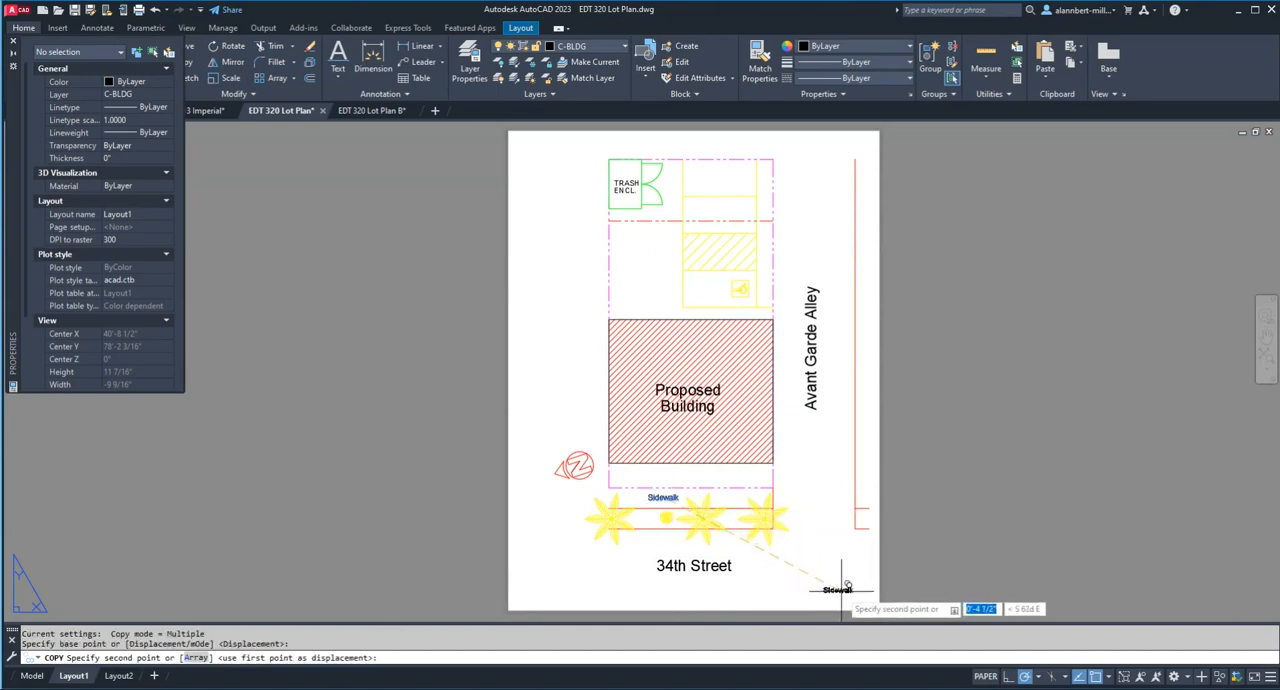
{"action": "key", "text": "Escape"}
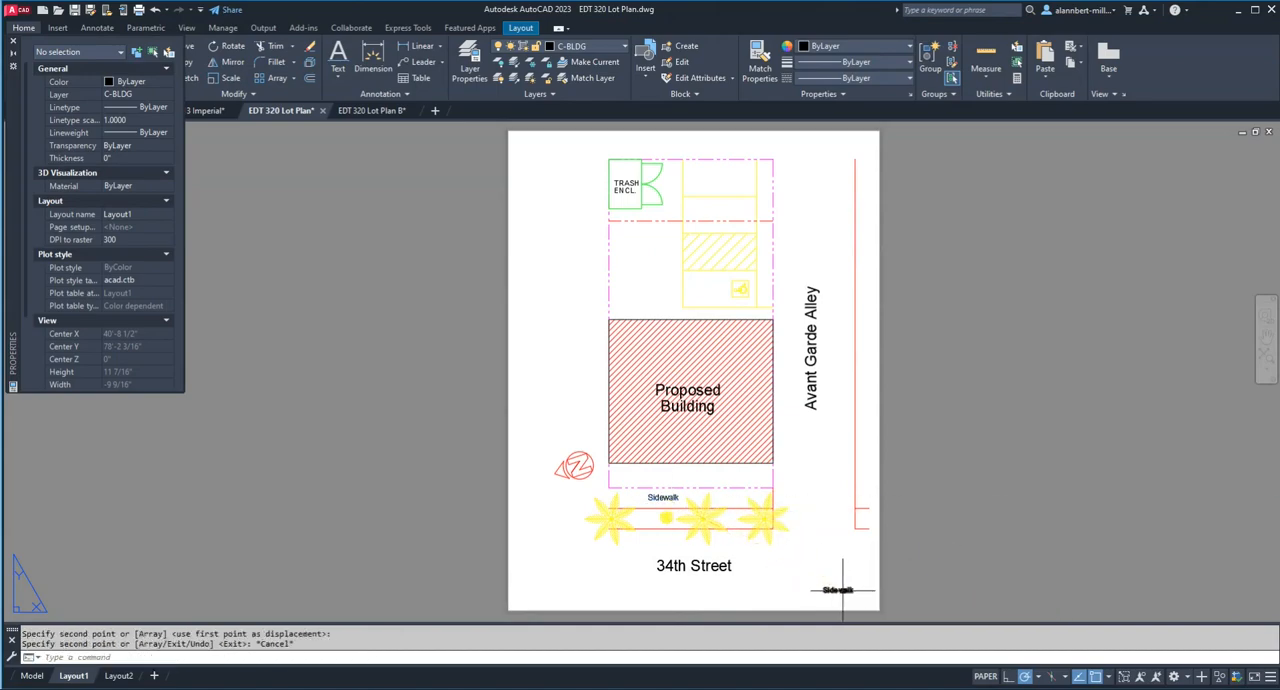
Step: Change the wording of the "Sidewalk" copy in the sheet's lower-right corner to "SCALE" and finish text editing
{"action": "scroll", "coordinate": [843, 590], "scroll_direction": "up", "scroll_amount": 4}
{"action": "middle_click_drag", "start_coordinate": [866, 546], "coordinate": [852, 468]}
{"action": "double_click", "coordinate": [821, 512]}
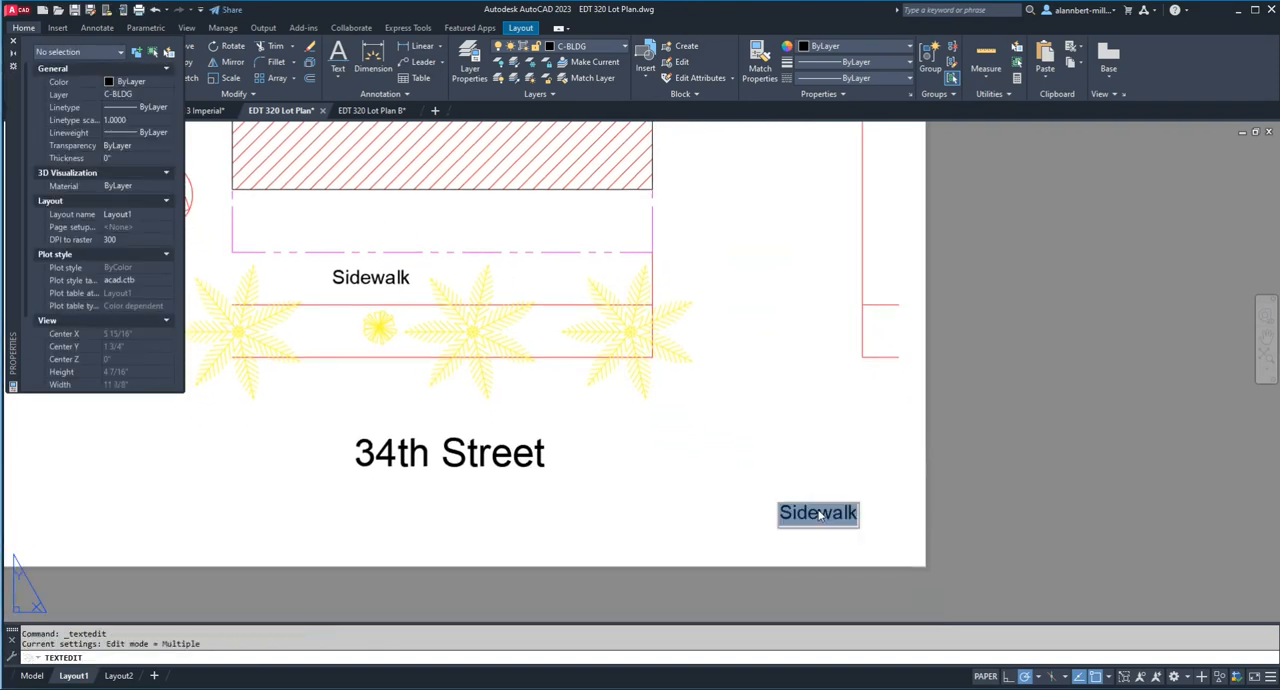
{"action": "type", "text": "SCALE"}
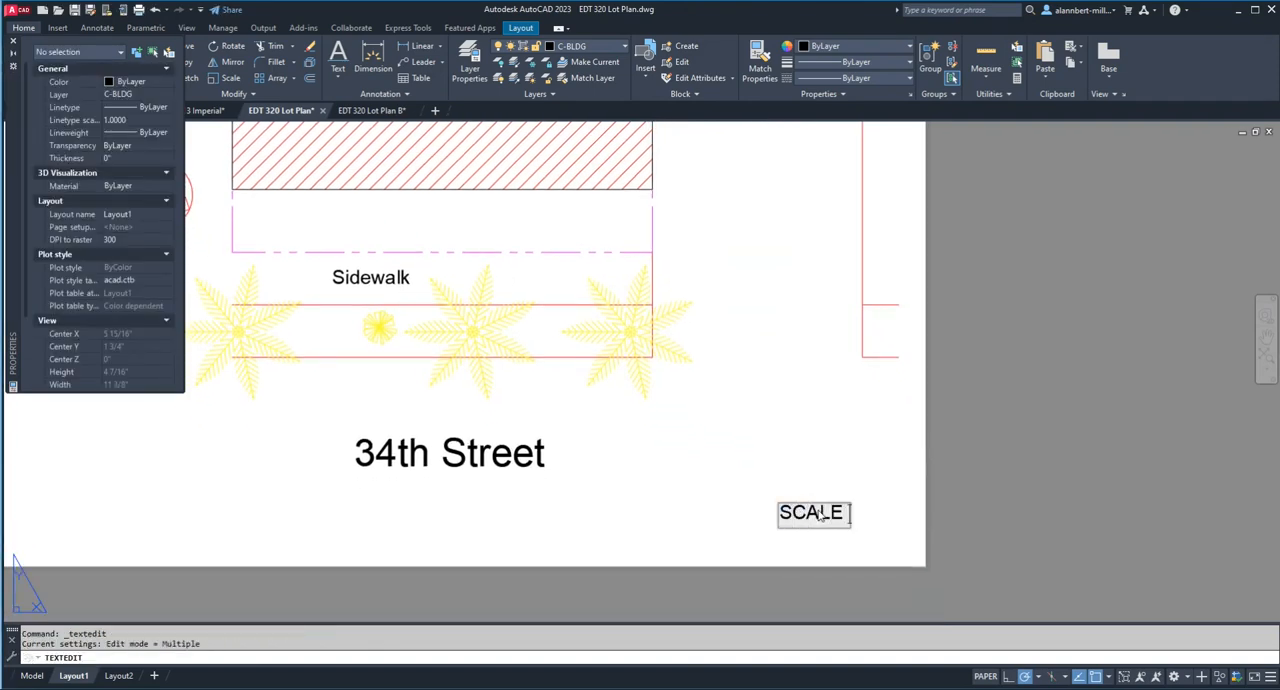
{"action": "type", "text": " 1/"}
{"action": "key", "text": "BackSpace"}
{"action": "key", "text": "BackSpace"}
{"action": "left_click", "coordinate": [829, 481]}
{"action": "key", "text": "Escape"}
Step: Check the viewport's scale, return to paper space, and complete the scale label as "SCALE: 3/32" = 1'-0""
{"action": "double_click", "coordinate": [480, 290]}
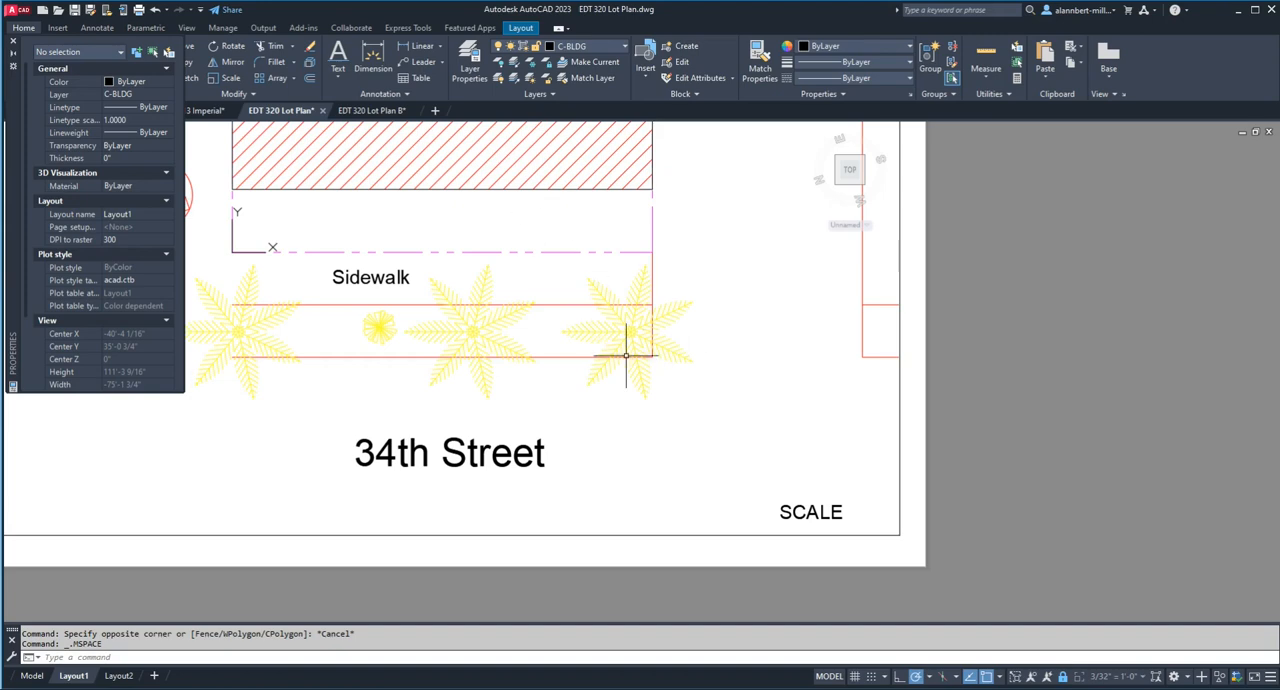
{"action": "double_click", "coordinate": [975, 510]}
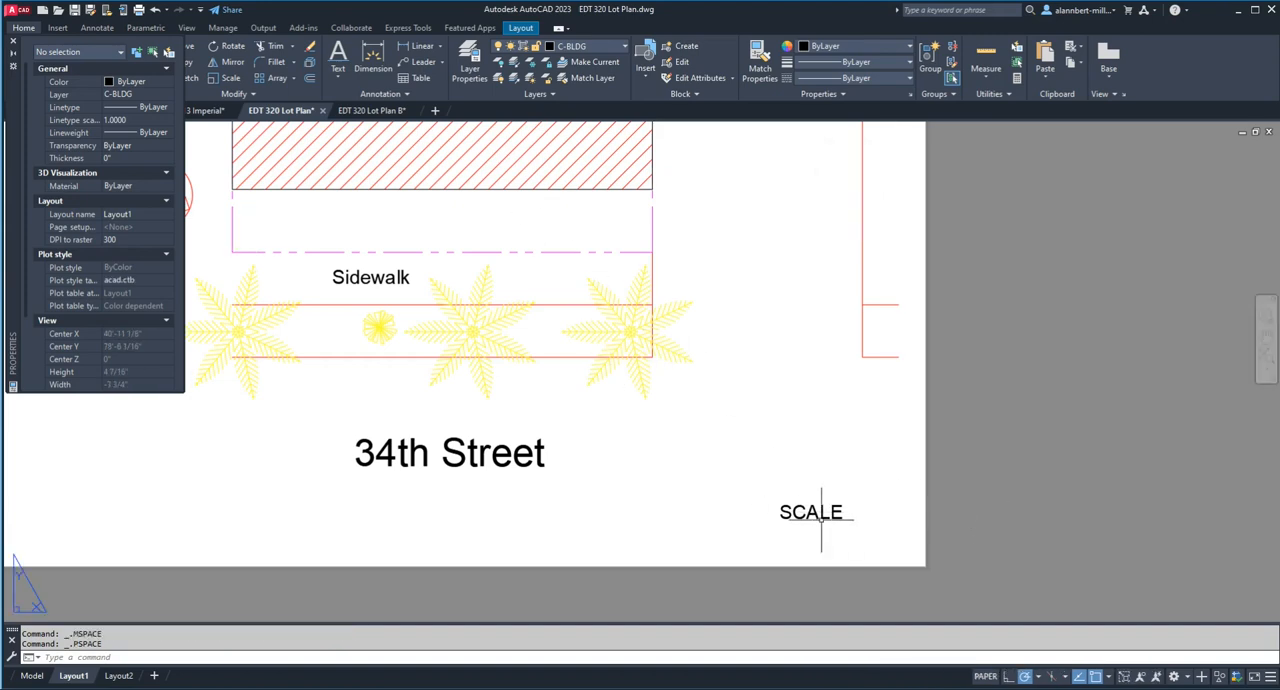
{"action": "double_click", "coordinate": [843, 515]}
{"action": "left_click", "coordinate": [846, 514]}
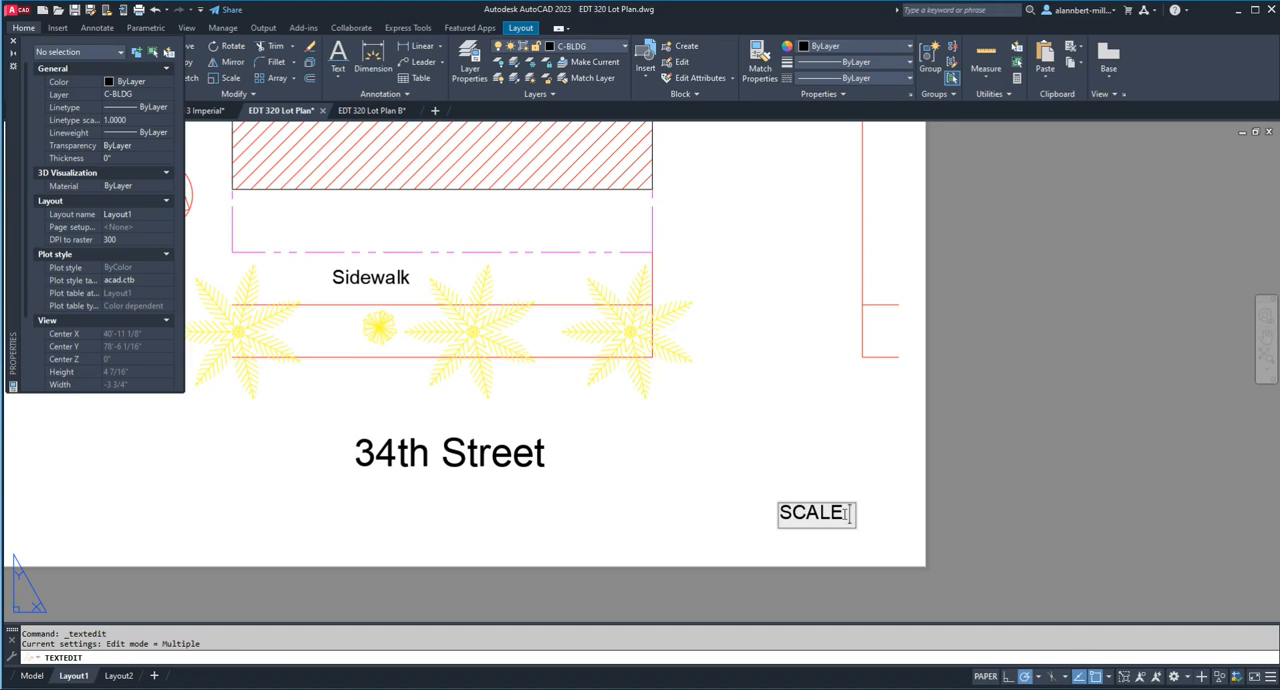
{"action": "key", "text": "BackSpace"}
{"action": "type", "text": ": 3/32\" = "}
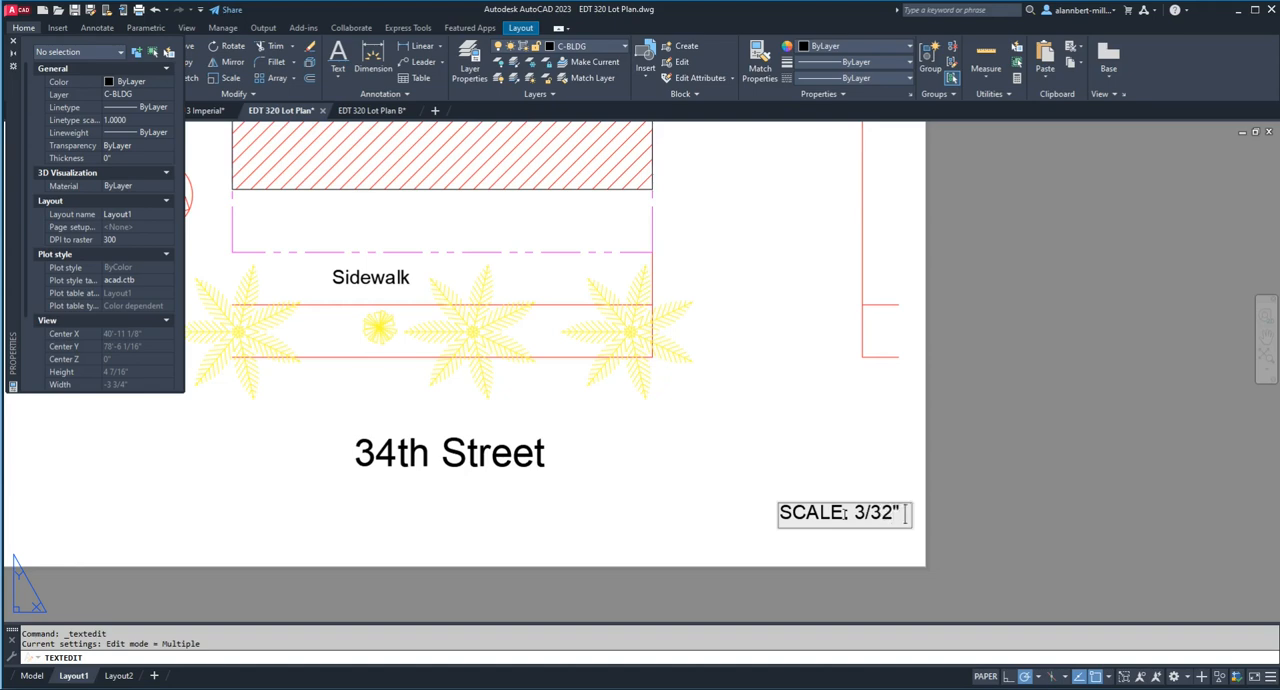
{"action": "type", "text": "1"}
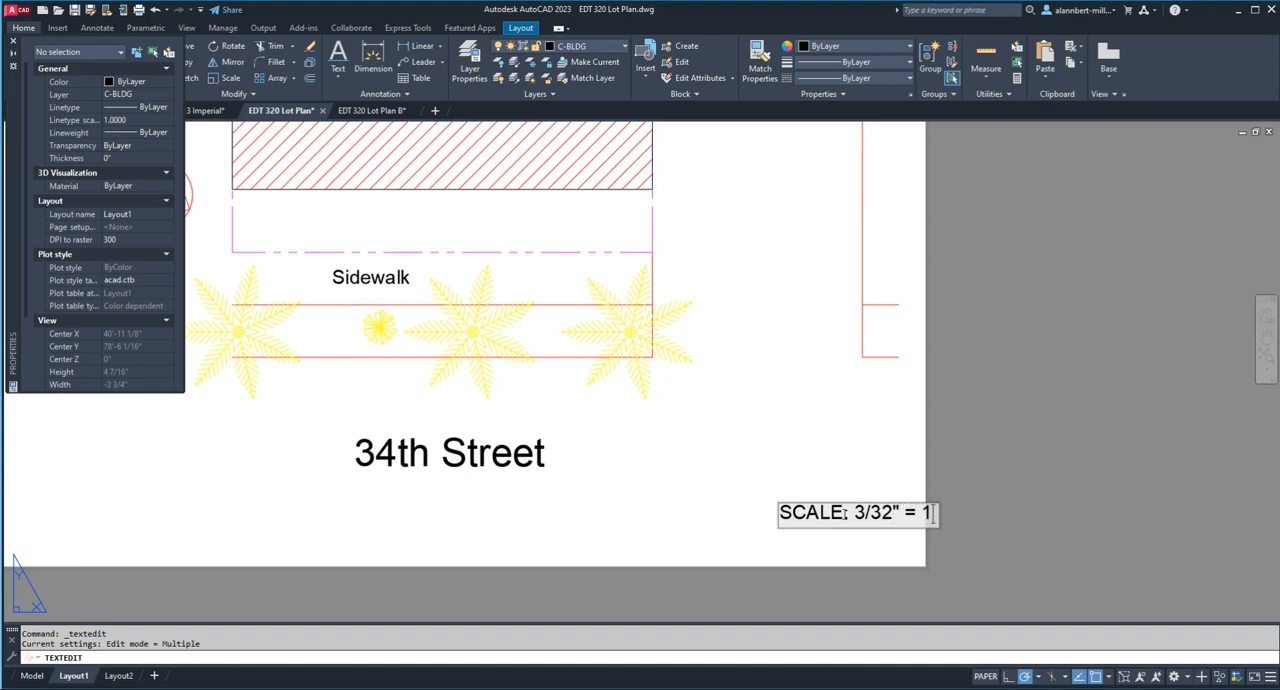
{"action": "type", "text": "'-0\""}
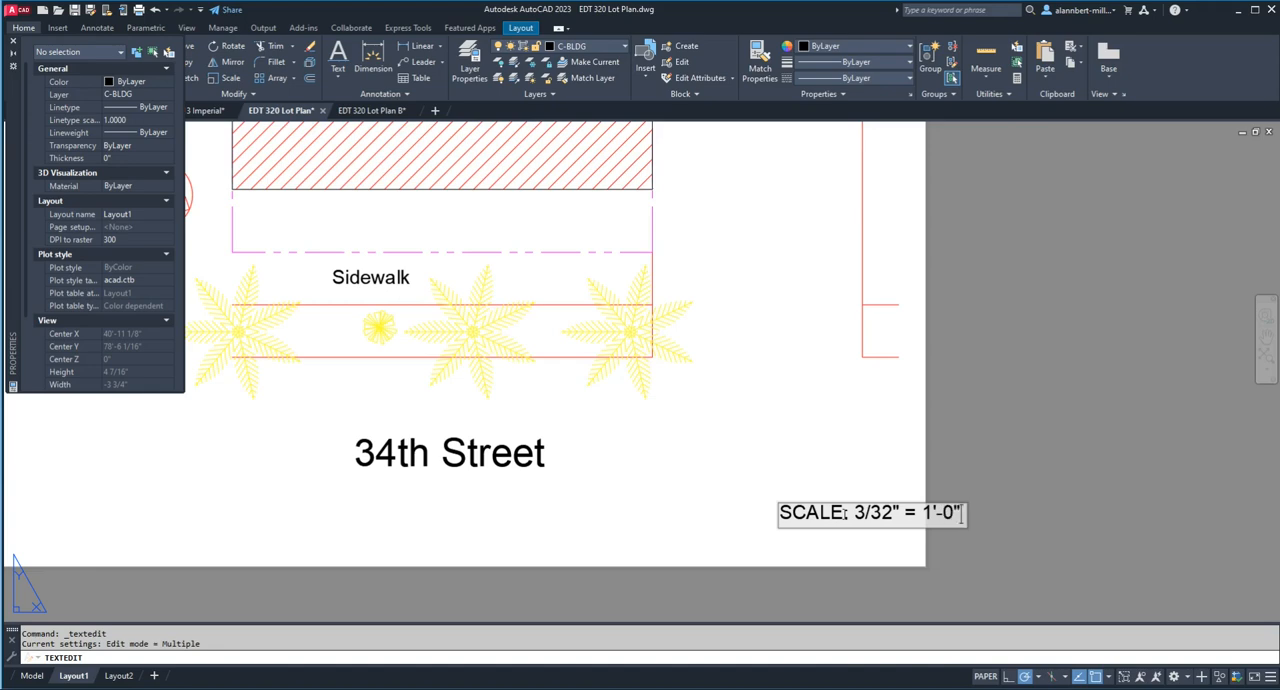
{"action": "key", "text": "Return"}
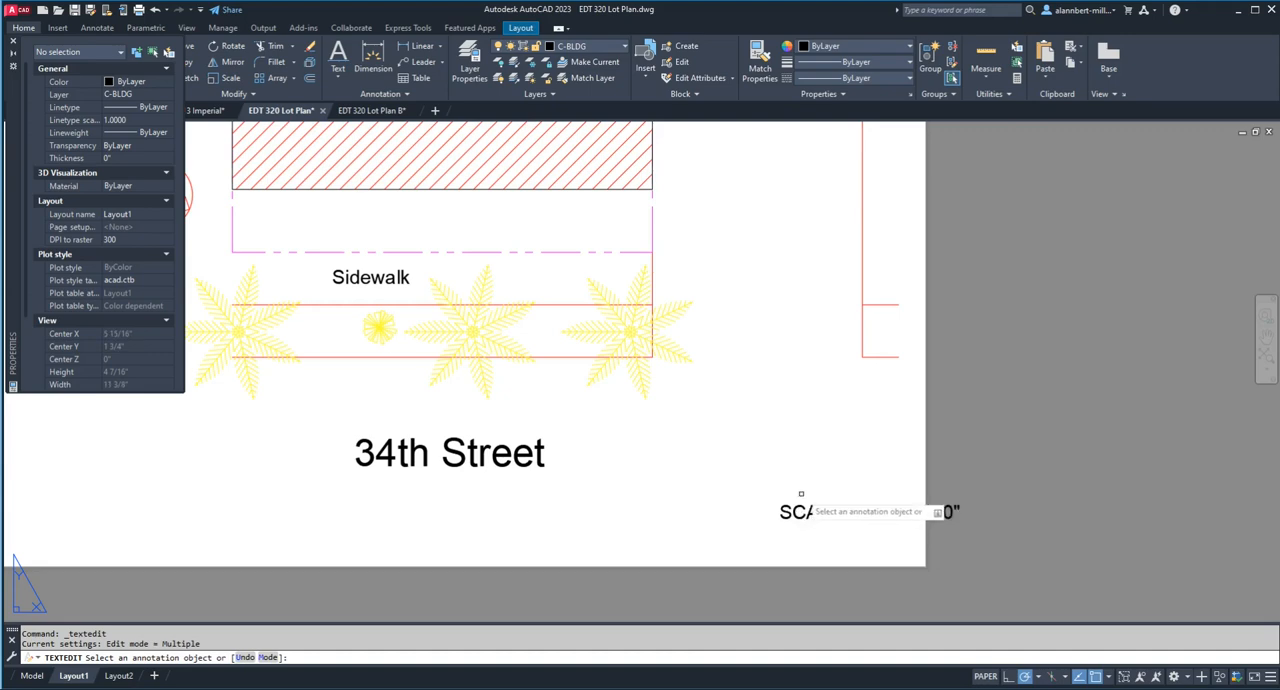
Step: Finish text editing and move the scale label left so it lies entirely on the sheet
{"action": "key", "text": "Escape"}
{"action": "type", "text": "m"}
{"action": "key", "text": "Return"}
{"action": "left_click", "coordinate": [831, 517]}
{"action": "key", "text": "Return"}
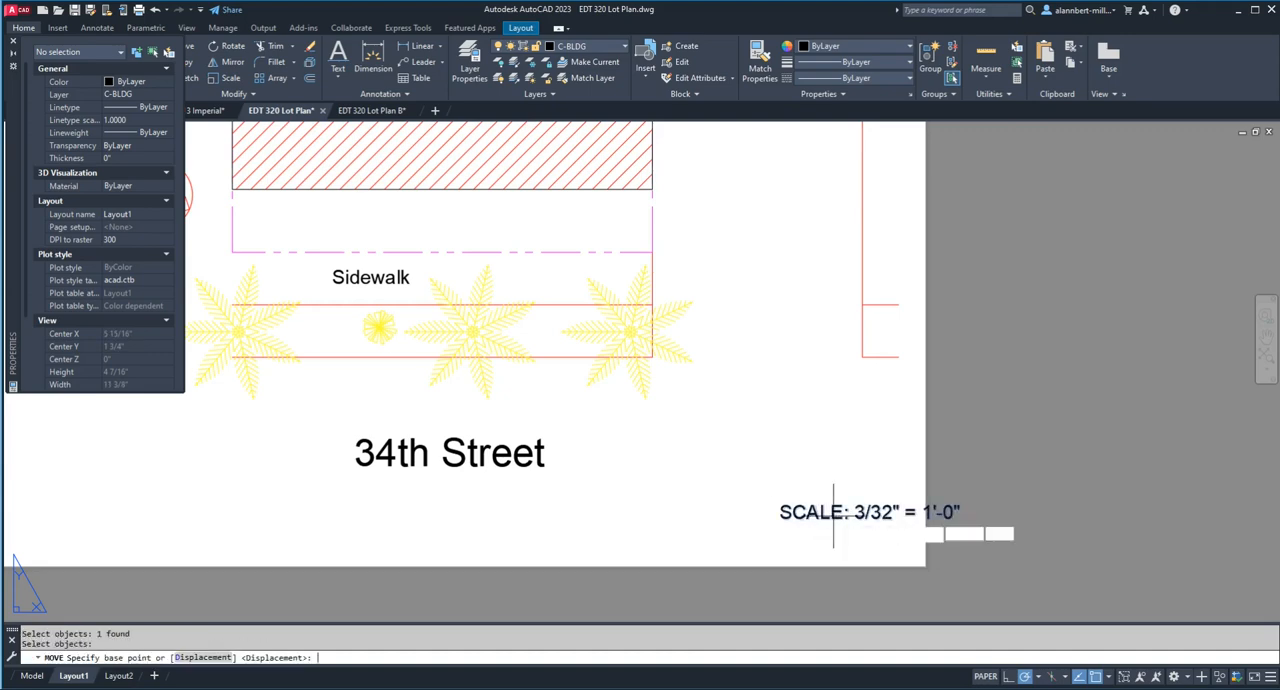
{"action": "left_click", "coordinate": [849, 516]}
{"action": "left_click", "coordinate": [783, 516]}
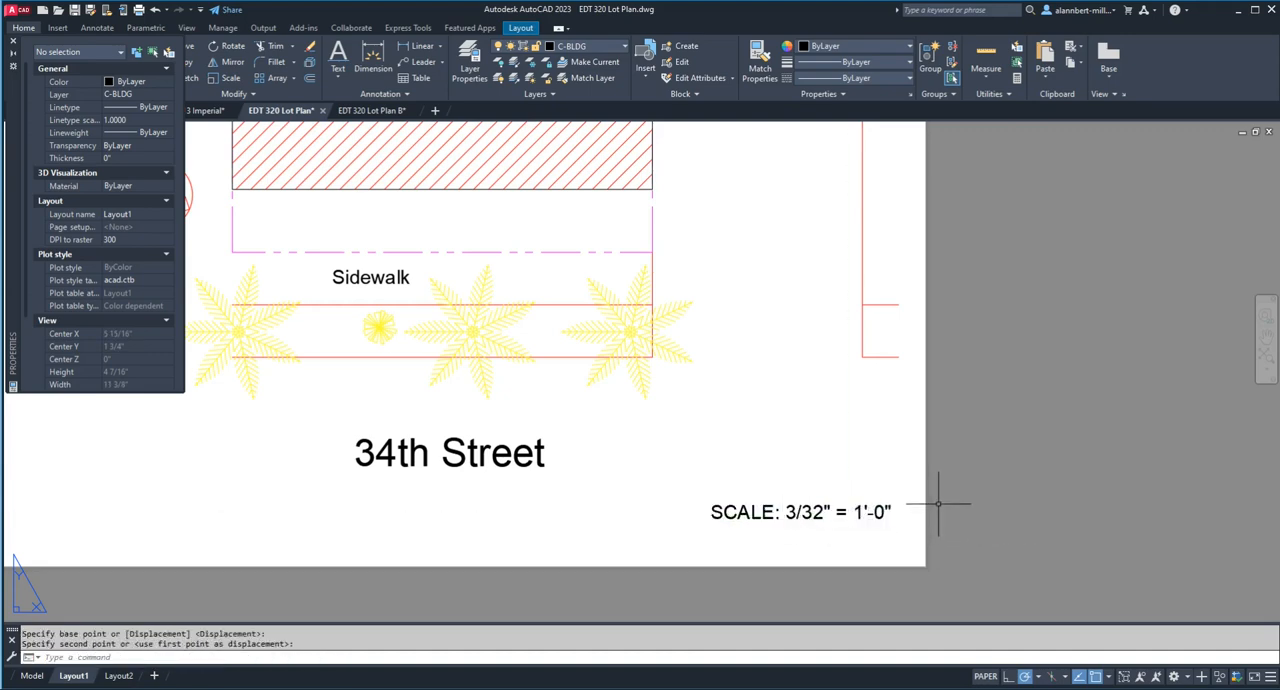
Step: Move the scale label slightly right, close to the sheet's right edge
{"action": "scroll", "coordinate": [938, 503], "scroll_direction": "down", "scroll_amount": 2}
{"action": "scroll", "coordinate": [938, 503], "scroll_direction": "up", "scroll_amount": 2}
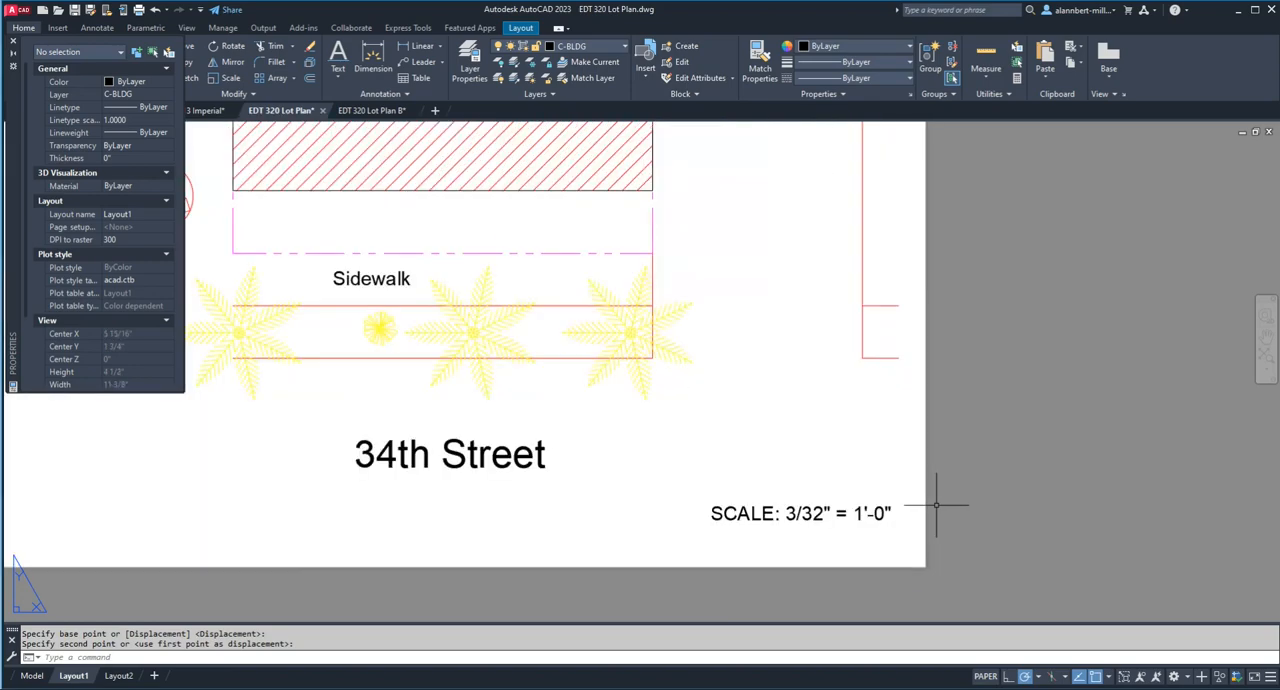
{"action": "key", "text": "Return"}
{"action": "left_click", "coordinate": [791, 513]}
{"action": "key", "text": "Return"}
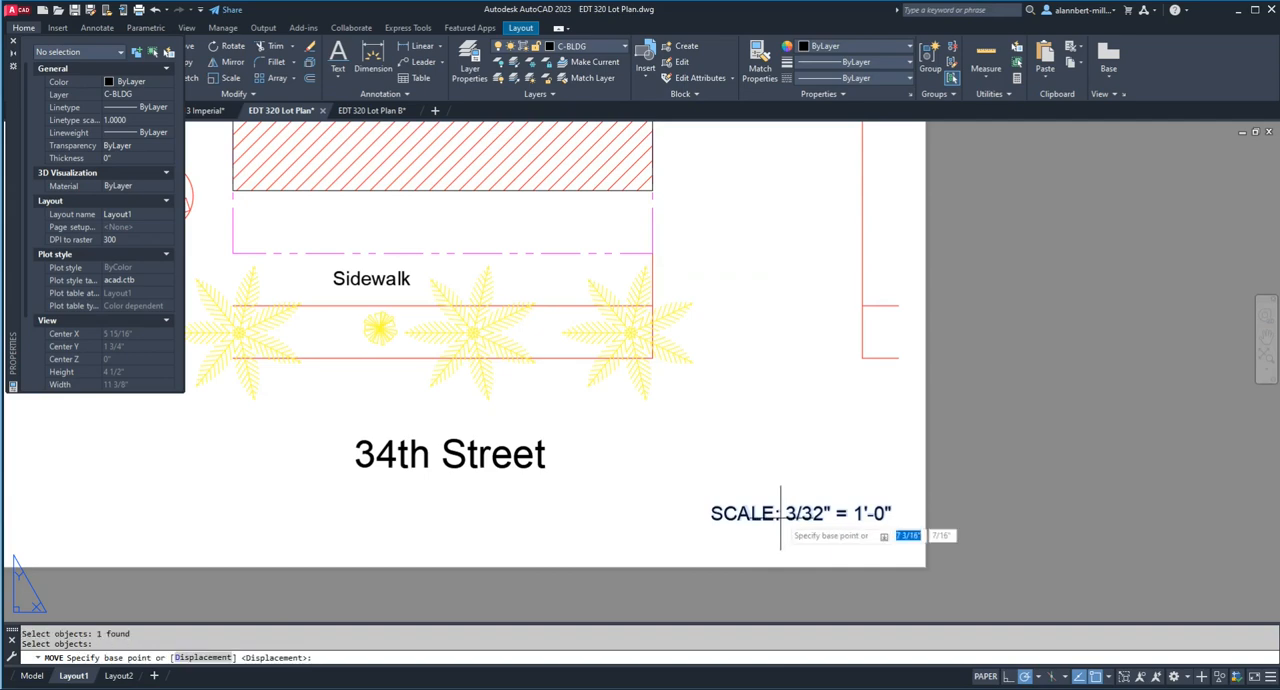
{"action": "left_click", "coordinate": [780, 513]}
{"action": "left_click", "coordinate": [808, 515]}
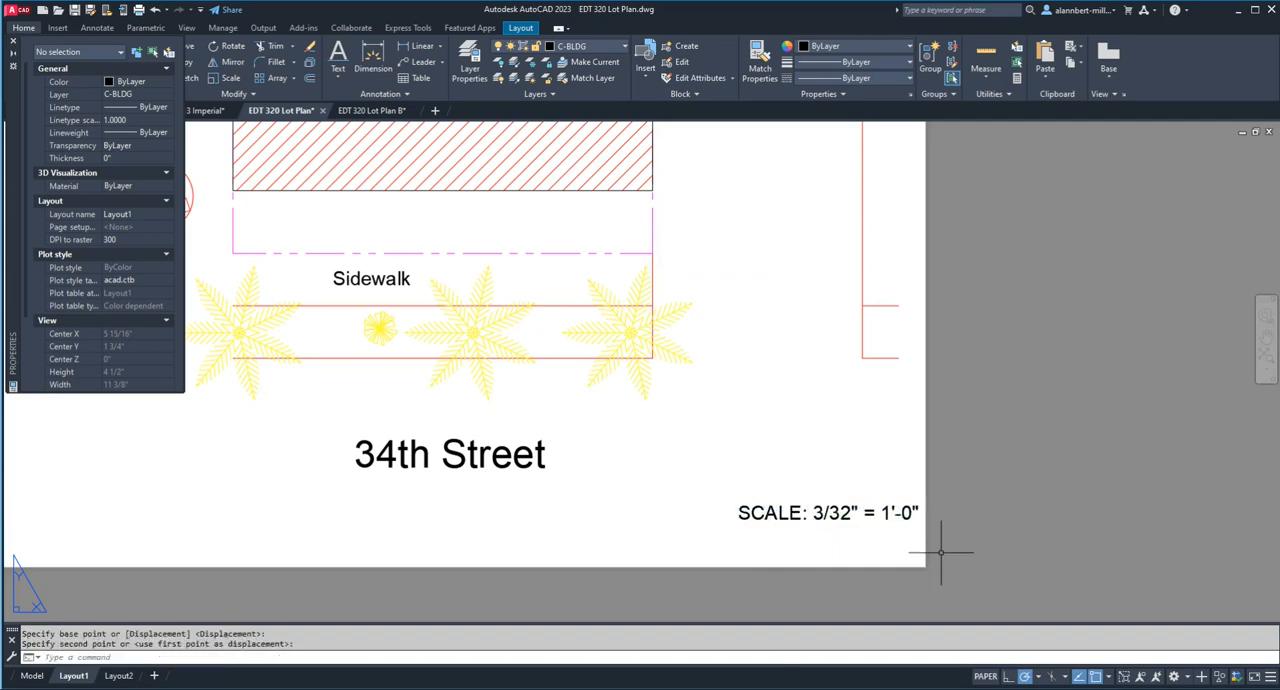
Step: Preview the Layout1 plot, examine up close how near the scale label sits to the sheet edge, and leave the preview
{"action": "type", "text": "preview"}
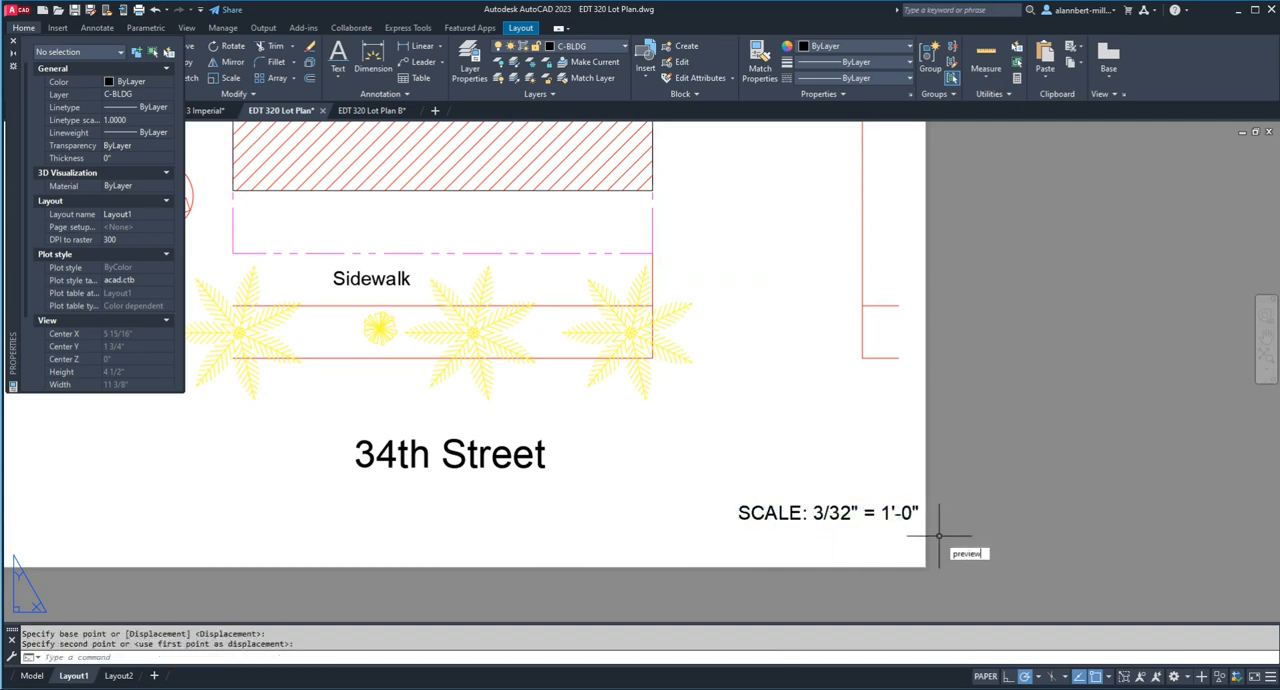
{"action": "key", "text": "Return"}
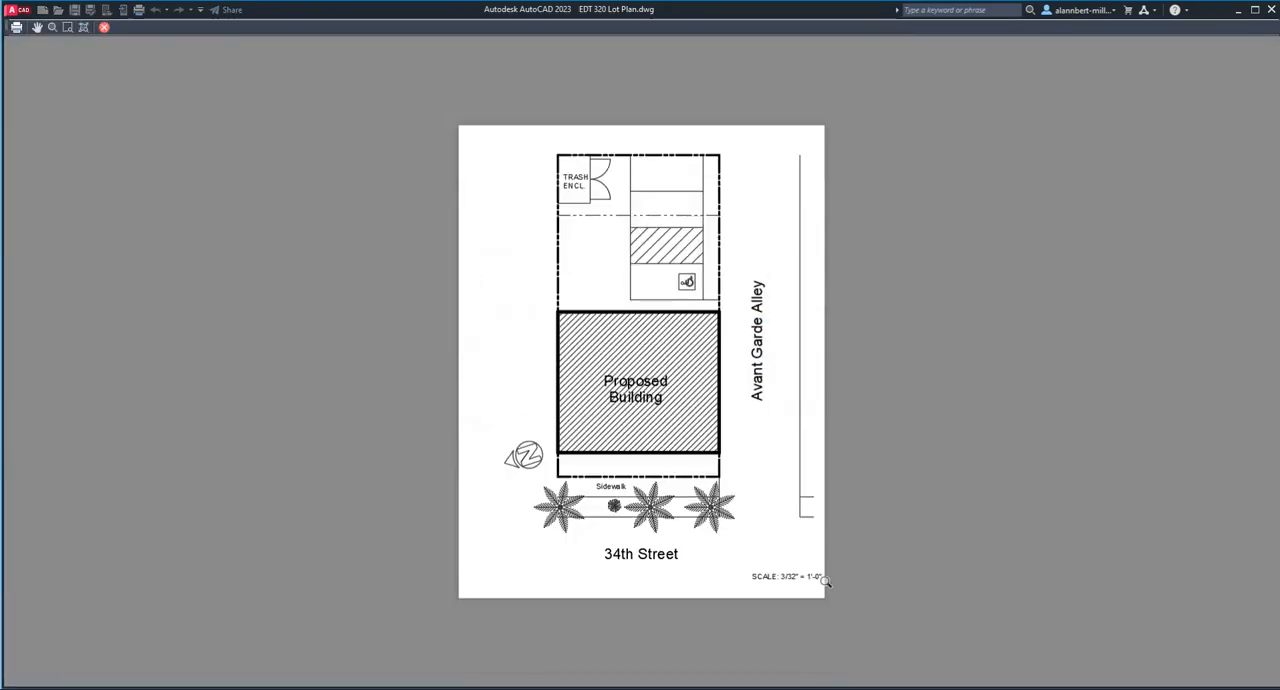
{"action": "scroll", "coordinate": [817, 590], "scroll_direction": "up", "scroll_amount": 4}
{"action": "scroll", "coordinate": [790, 570], "scroll_direction": "up", "scroll_amount": 4}
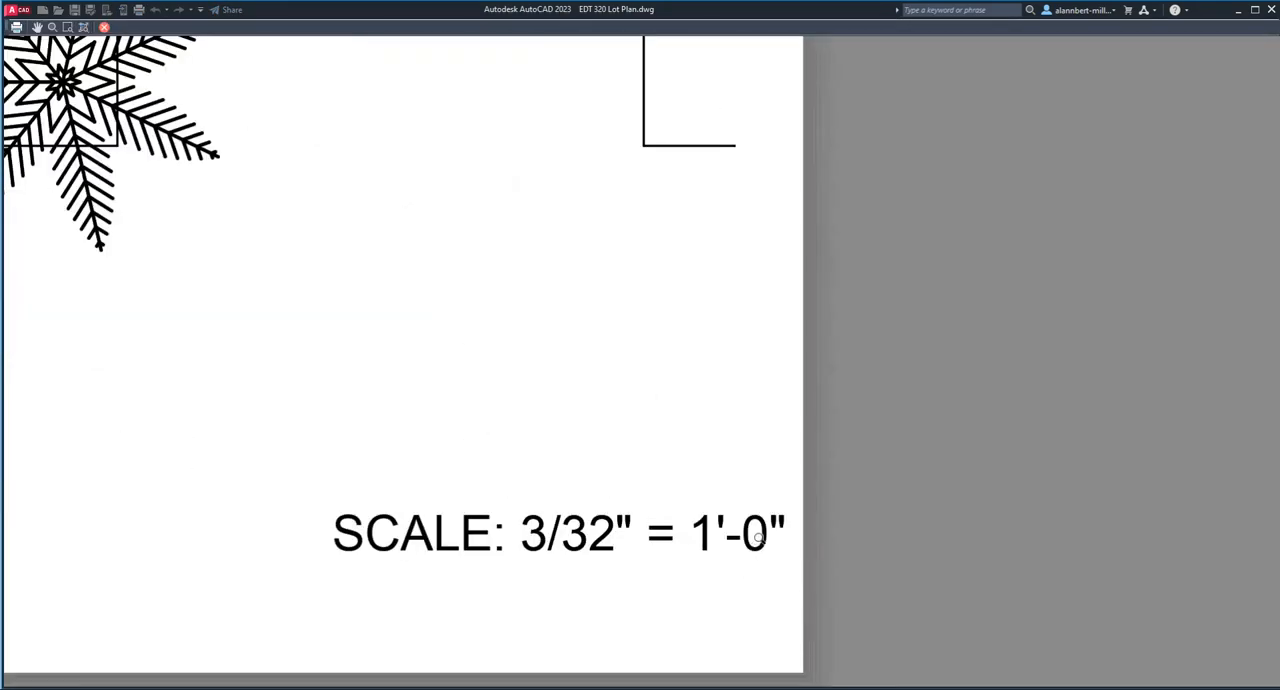
{"action": "scroll", "coordinate": [759, 537], "scroll_direction": "down", "scroll_amount": 8}
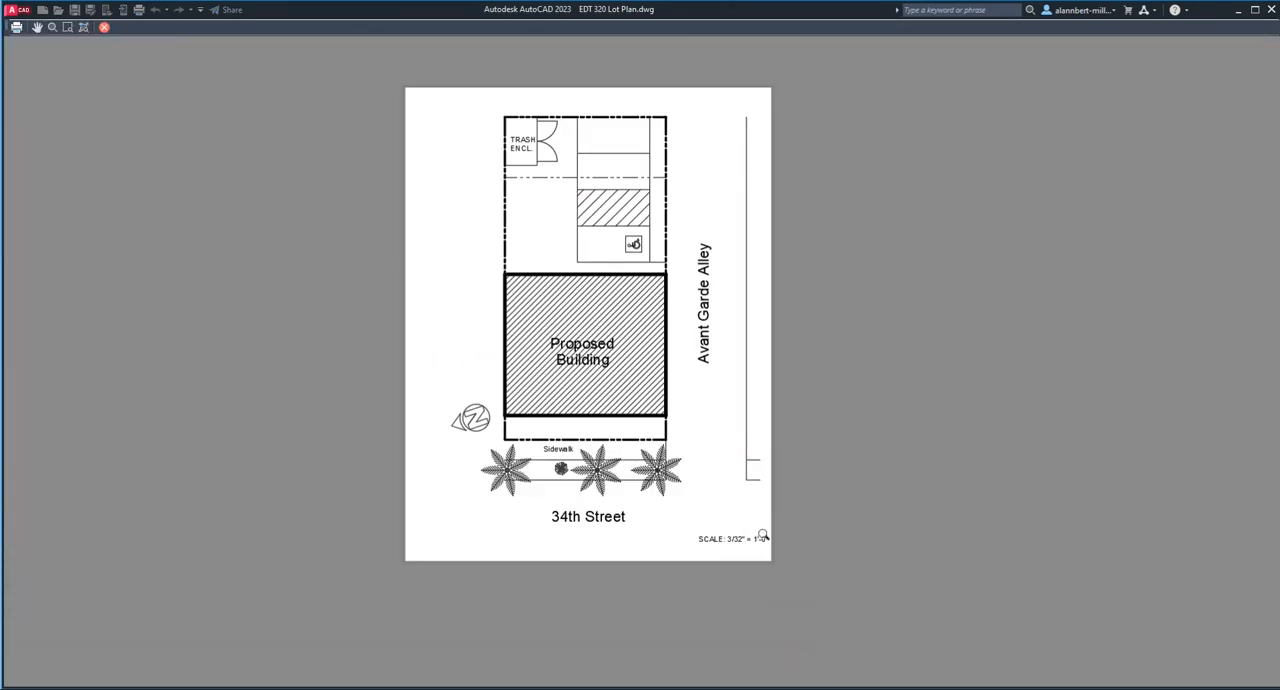
{"action": "scroll", "coordinate": [763, 537], "scroll_direction": "up", "scroll_amount": 3}
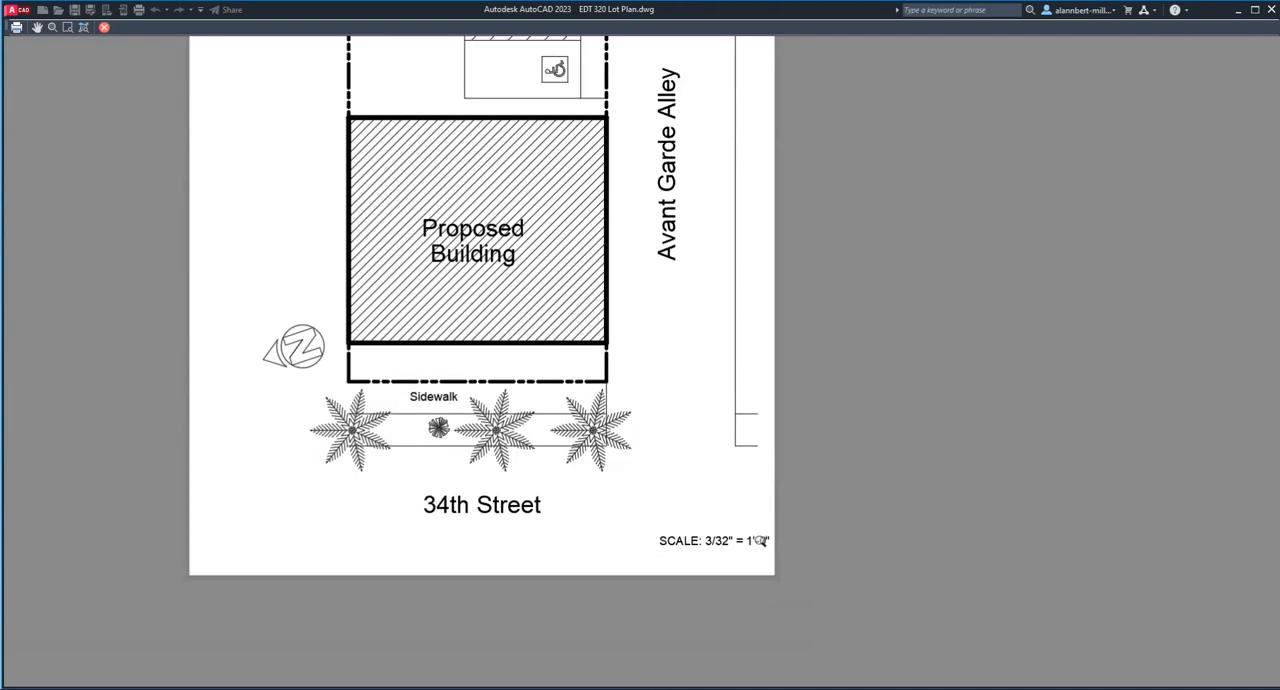
{"action": "key", "text": "Escape"}
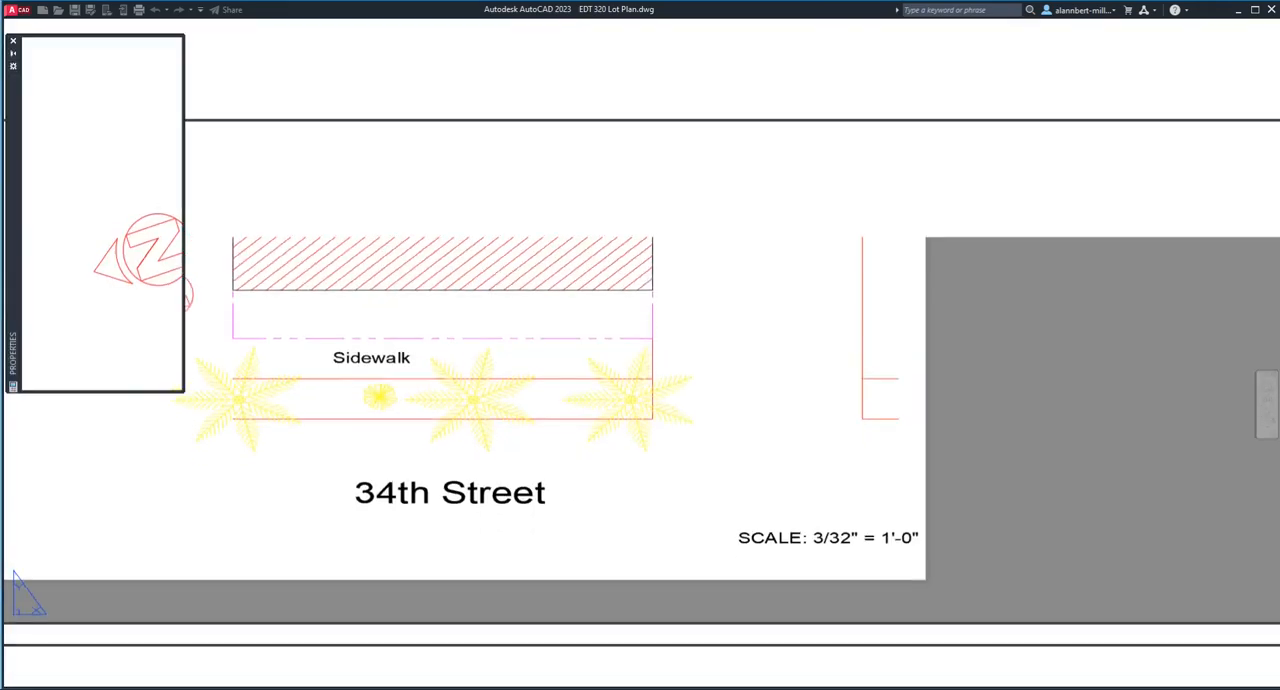
Step: Move the scale label left to leave a wider margin from the sheet's right edge
{"action": "type", "text": "m"}
{"action": "key", "text": "Return"}
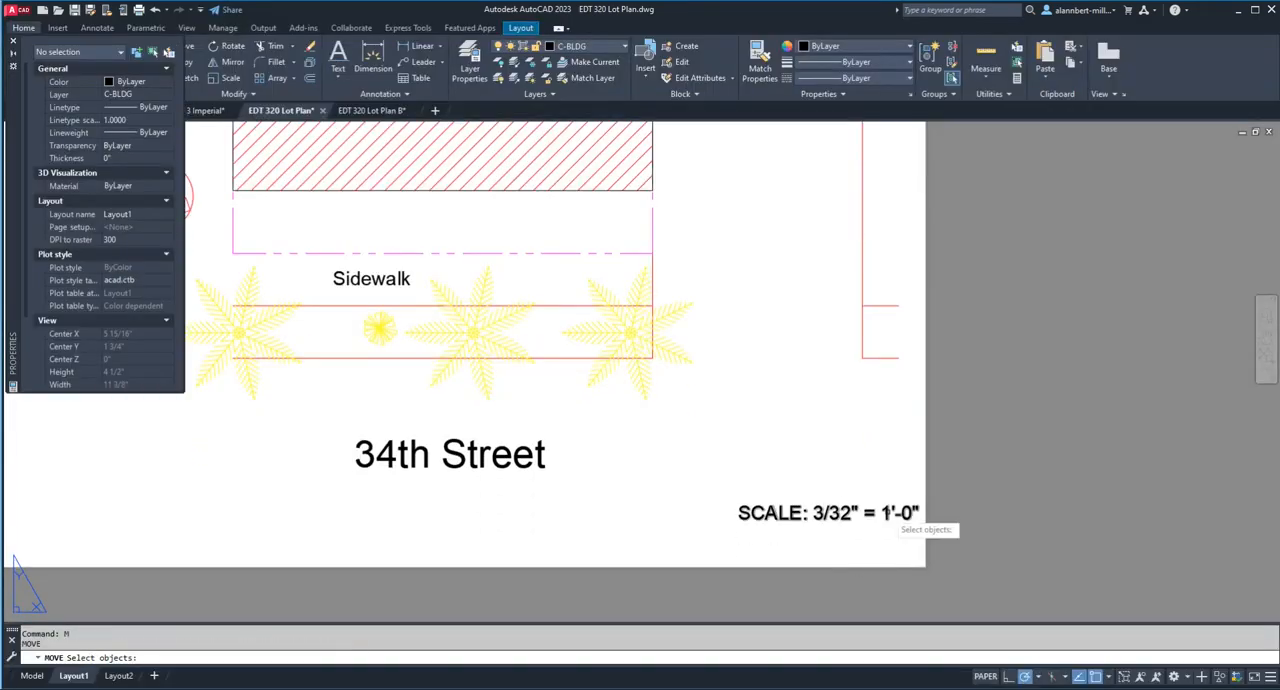
{"action": "left_click", "coordinate": [887, 511]}
{"action": "key", "text": "Return"}
{"action": "left_click", "coordinate": [916, 520]}
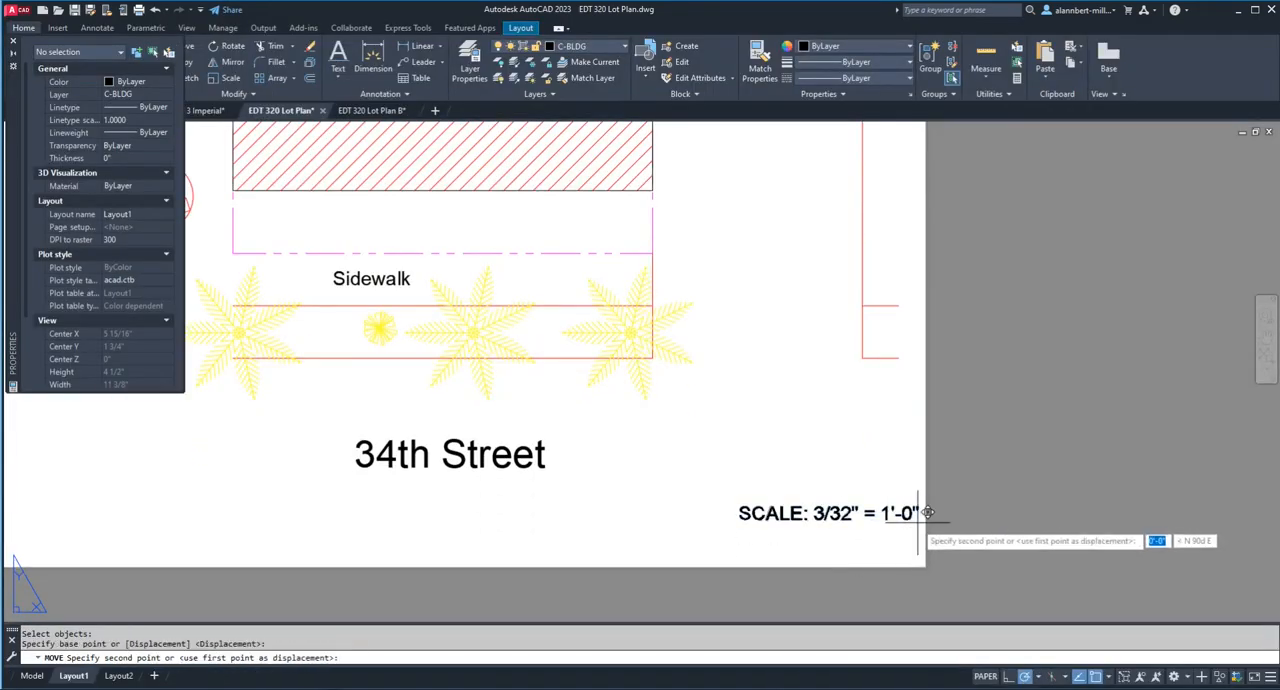
{"action": "left_click", "coordinate": [895, 520]}
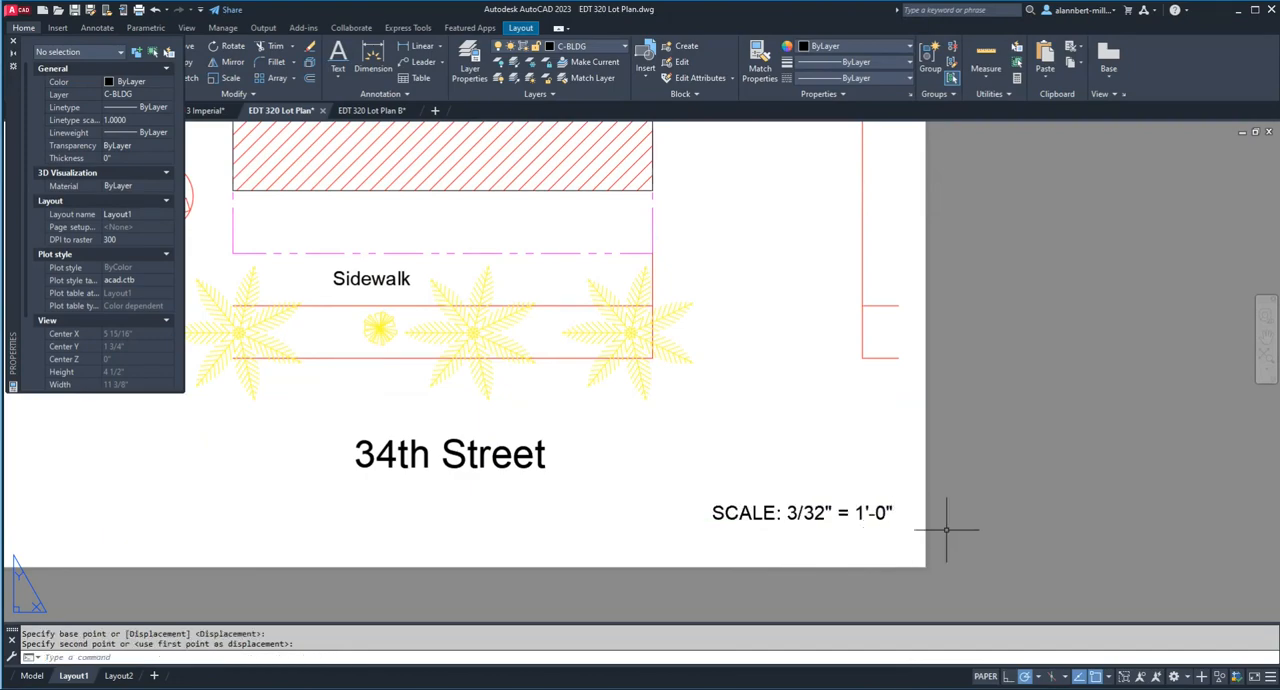
Step: Preview the whole Layout1 sheet, check the labels and the scale label's placement, and leave the preview
{"action": "scroll", "coordinate": [951, 520], "scroll_direction": "down", "scroll_amount": 1}
{"action": "scroll", "coordinate": [951, 520], "scroll_direction": "up", "scroll_amount": 3}
{"action": "scroll", "coordinate": [951, 520], "scroll_direction": "down", "scroll_amount": 3}
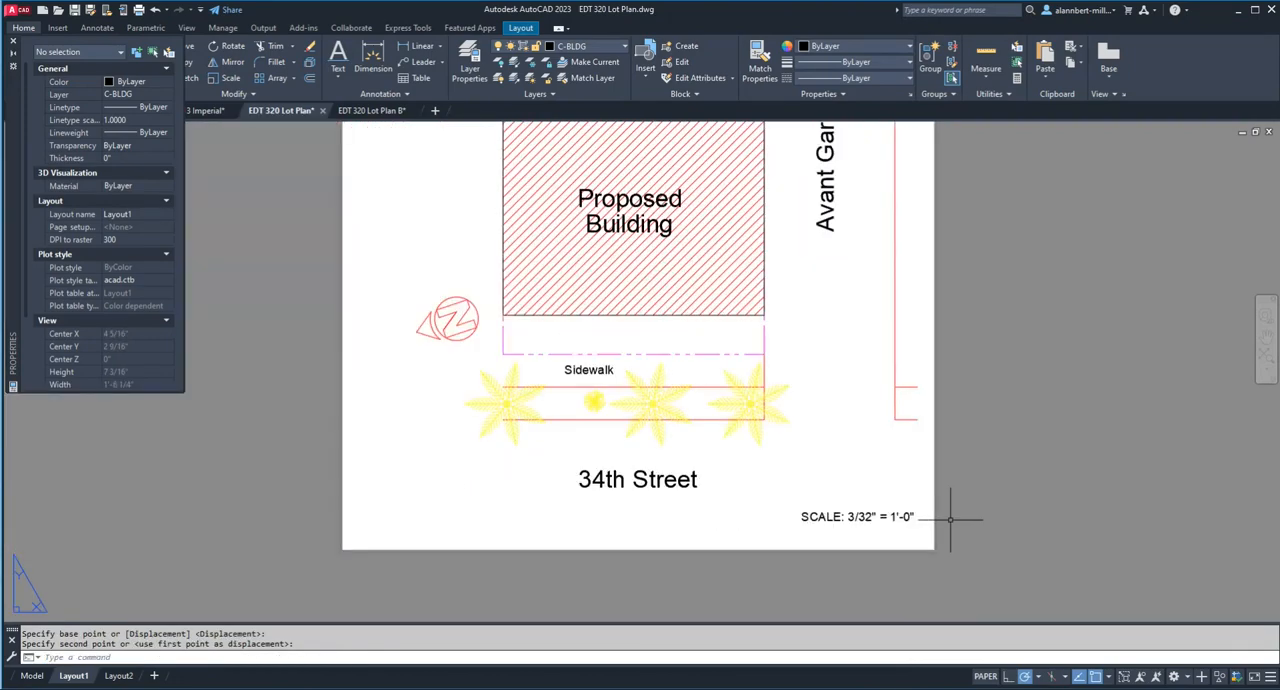
{"action": "scroll", "coordinate": [951, 519], "scroll_direction": "down", "scroll_amount": 3}
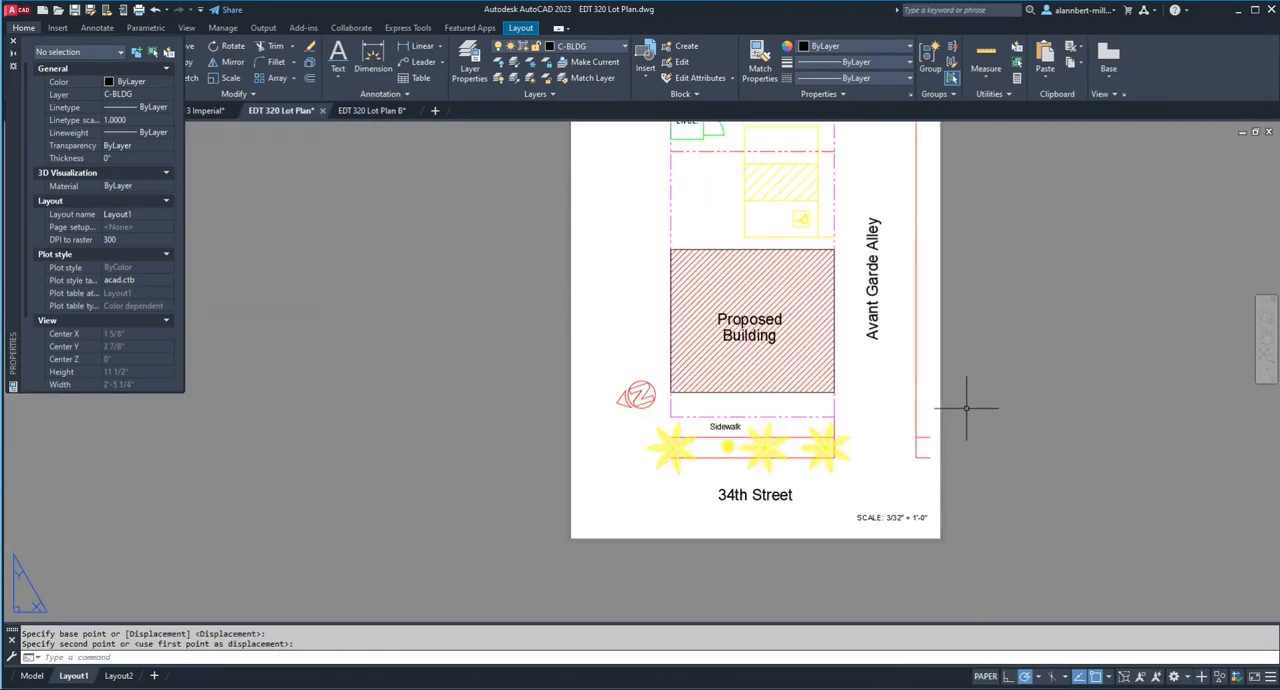
{"action": "scroll", "coordinate": [968, 403], "scroll_direction": "down", "scroll_amount": 1}
{"action": "scroll", "coordinate": [968, 403], "scroll_direction": "up", "scroll_amount": 2}
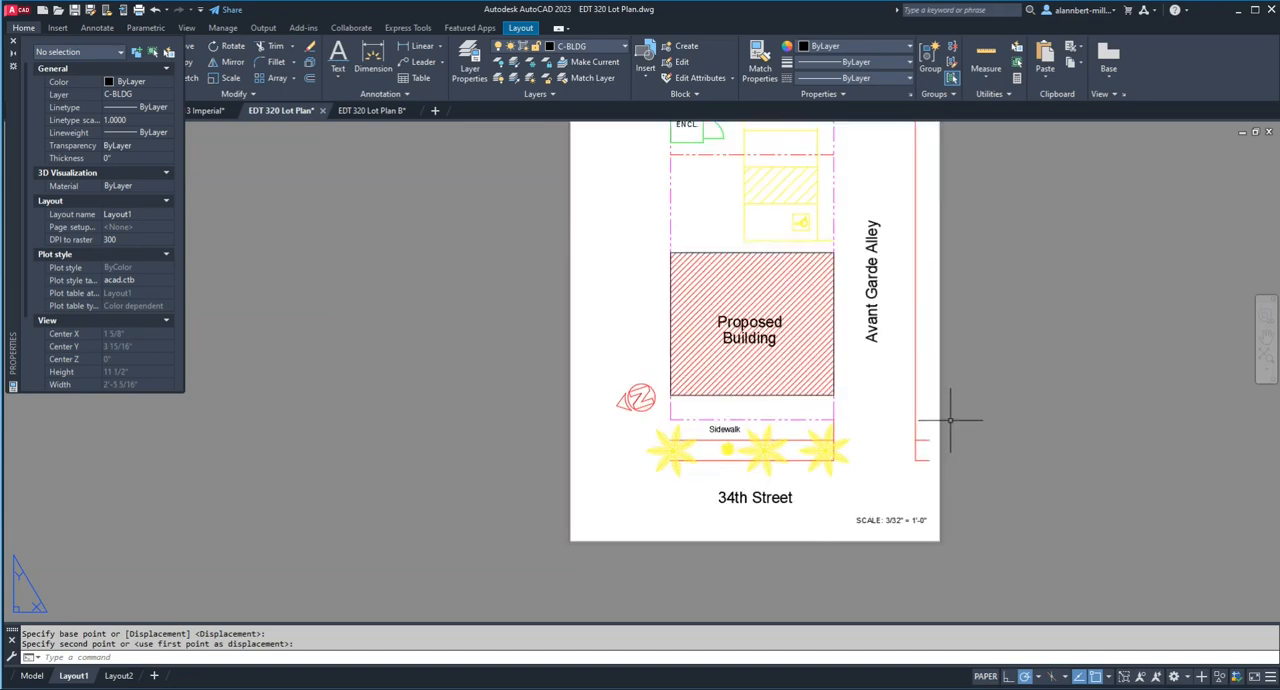
{"action": "scroll", "coordinate": [957, 410], "scroll_direction": "down", "scroll_amount": 2}
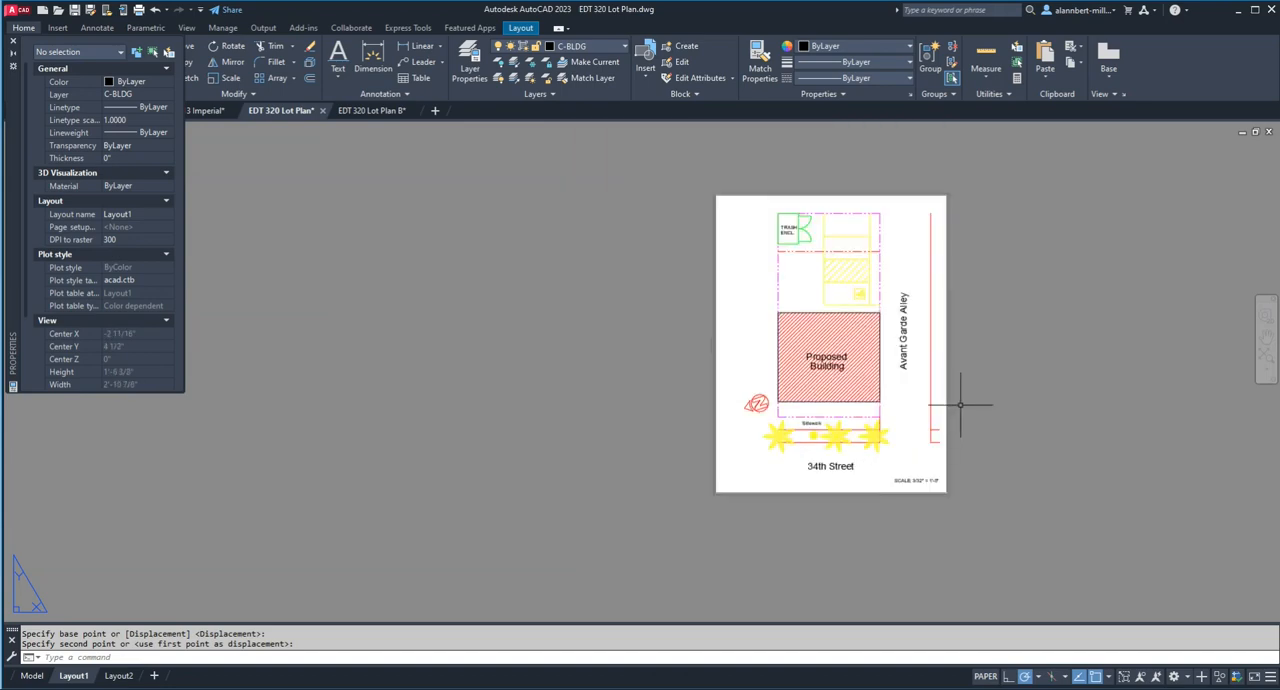
{"action": "middle_click", "coordinate": [971, 417], "text": "shift"}
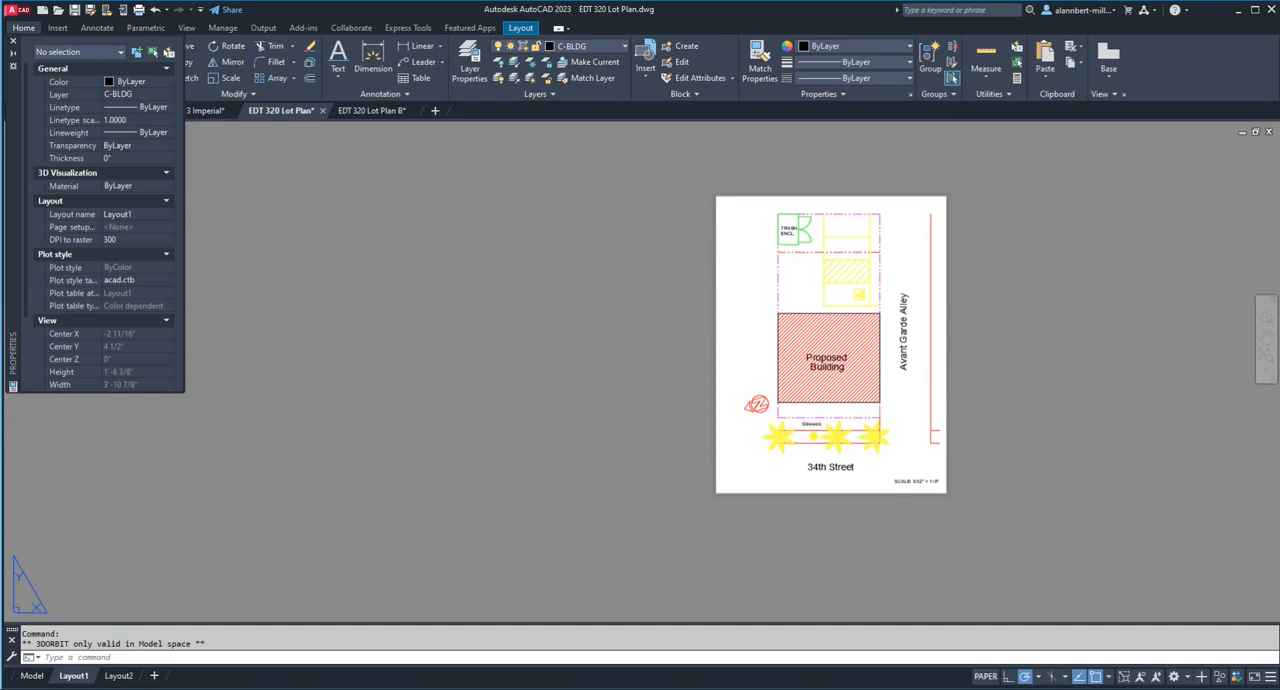
{"action": "middle_click_drag", "start_coordinate": [964, 416], "coordinate": [802, 443]}
{"action": "type", "text": "pr"}
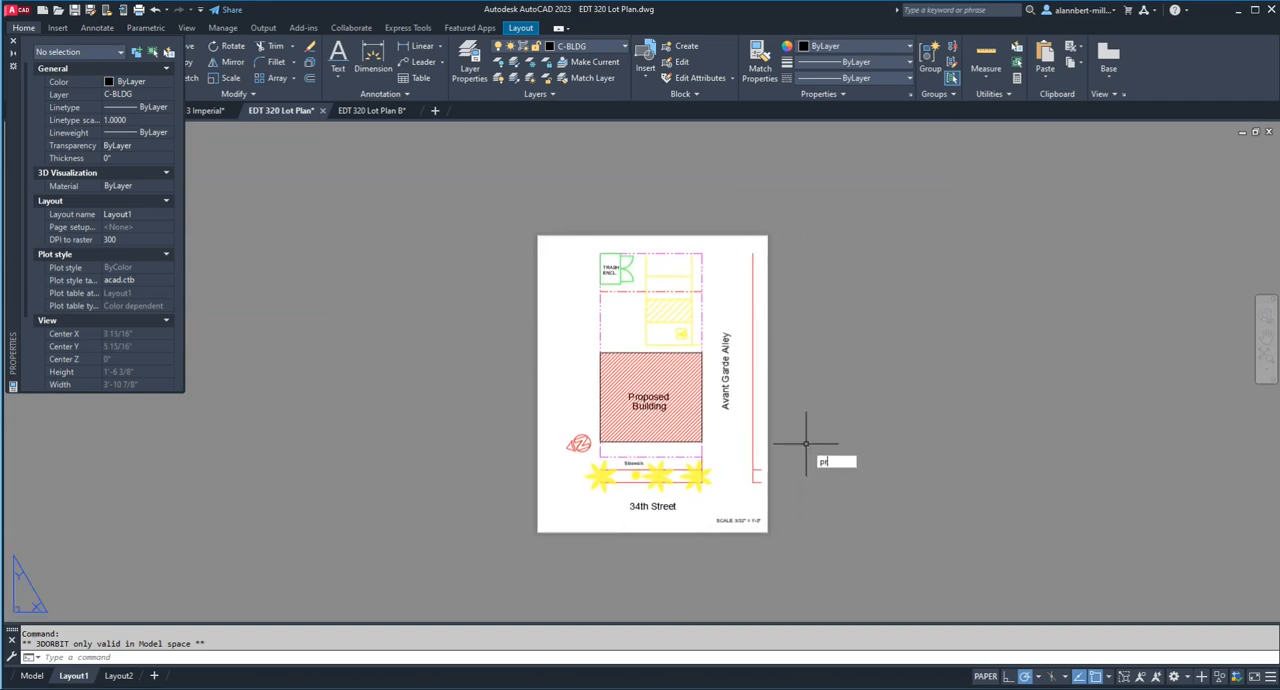
{"action": "type", "text": "eview"}
{"action": "key", "text": "Return"}
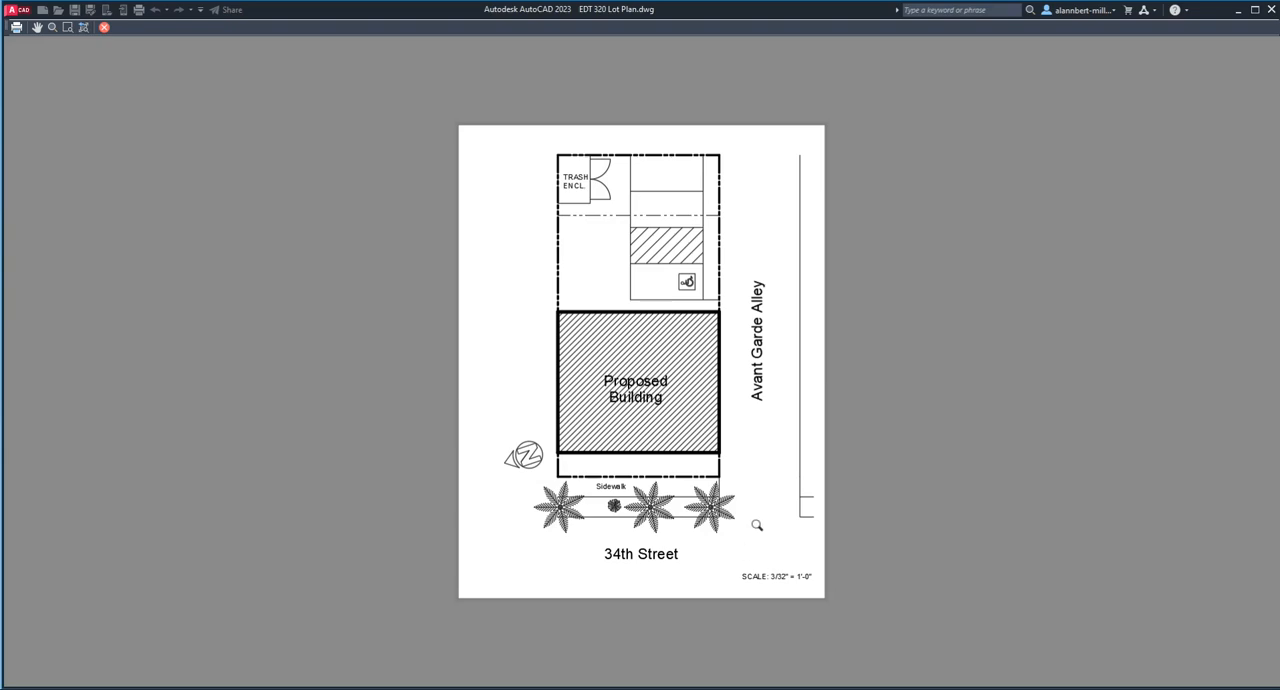
{"action": "key", "text": "Escape"}
{"action": "key", "text": "Escape"}
{"action": "key", "text": "Escape"}
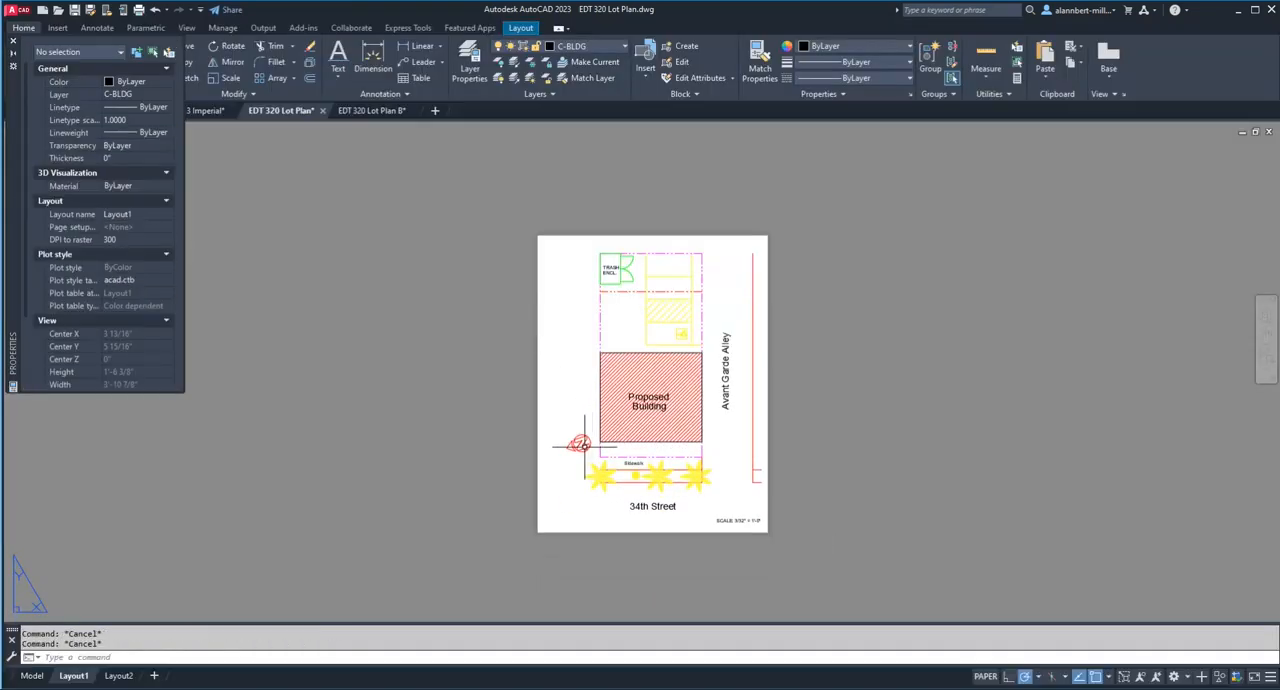
{"action": "type", "text": "m"}
{"action": "key", "text": "Return"}
{"action": "left_click", "coordinate": [583, 447]}
{"action": "key", "text": "Escape"}
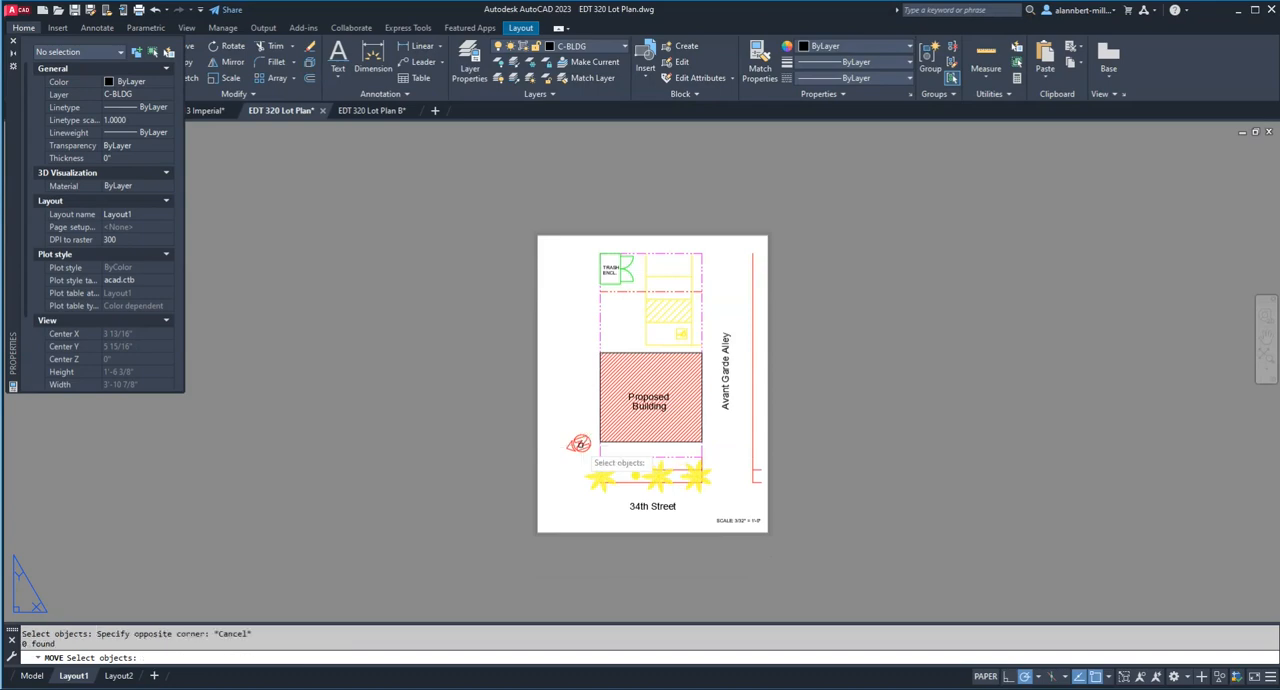
{"action": "key", "text": "Escape"}
Step: Activate the viewport's model space and move the north arrow from beside the building to just above the scale label
{"action": "double_click", "coordinate": [580, 444]}
{"action": "type", "text": "m"}
{"action": "key", "text": "Return"}
{"action": "left_click", "coordinate": [580, 444]}
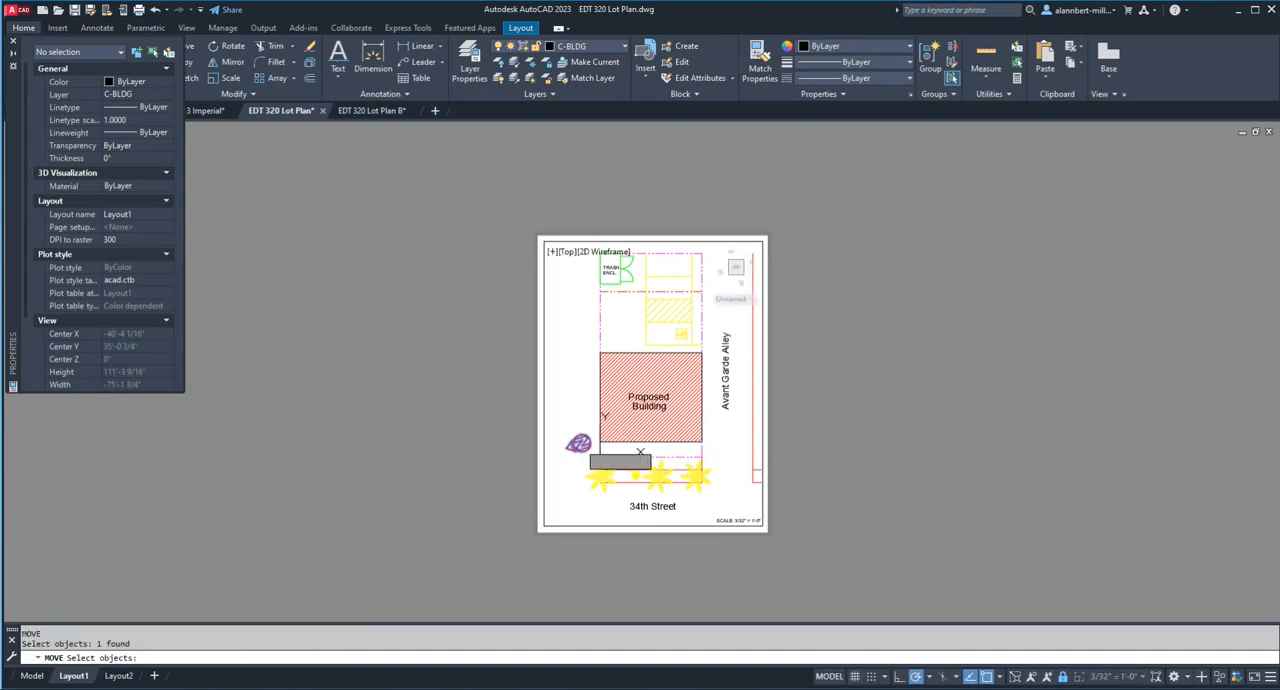
{"action": "key", "text": "Return"}
{"action": "left_click", "coordinate": [580, 444]}
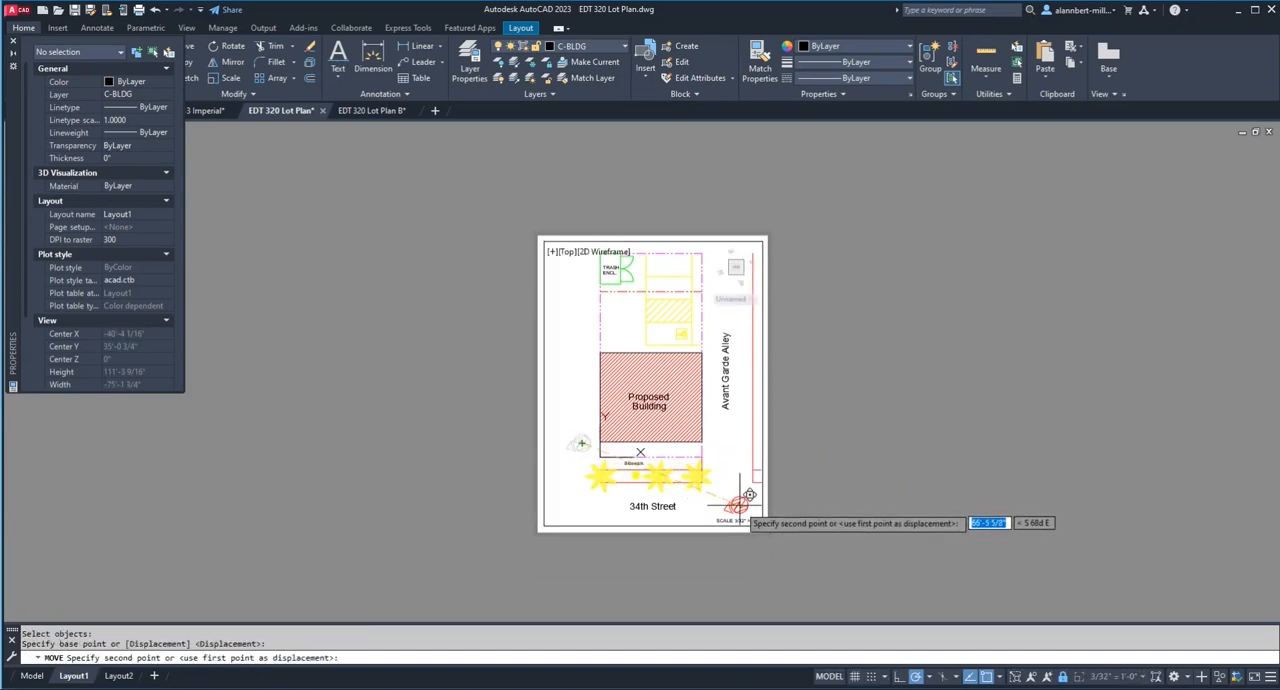
{"action": "left_click", "coordinate": [745, 500]}
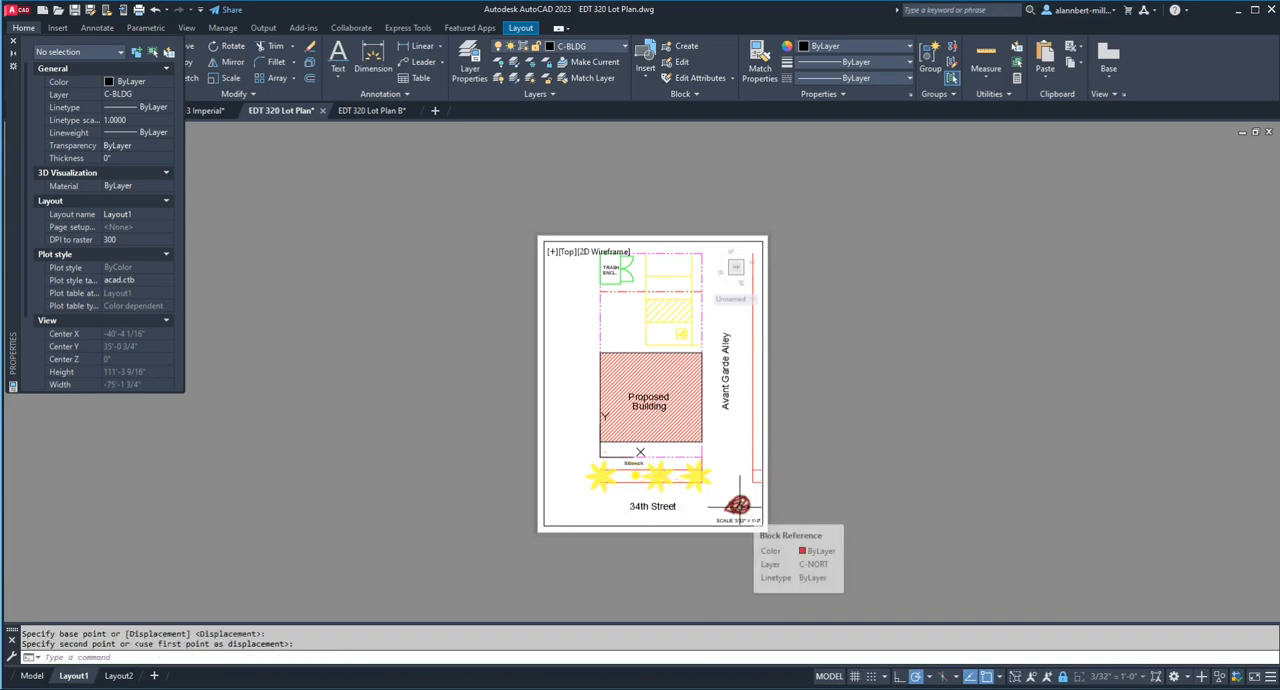
Step: Scale the north arrow about its centre by a factor of .5
{"action": "type", "text": "sc"}
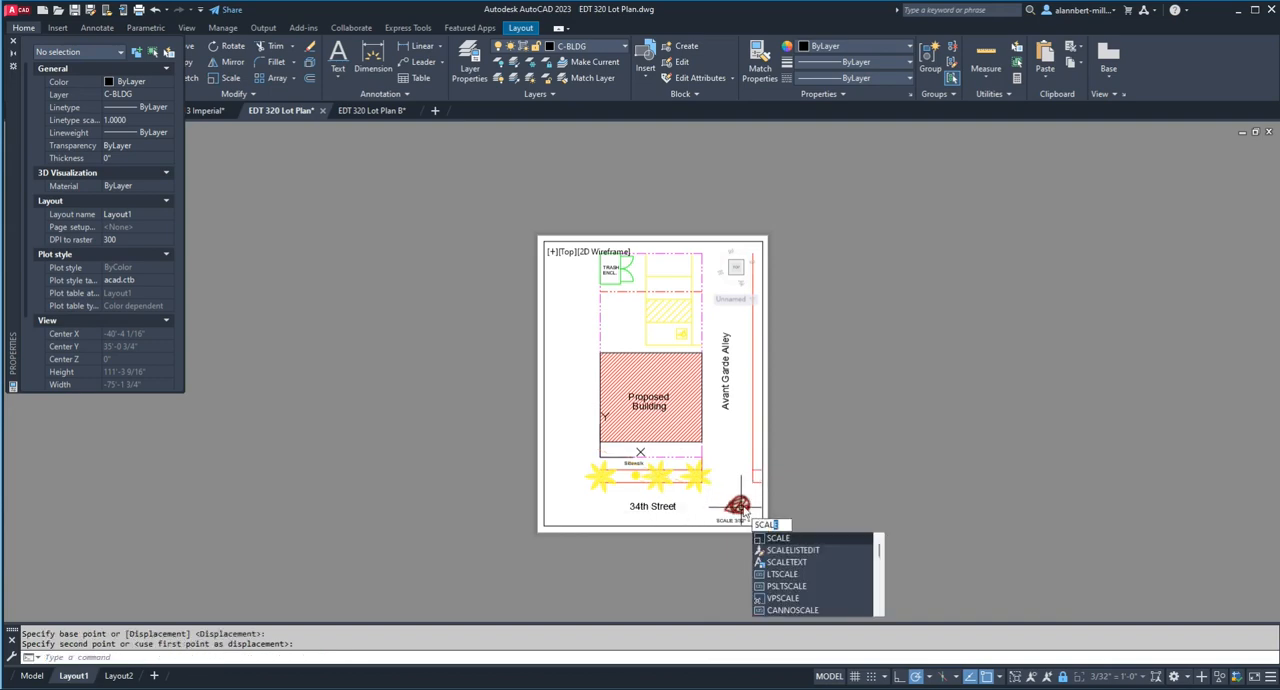
{"action": "key", "text": "Return"}
{"action": "left_click", "coordinate": [738, 505]}
{"action": "key", "text": "Return"}
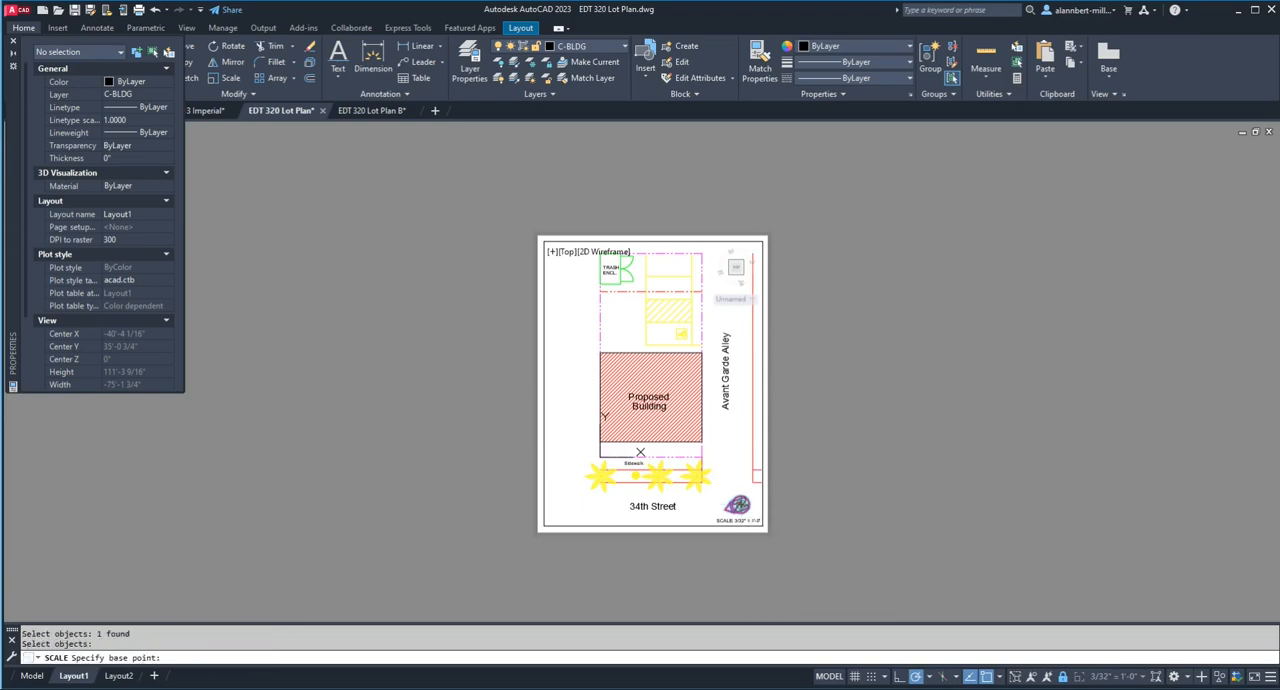
{"action": "left_click", "coordinate": [739, 506]}
{"action": "key", "text": "Return"}
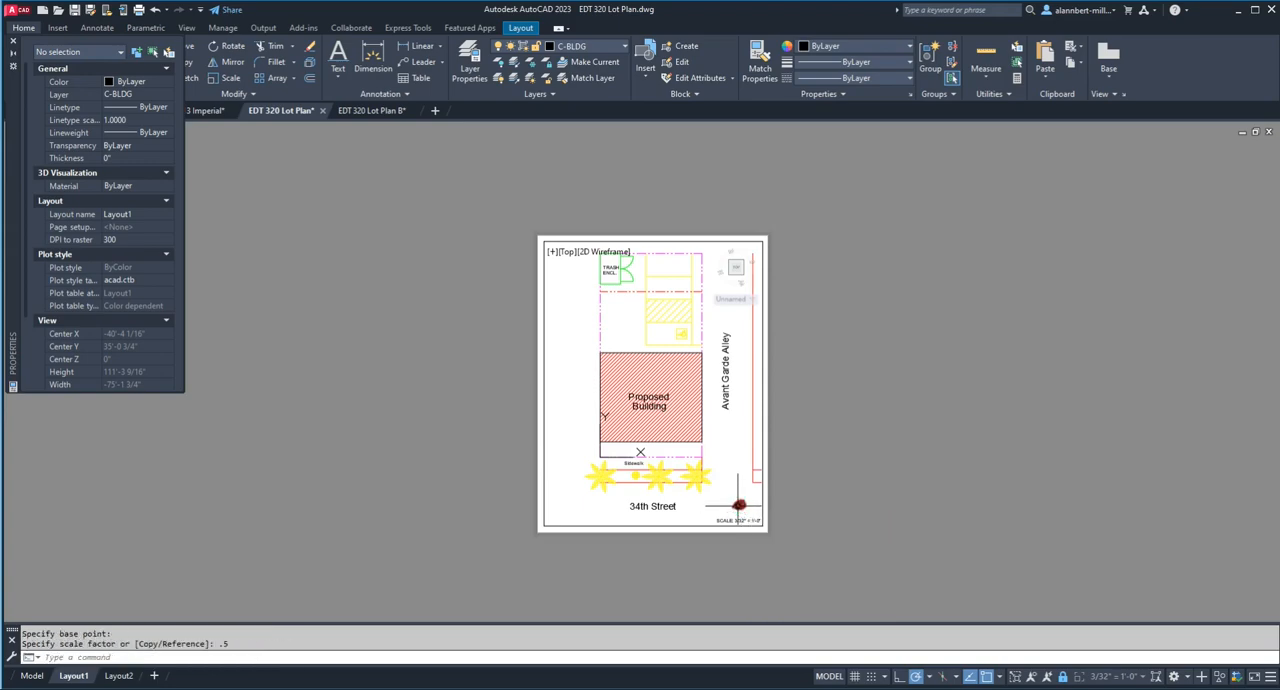
Step: Move the north arrow down closer to the scale label and return to paper space
{"action": "scroll", "coordinate": [739, 508], "scroll_direction": "up", "scroll_amount": 5}
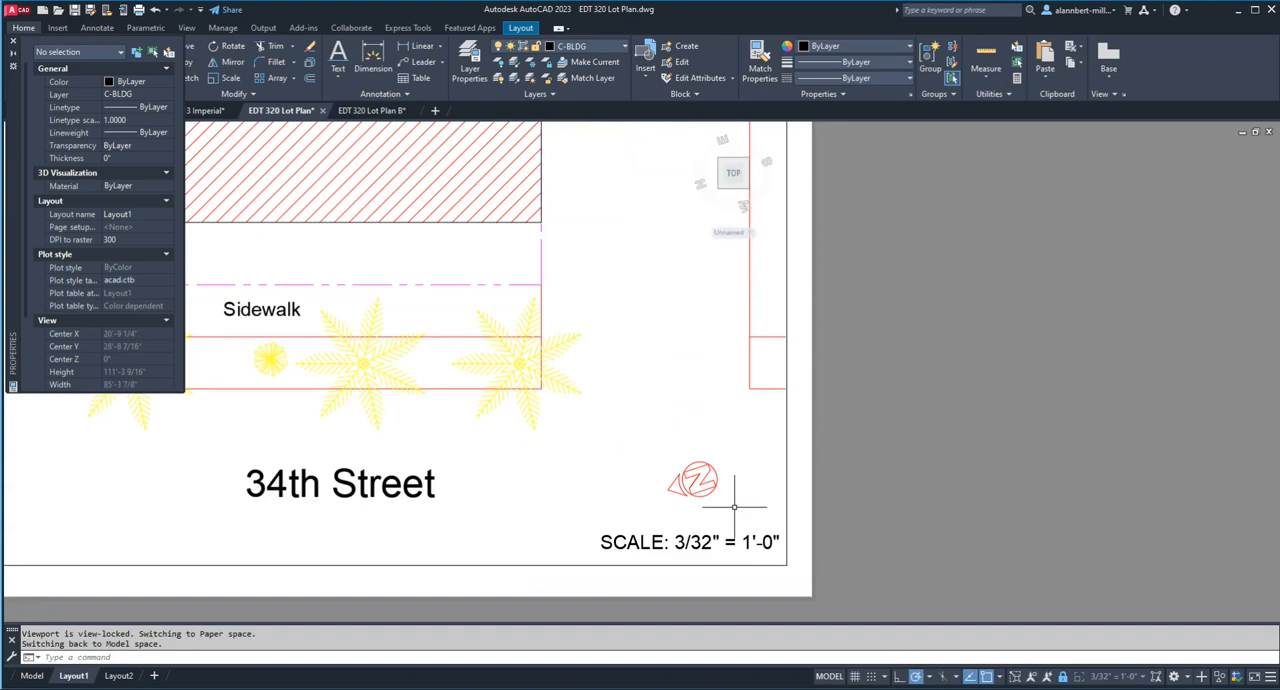
{"action": "type", "text": "m"}
{"action": "key", "text": "Return"}
{"action": "left_click", "coordinate": [700, 482]}
{"action": "key", "text": "Return"}
{"action": "left_click", "coordinate": [700, 482]}
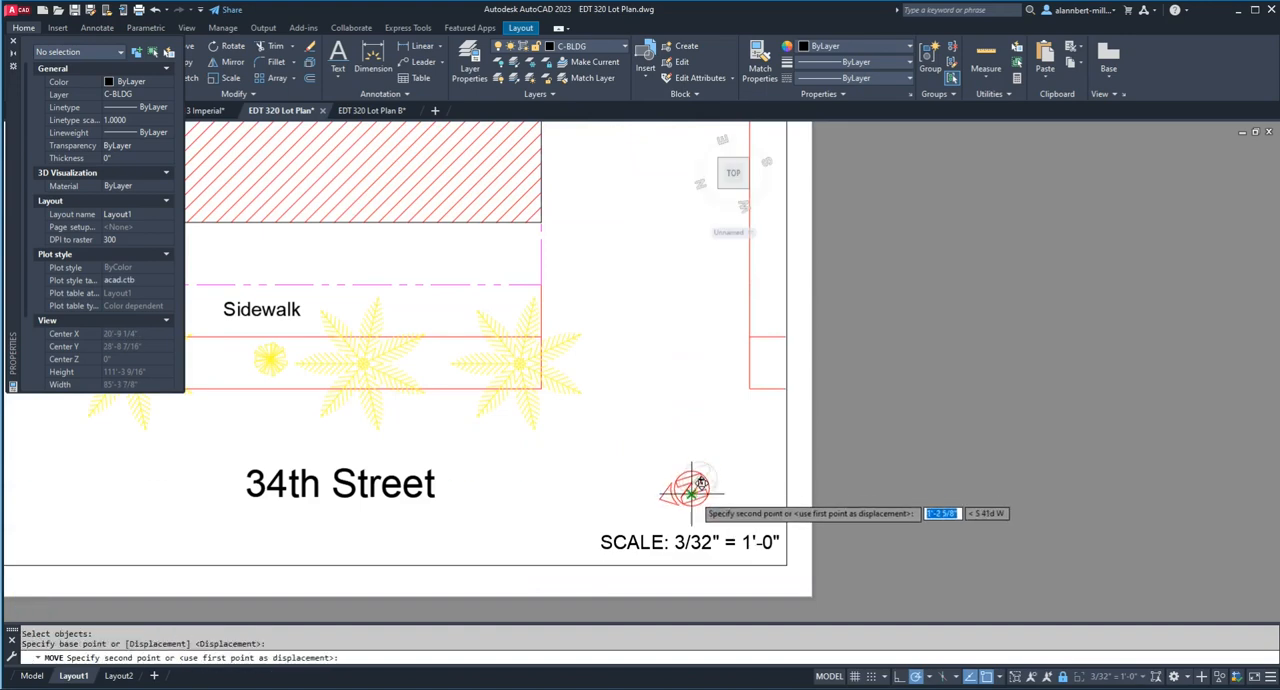
{"action": "left_click", "coordinate": [700, 503]}
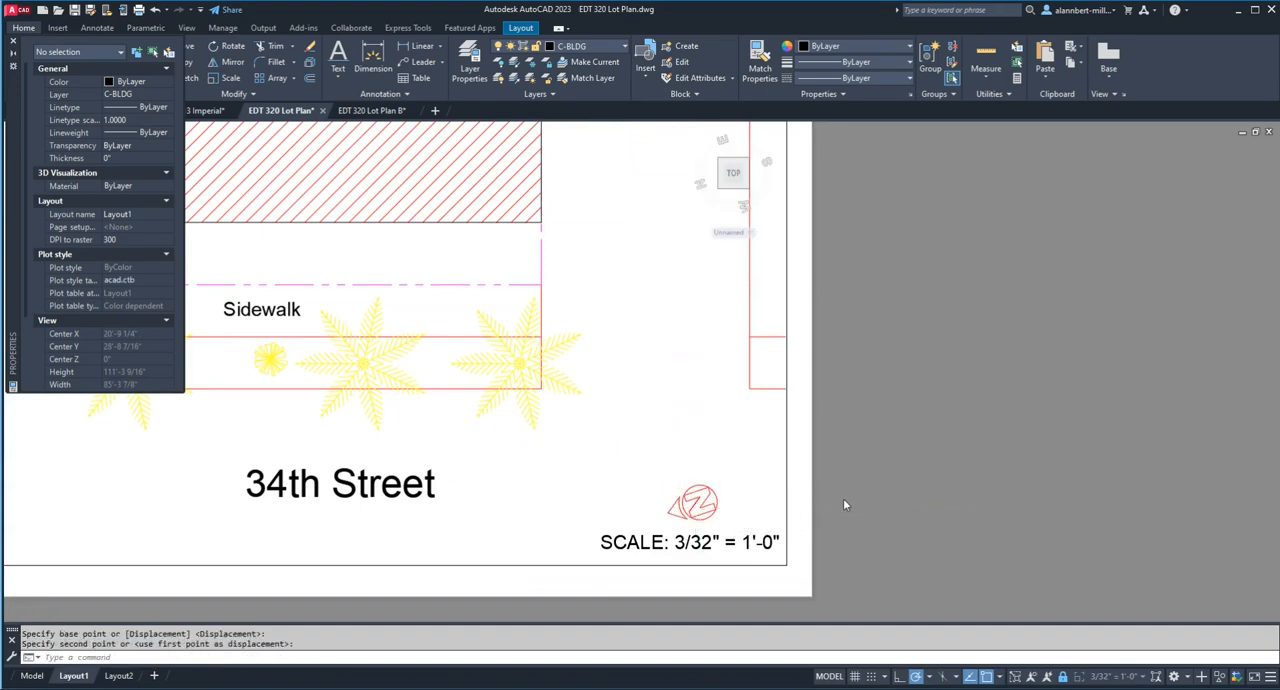
{"action": "double_click", "coordinate": [843, 498]}
Step: Preview the whole Layout1 sheet to check the north arrow, leave the preview, and close the Properties palette
{"action": "scroll", "coordinate": [846, 492], "scroll_direction": "down", "scroll_amount": 6}
{"action": "scroll", "coordinate": [863, 490], "scroll_direction": "up", "scroll_amount": 4}
{"action": "scroll", "coordinate": [863, 490], "scroll_direction": "down", "scroll_amount": 4}
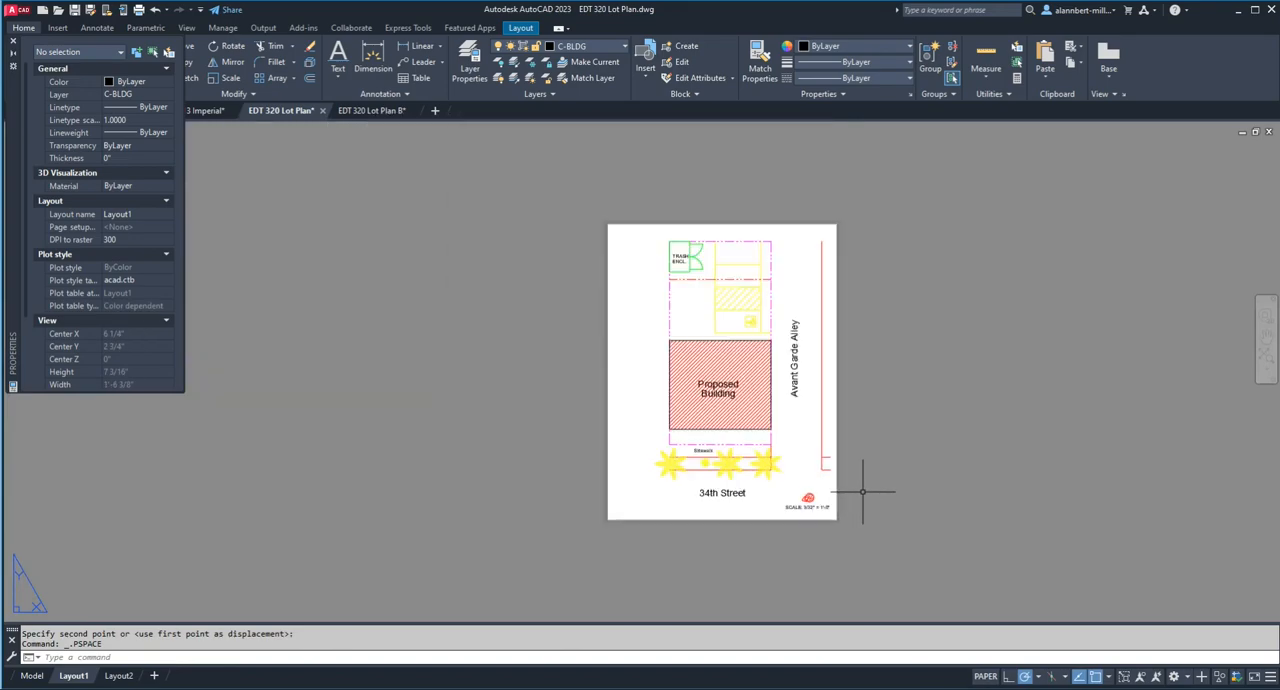
{"action": "type", "text": "preview"}
{"action": "key", "text": "Return"}
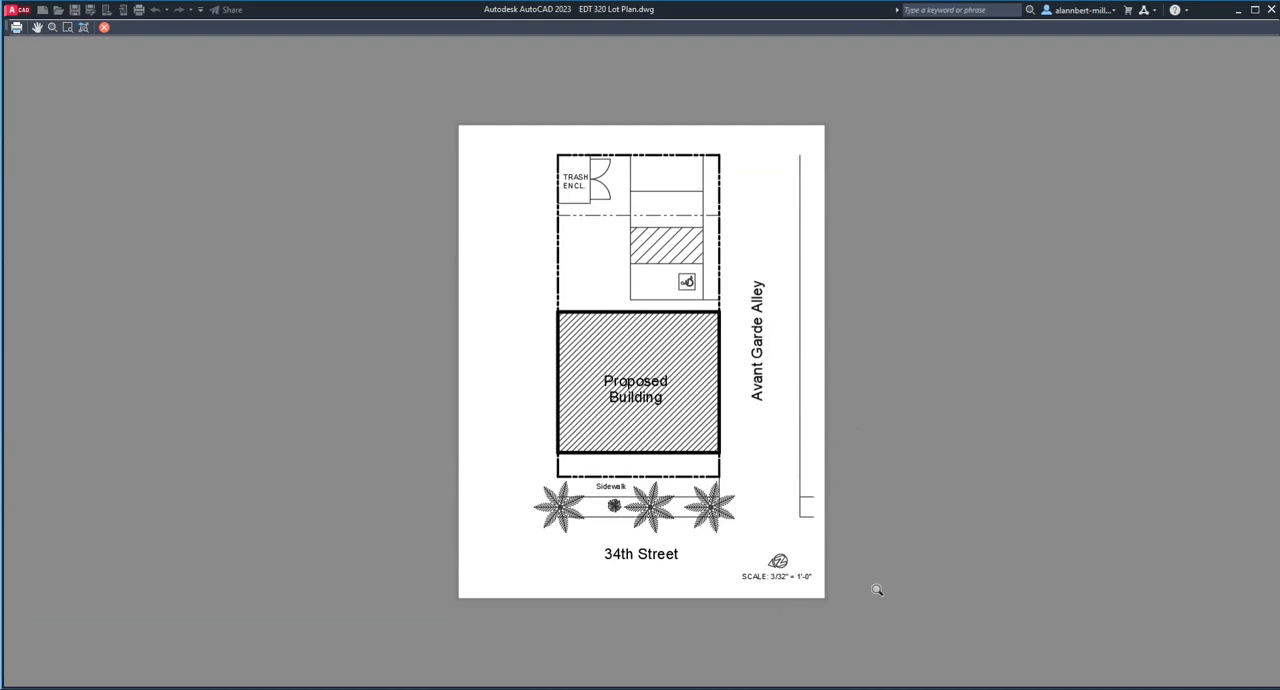
{"action": "left_click", "coordinate": [104, 27]}
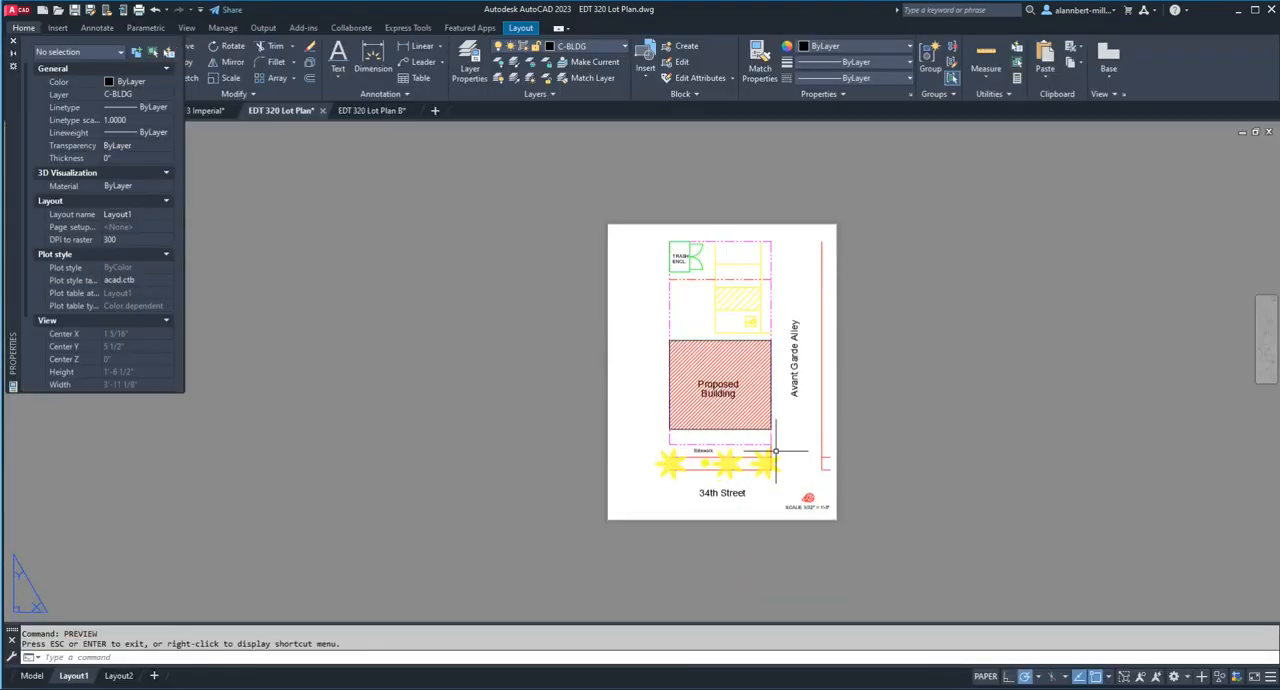
{"action": "left_click", "coordinate": [13, 42]}
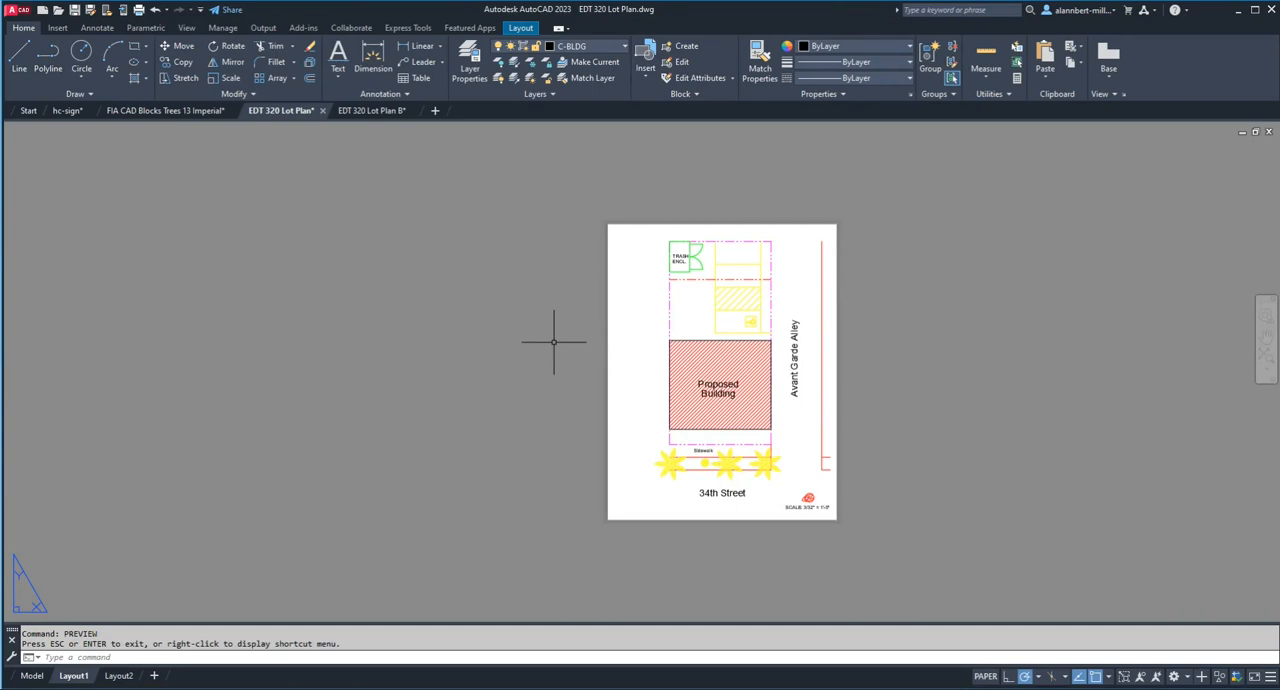
Step: Open the single-sheet plot settings for Layout1, look through the available page setups, and cancel without plotting
{"action": "type", "text": "plot"}
{"action": "key", "text": "Return"}
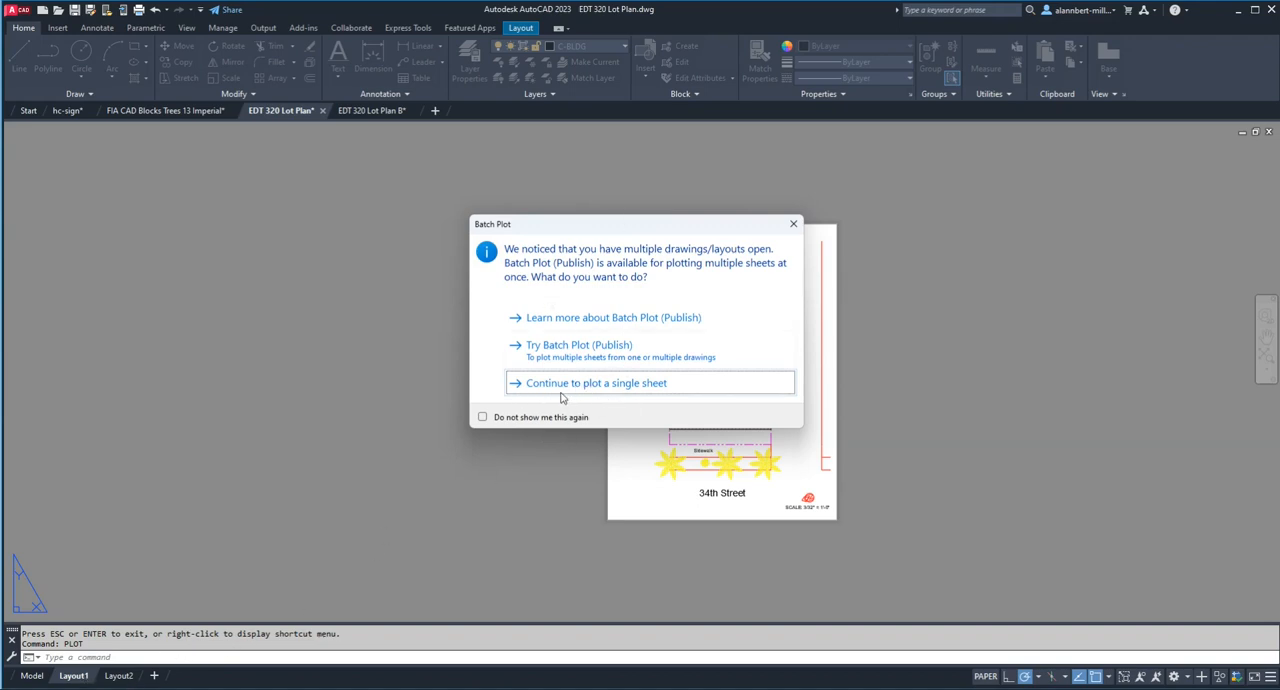
{"action": "left_click", "coordinate": [615, 386]}
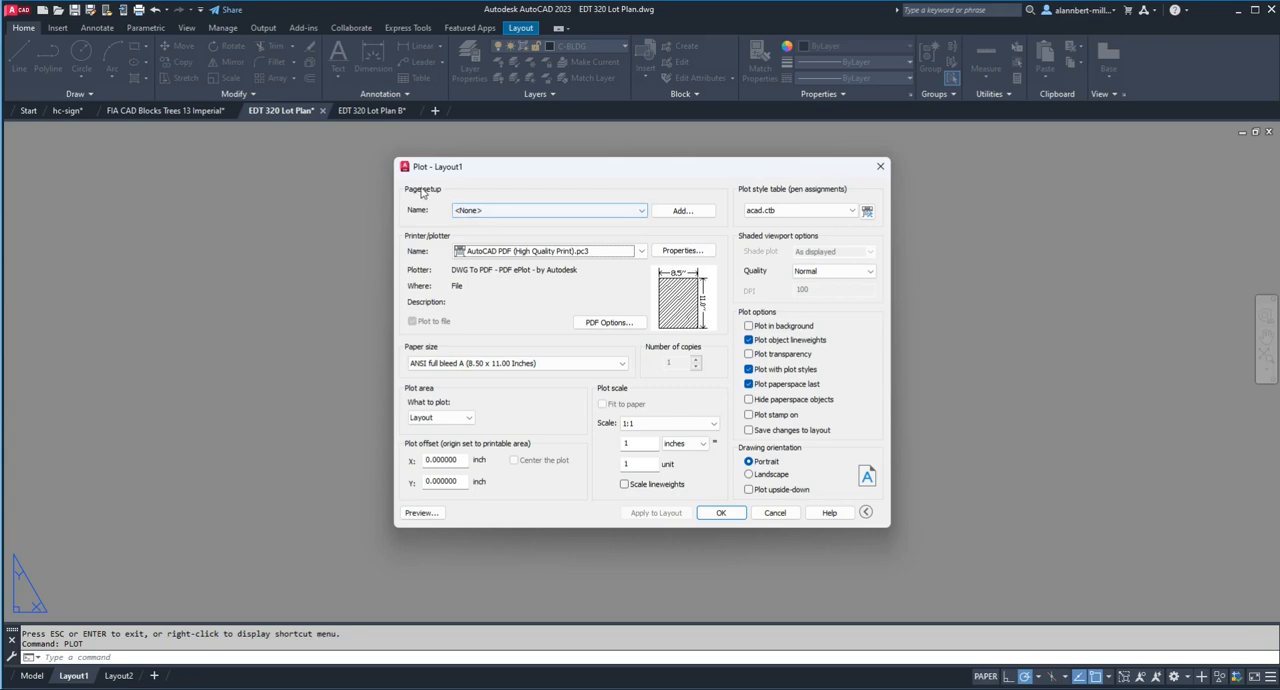
{"action": "left_click", "coordinate": [480, 211]}
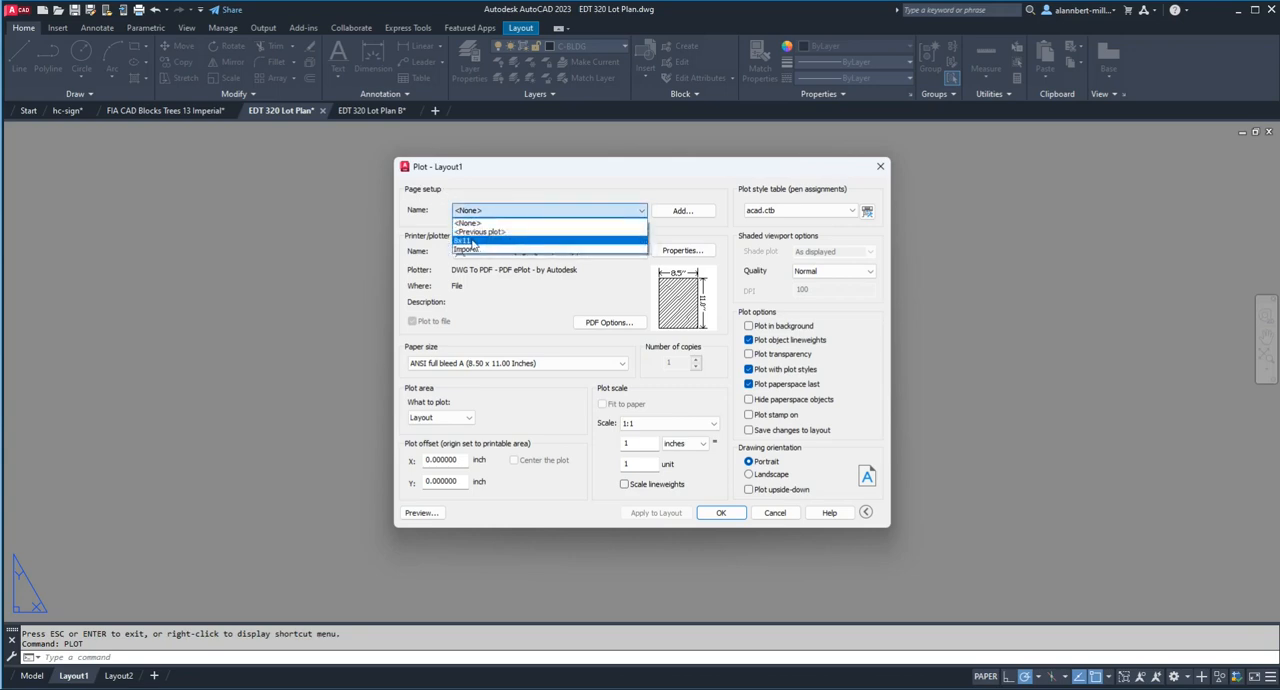
{"action": "left_click", "coordinate": [786, 520]}
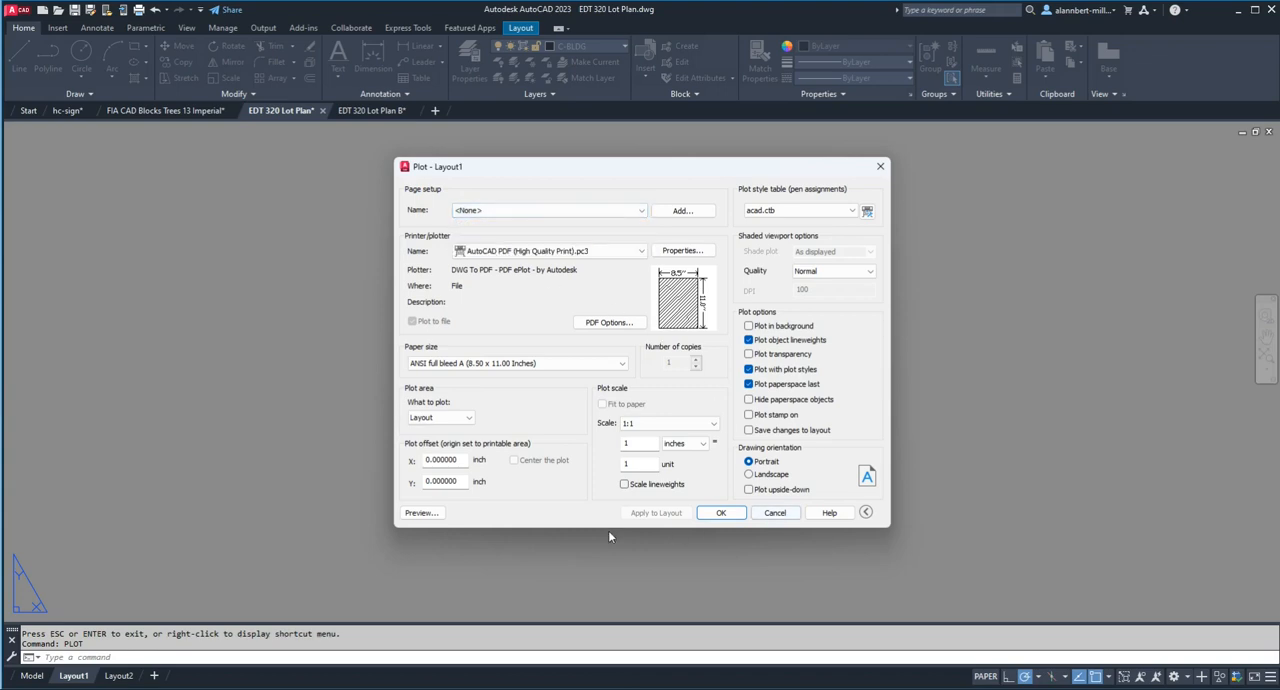
{"action": "left_click", "coordinate": [775, 513]}
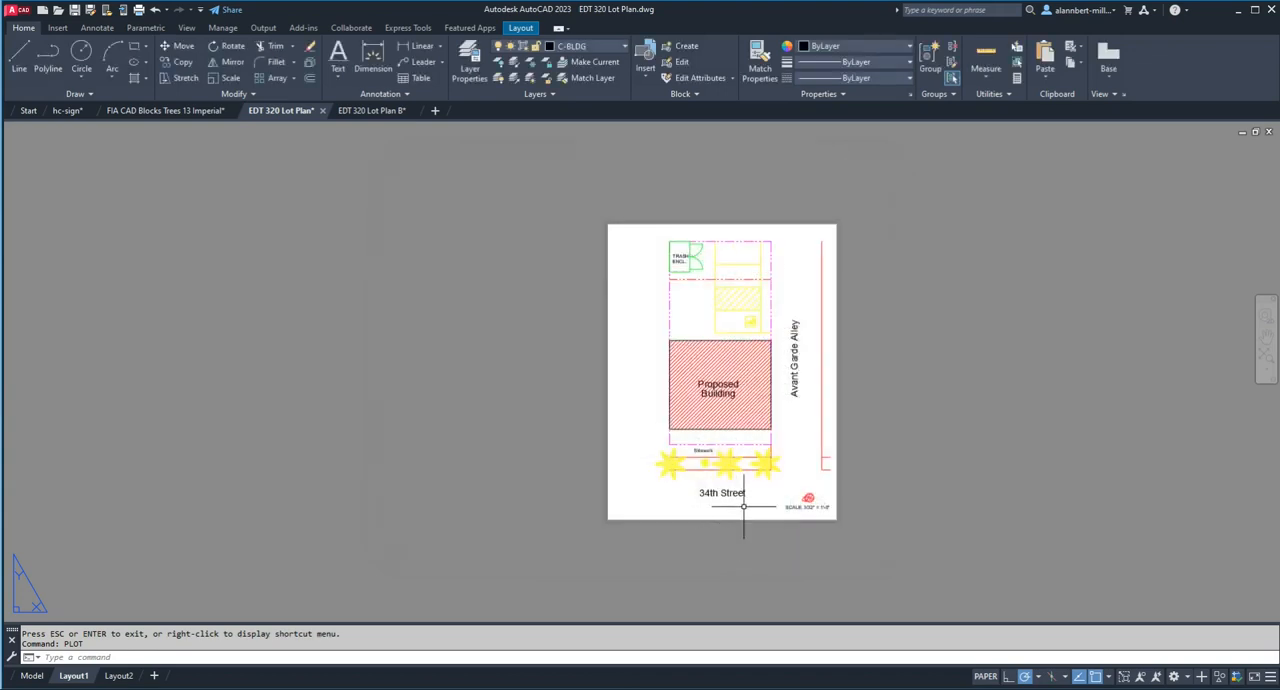
Step: Open the Page Setup Manager, review the settings of the 8x11 page setup, and leave them without changes
{"action": "type", "text": "pagesetup"}
{"action": "key", "text": "Return"}
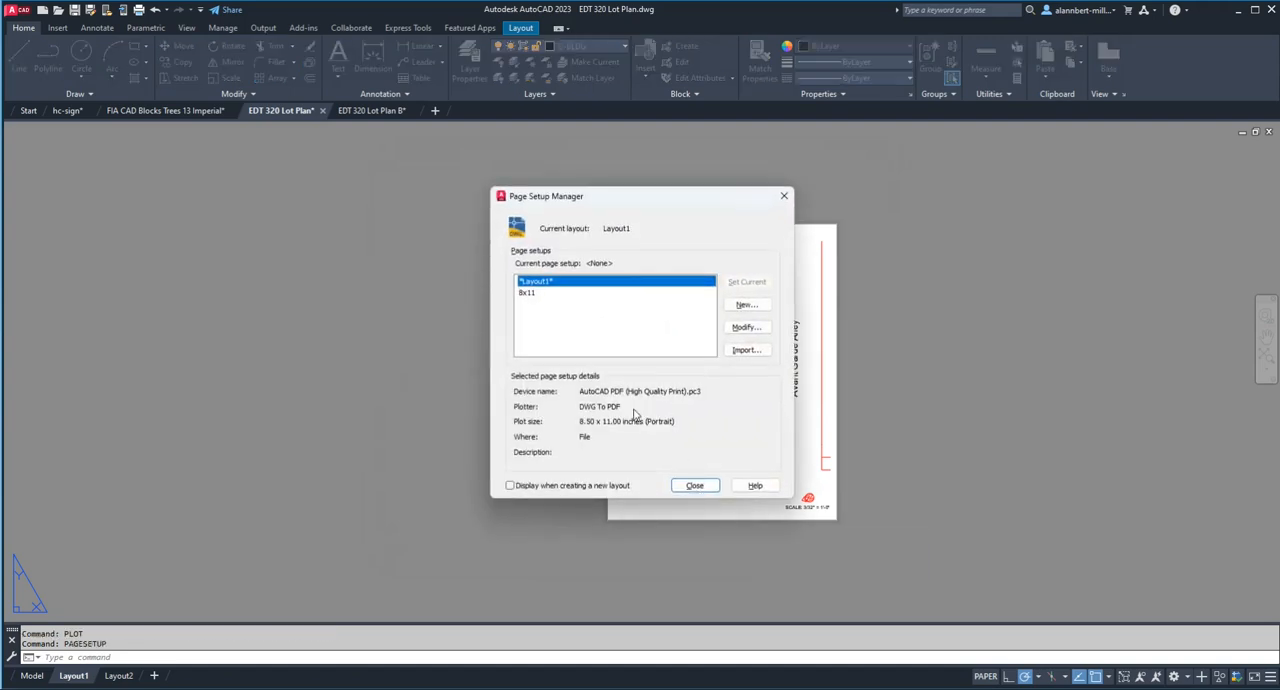
{"action": "left_click", "coordinate": [529, 293]}
{"action": "left_click", "coordinate": [746, 327]}
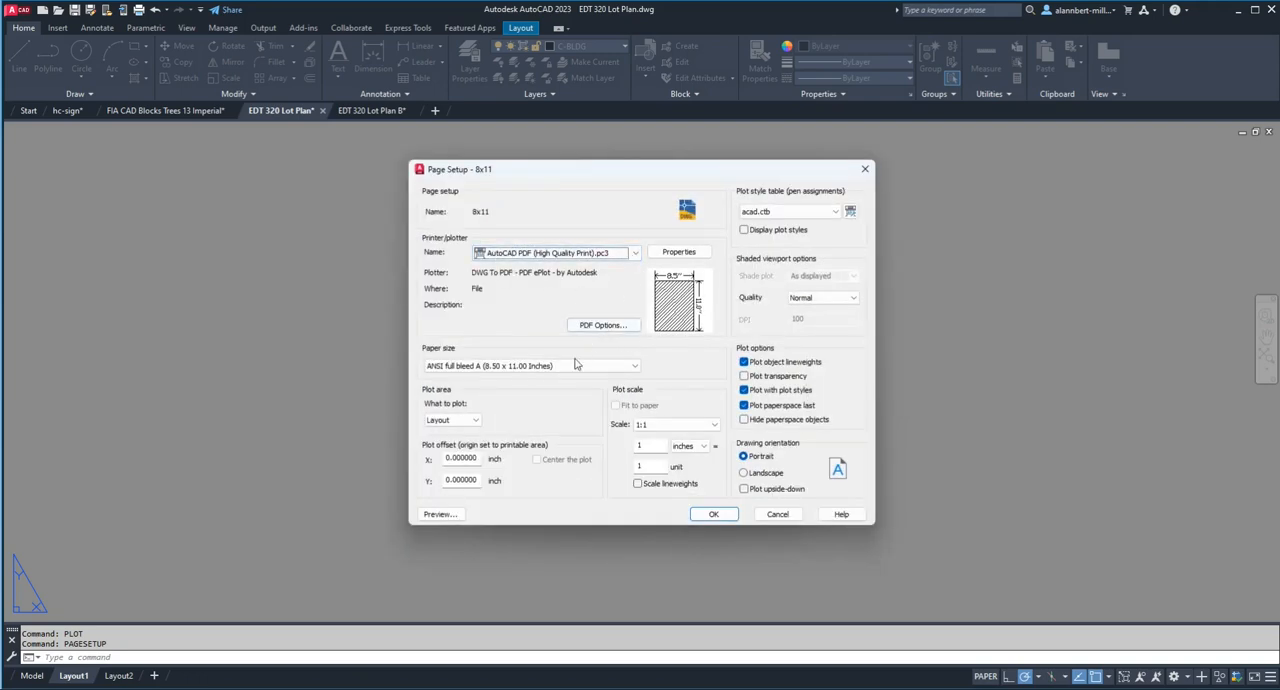
{"action": "left_click", "coordinate": [777, 514]}
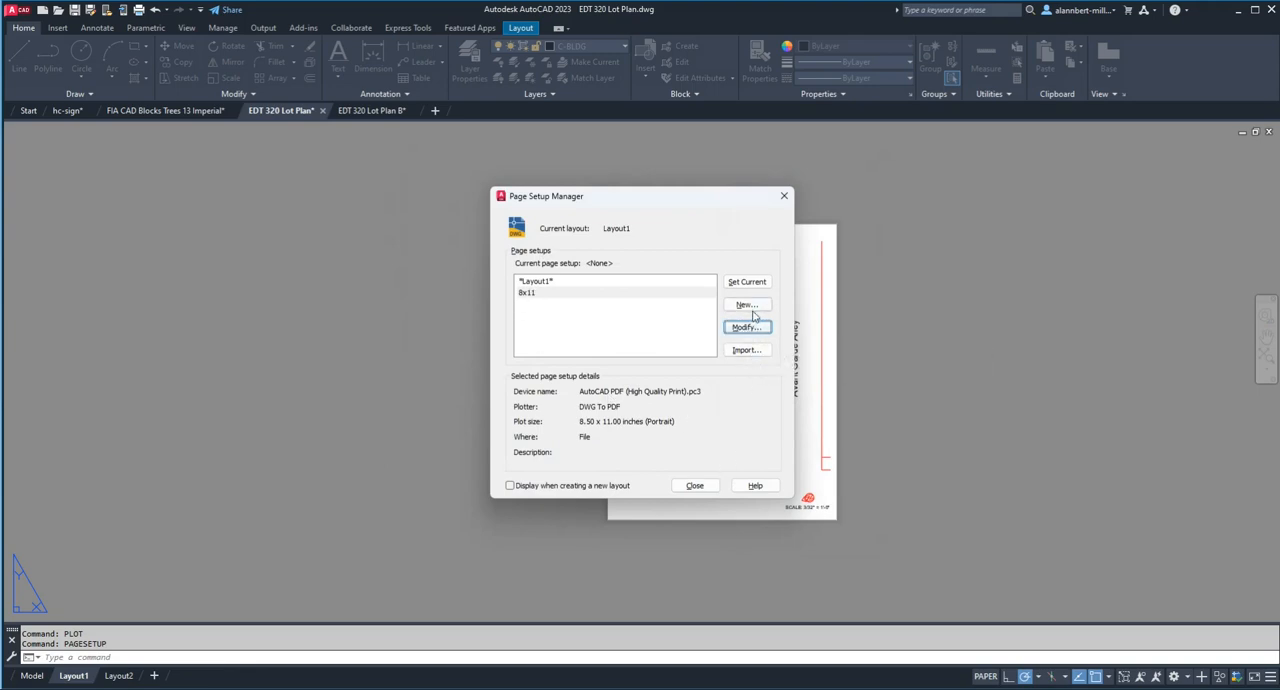
Step: Modify the 8x11 page setup to use the ANSI full bleed A (11.00 x 8.50 Inches) paper size
{"action": "key", "text": "Return"}
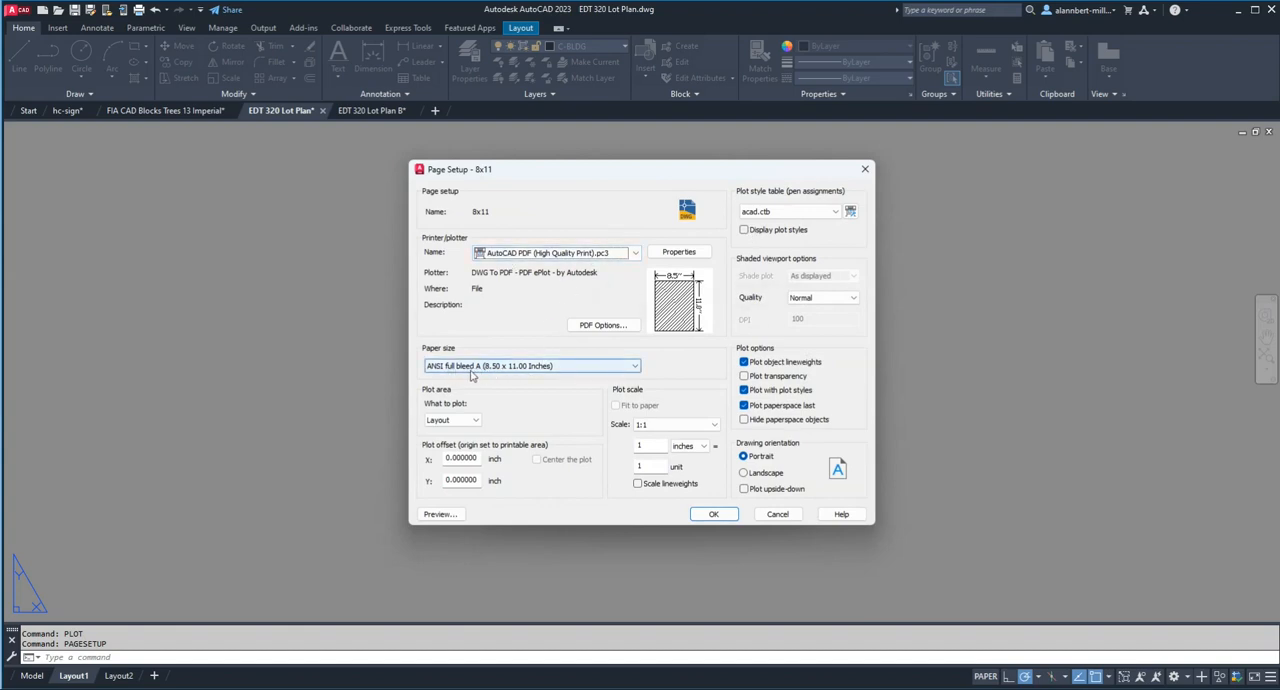
{"action": "left_click", "coordinate": [507, 366]}
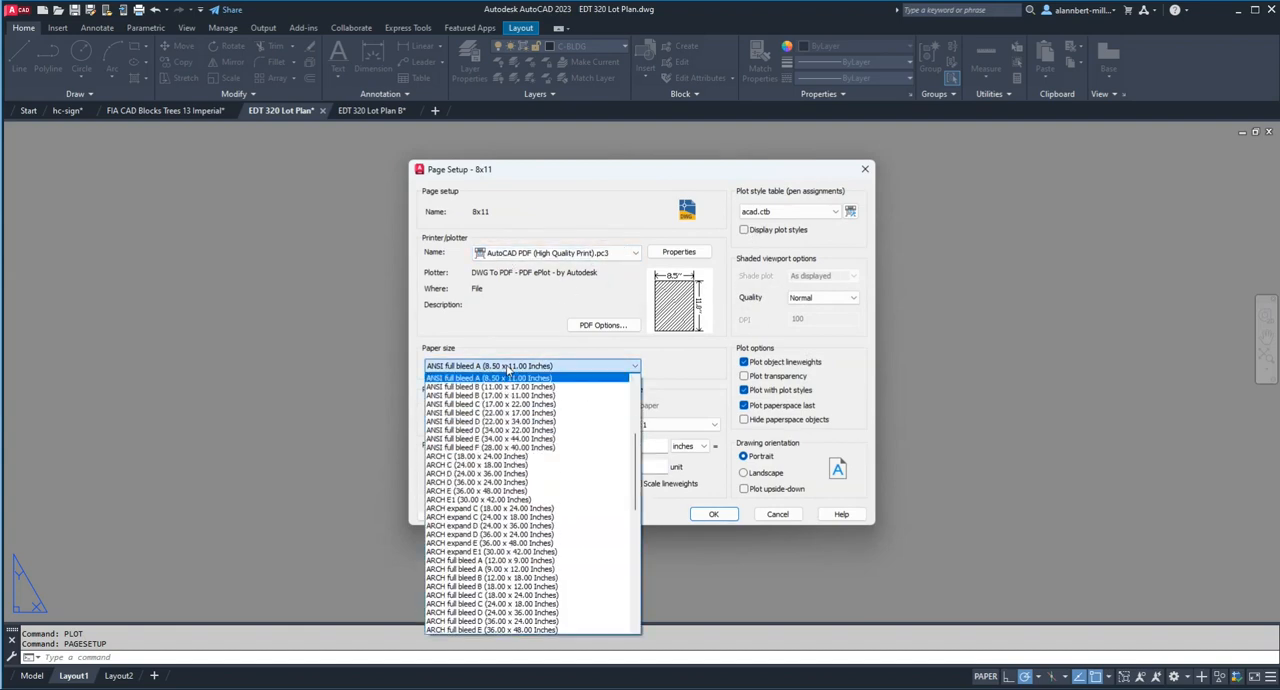
{"action": "scroll", "coordinate": [512, 392], "scroll_direction": "down", "scroll_amount": 10}
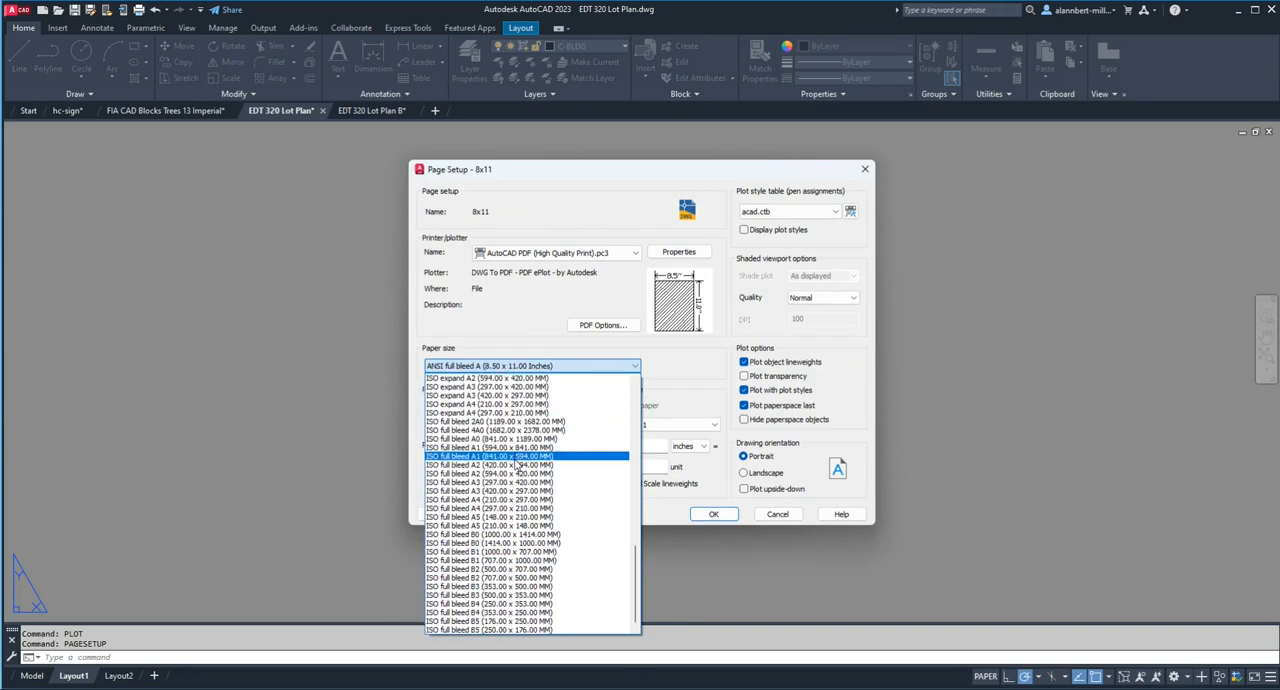
{"action": "left_click_drag", "start_coordinate": [636, 592], "coordinate": [636, 412]}
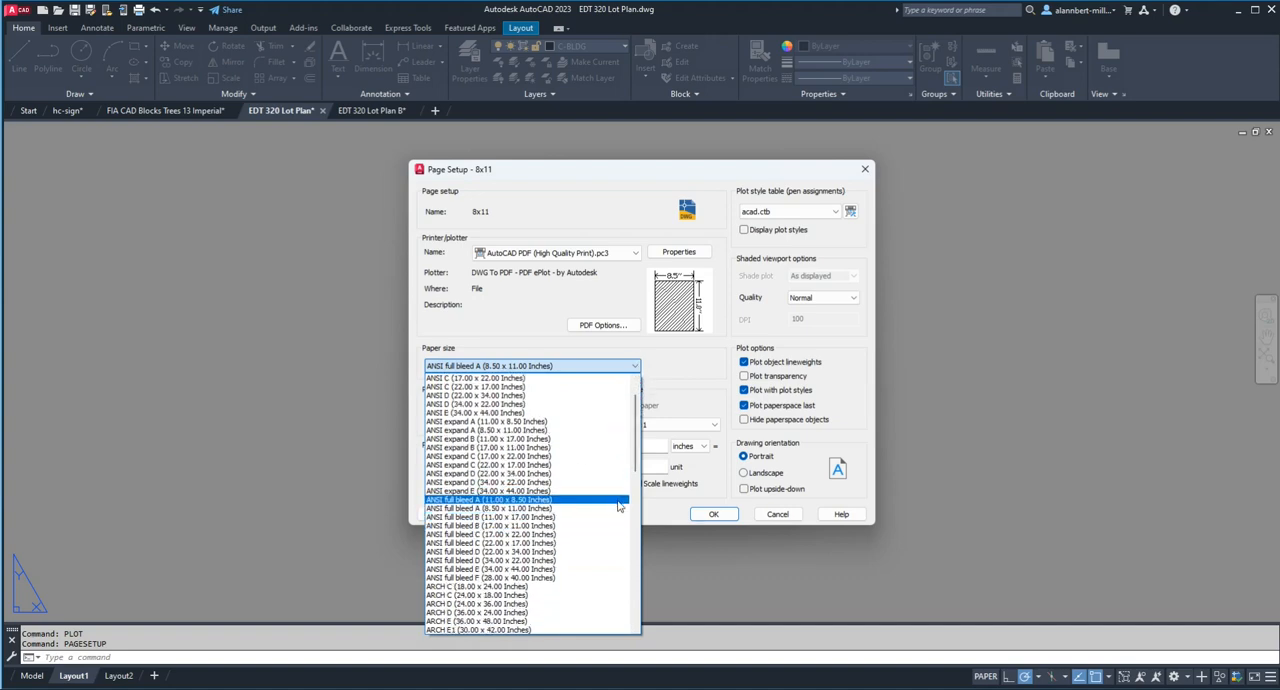
{"action": "left_click_drag", "start_coordinate": [637, 456], "coordinate": [637, 443]}
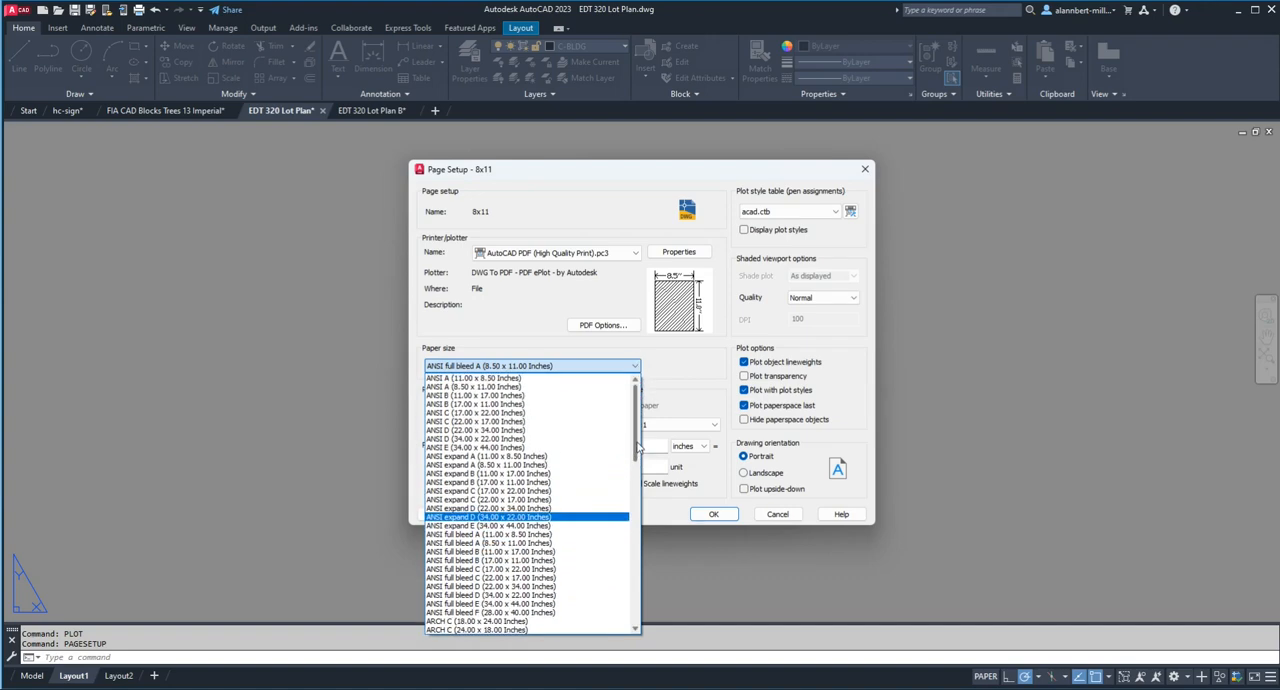
{"action": "left_click", "coordinate": [496, 379]}
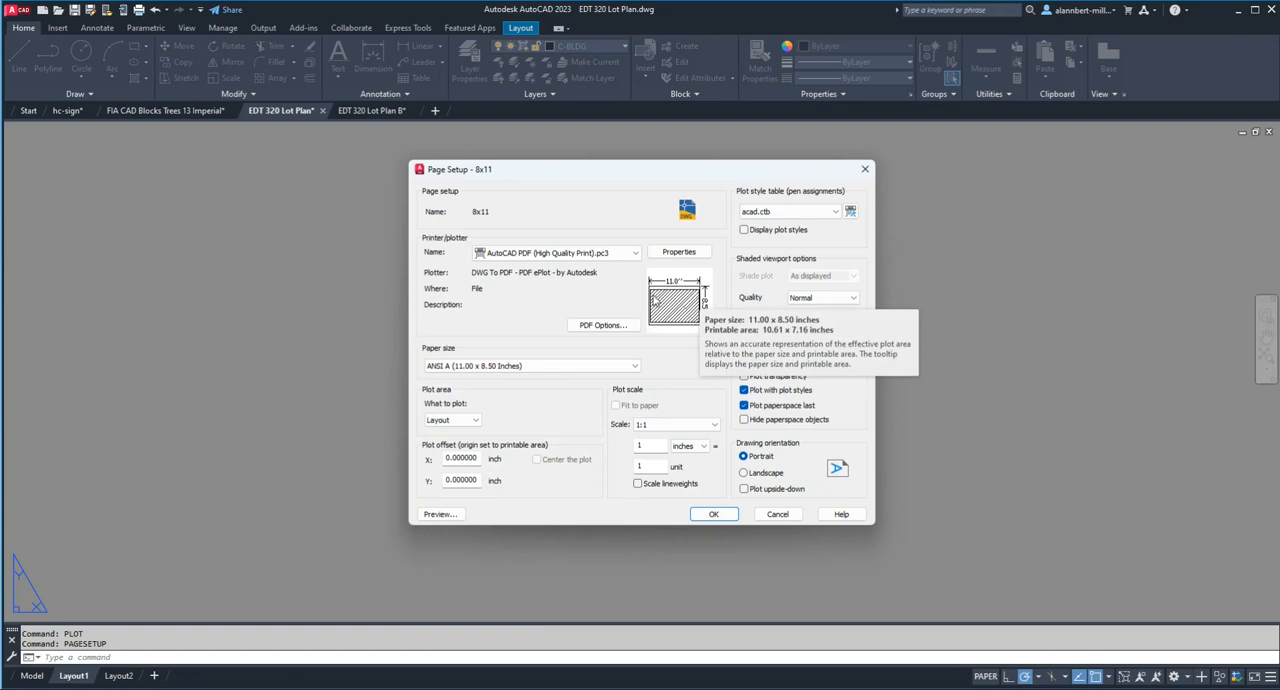
{"action": "left_click", "coordinate": [491, 369]}
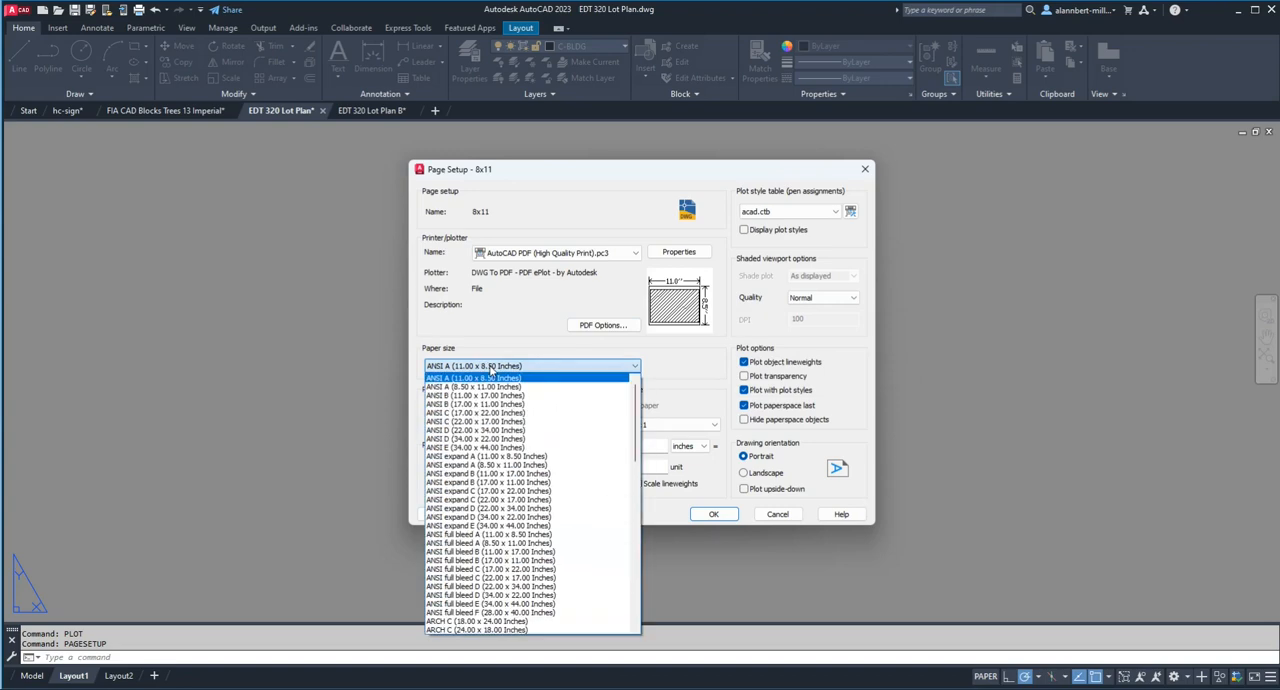
{"action": "left_click", "coordinate": [500, 536]}
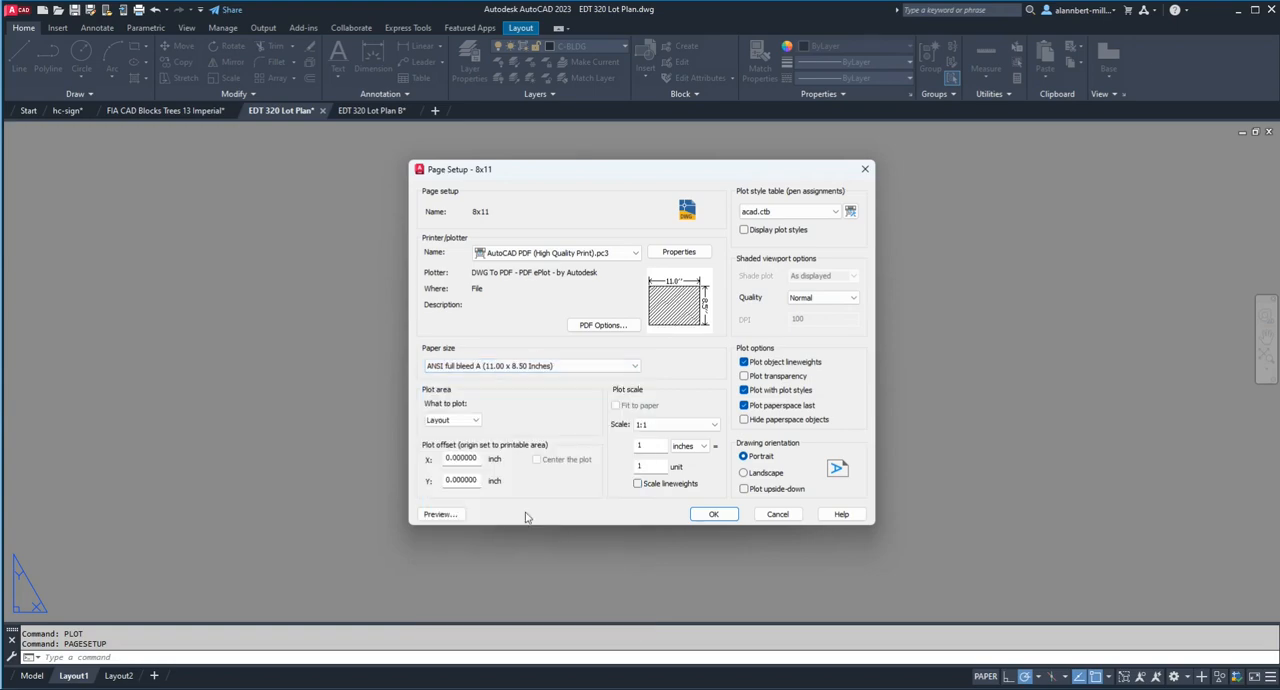
Step: Preview the plot from the 8x11 page setup, accept the modified setup, and close the Page Setup Manager
{"action": "left_click", "coordinate": [440, 514]}
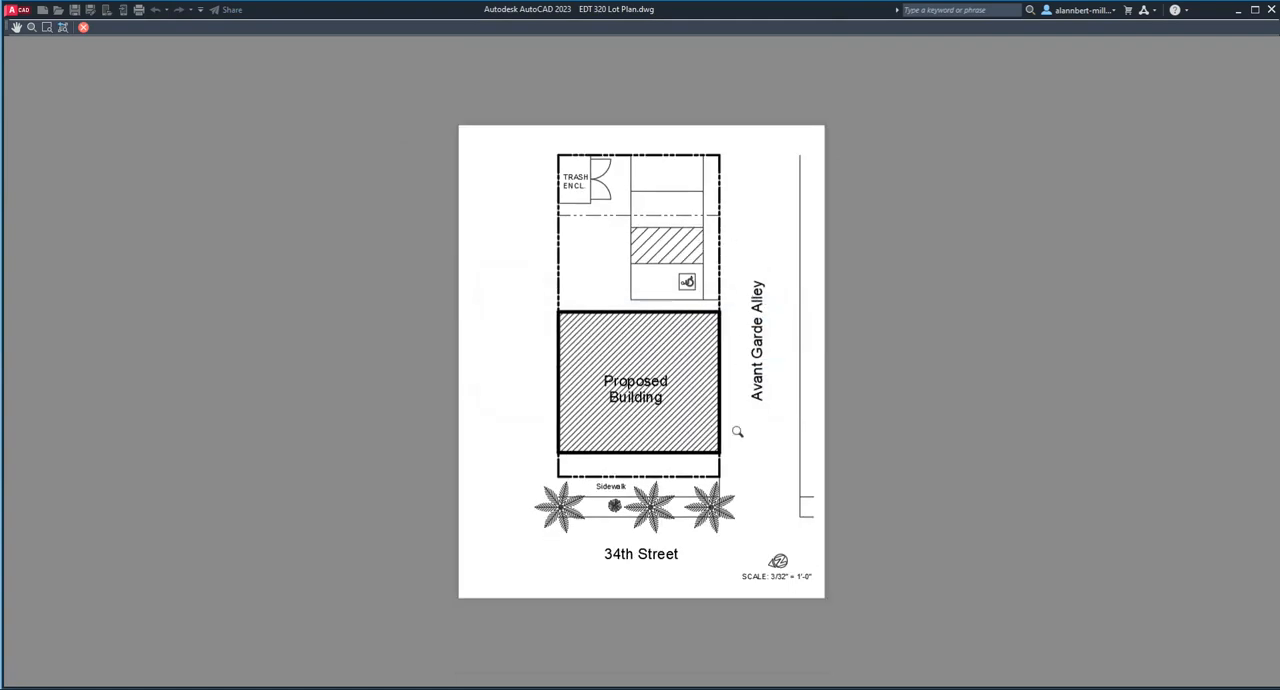
{"action": "key", "text": "Escape"}
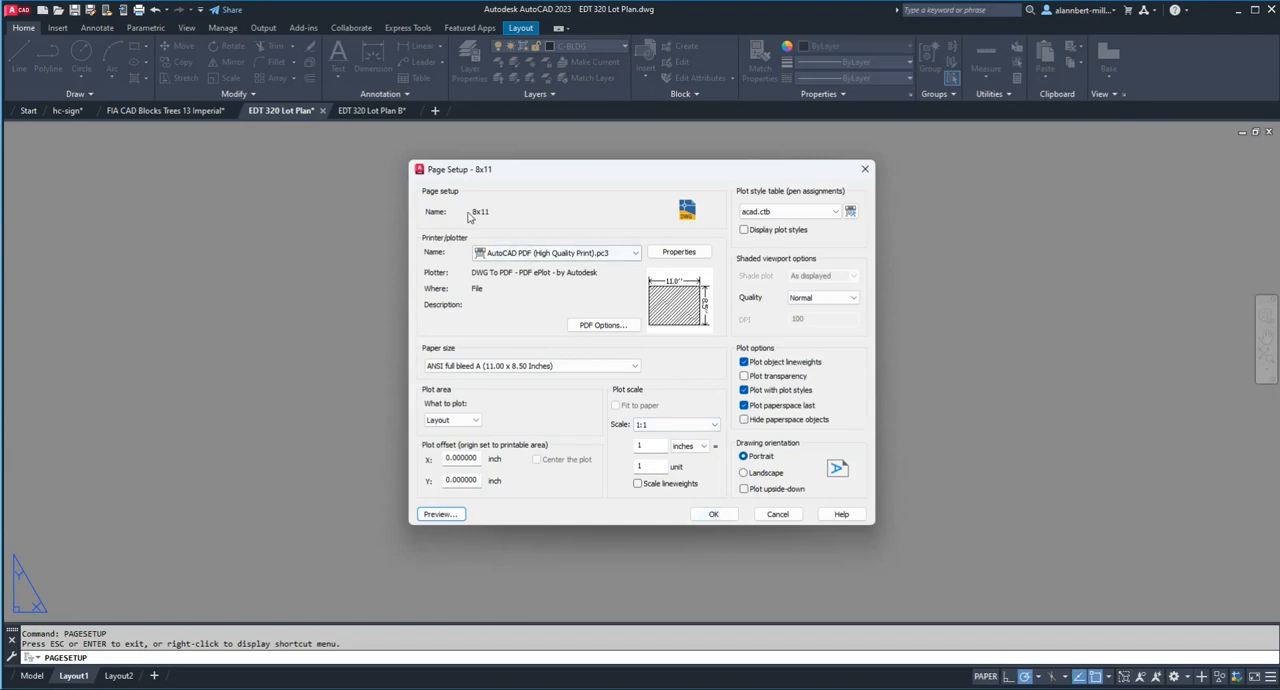
{"action": "left_click", "coordinate": [714, 514]}
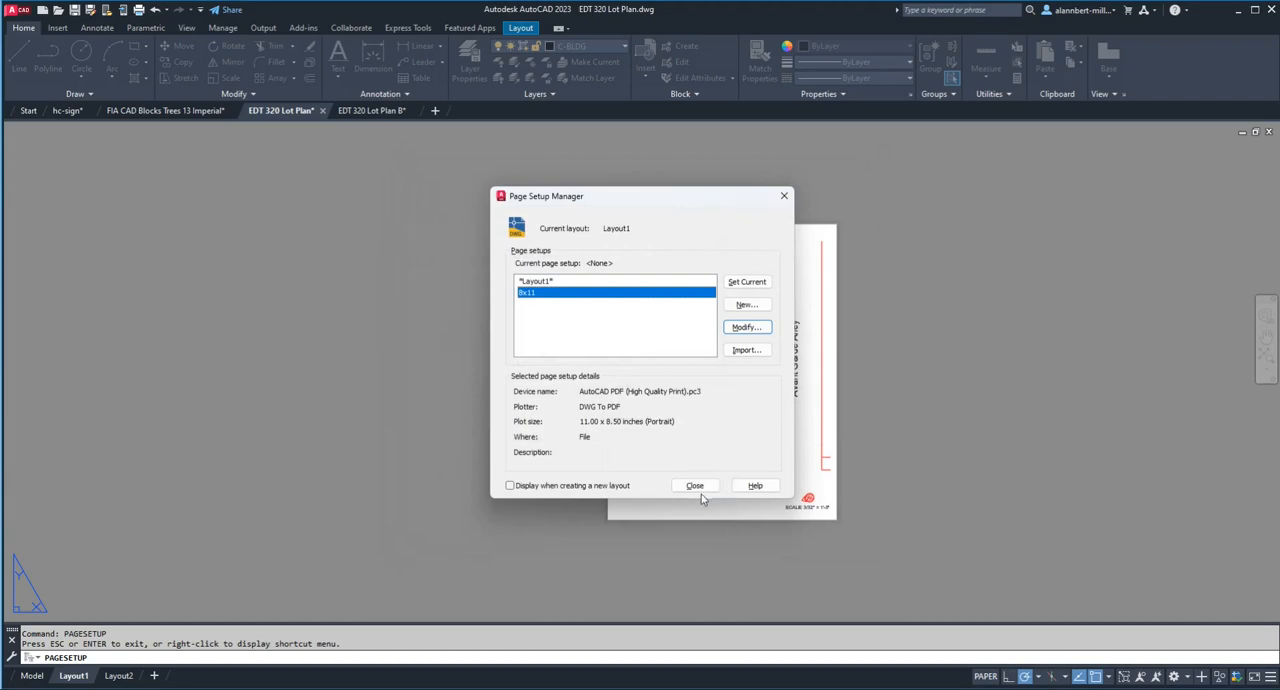
{"action": "left_click", "coordinate": [699, 490]}
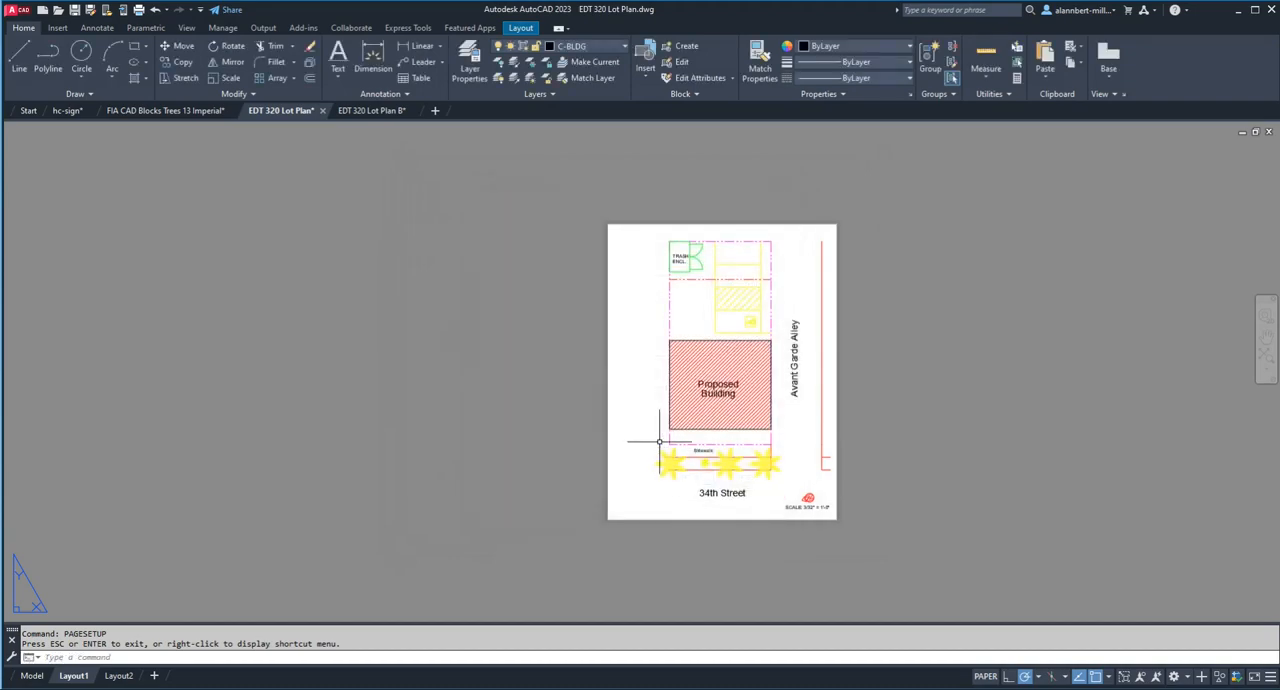
Step: Set up a single-sheet plot of Layout1 with the 8x11 page setup at 1:1 scale, and check its plot preview
{"action": "key", "text": "ctrl+p"}
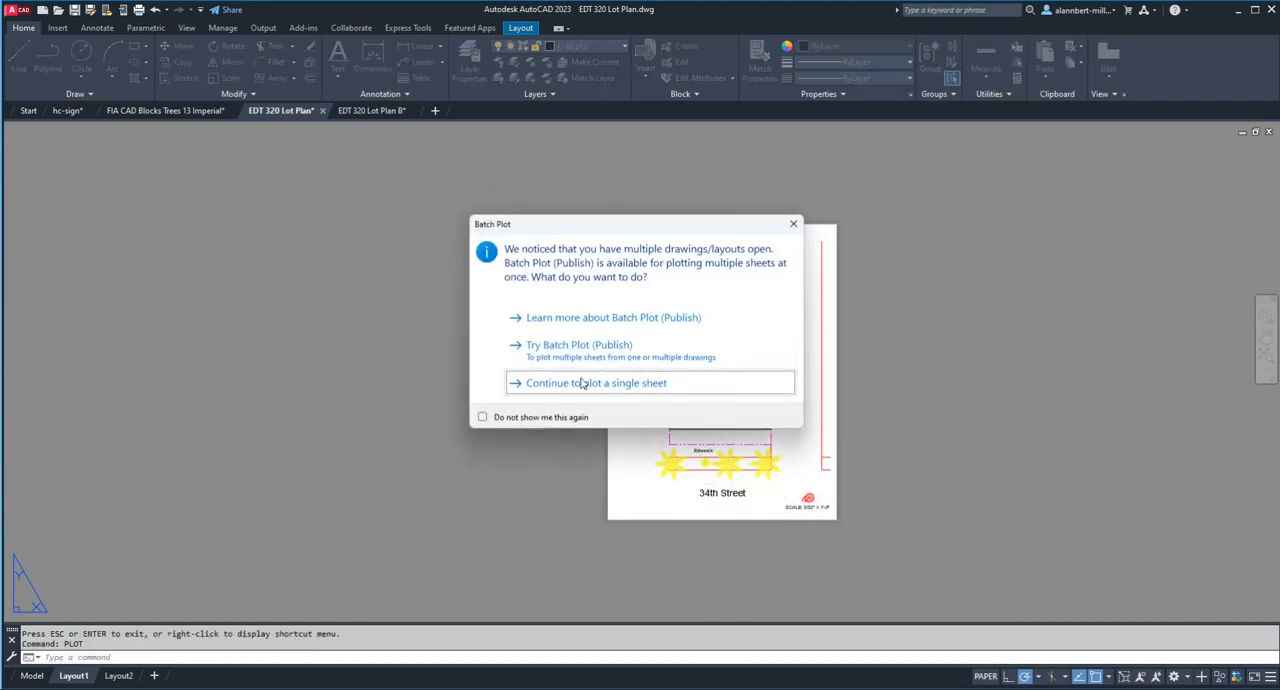
{"action": "left_click", "coordinate": [583, 383]}
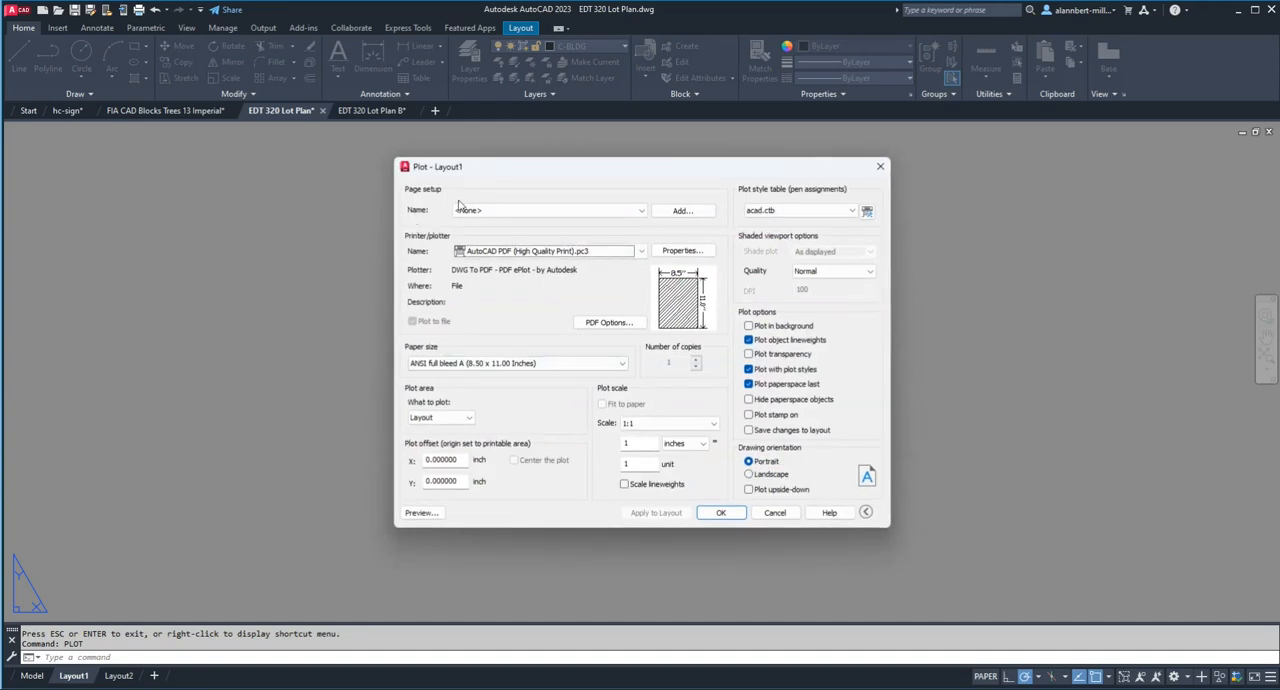
{"action": "left_click", "coordinate": [459, 205]}
{"action": "left_click", "coordinate": [480, 241]}
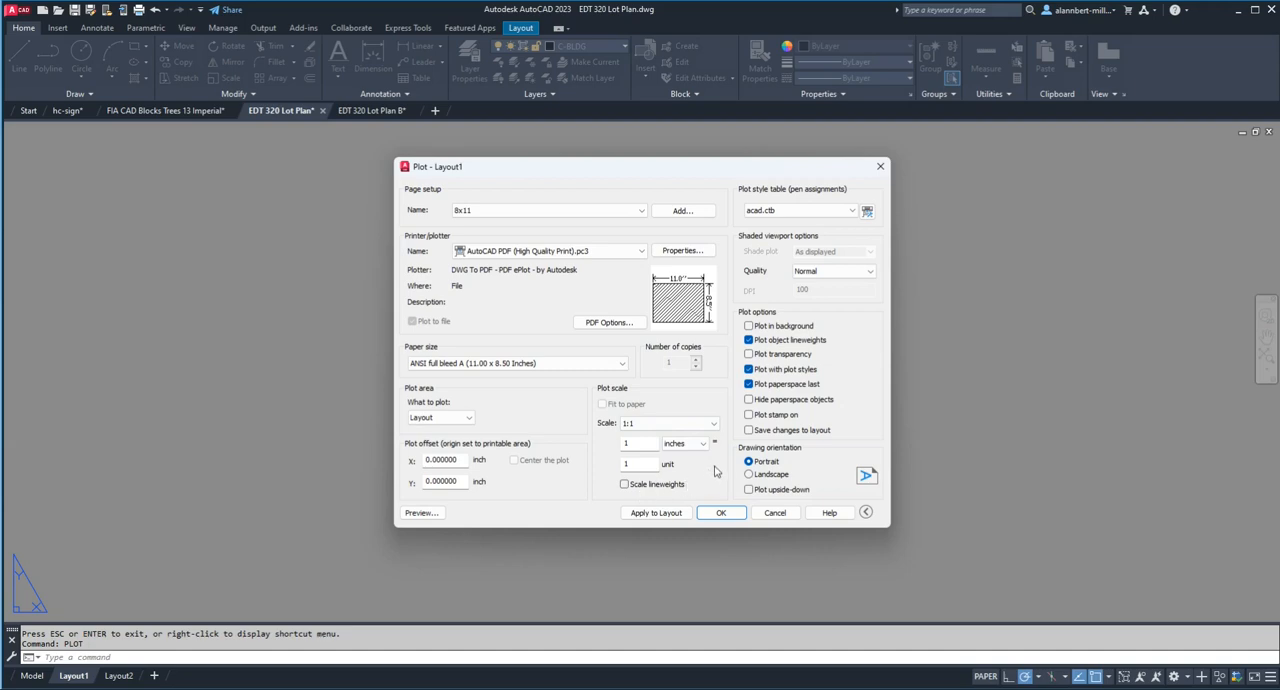
{"action": "left_click", "coordinate": [628, 424]}
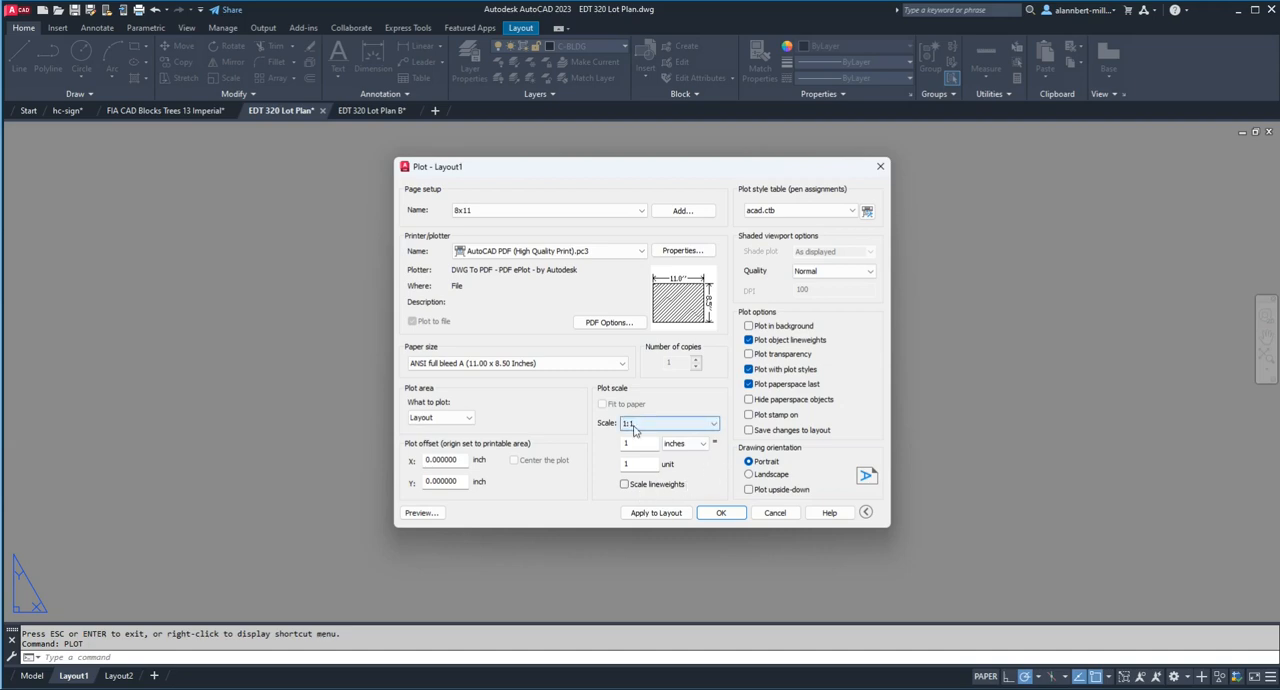
{"action": "left_click", "coordinate": [425, 513]}
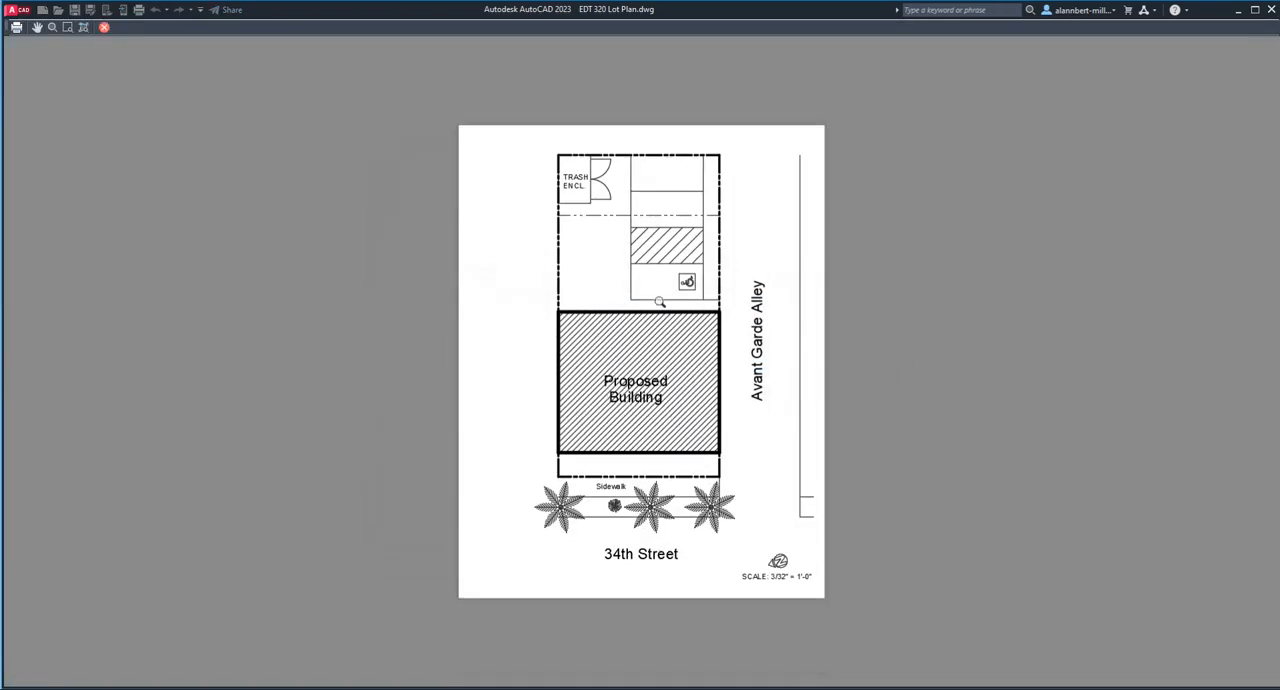
{"action": "left_click", "coordinate": [105, 28]}
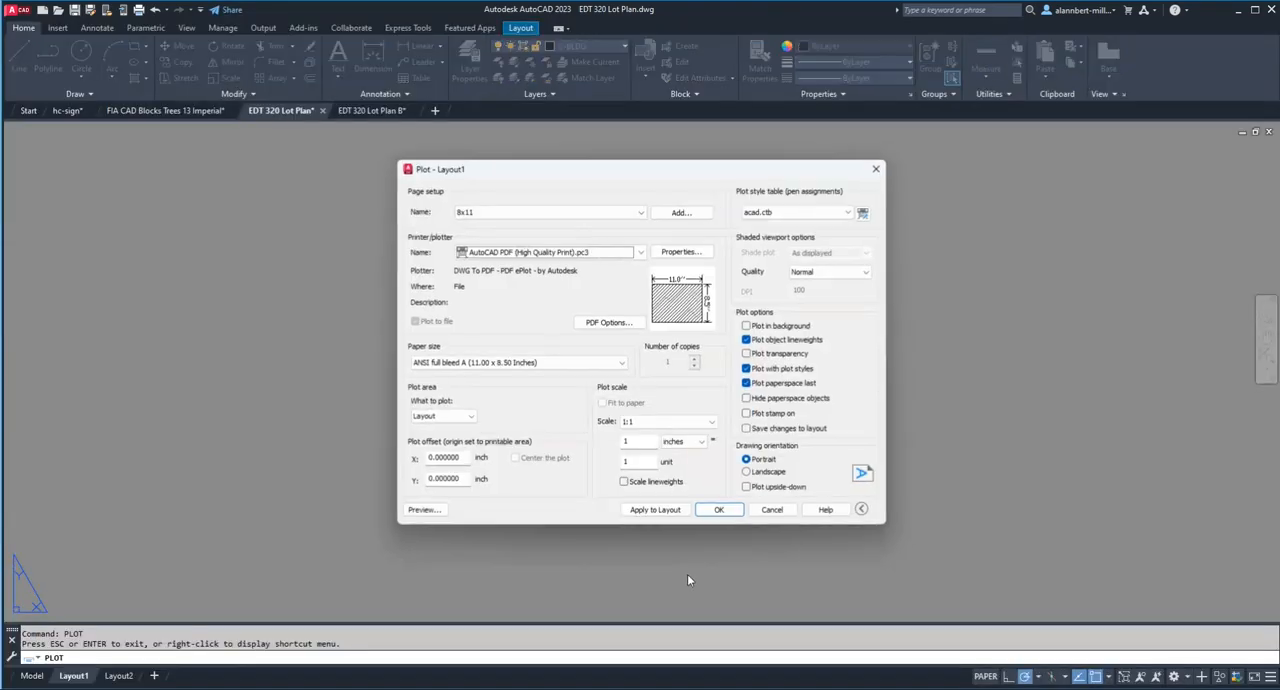
Step: Turn on Scale lineweights for the Layout1 plot and preview the sheet again
{"action": "left_click", "coordinate": [624, 484]}
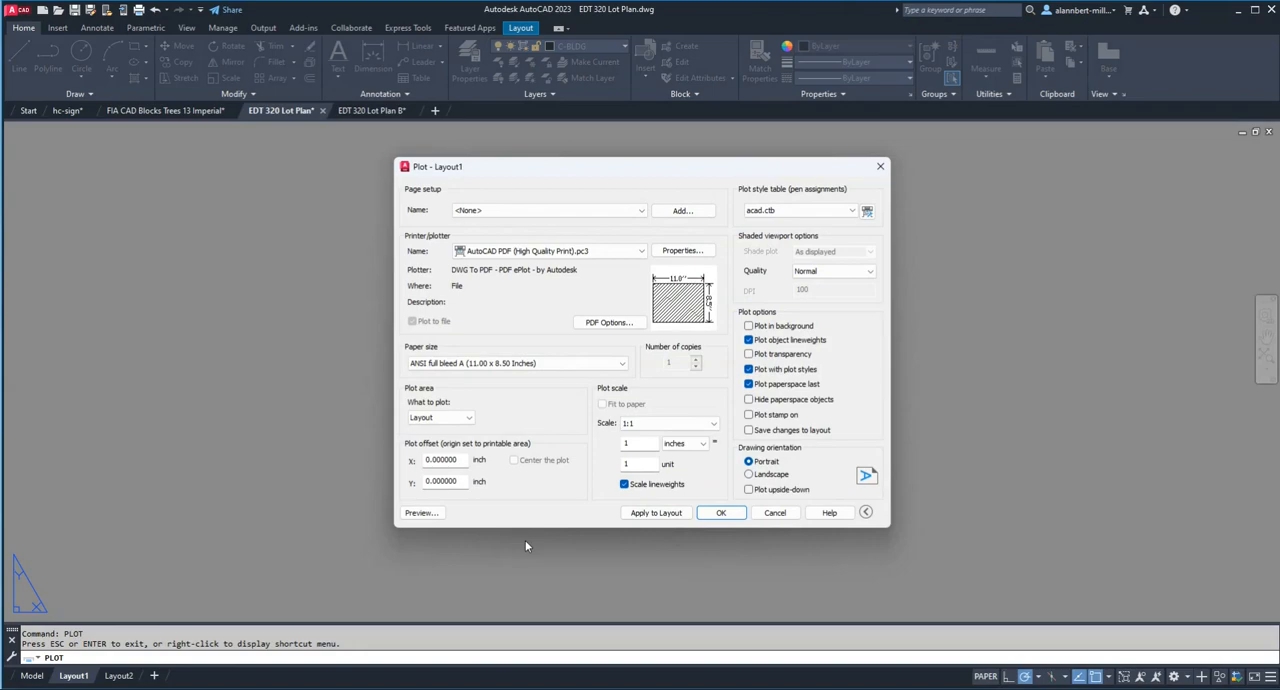
{"action": "left_click", "coordinate": [428, 515]}
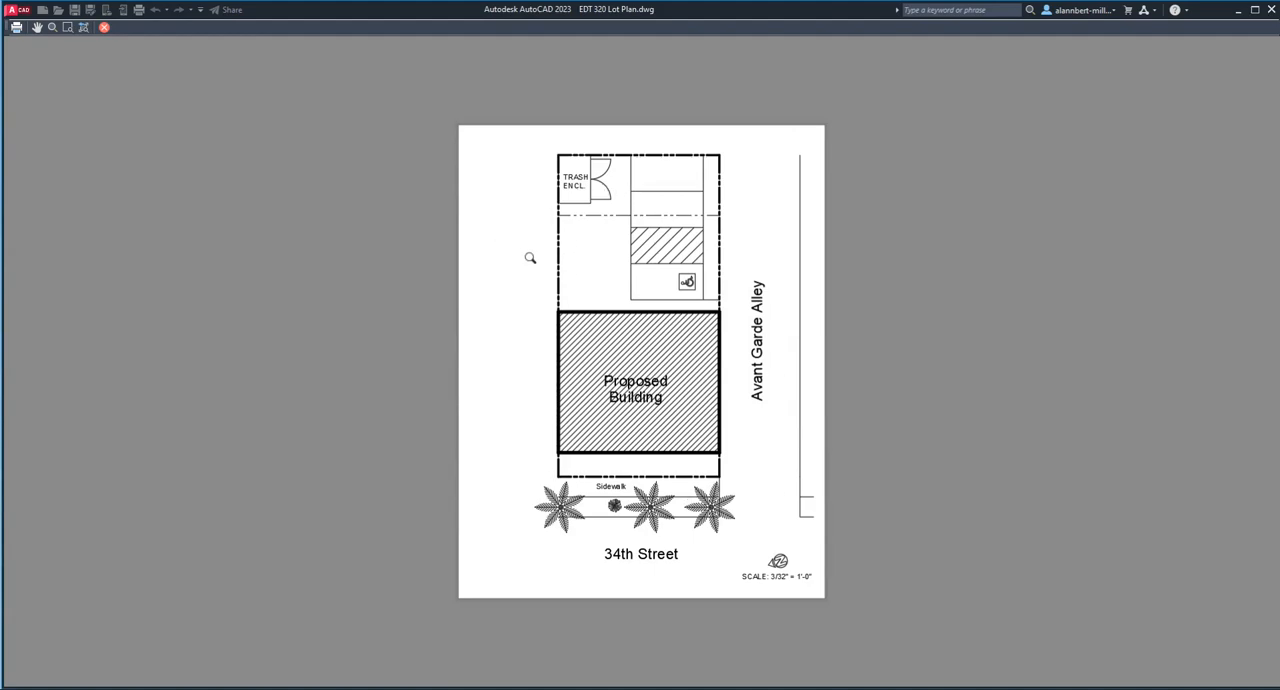
Step: Switch to the Google Docs document to review the standard line thickness per plot-style color, return to the AutoCAD preview, and close it
{"action": "left_click", "coordinate": [912, 636]}
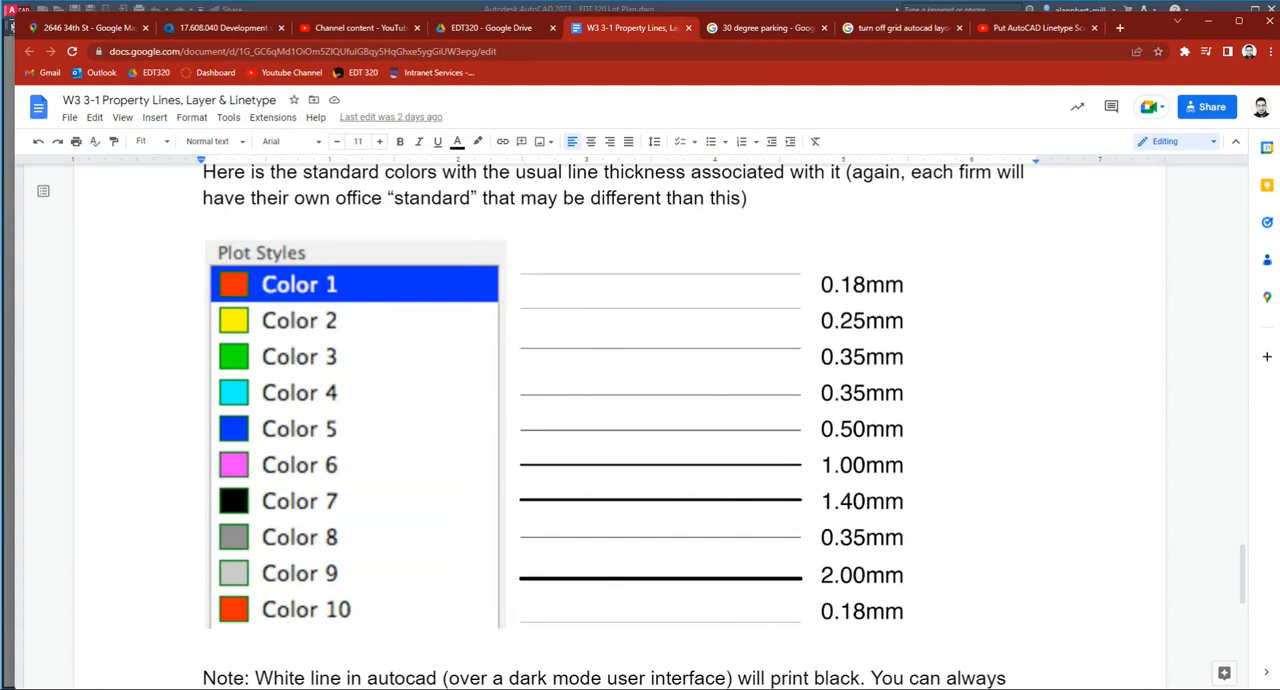
{"action": "left_click", "coordinate": [737, 688]}
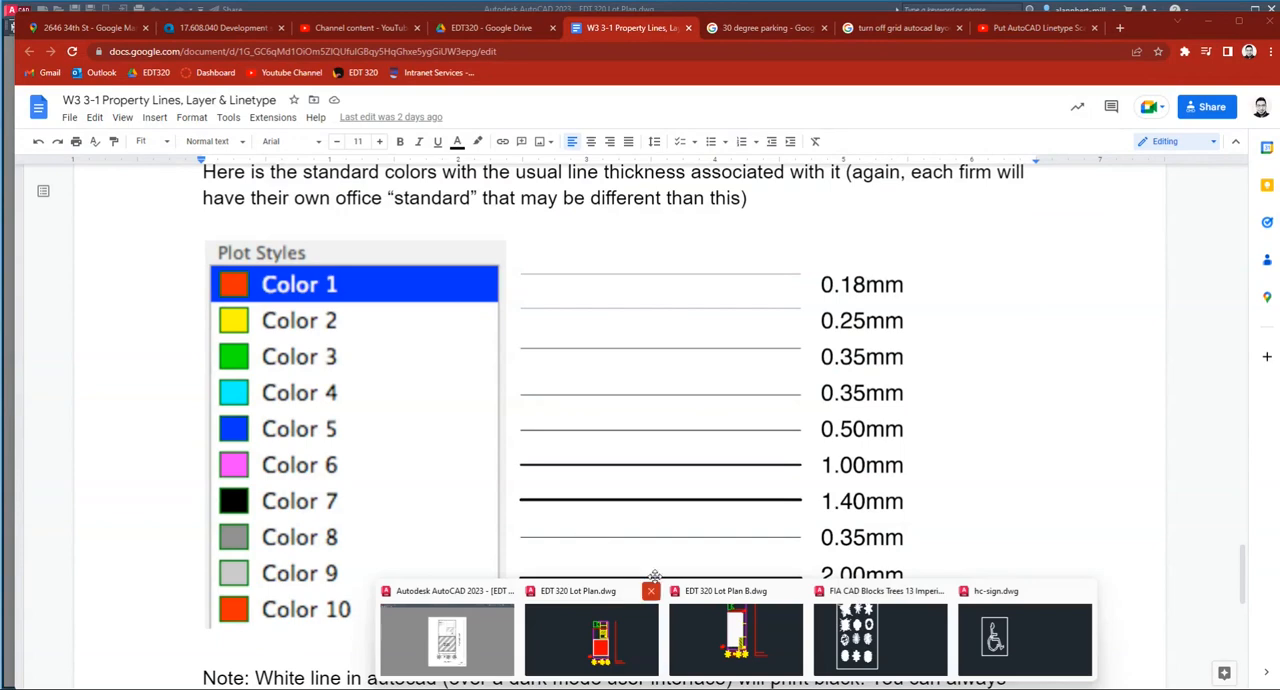
{"action": "left_click", "coordinate": [437, 630]}
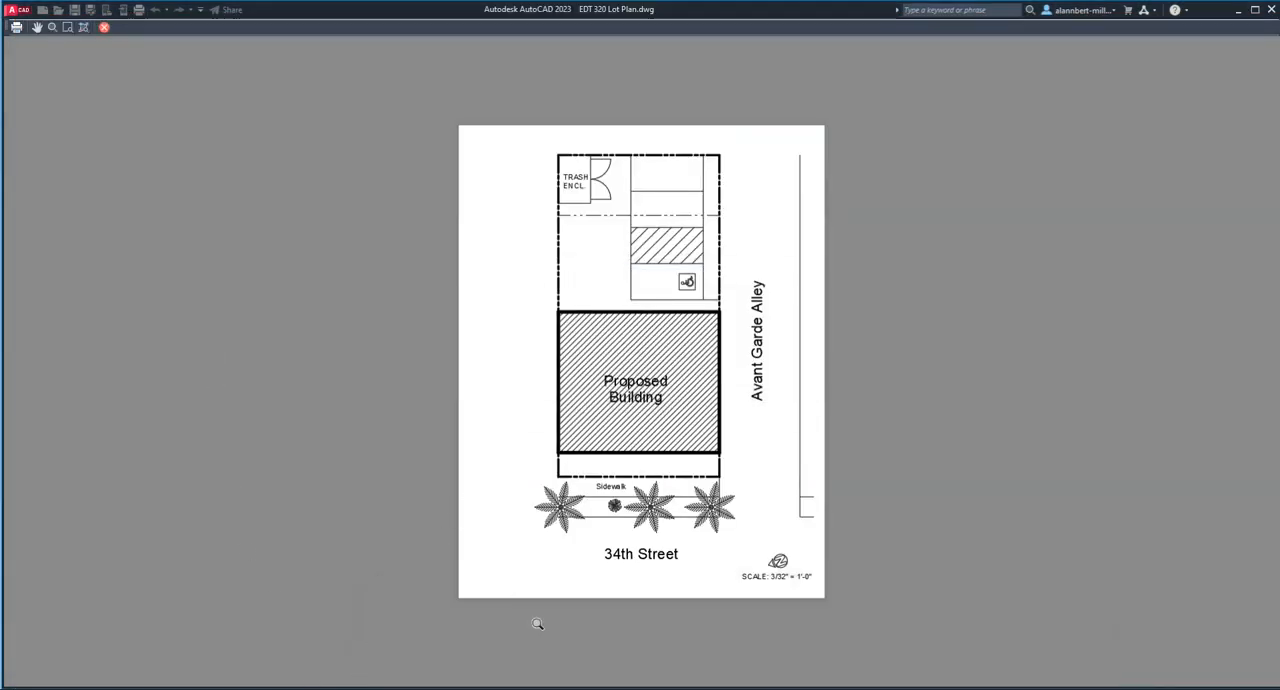
{"action": "mouse_move", "coordinate": [845, 674]}
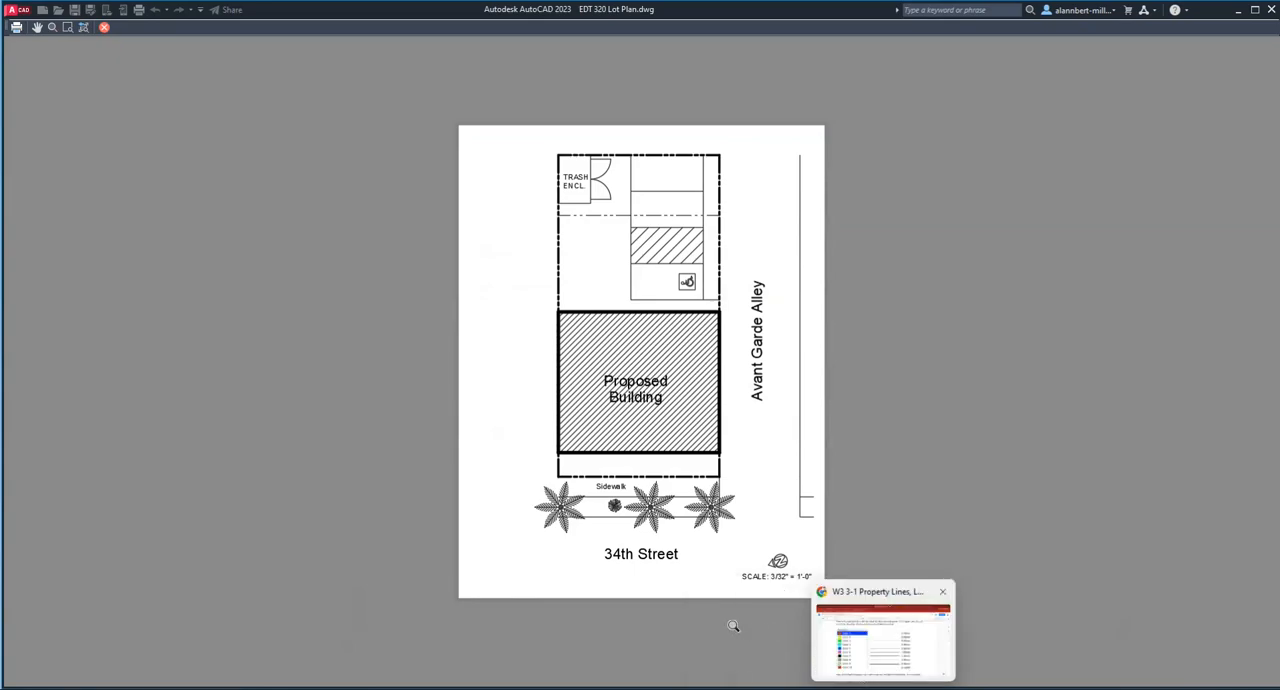
{"action": "left_click", "coordinate": [104, 27]}
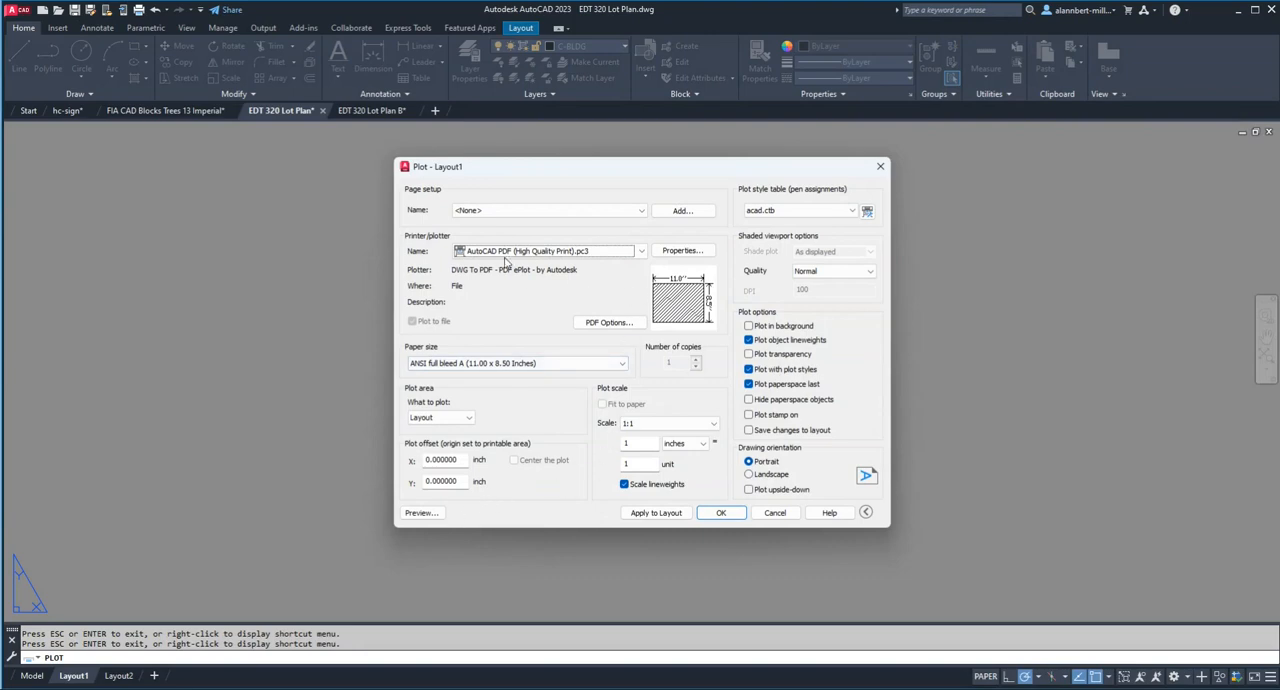
Step: Plot Layout1 to the Desktop as EDT 320 Lot Plan-Layout1.pdf and choose Adobe Acrobat to always open PDF files
{"action": "left_click", "coordinate": [718, 513]}
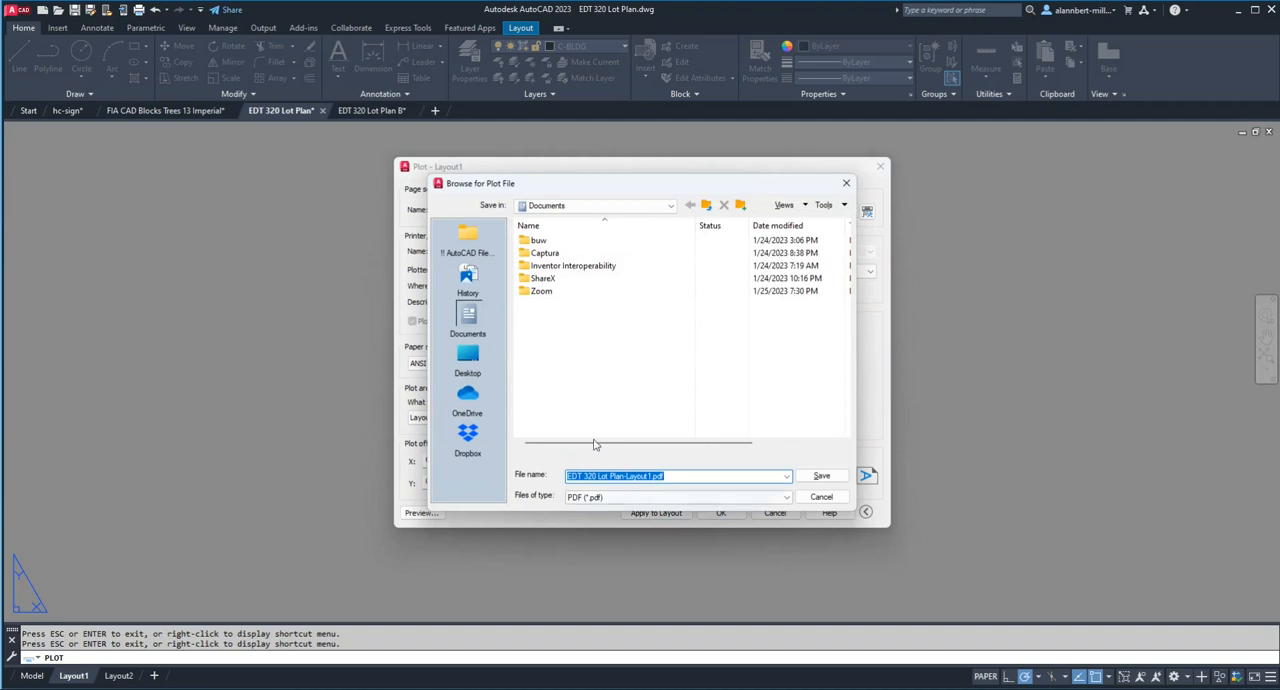
{"action": "left_click", "coordinate": [469, 360]}
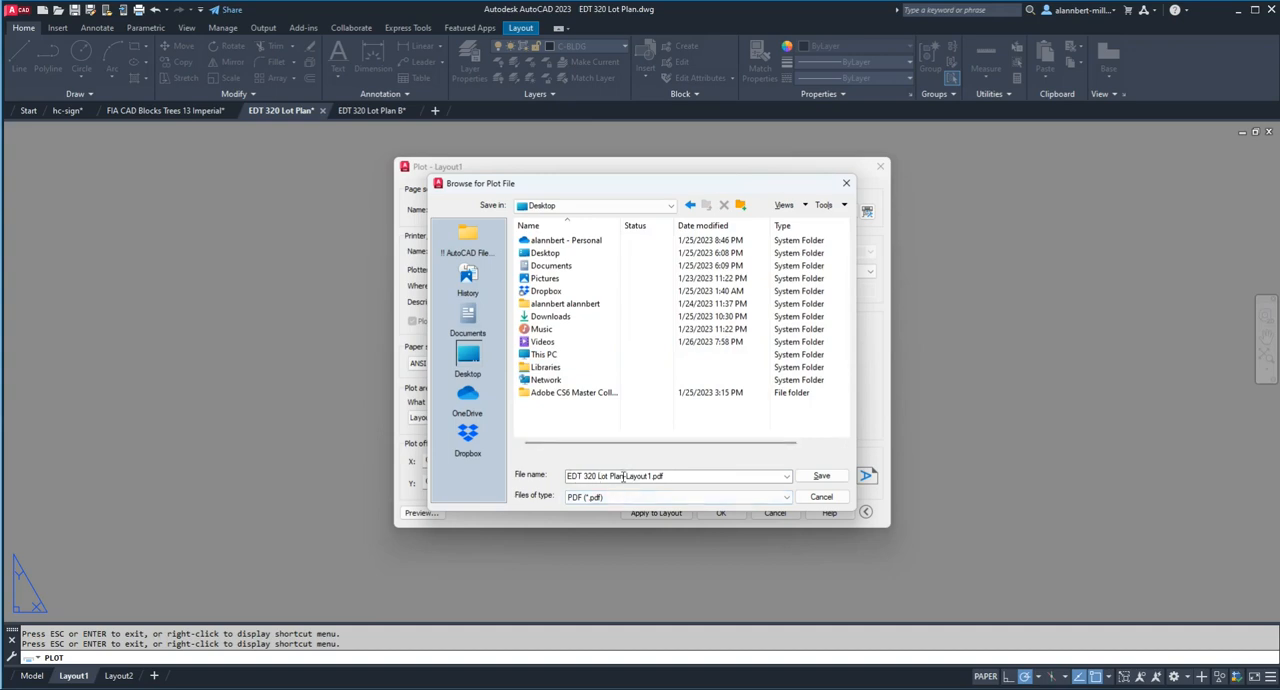
{"action": "left_click", "coordinate": [815, 477]}
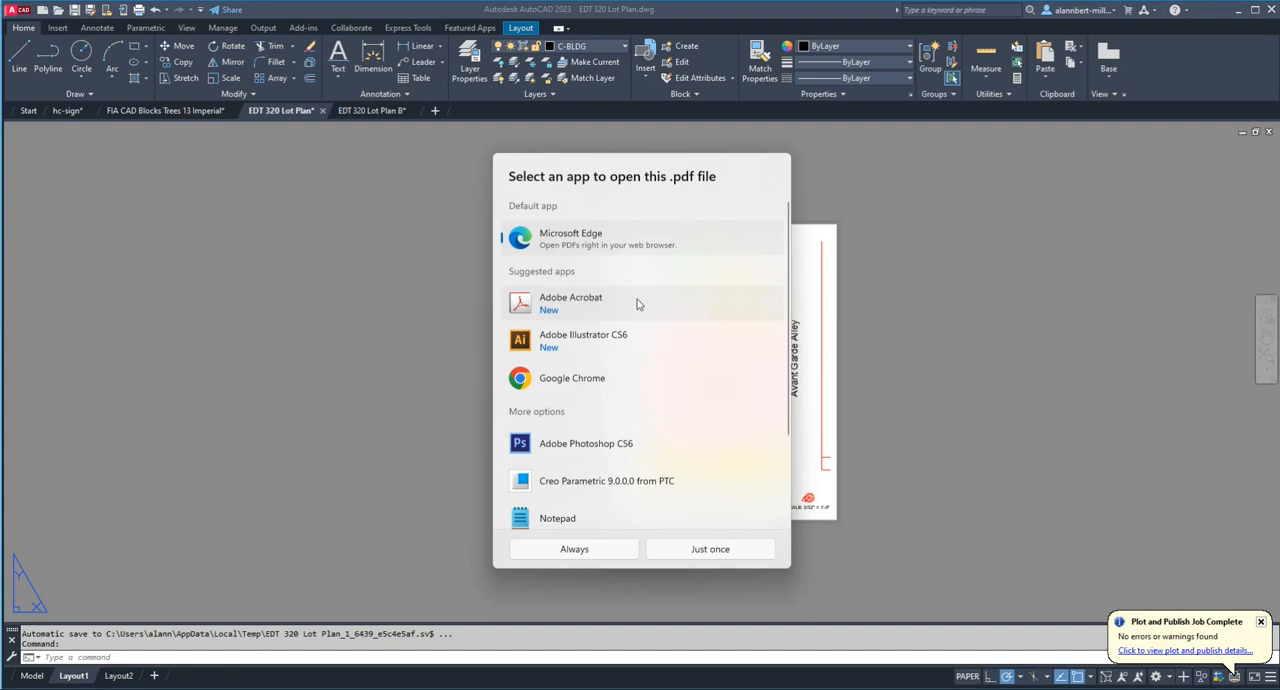
{"action": "left_click", "coordinate": [572, 307]}
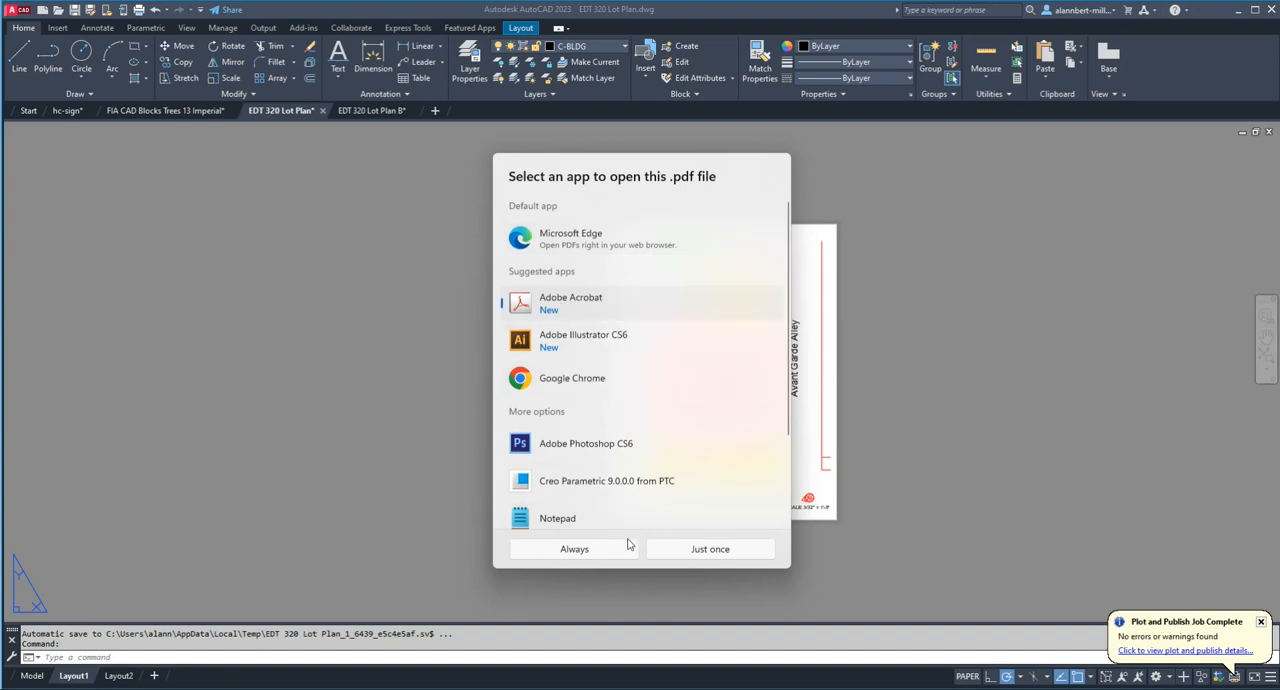
{"action": "left_click", "coordinate": [574, 549]}
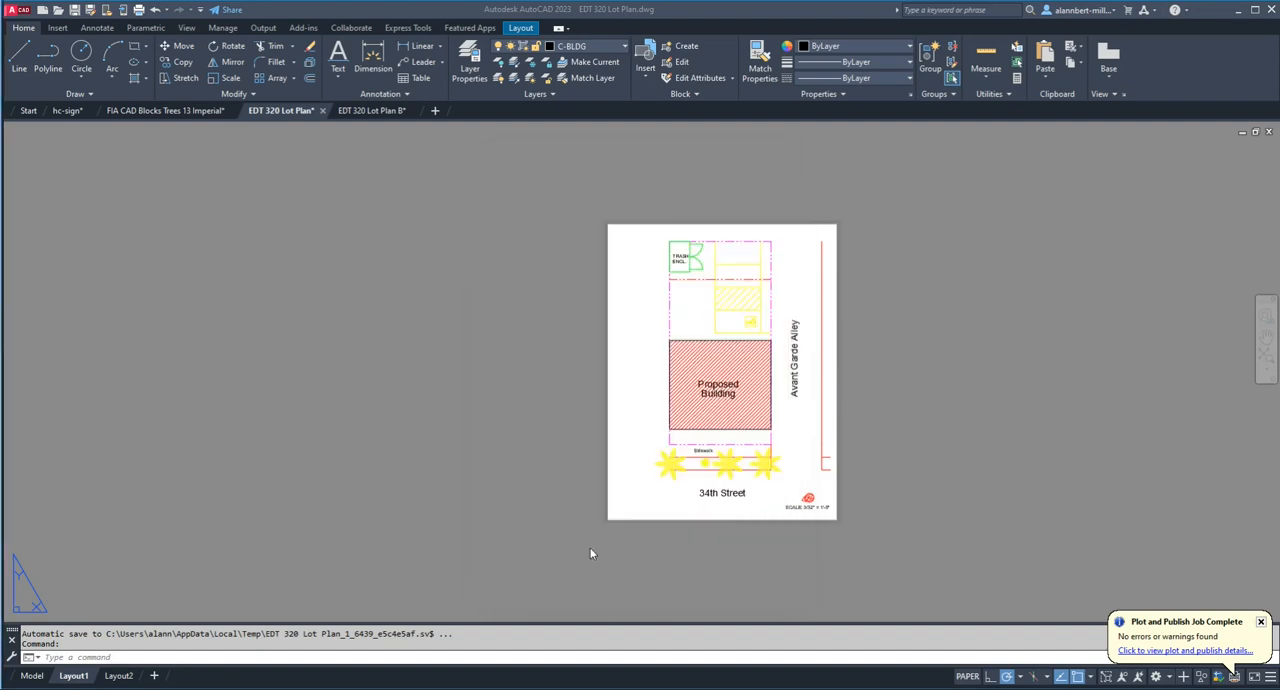